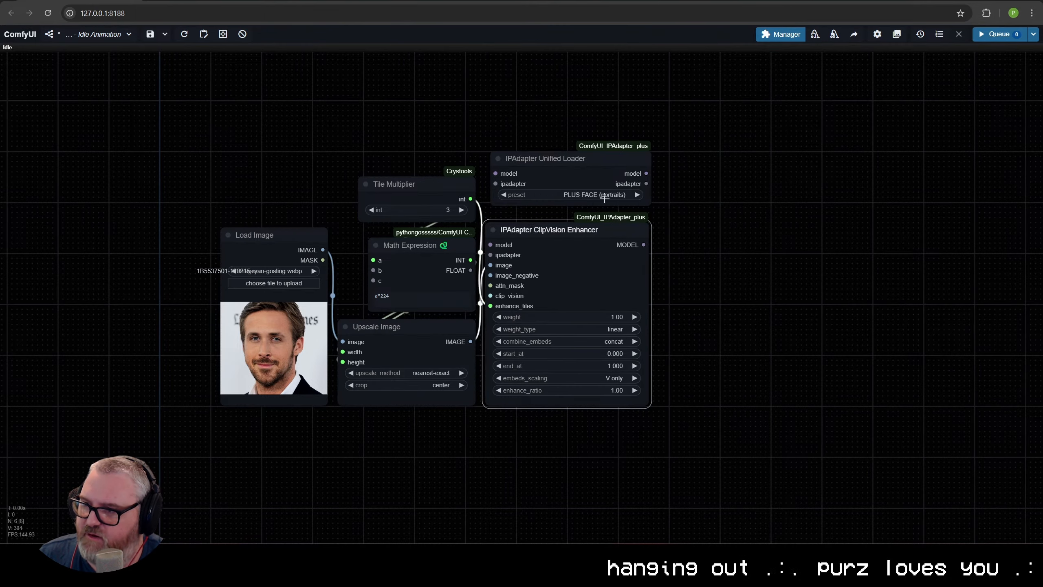
Connect the IPAdapter Unified Loader's ipadapter and model outputs to the matching inputs of the IPAdapter ClipVision Enhancer.
click(604, 198)
click(612, 240)
scroll(592, 193, up, 5)
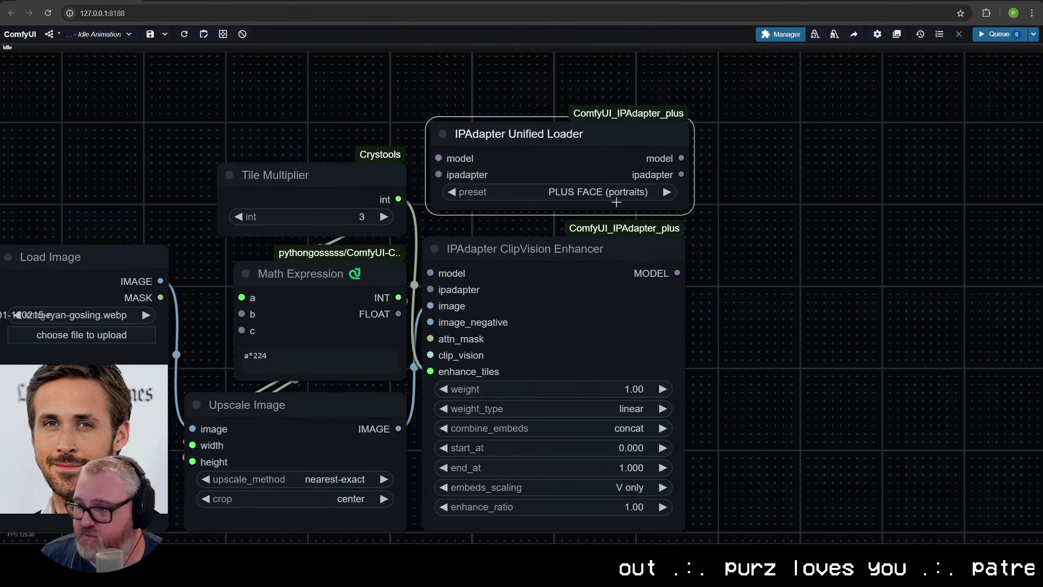
scroll(565, 222, down, 4)
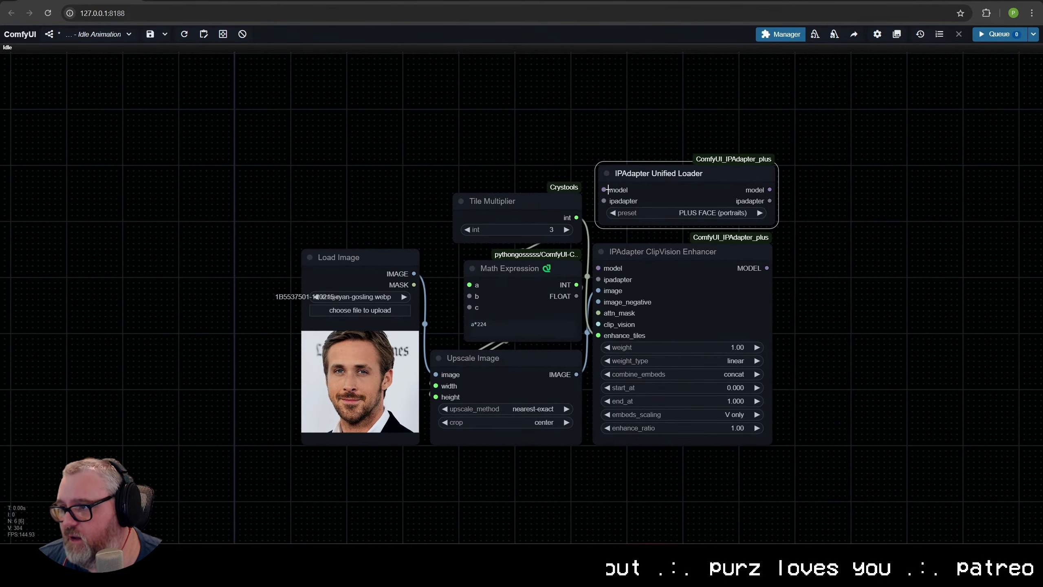
drag(766, 202, 600, 280)
click(701, 273)
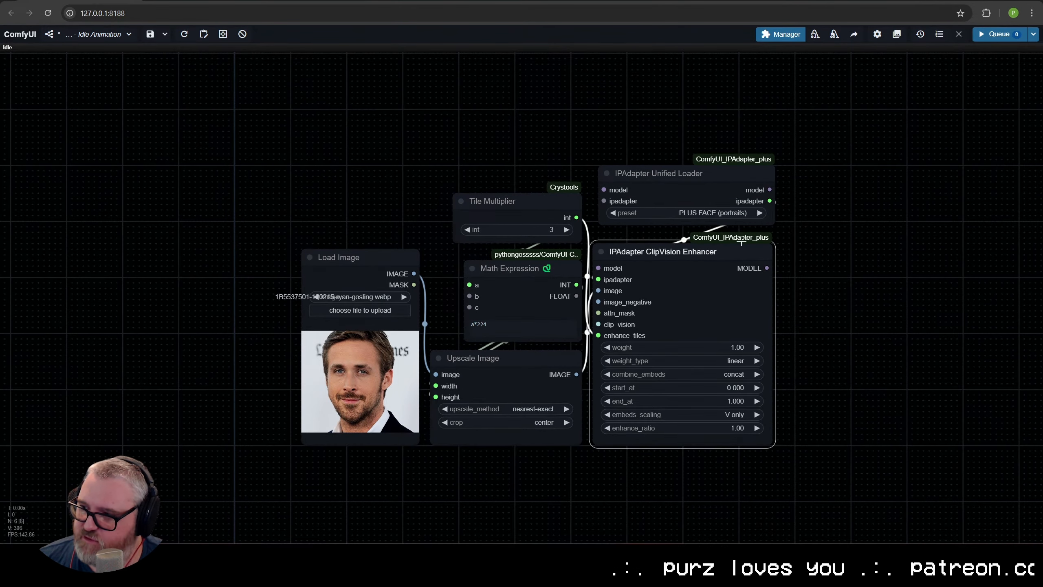
drag(769, 189, 761, 140)
drag(800, 222, 599, 268)
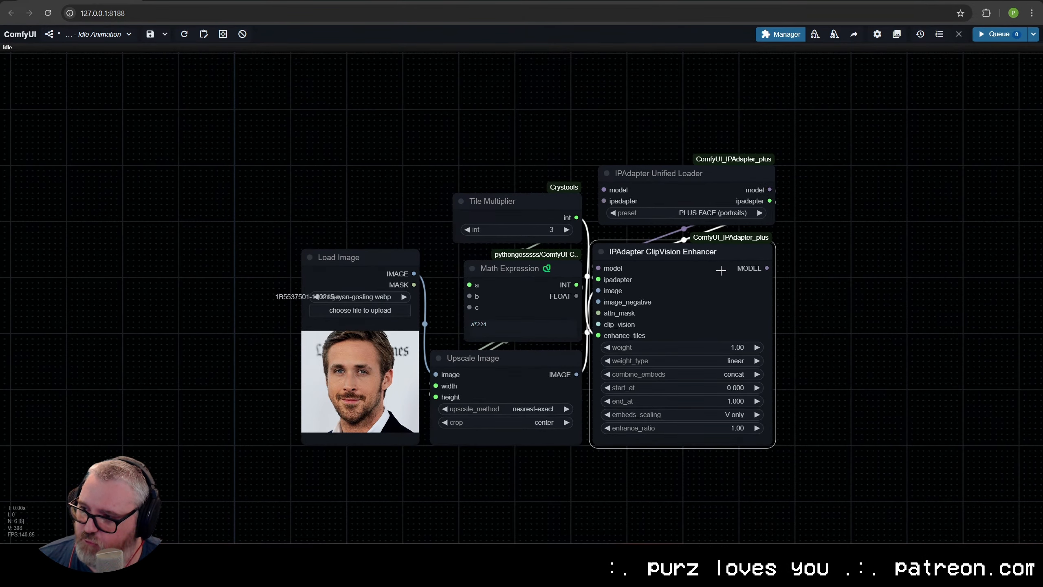
drag(767, 268, 929, 260)
drag(802, 184, 804, 185)
click(804, 185)
drag(875, 263, 840, 271)
scroll(785, 345, up, 3)
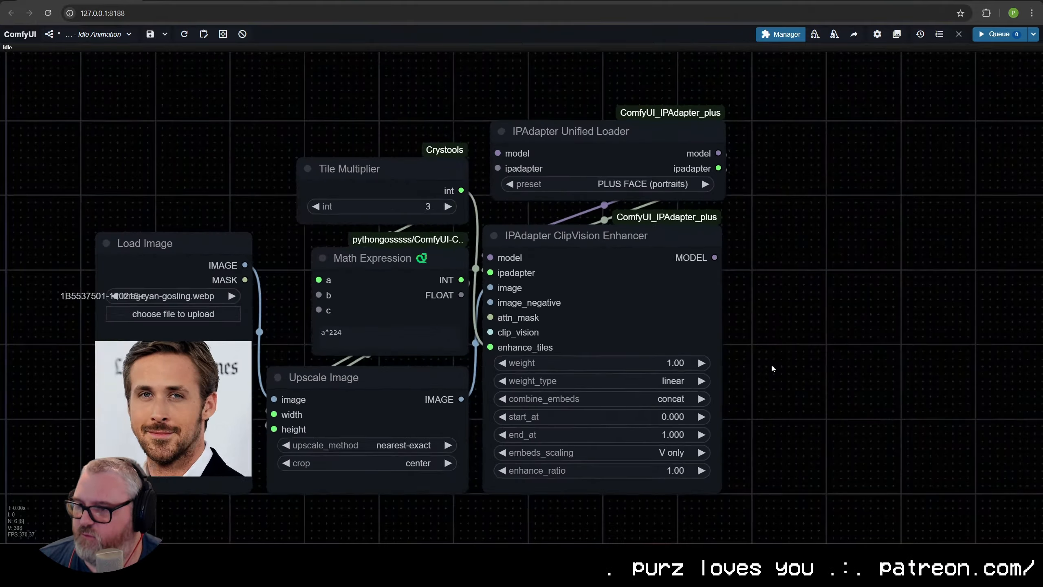
scroll(772, 366, down, 1)
drag(772, 365, 857, 362)
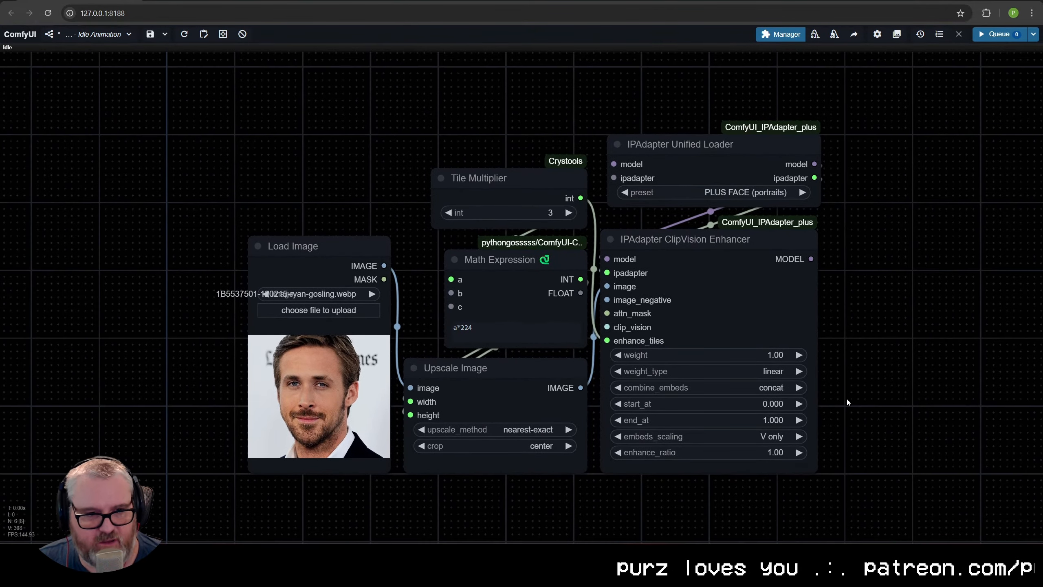
scroll(846, 397, up, 1)
scroll(849, 395, down, 2)
scroll(849, 392, down, 1)
drag(875, 315, 871, 342)
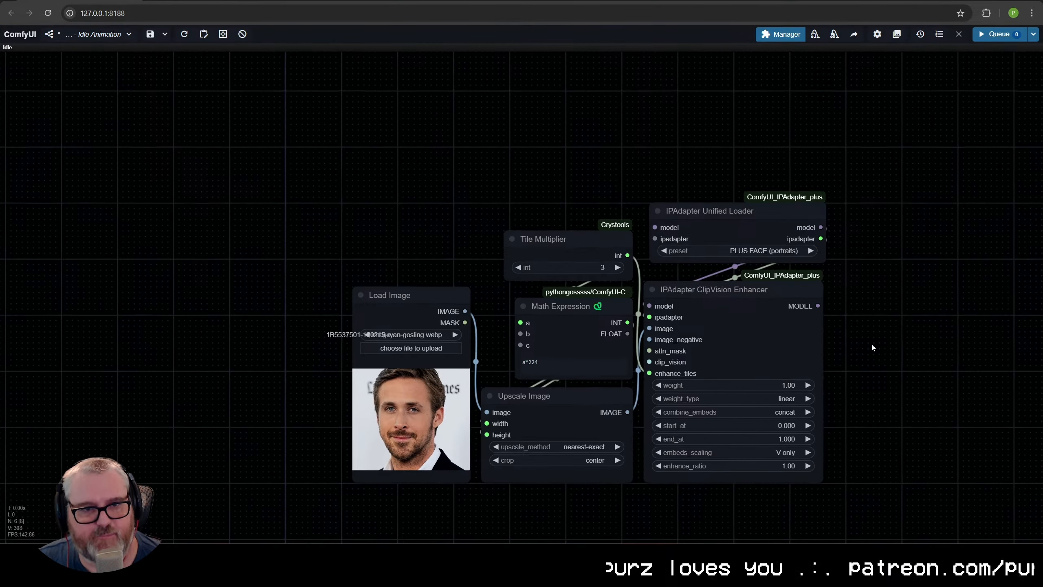
Select all six nodes and move them together to the right on the canvas.
scroll(871, 342, down, 6)
drag(873, 413, 644, 355)
drag(620, 396, 194, 169)
drag(507, 276, 634, 281)
click(832, 296)
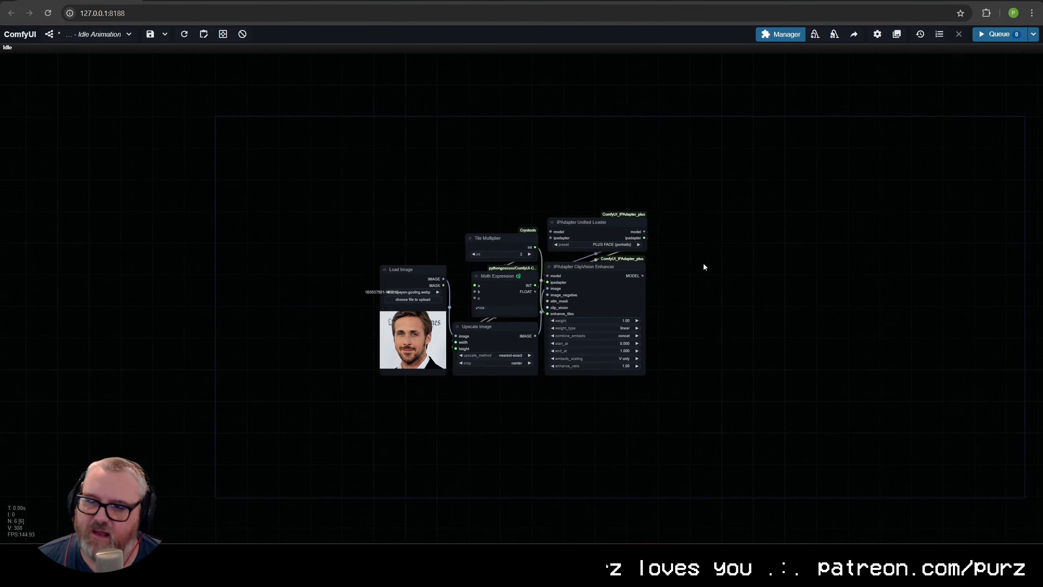
Select the whole group of six nodes and color them cyan.
scroll(661, 279, up, 2)
scroll(682, 286, down, 2)
drag(672, 402, 421, 190)
right_click(617, 306)
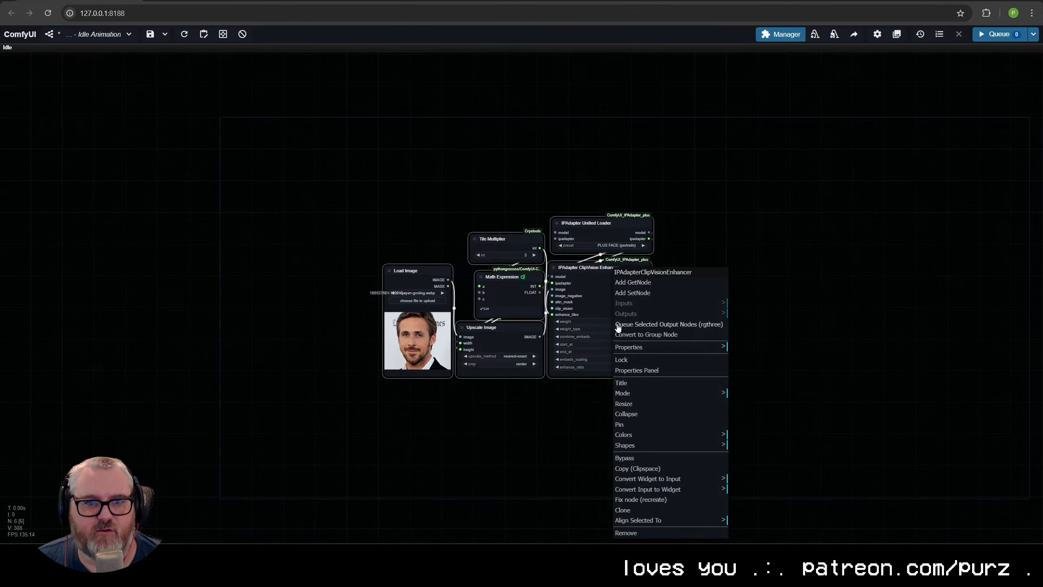
click(675, 436)
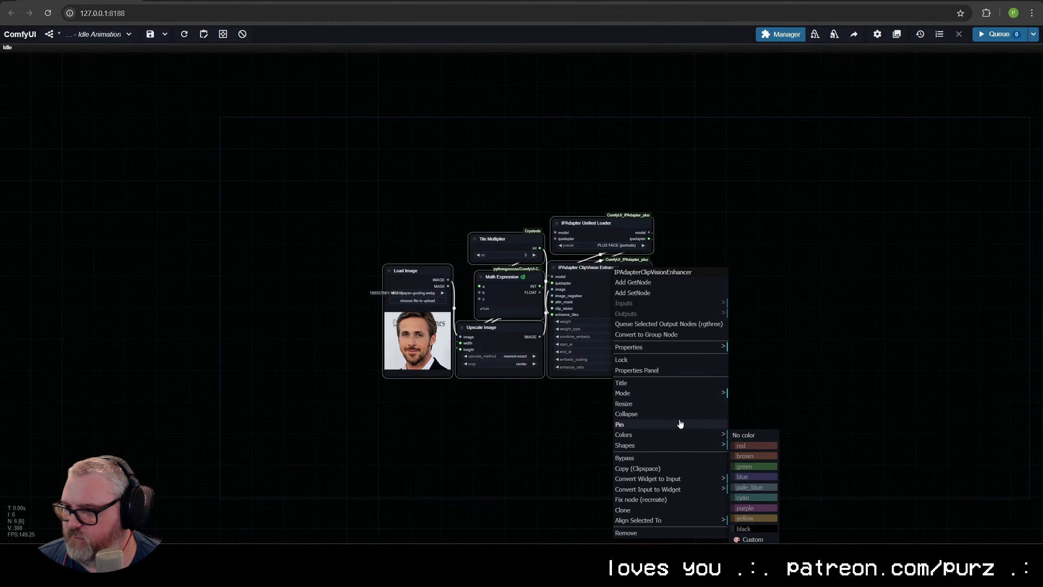
click(758, 502)
scroll(587, 452, up, 2)
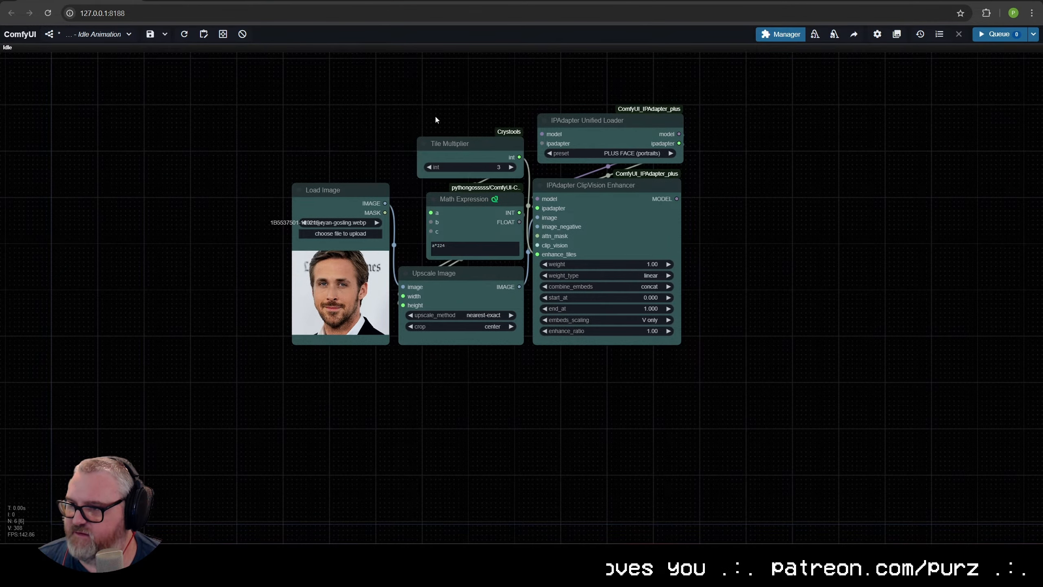
Color the Tile Multiplier and Math Expression nodes green.
right_click(474, 200)
click(530, 354)
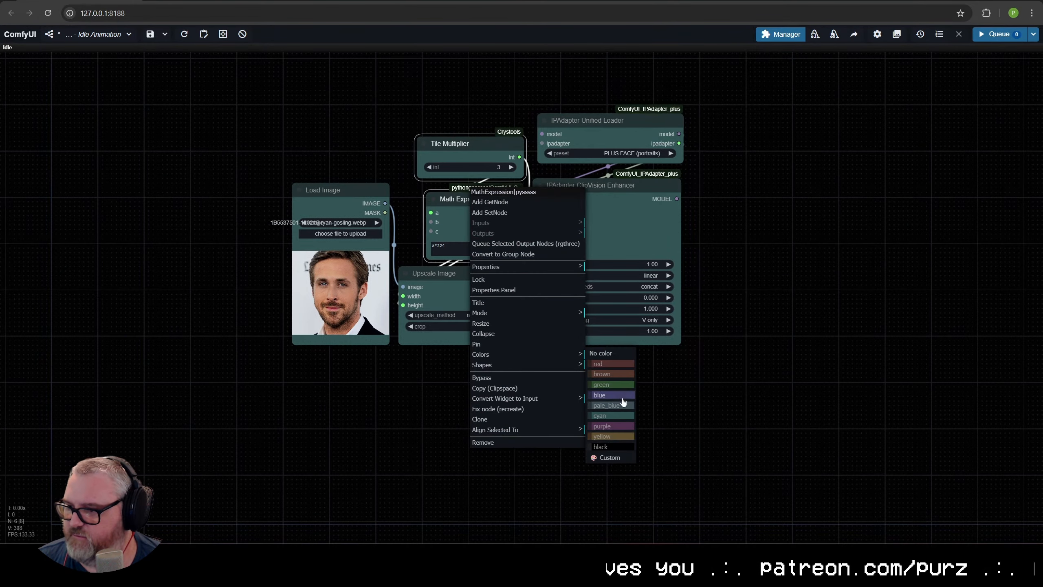
click(612, 384)
Color the Load Image node blue.
right_click(341, 178)
click(392, 427)
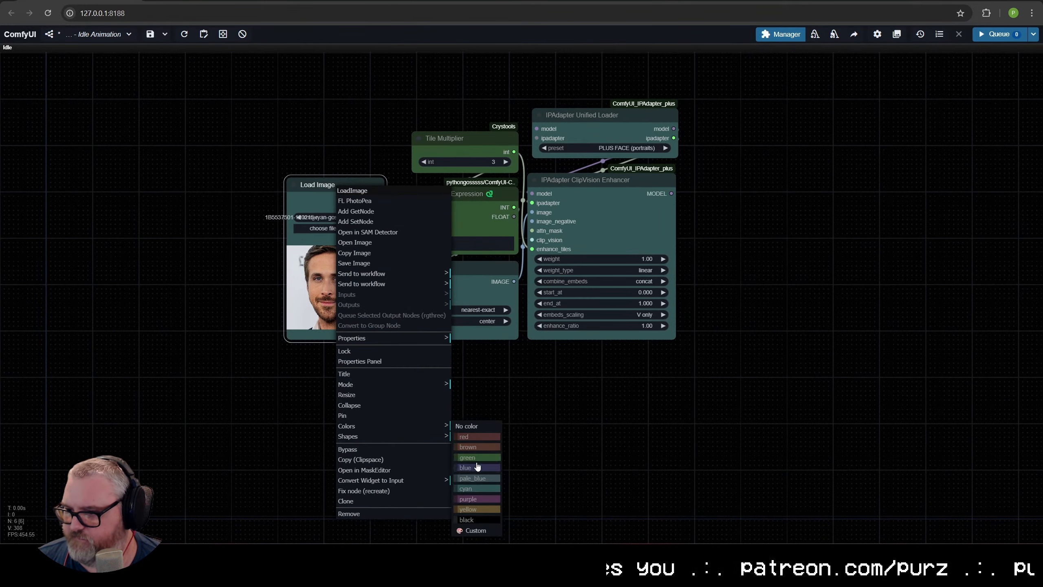
click(477, 468)
drag(517, 410, 458, 481)
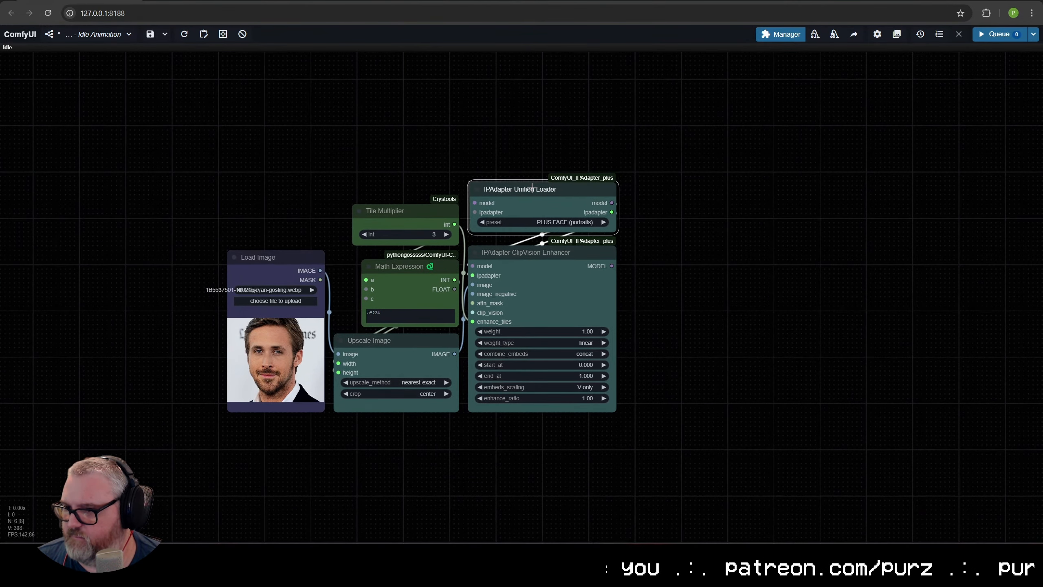
click(426, 429)
Shift the entire colored node group so it sits near the middle of the canvas boundary.
scroll(509, 481, down, 5)
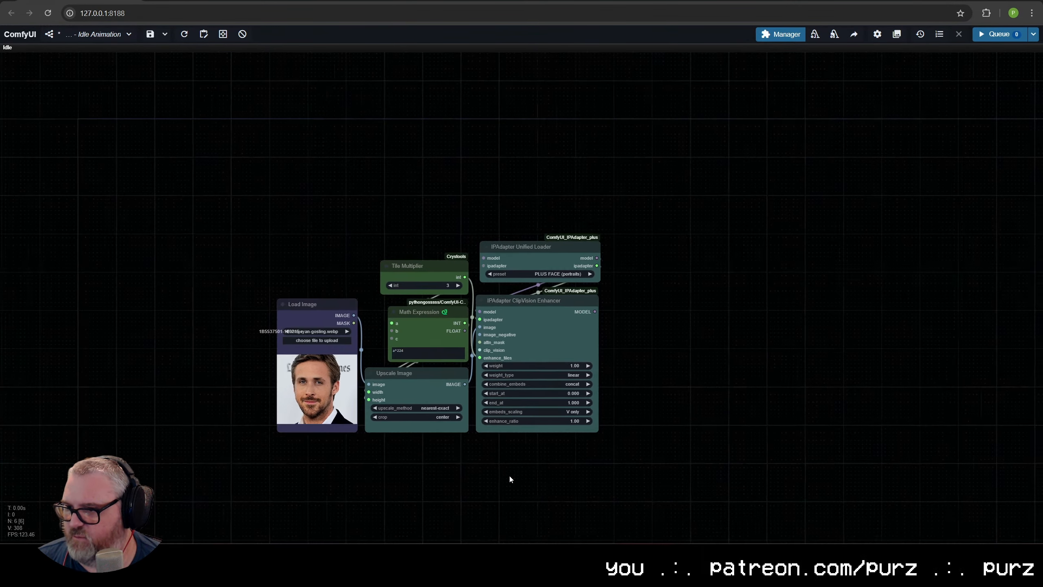
drag(560, 472, 530, 361)
key(ctrl+a)
drag(514, 237, 538, 256)
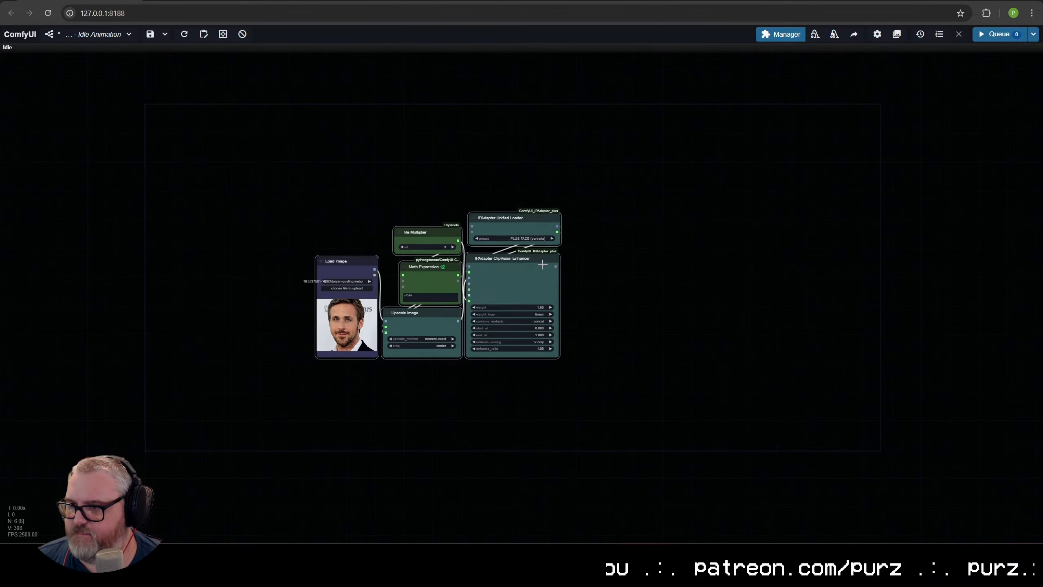
click(700, 294)
scroll(595, 337, up, 3)
drag(553, 397, 271, 129)
drag(494, 232, 567, 225)
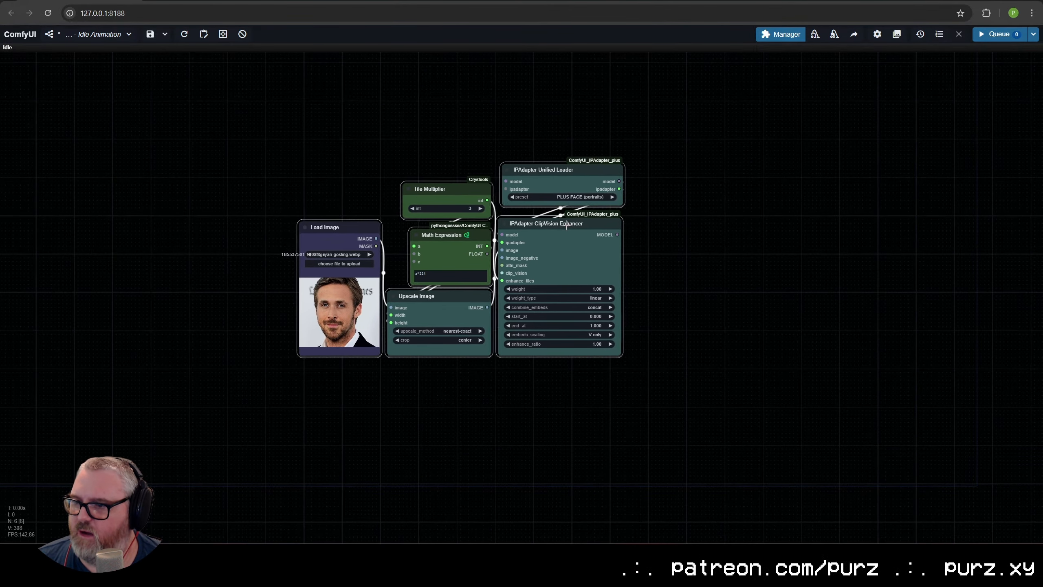
click(735, 253)
scroll(728, 273, down, 3)
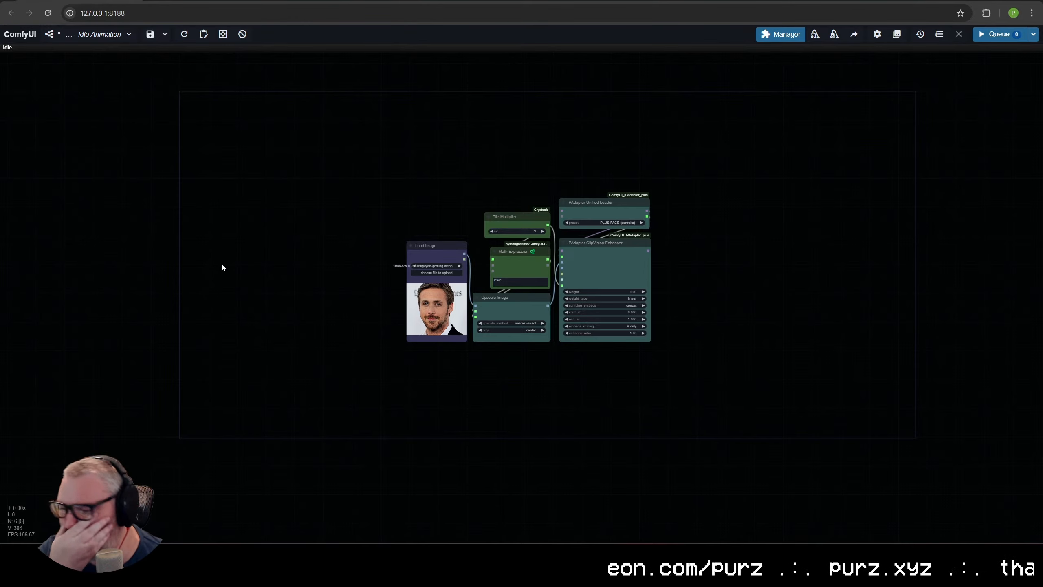
Add an AnimateDiff Loader [Legacy] node feeding the model input of the IPAdapter Unified Loader, searching for "animatediff".
scroll(324, 259, up, 6)
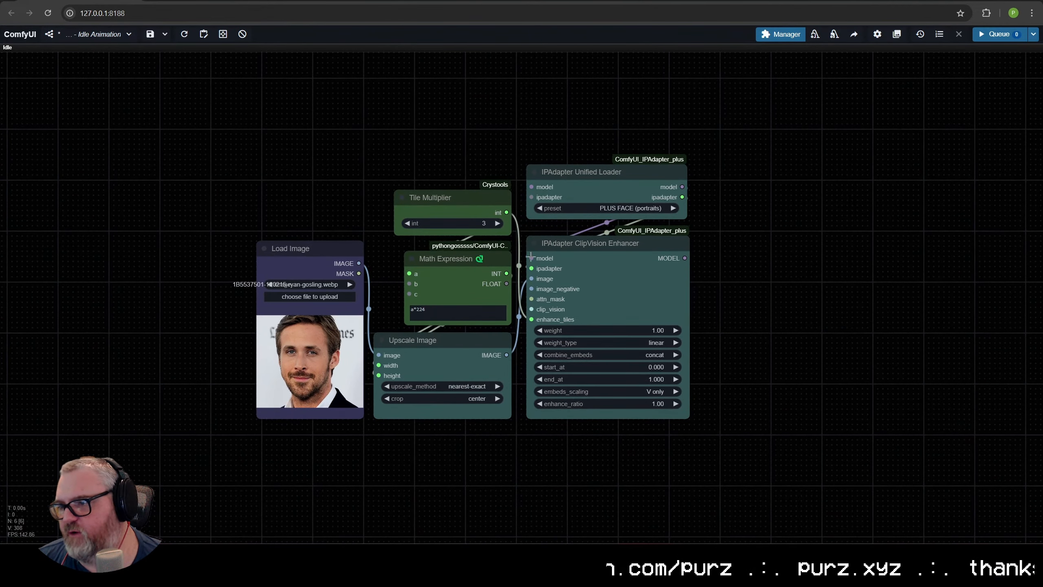
drag(533, 188, 129, 158)
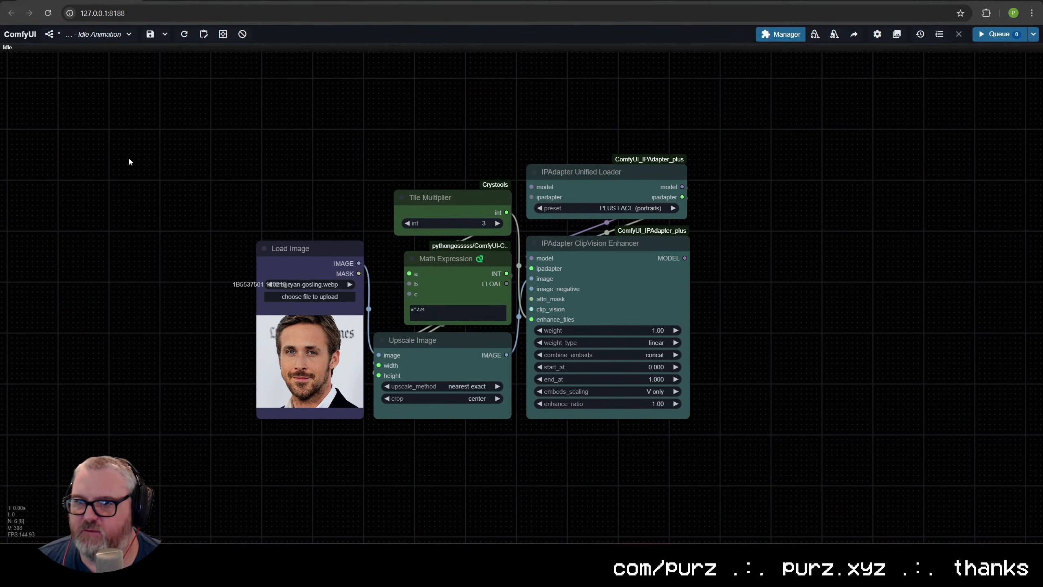
drag(531, 187, 150, 148)
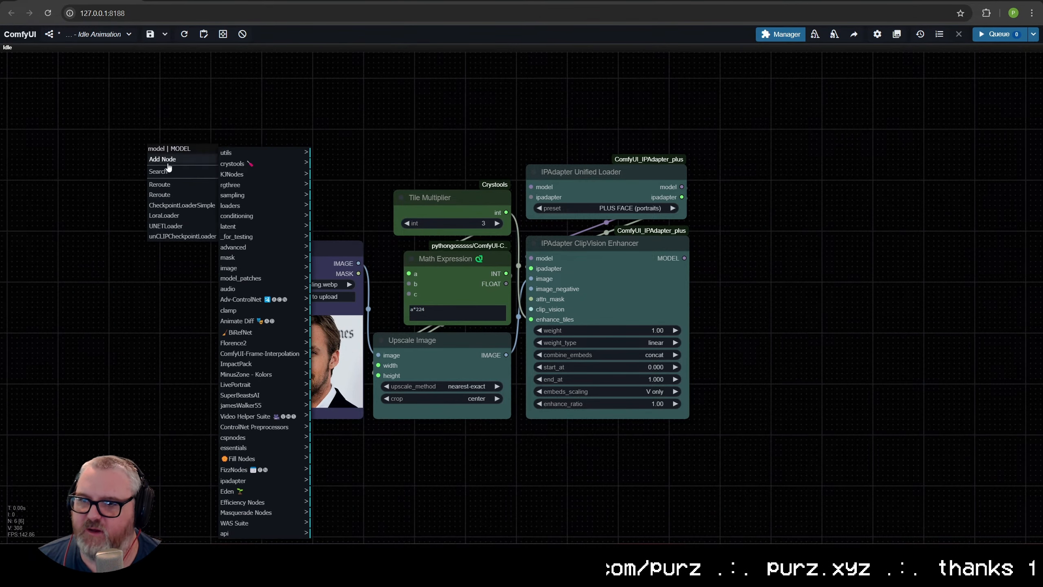
click(164, 170)
text(aniamted)
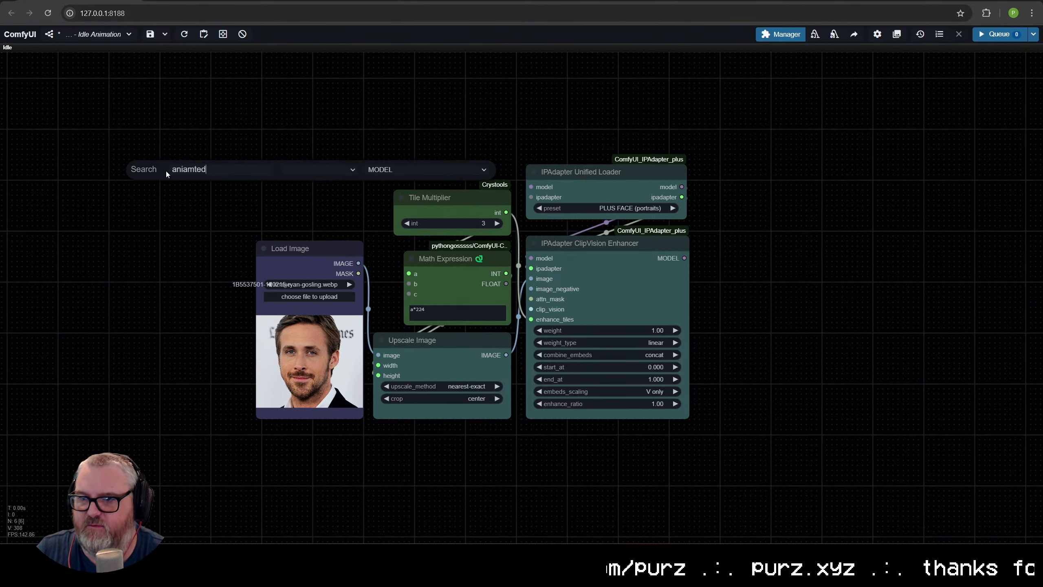
key(BackSpace)
key(BackSpace)
text(matediff)
key(Down)
key(Down)
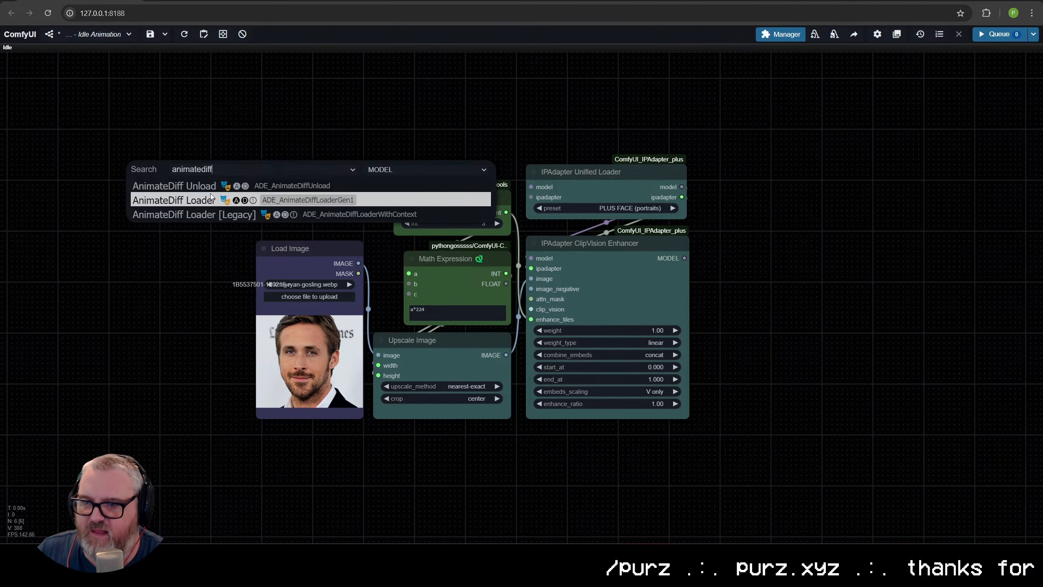
key(Return)
Position the AnimateDiff Loader [Legacy] node in the free space left of the Load Image node.
drag(200, 228, 429, 212)
drag(463, 177, 377, 189)
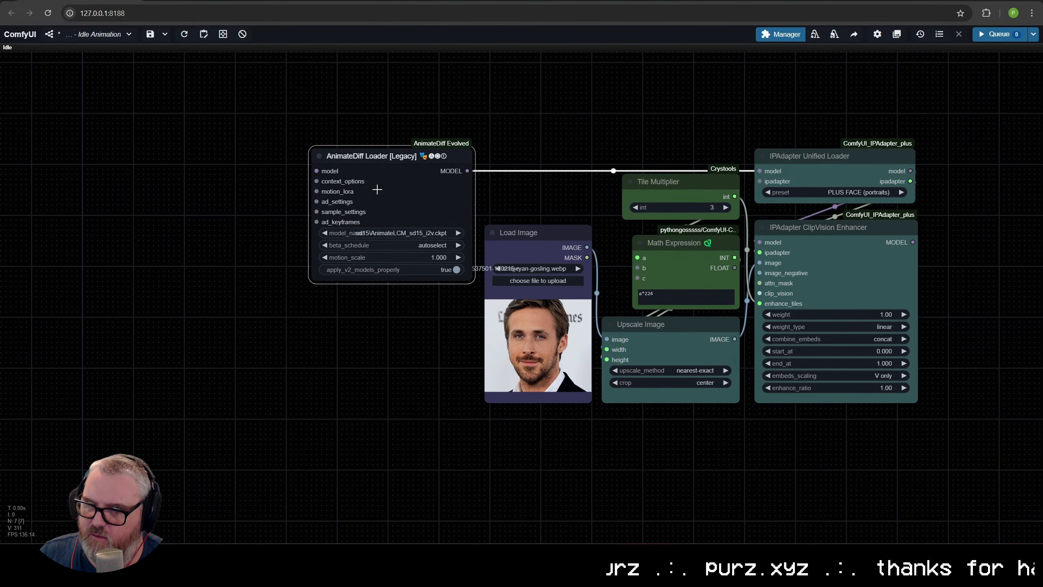
drag(445, 180, 536, 254)
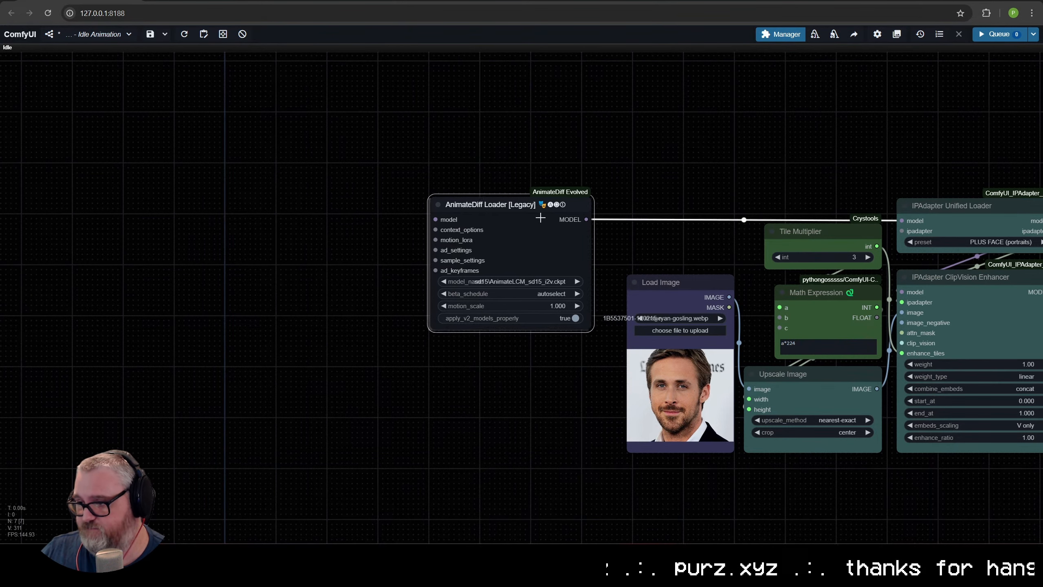
In the AnimateDiff Loader, set model_name to sd15\AnimateLCM_sd15_t2v.ckpt and beta_schedule to lcm >> sqrt_linear.
click(531, 285)
click(542, 303)
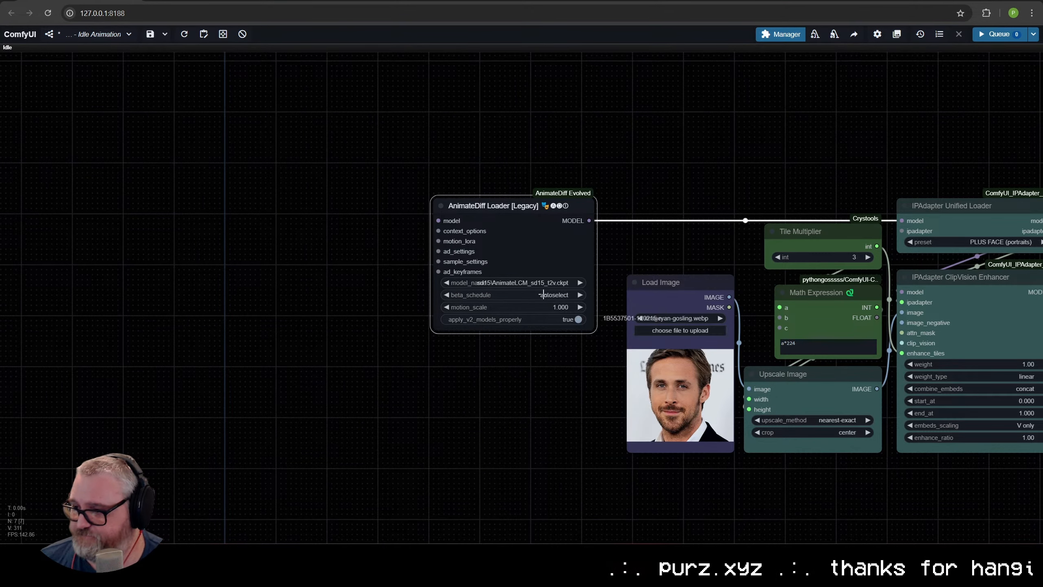
click(543, 285)
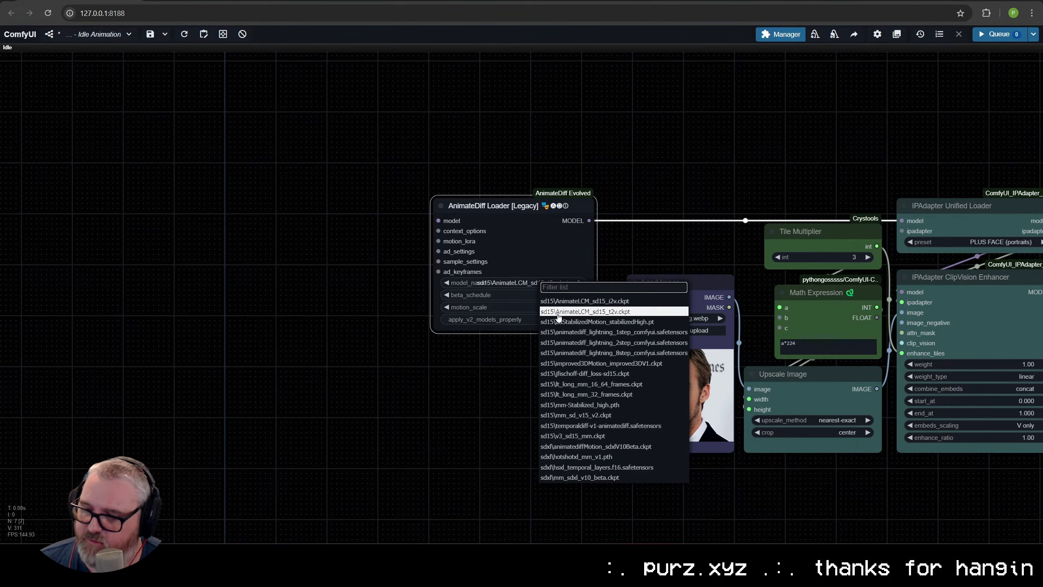
click(559, 311)
scroll(546, 280, up, 10)
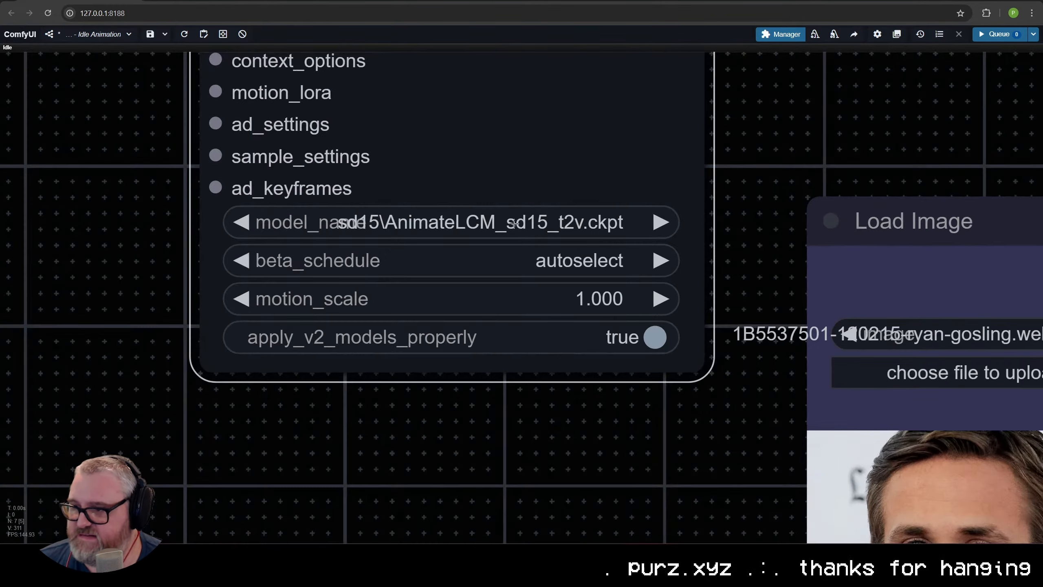
scroll(601, 281, down, 4)
click(597, 284)
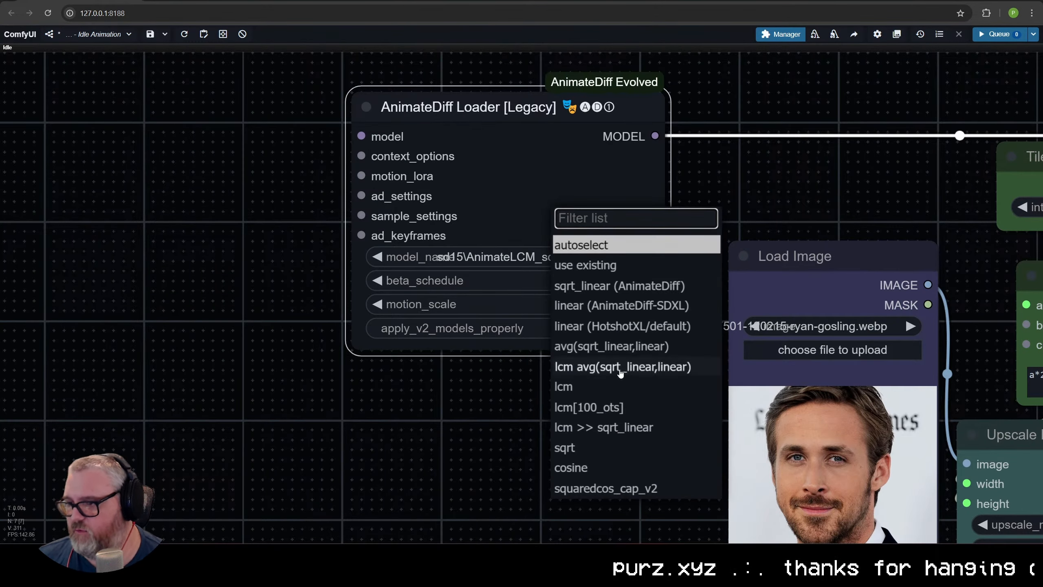
click(614, 430)
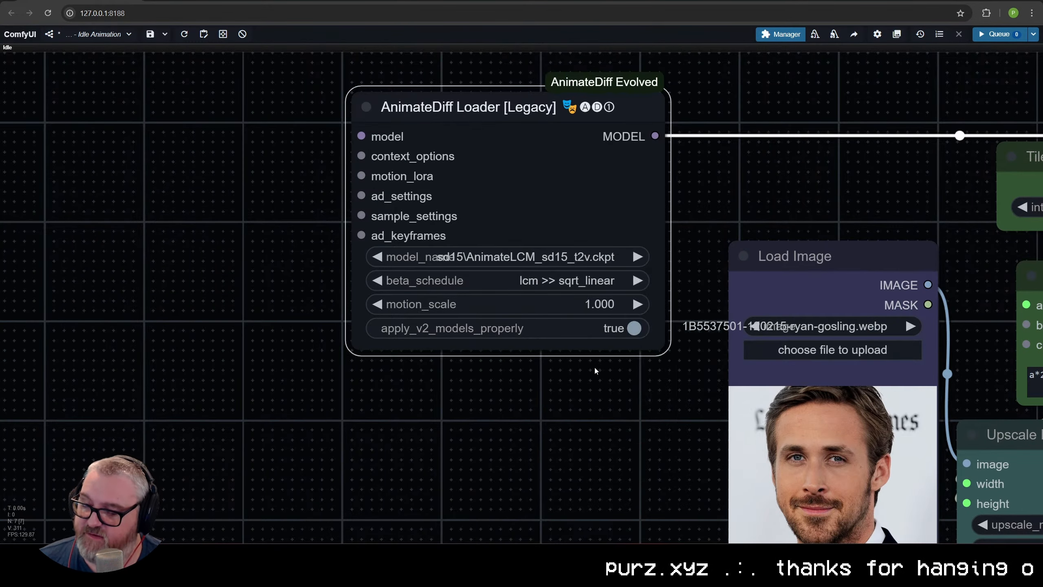
Set the AnimateDiff Loader's motion_scale to 1.15 and turn apply_v2_models_properly off.
click(580, 307)
text(1.15)
key(Return)
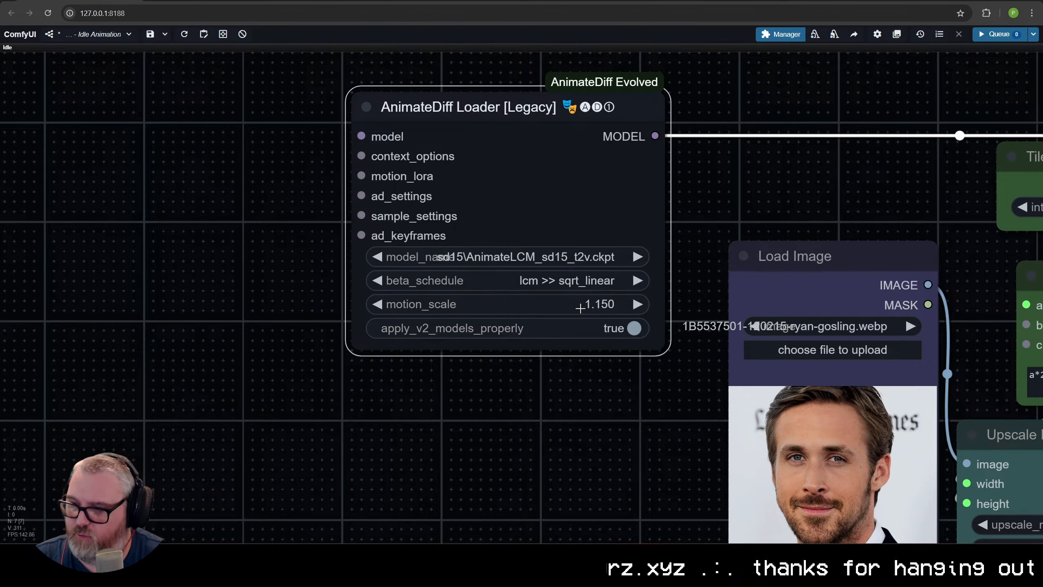
scroll(517, 332, down, 5)
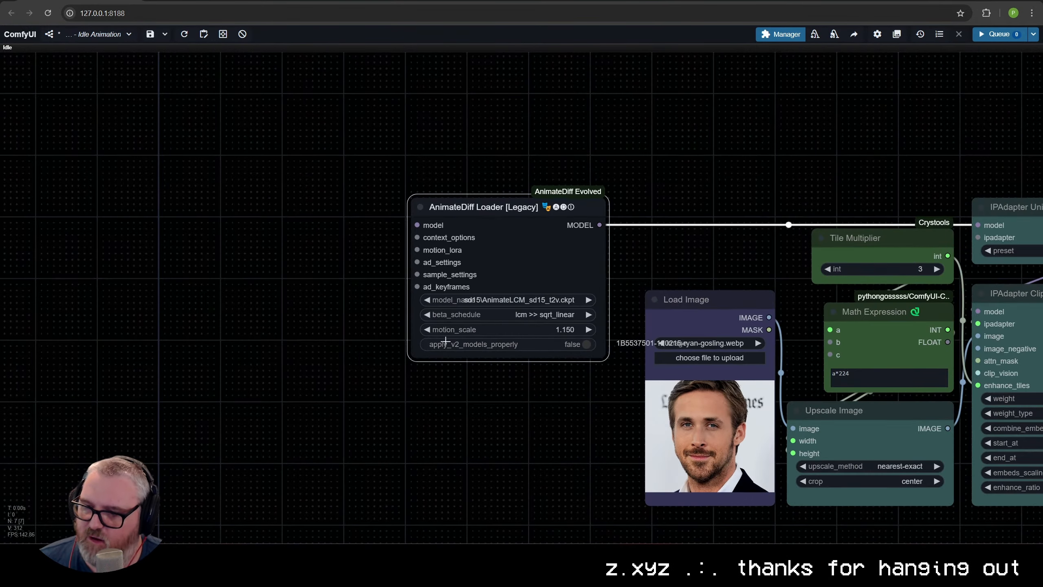
Add a Looped Uniform context options node below the AnimateDiff Loader, linked to its context_options input.
scroll(576, 337, down, 2)
drag(479, 253, 468, 312)
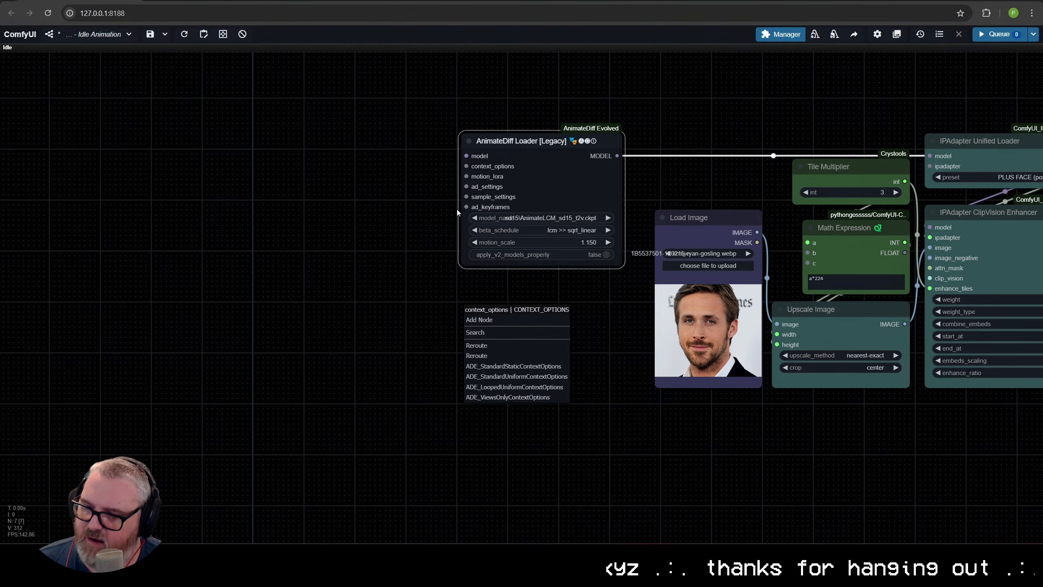
click(518, 388)
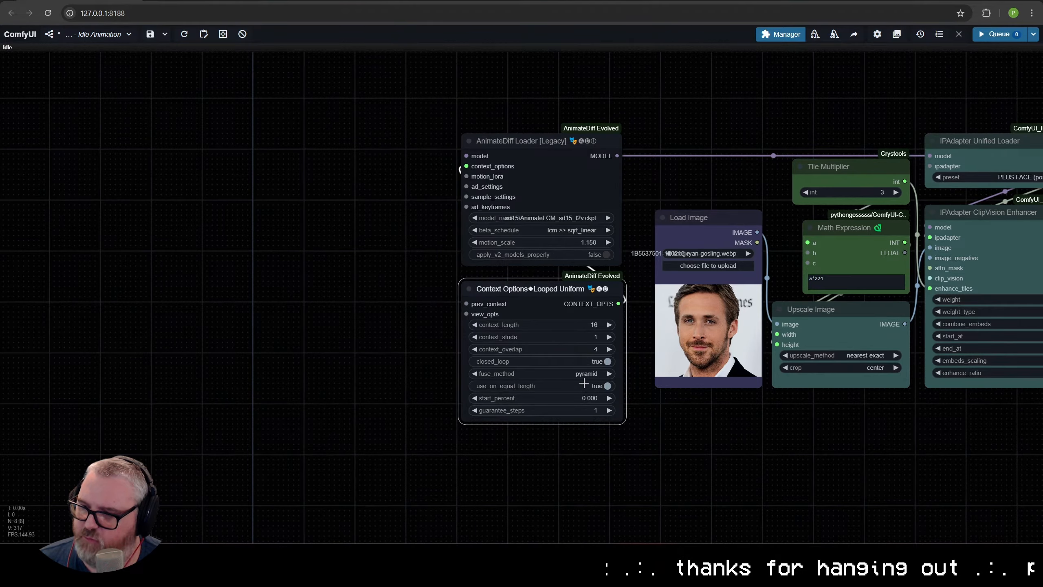
scroll(584, 383, up, 6)
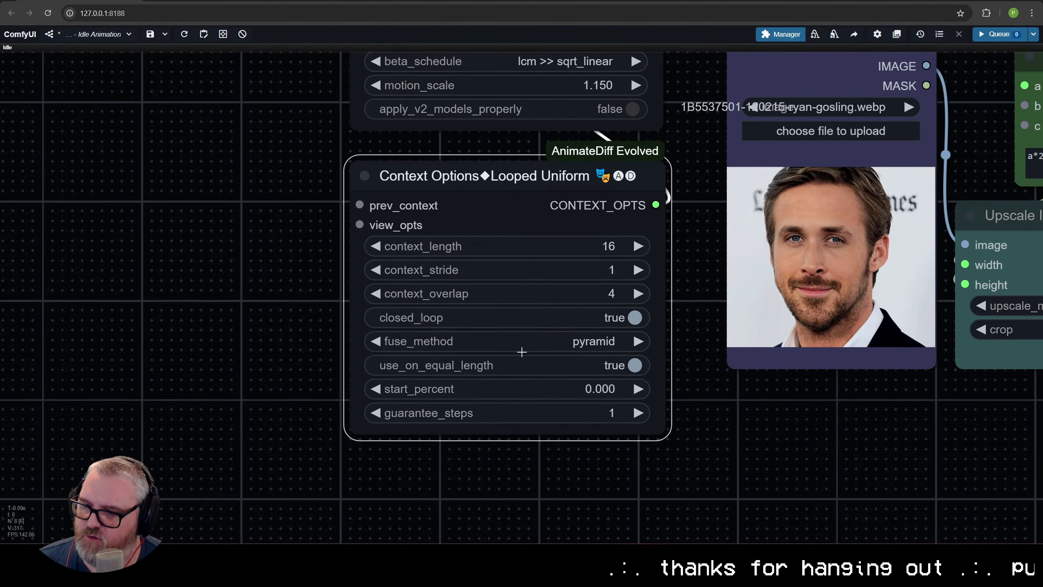
Add a Sample Settings node below the Looped Uniform context options, linked to the AnimateDiff Loader's sample_settings input.
scroll(626, 255, down, 5)
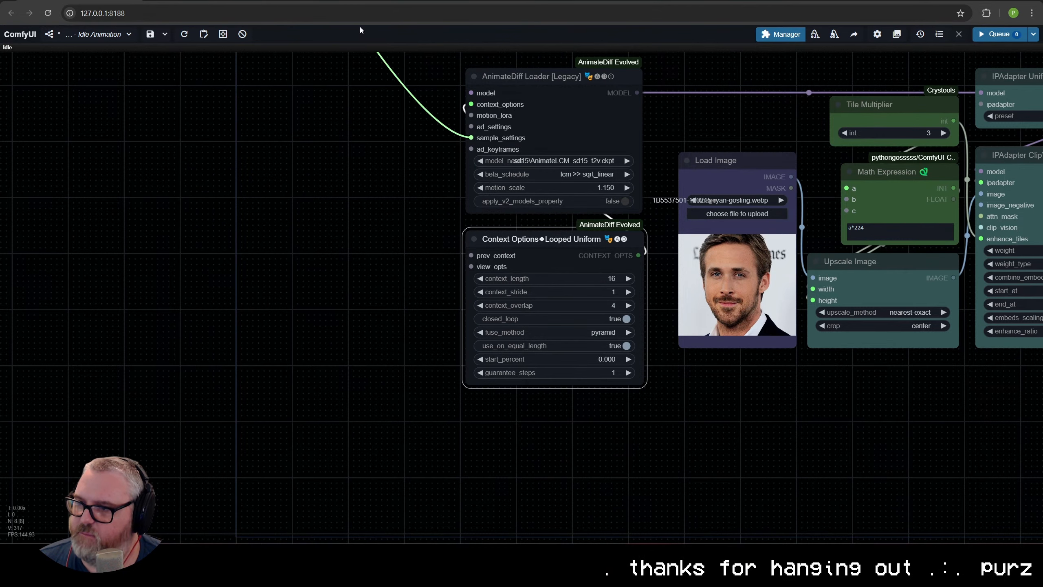
drag(473, 138, 514, 316)
click(536, 489)
drag(541, 434, 580, 437)
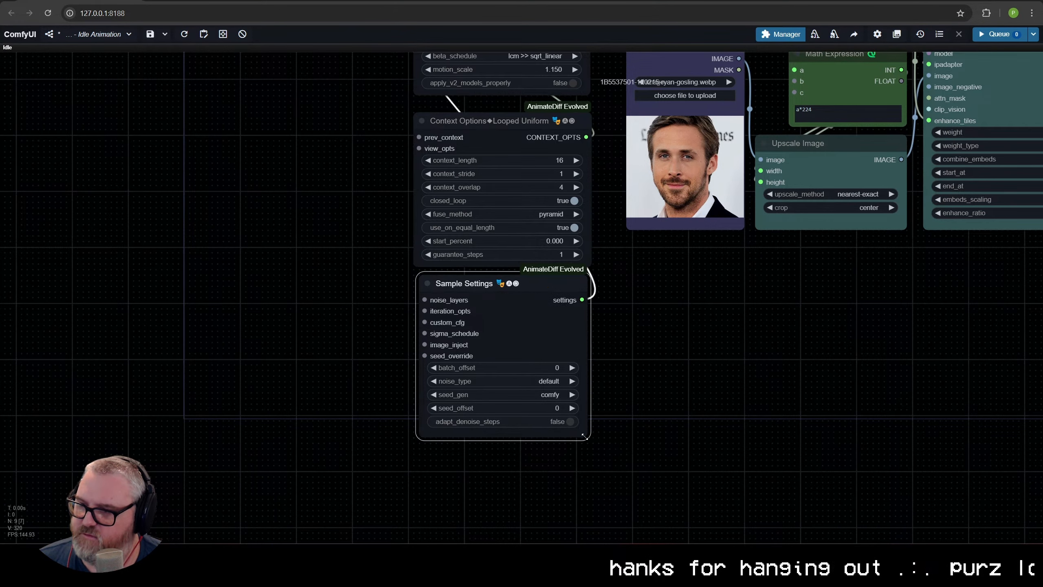
Examine the noise_type options of the Sample Settings node.
click(545, 381)
click(633, 394)
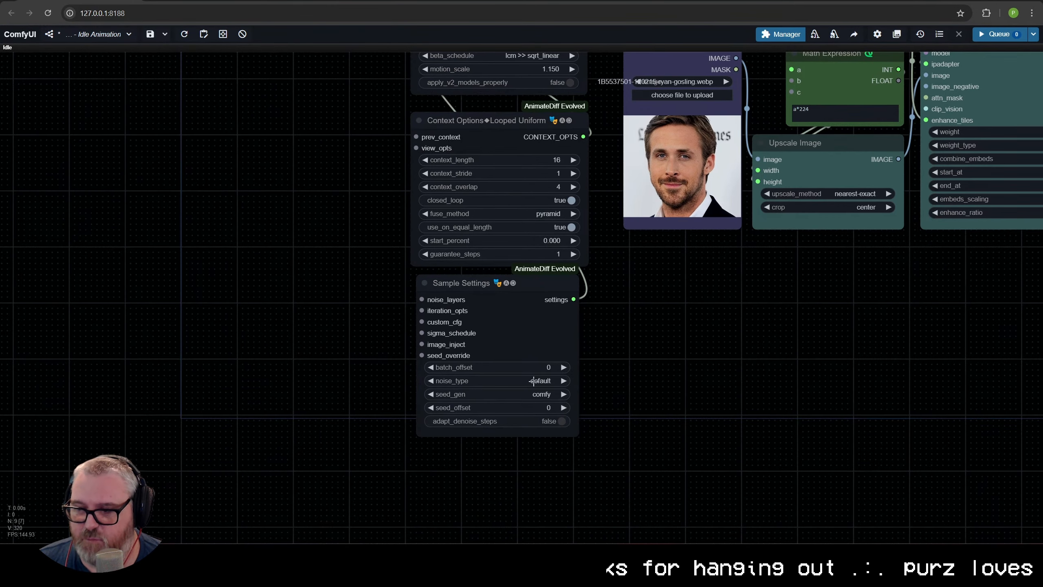
click(539, 380)
click(670, 391)
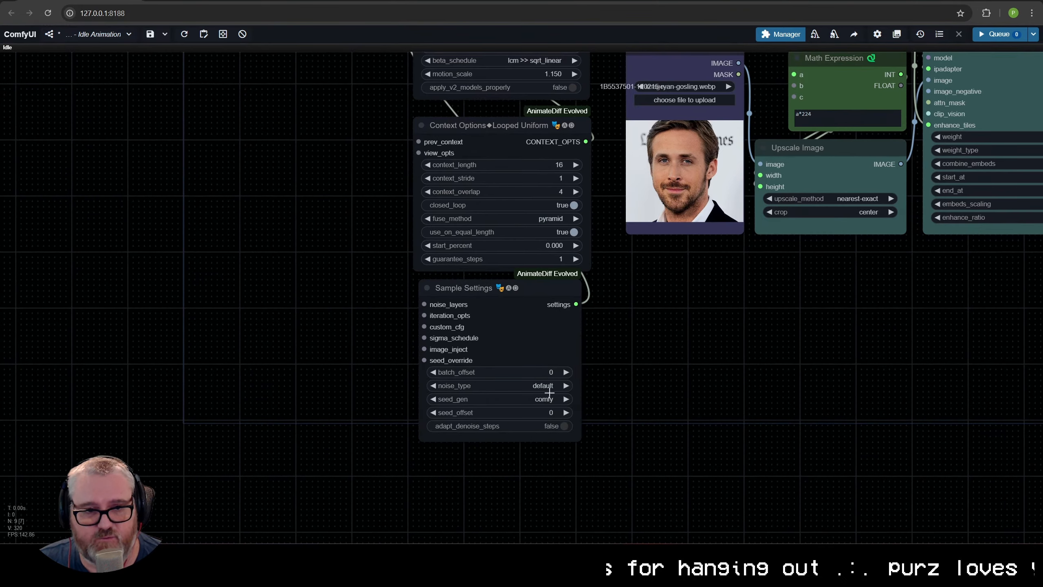
Color the AnimateDiff Loader, Context Options and Sample Settings nodes pale_blue.
scroll(602, 370, down, 3)
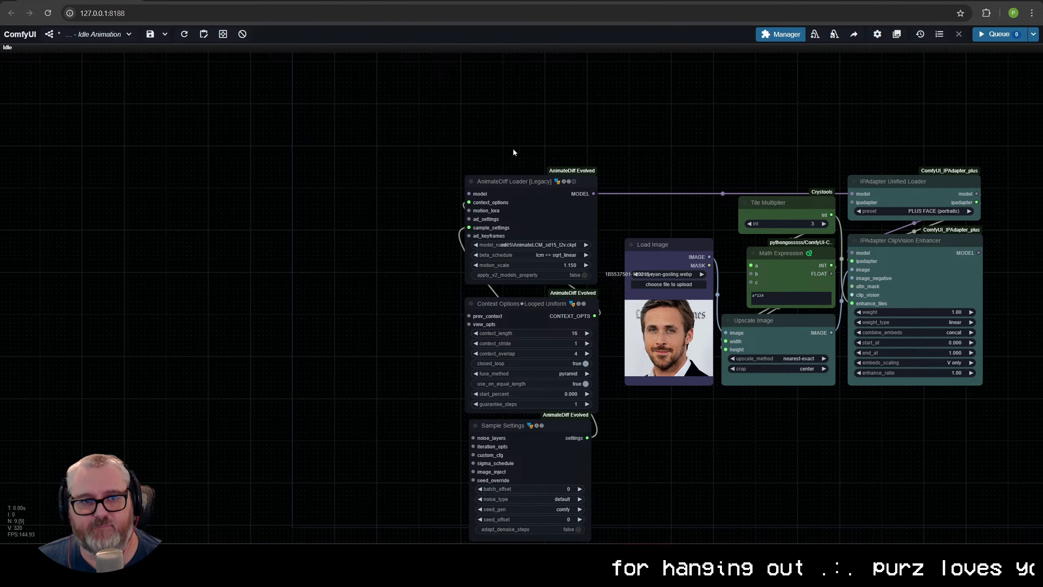
drag(513, 148, 553, 429)
right_click(552, 429)
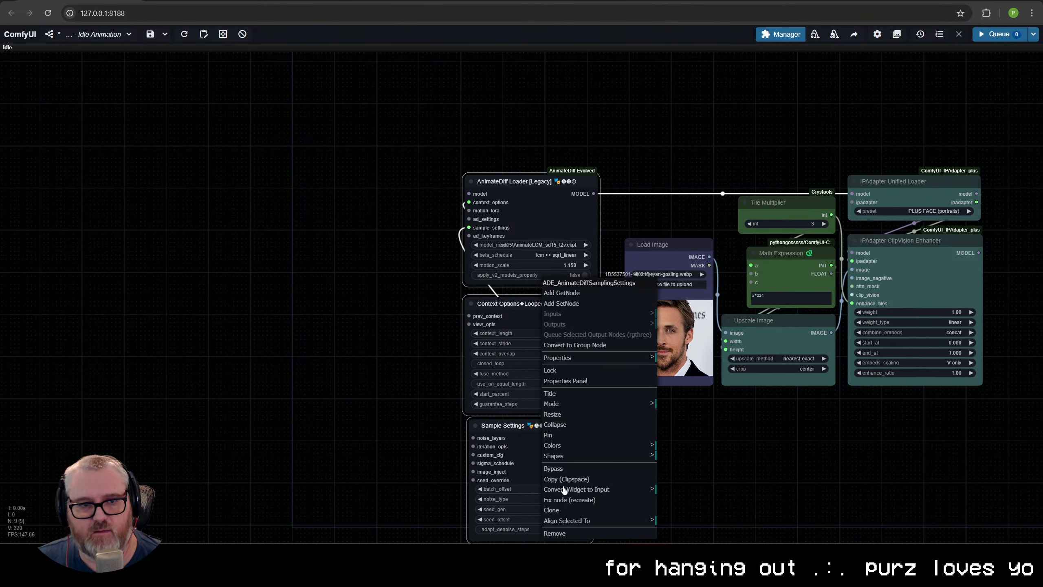
click(587, 446)
click(700, 491)
scroll(700, 488, down, 2)
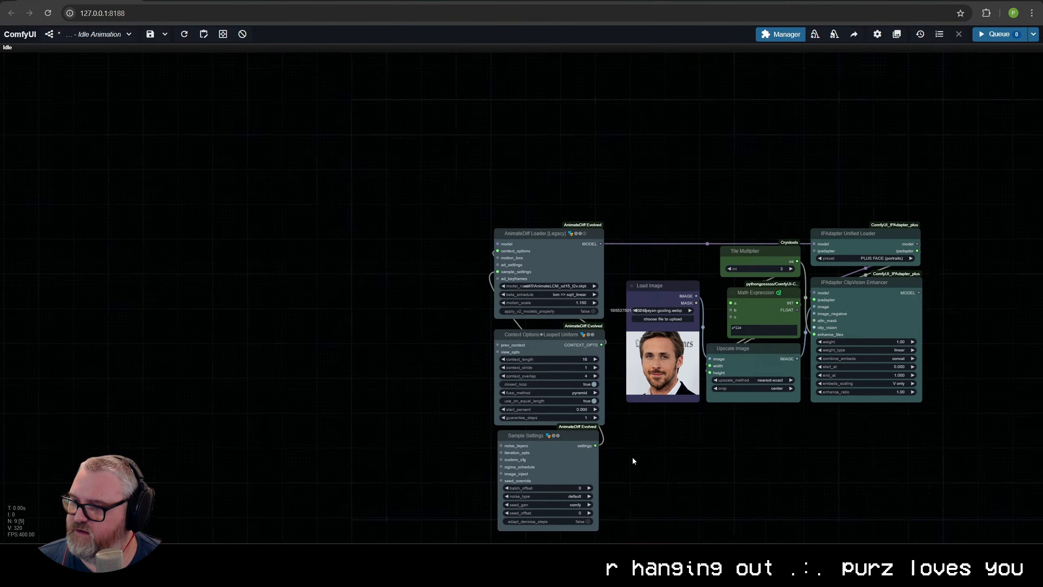
Move the three AnimateDiff nodes up together so the Sample Settings node's lower edge is level with the Load Image node's.
drag(468, 357, 480, 228)
click(523, 370)
drag(524, 370, 519, 469)
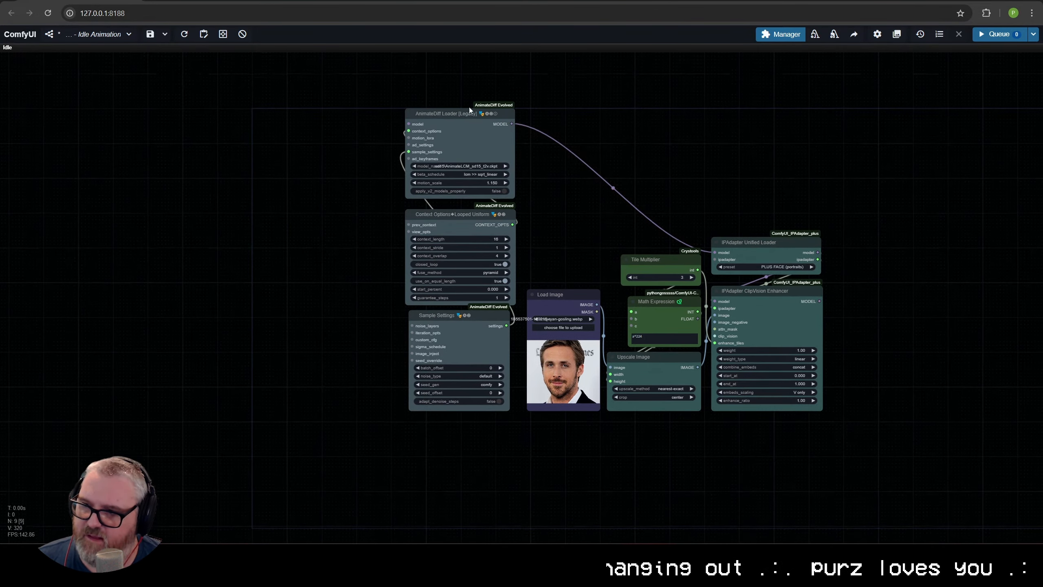
Add a Load AnimateDiff LoRA node above the AnimateDiff Loader, linked to its motion_lora input, and match its width to the loader.
drag(473, 143, 497, 233)
scroll(493, 230, up, 5)
drag(469, 337, 466, 205)
click(489, 265)
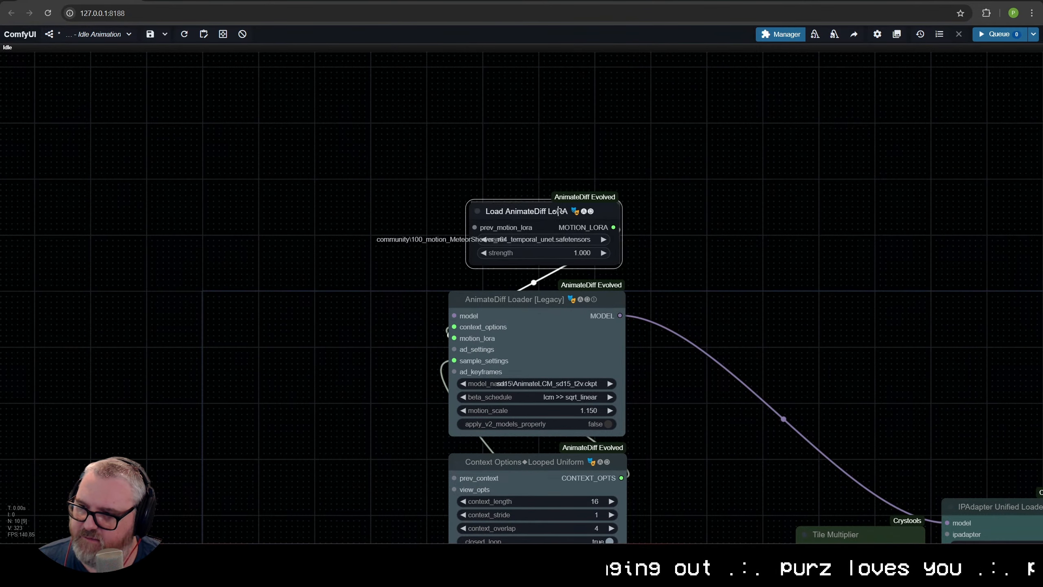
click(537, 249)
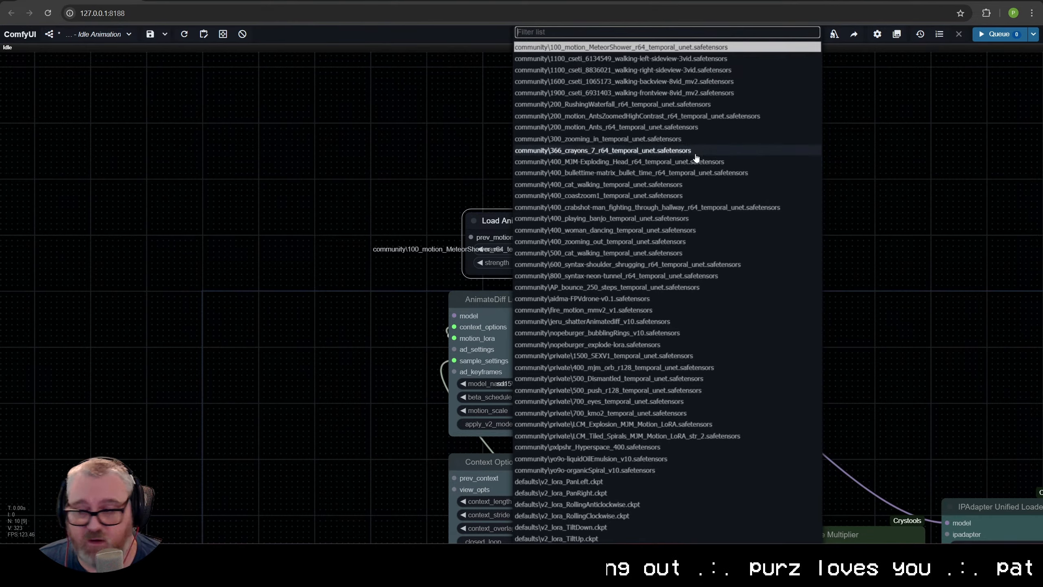
drag(568, 217, 557, 218)
drag(604, 273, 622, 272)
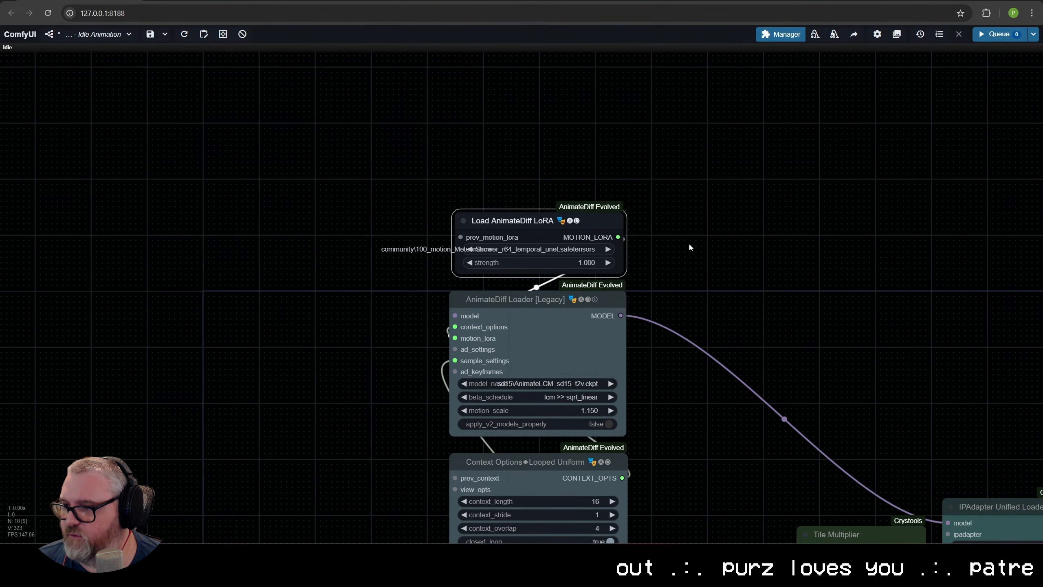
Color the Load AnimateDiff LoRA node pale_blue and bypass it.
right_click(578, 218)
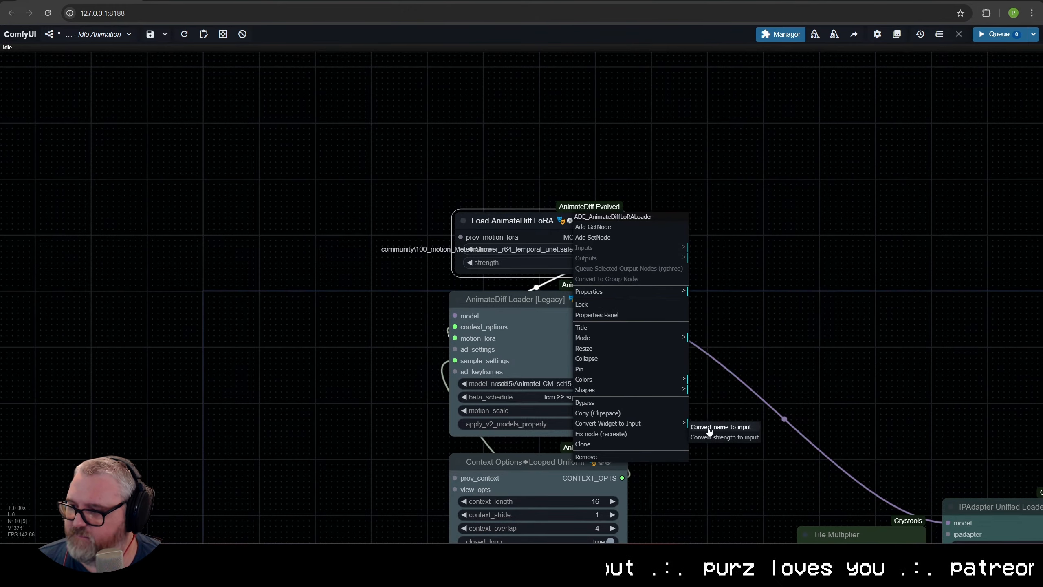
right_click(506, 218)
click(528, 382)
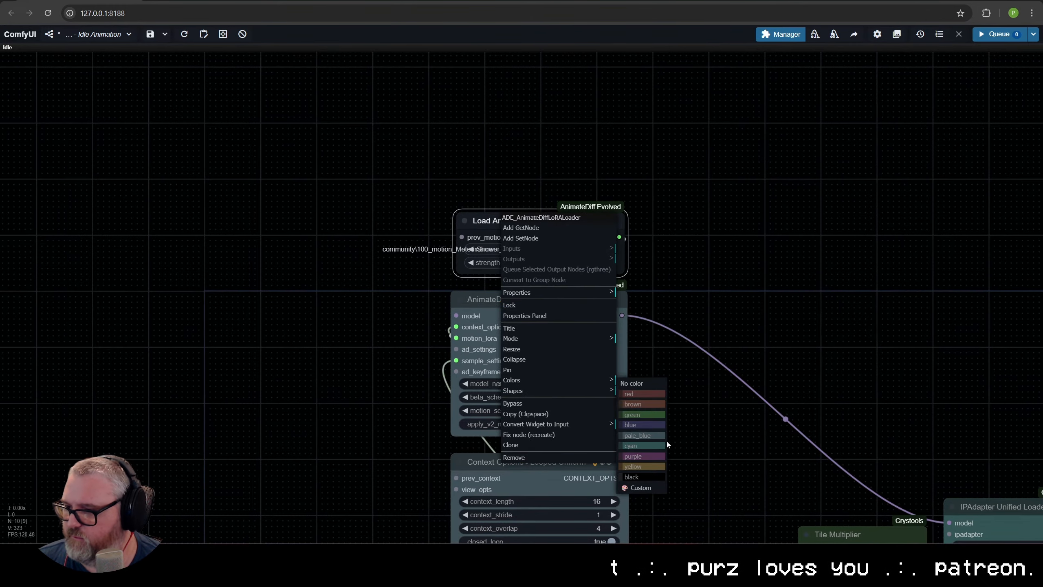
click(664, 438)
drag(641, 224, 627, 208)
click(560, 210)
key(ctrl+b)
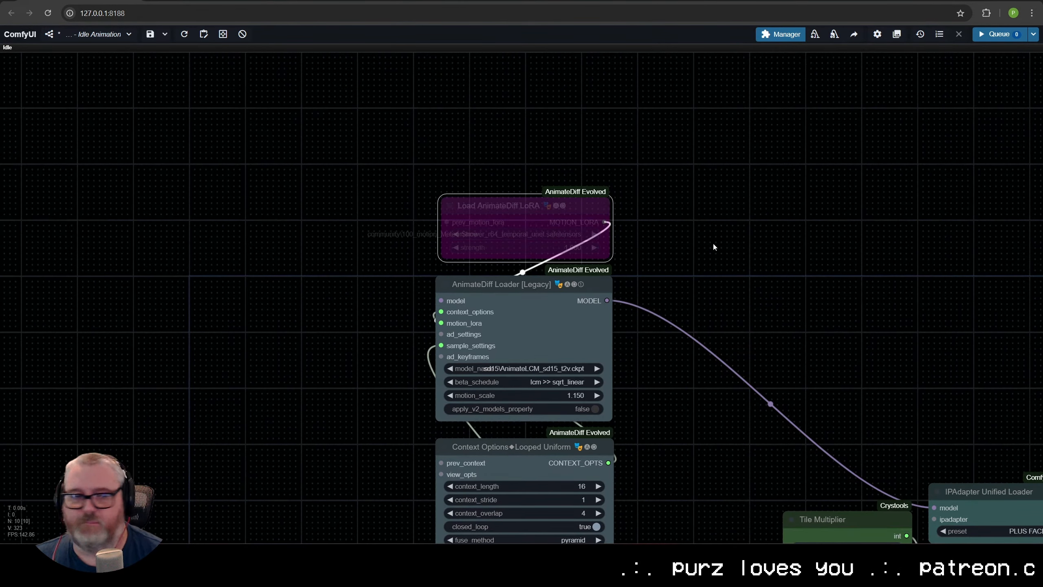
Add a CLIP Text Encode (Prompt) node in the free space left of the AnimateDiff Loader.
scroll(672, 313, down, 5)
drag(653, 350, 659, 247)
scroll(659, 249, down, 2)
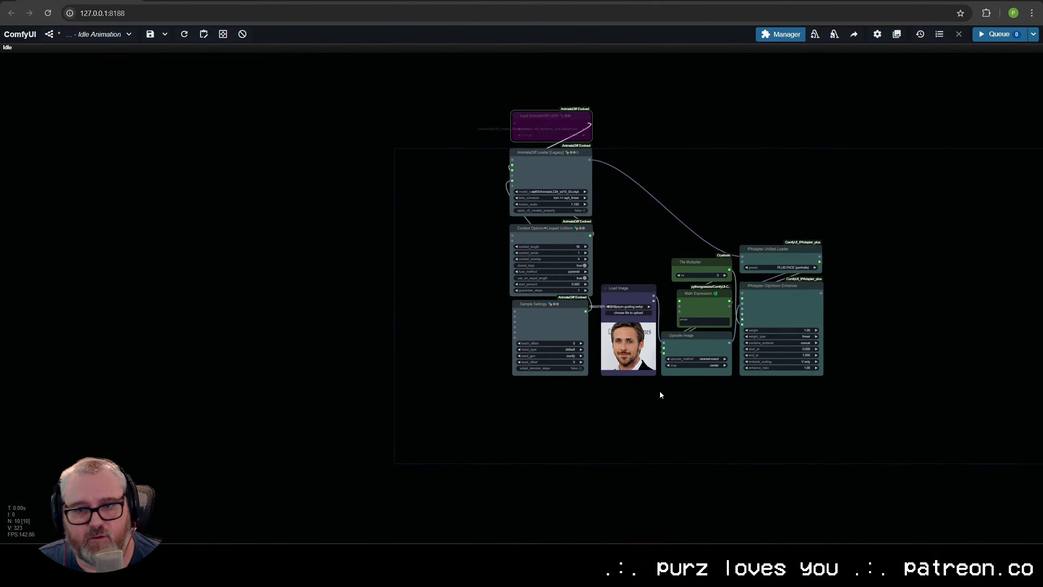
drag(500, 327, 515, 364)
click(477, 317)
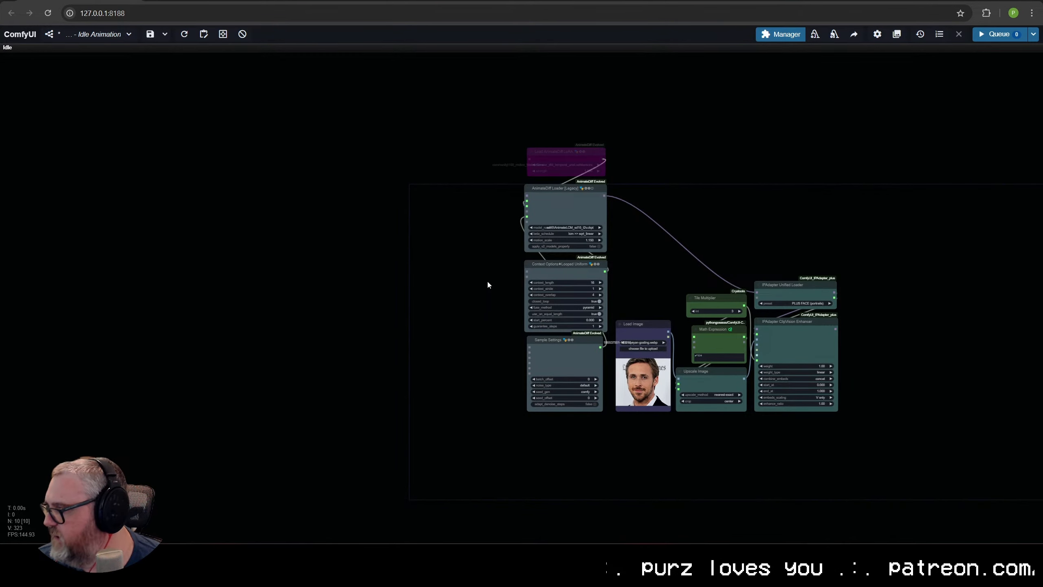
drag(465, 282, 525, 285)
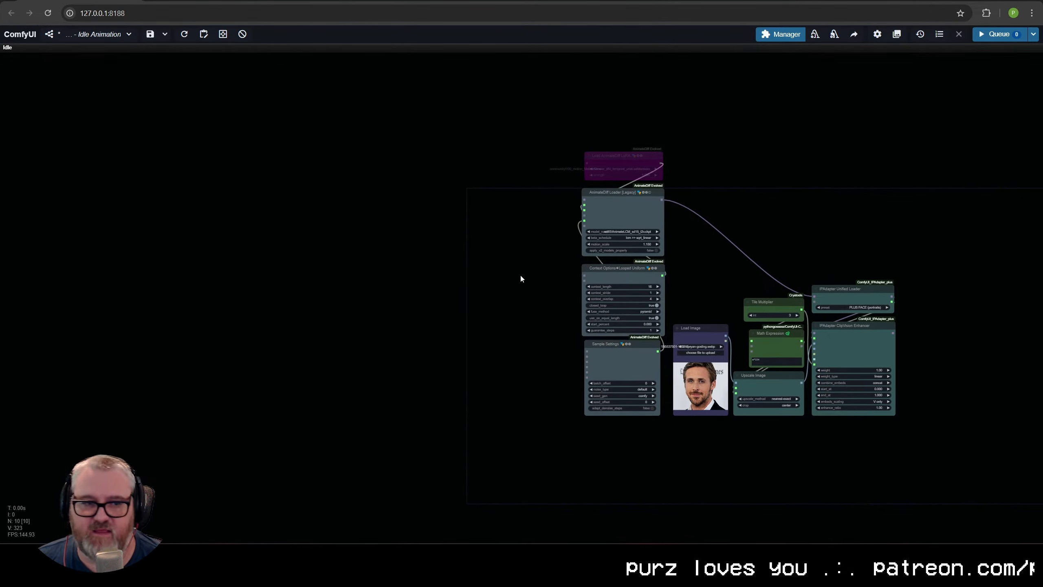
scroll(573, 334, up, 4)
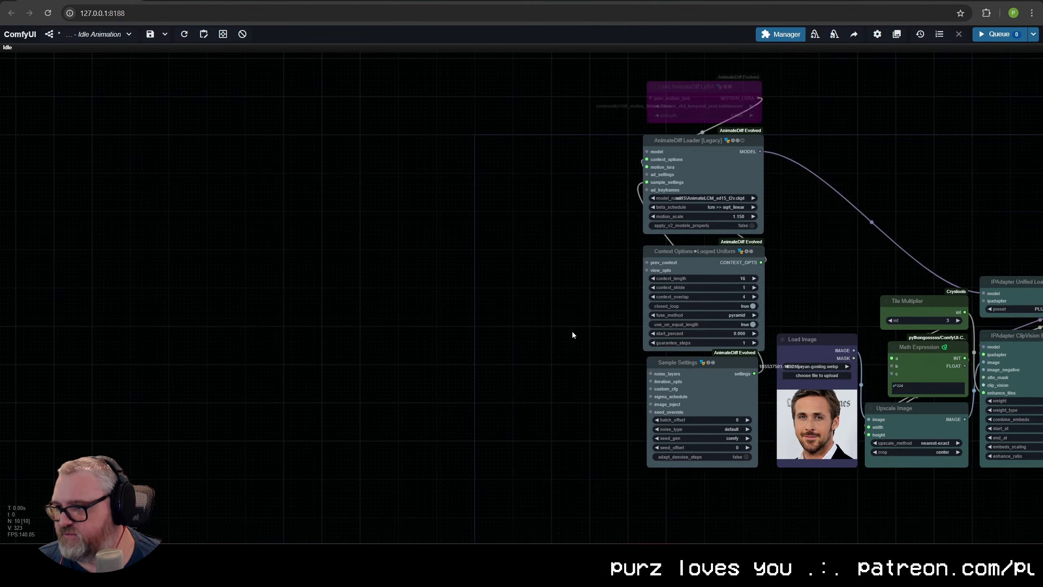
double_click(513, 217)
text(clip)
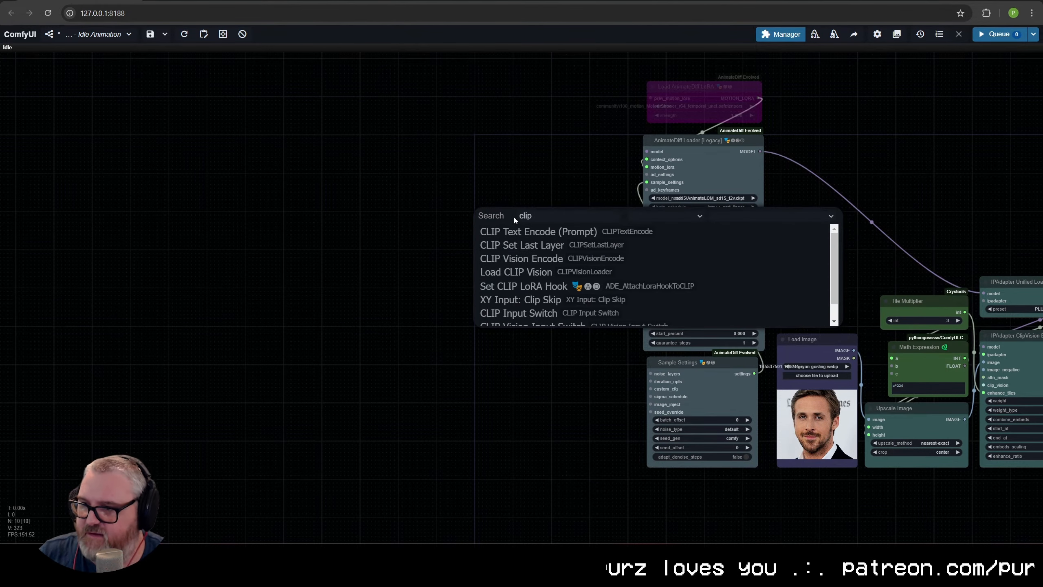
click(529, 231)
drag(590, 211, 533, 149)
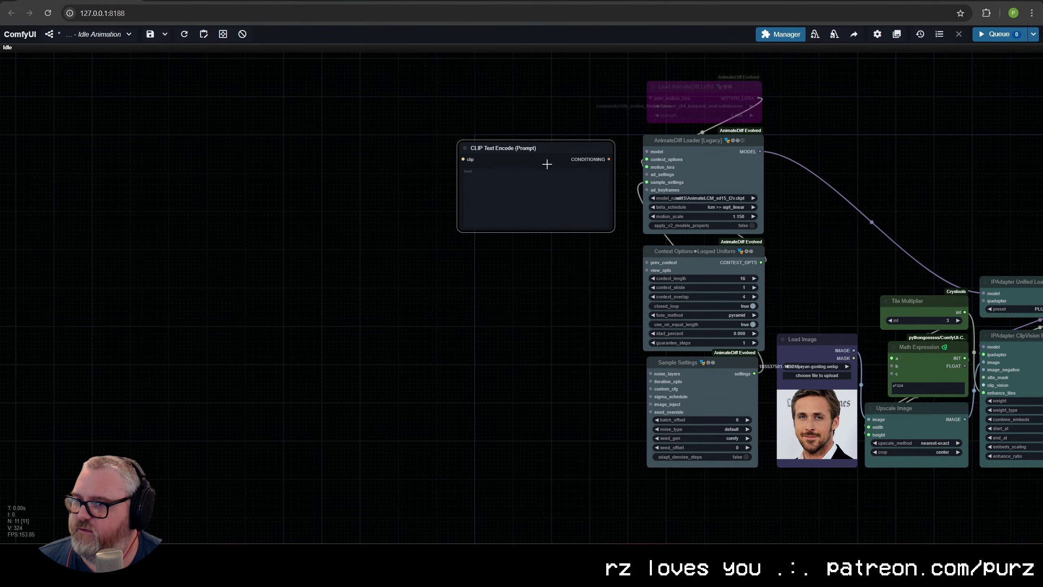
Duplicate the CLIP Text Encode (Prompt) node and align the copy directly beneath the original.
key(ctrl+c)
key(ctrl+v)
drag(643, 164, 492, 250)
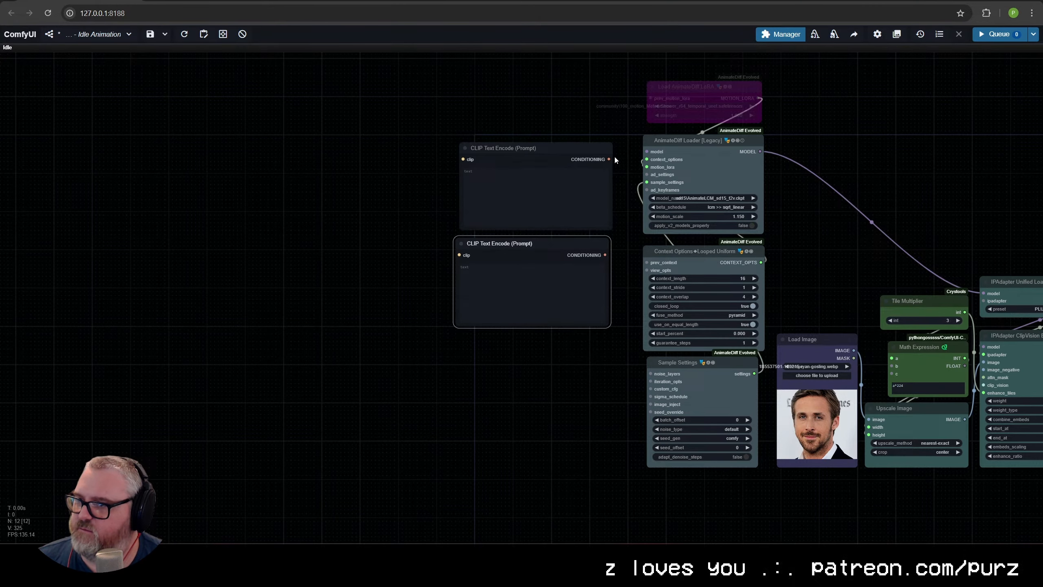
drag(609, 159, 642, 303)
key(space)
click(509, 141)
drag(534, 322, 538, 322)
click(537, 312)
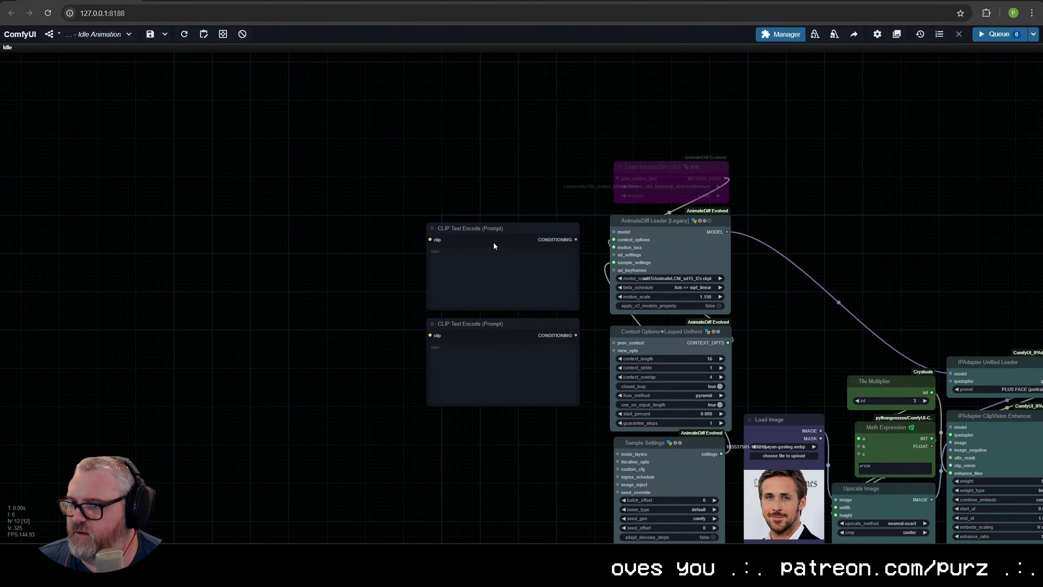
Color the upper CLIP Text Encode node green and the lower one red.
right_click(491, 231)
click(531, 393)
click(624, 428)
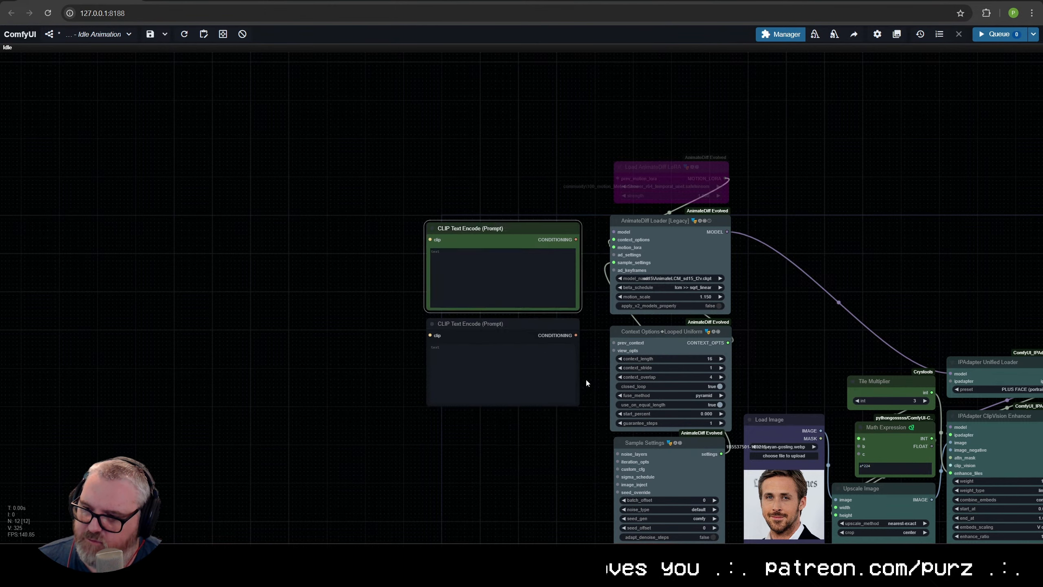
right_click(538, 361)
click(569, 460)
click(659, 473)
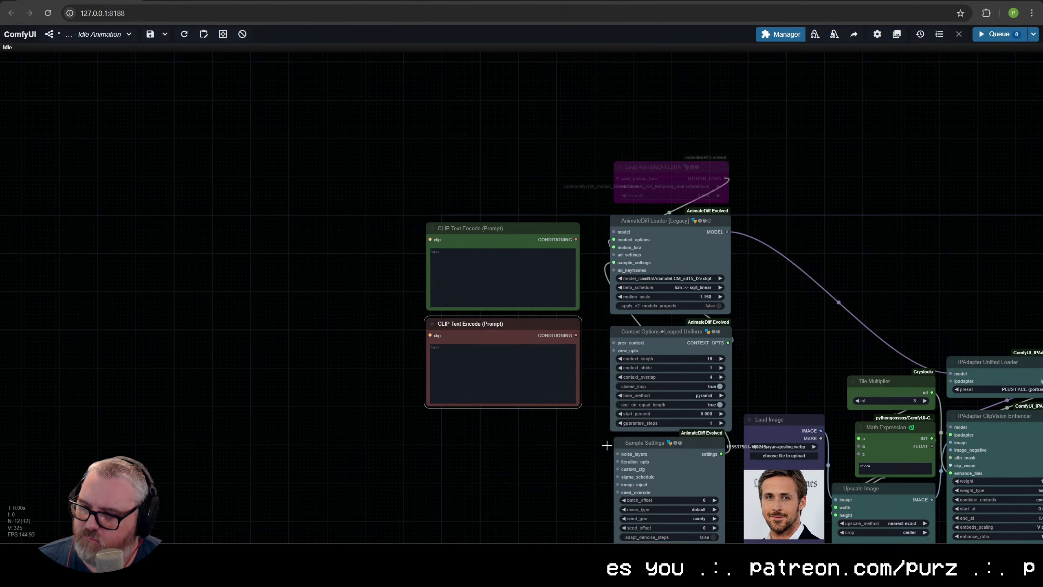
Move both CLIP Text Encode nodes closer to the AnimateDiff Loader, with the green node level with the loader's upper edge.
click(432, 306)
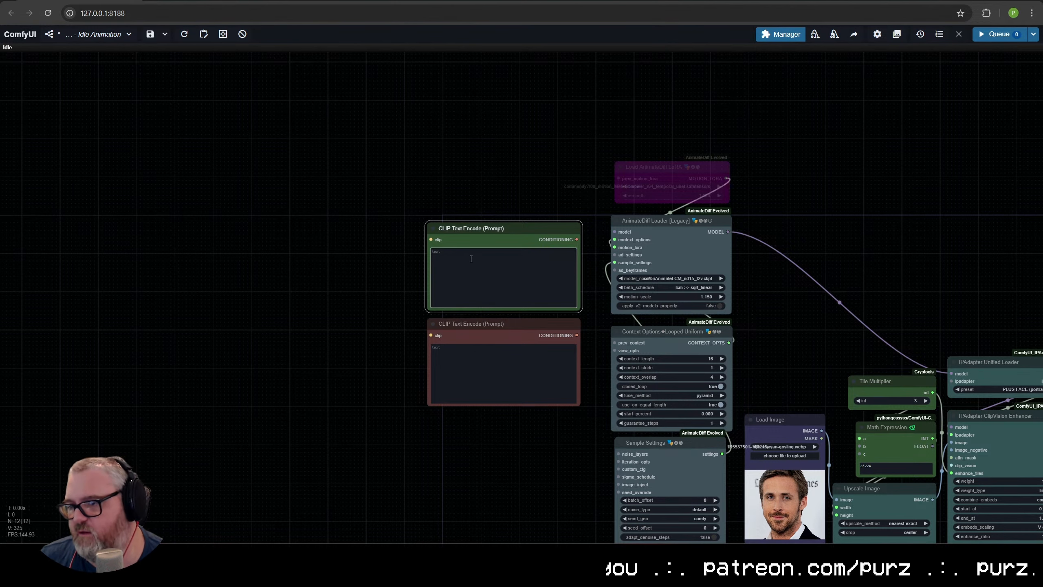
click(353, 261)
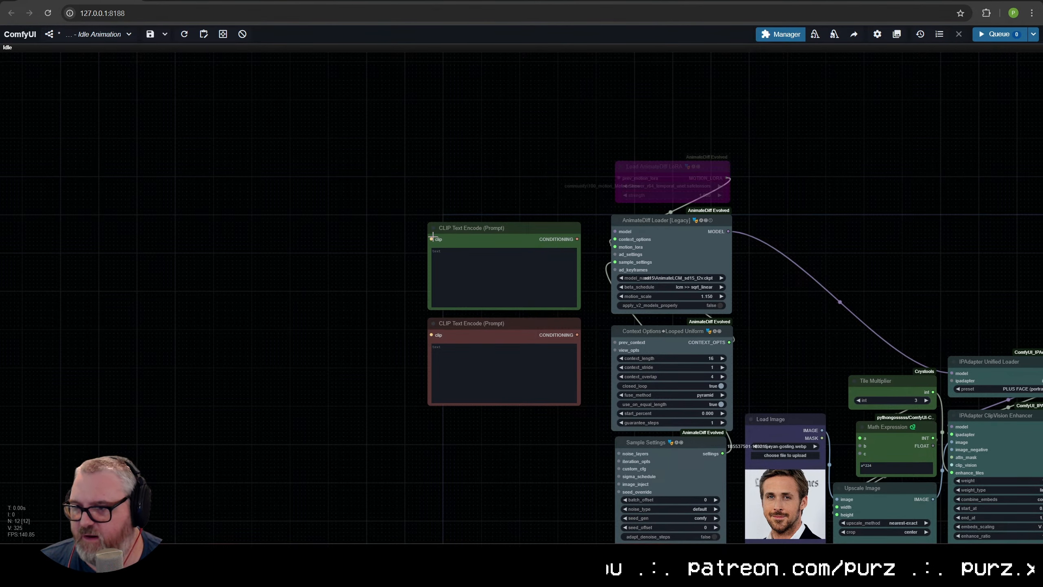
drag(573, 330, 576, 337)
drag(534, 321, 542, 313)
double_click(423, 137)
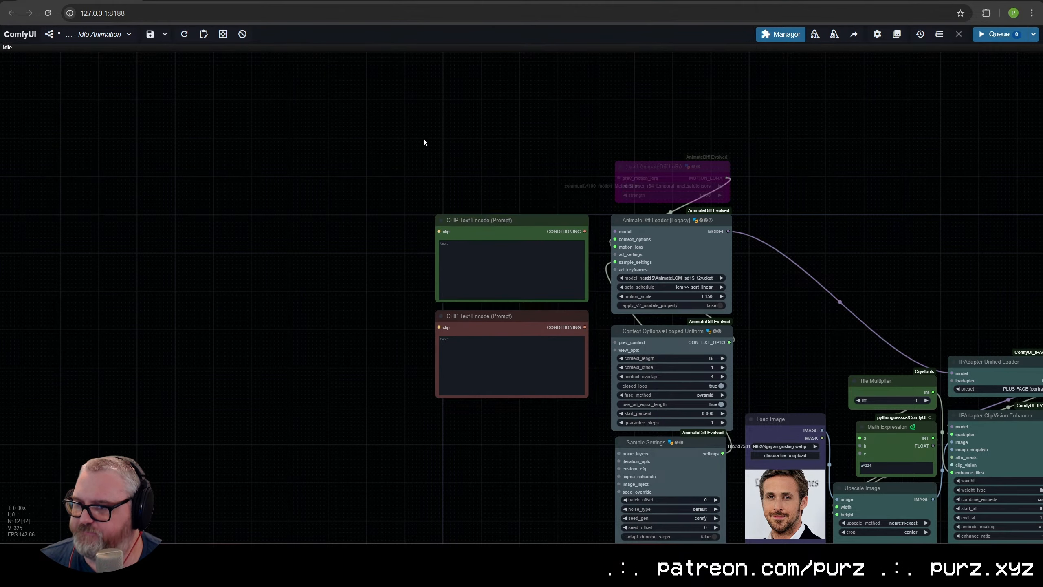
drag(240, 64, 239, 69)
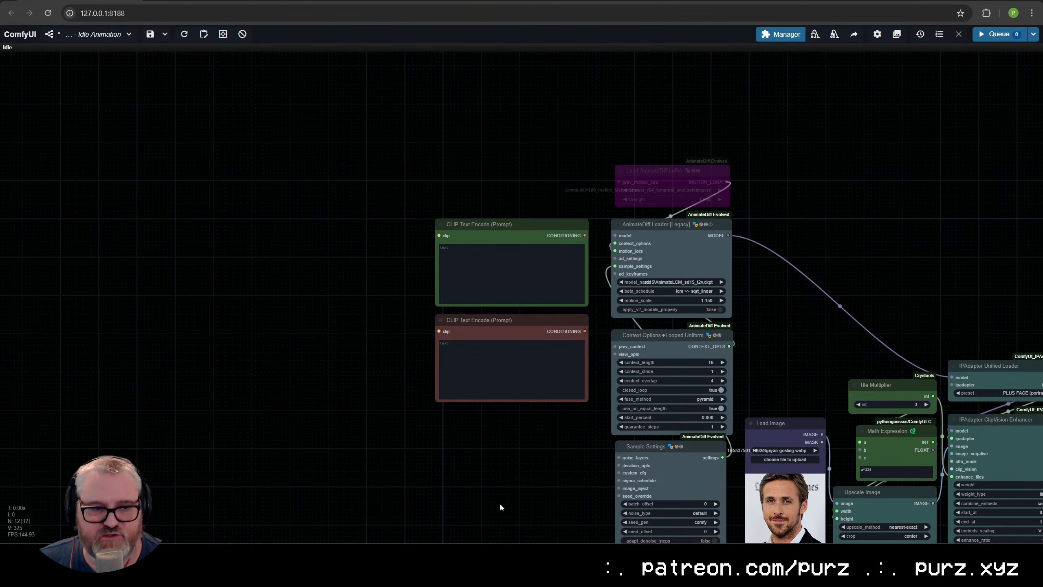
Add a Load Checkpoint node left of the prompt nodes and set its checkpoint to sd15\LCM\realism_BYSTABLEYOGI_v4LCM.safetensors.
scroll(273, 359, down, 1)
drag(273, 358, 536, 355)
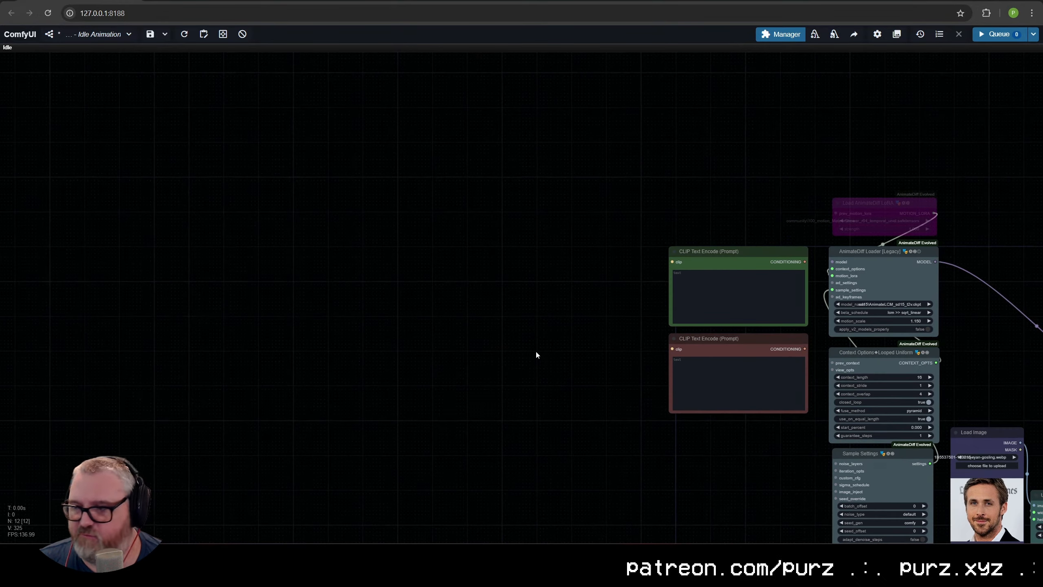
double_click(484, 240)
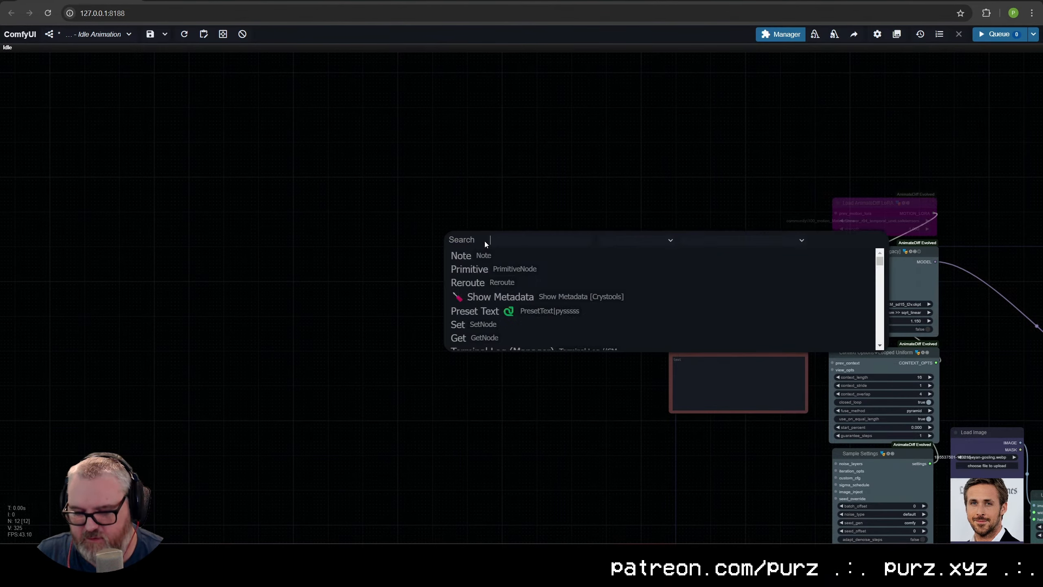
text(load check)
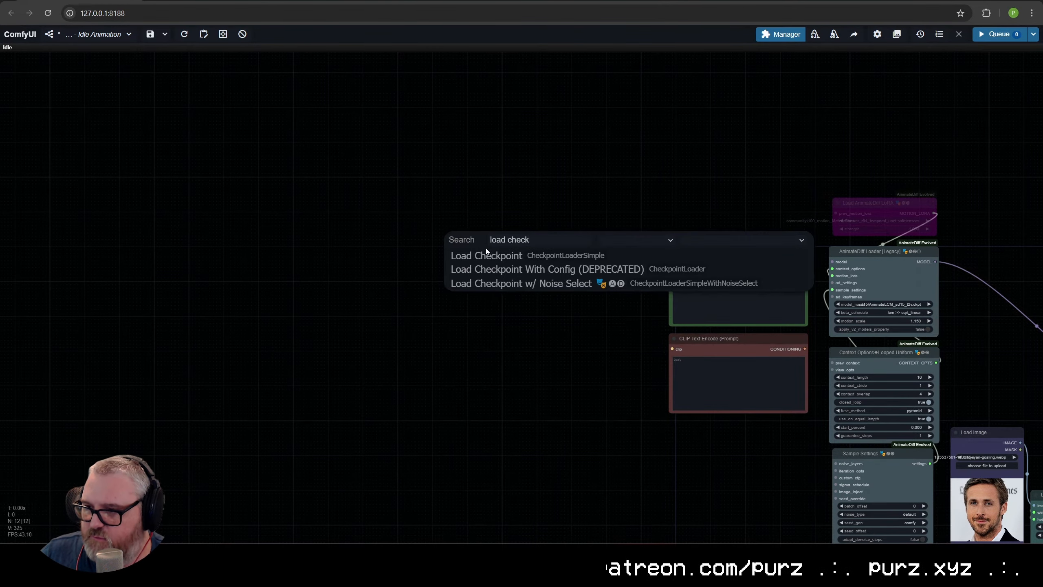
click(488, 254)
drag(518, 246, 303, 312)
scroll(465, 306, up, 13)
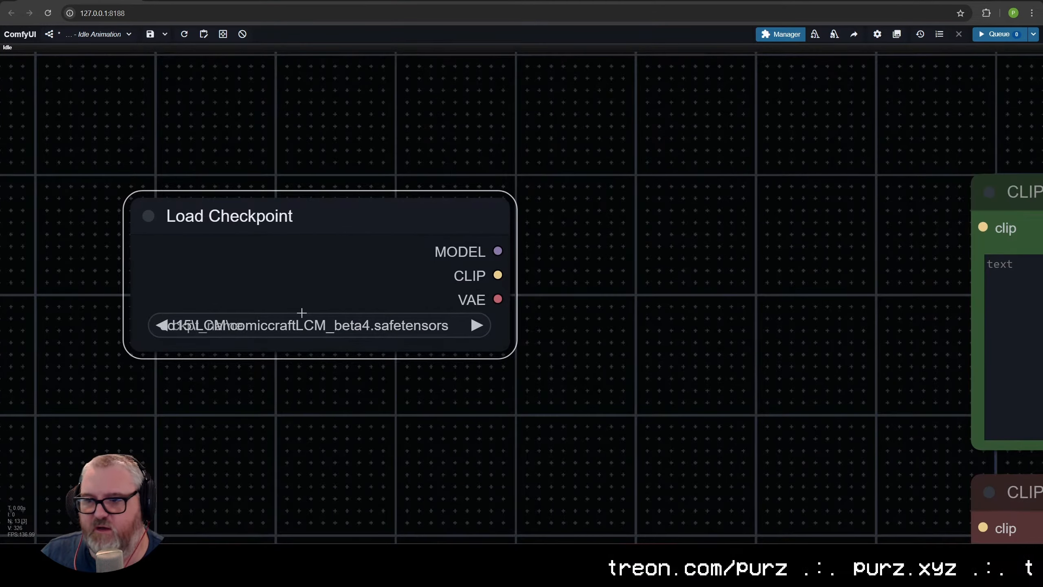
click(303, 324)
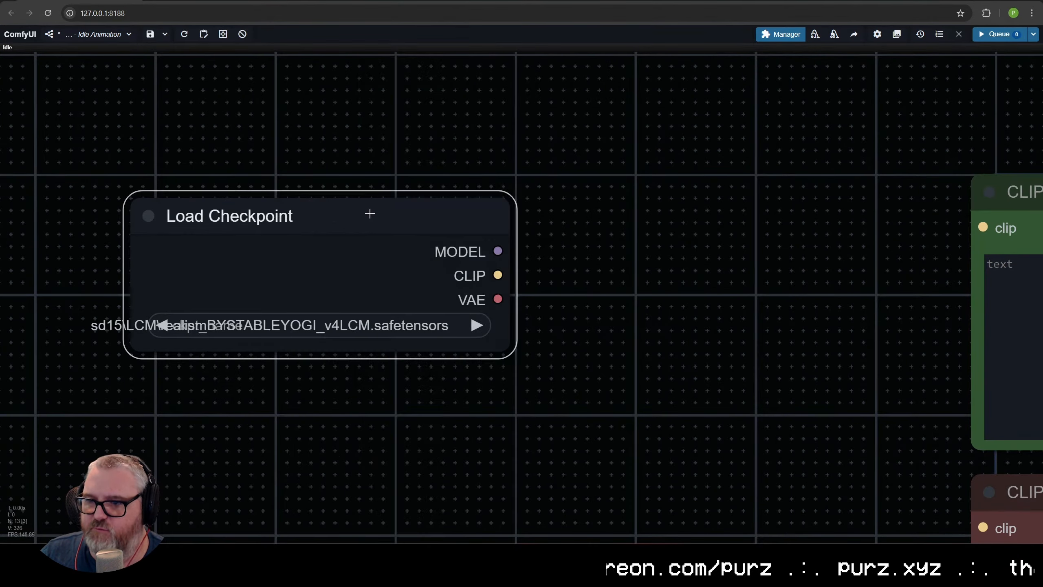
Add a Load LoRA node directly below Load Checkpoint, linked from the checkpoint's MODEL output.
right_click(368, 212)
scroll(500, 347, down, 4)
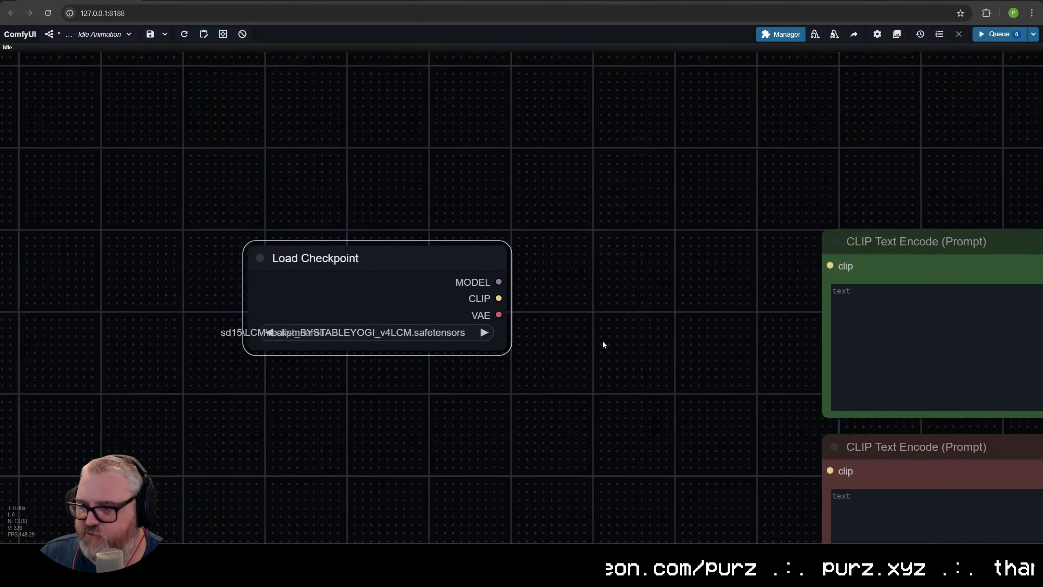
drag(602, 341, 224, 318)
scroll(191, 304, down, 2)
drag(237, 276, 482, 256)
drag(376, 248, 452, 288)
click(472, 313)
drag(493, 288, 230, 330)
scroll(348, 287, up, 6)
scroll(551, 399, down, 4)
drag(523, 419, 493, 279)
scroll(542, 328, down, 3)
Add a second Load LoRA node below the first, linked from its MODEL output, and set its lora_name to sd15\epi_noiseoffset2.safetensors.
drag(445, 227, 255, 349)
click(283, 366)
text(load lo)
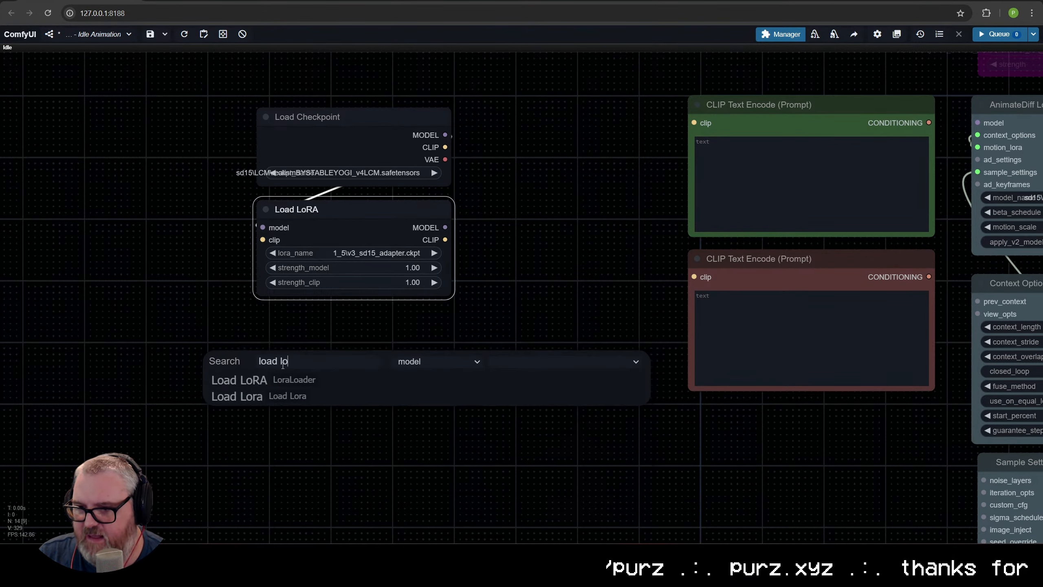
click(275, 378)
drag(357, 372, 335, 333)
click(357, 364)
text(off)
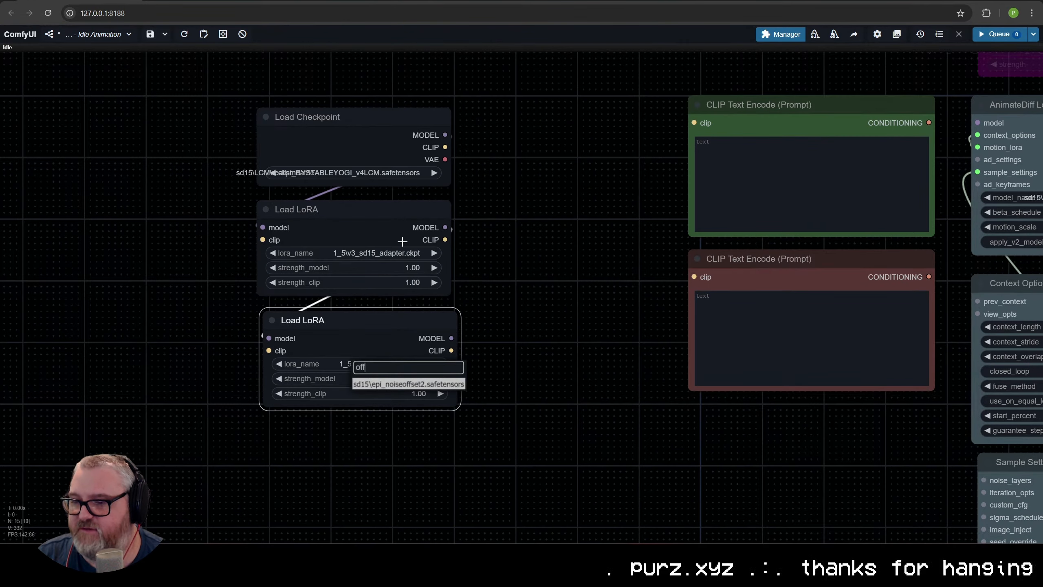
click(407, 385)
Examine the LoRA names and strength settings of the two Load LoRA nodes.
scroll(411, 406, up, 12)
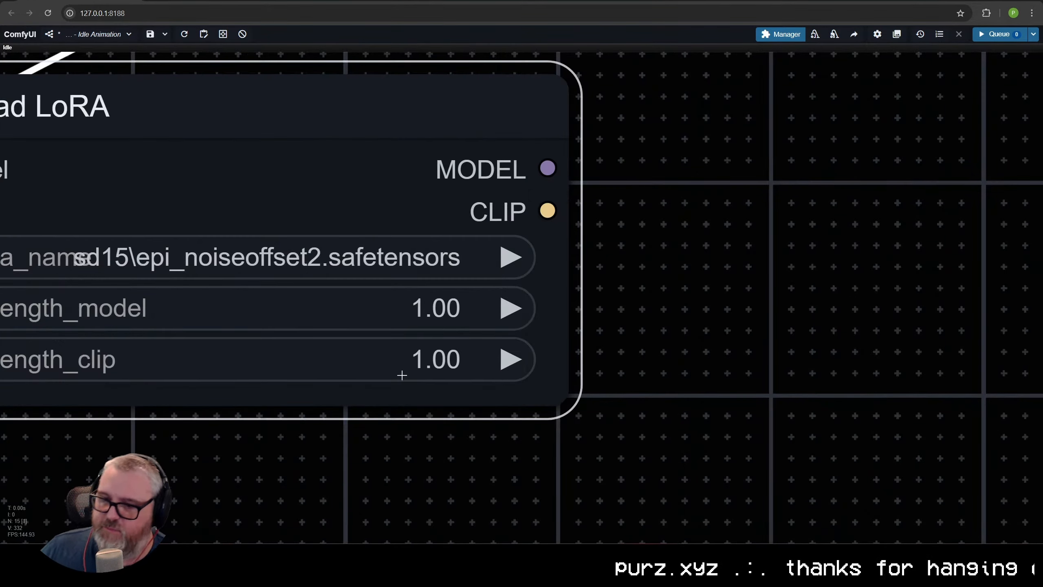
scroll(512, 394, down, 4)
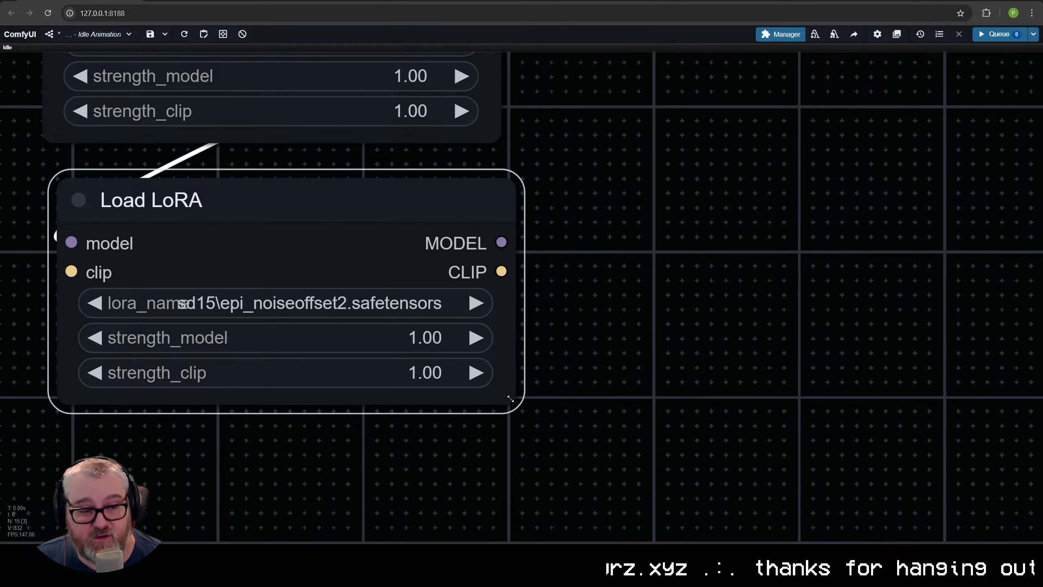
scroll(354, 335, down, 8)
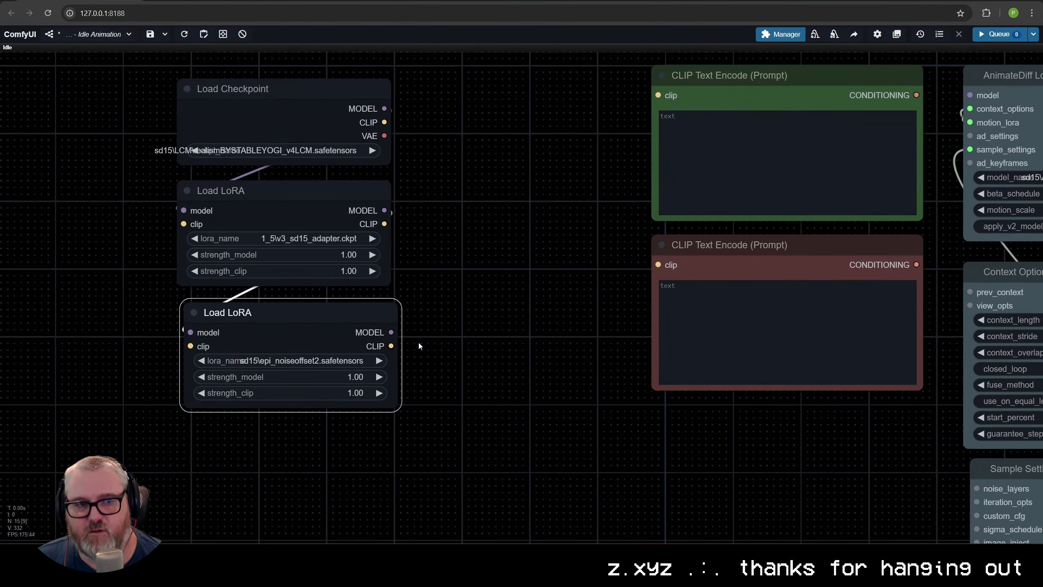
drag(403, 340, 389, 344)
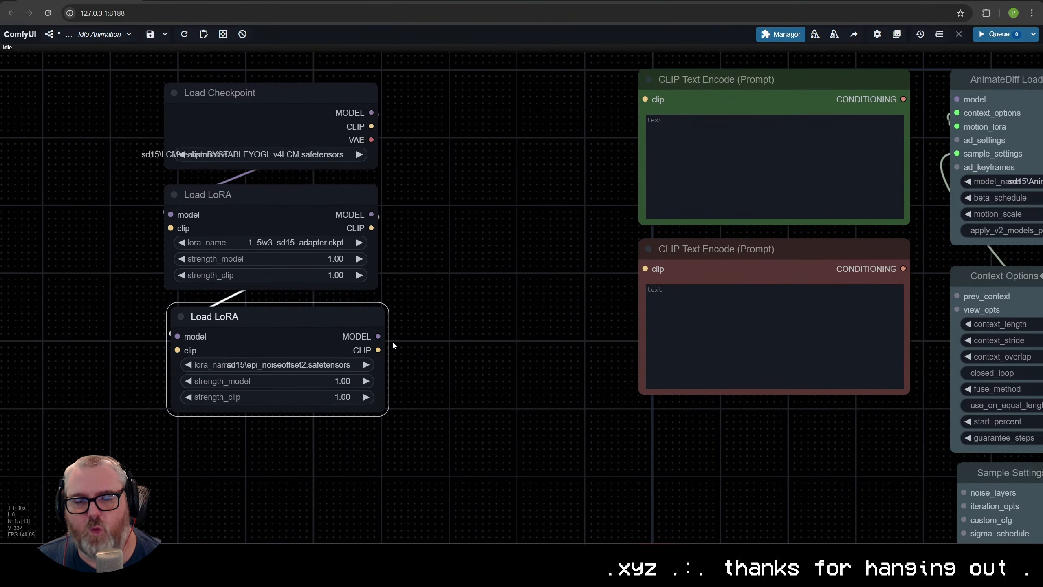
scroll(395, 339, down, 5)
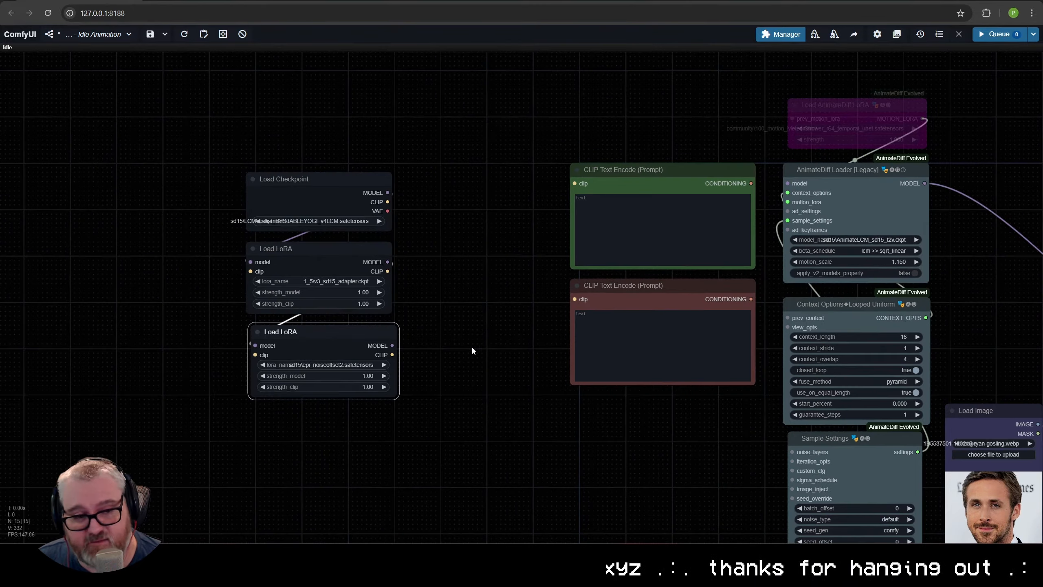
drag(472, 350, 379, 347)
scroll(255, 353, up, 10)
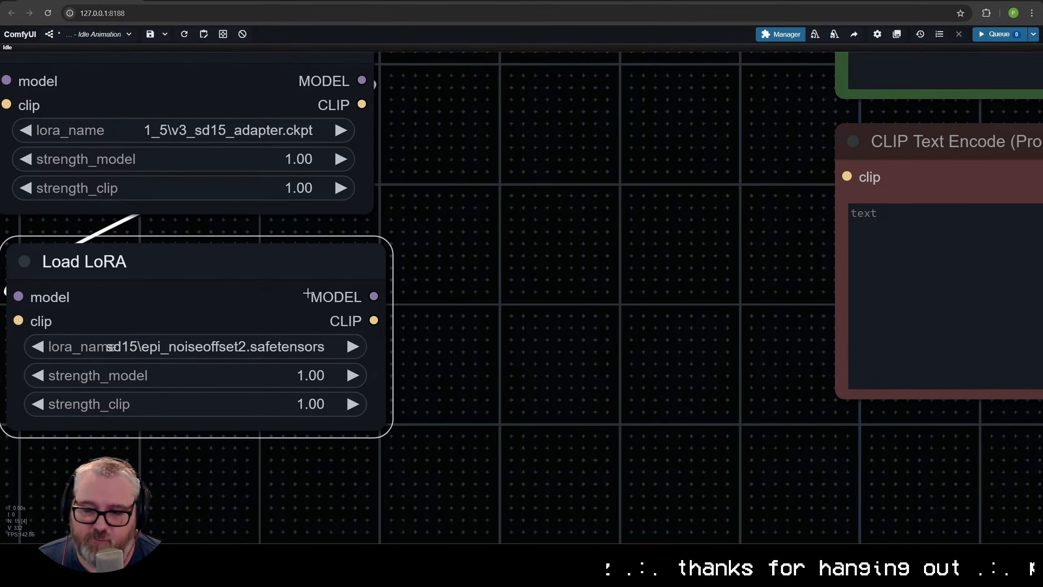
scroll(188, 381, down, 4)
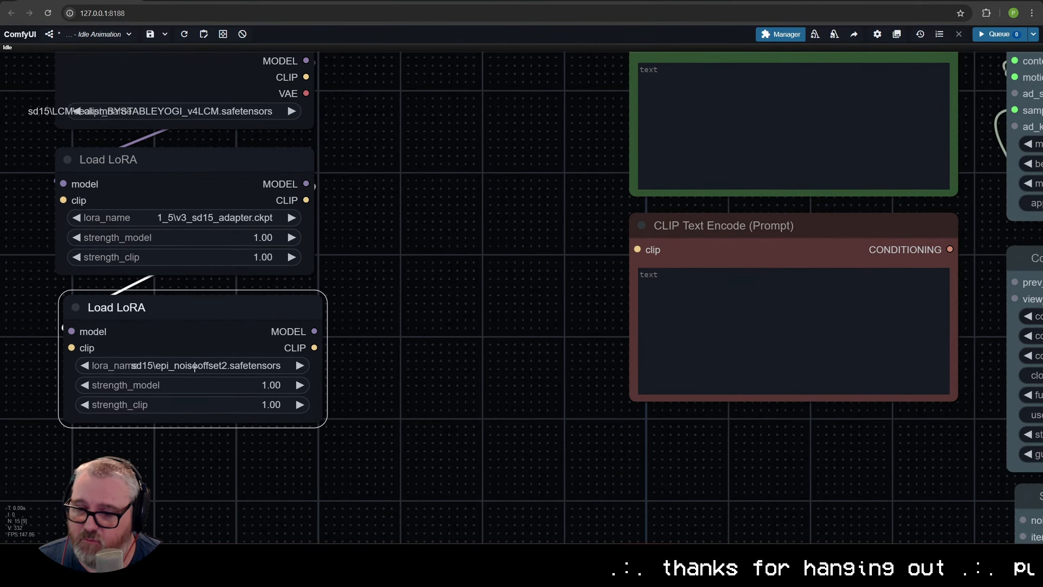
scroll(274, 336, up, 4)
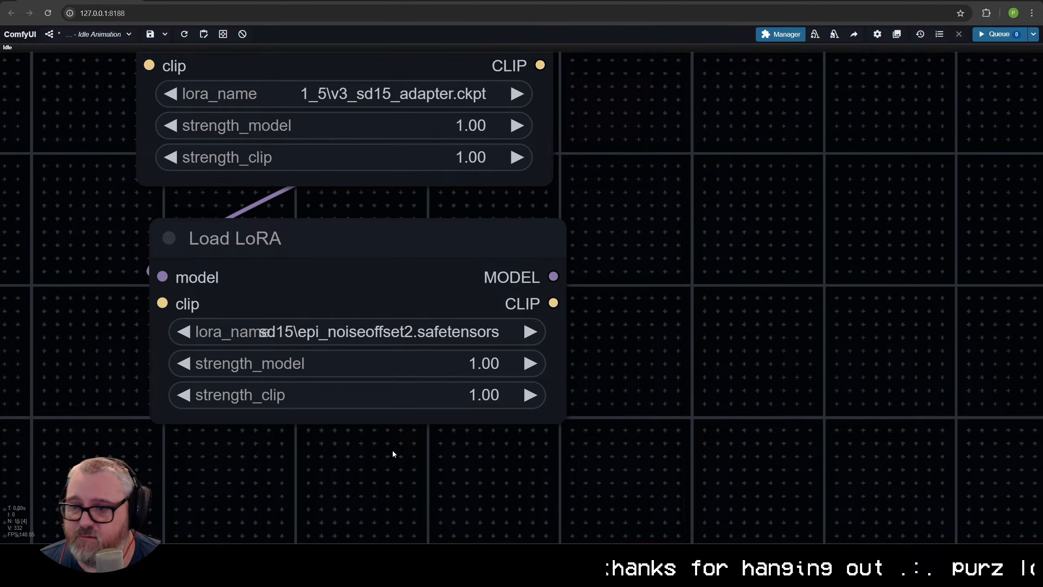
scroll(438, 420, down, 1)
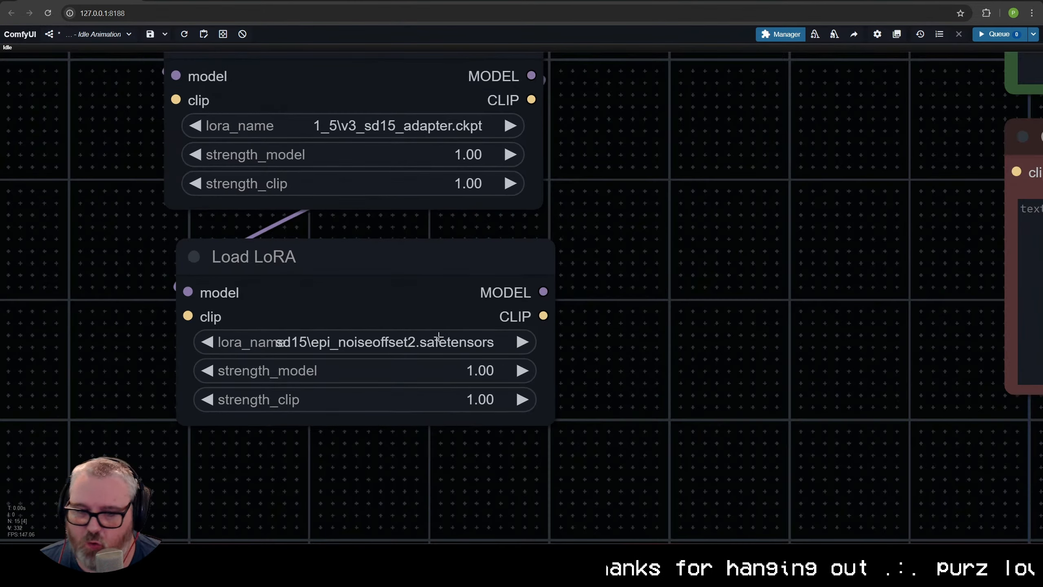
scroll(706, 371, down, 3)
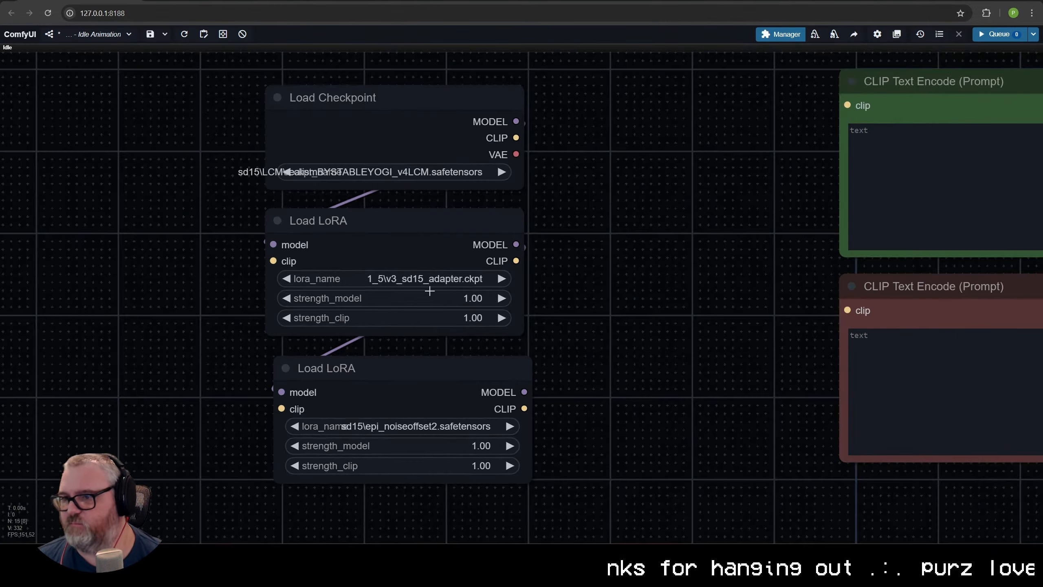
Align both Load LoRA nodes in a tight vertical stack directly beneath Load Checkpoint.
drag(383, 375, 375, 366)
drag(436, 221, 436, 212)
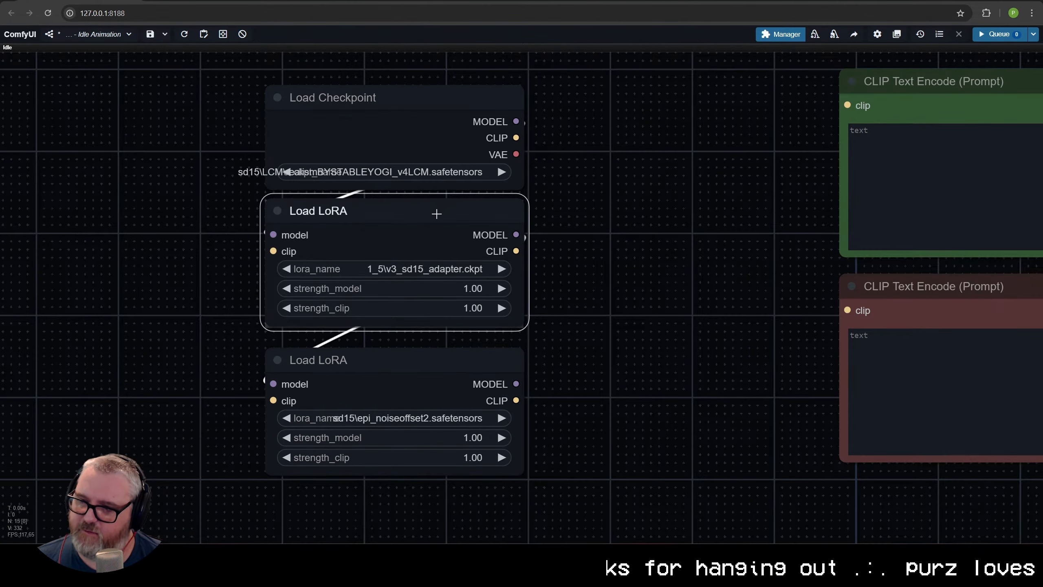
drag(424, 392, 421, 384)
click(384, 97)
click(361, 236)
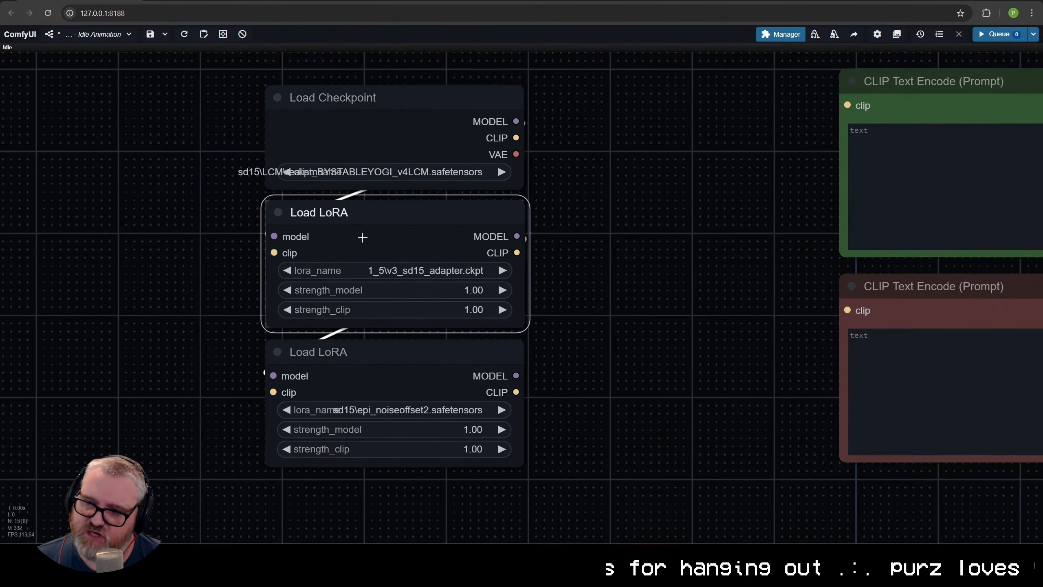
click(381, 351)
click(653, 344)
Connect Load Checkpoint's CLIP output to the first Load LoRA, and that node's CLIP output to the second Load LoRA.
scroll(653, 345, down, 1)
drag(528, 159, 326, 269)
drag(530, 264, 308, 390)
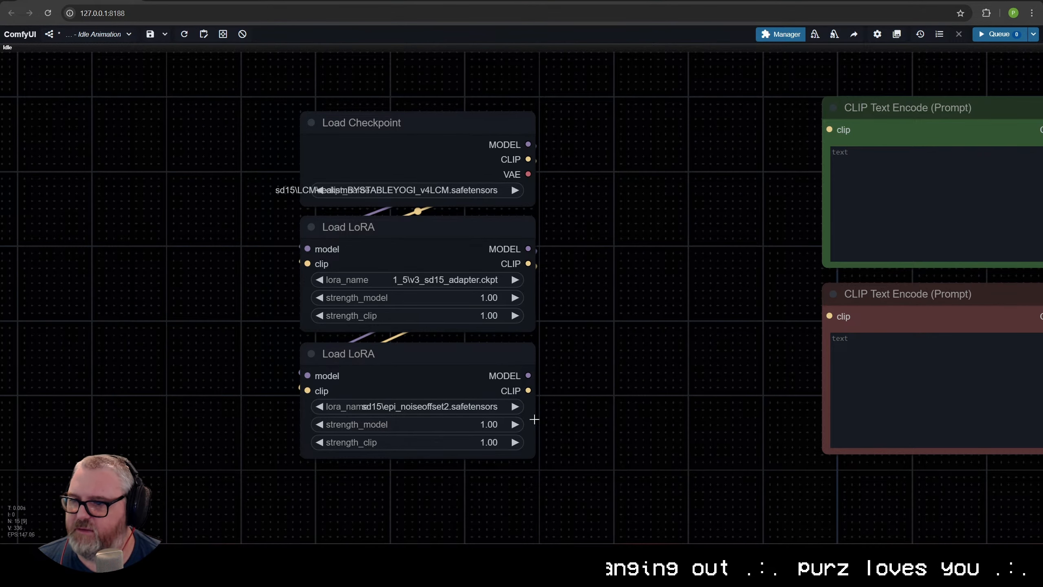
Lay out Load Checkpoint and the two Load LoRA nodes in a horizontal row in chain order.
drag(411, 200, 53, 199)
drag(371, 356, 700, 312)
scroll(538, 449, down, 2)
drag(537, 449, 489, 341)
drag(415, 187, 349, 101)
drag(662, 239, 533, 91)
scroll(522, 229, down, 1)
drag(593, 261, 758, 326)
scroll(617, 298, up, 4)
scroll(618, 298, down, 3)
drag(618, 298, 639, 348)
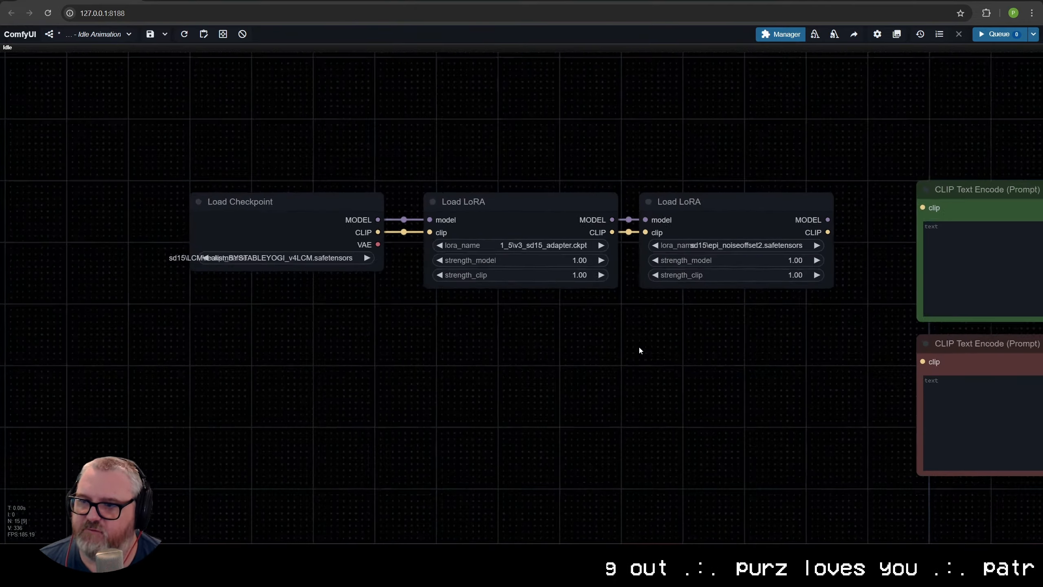
Stack the two Load LoRA nodes vertically under Load Checkpoint again.
scroll(639, 348, down, 1)
drag(535, 229, 320, 304)
click(703, 220)
drag(703, 221, 300, 384)
Color Load Checkpoint and both Load LoRA nodes green.
click(422, 482)
drag(423, 482, 232, 115)
right_click(352, 289)
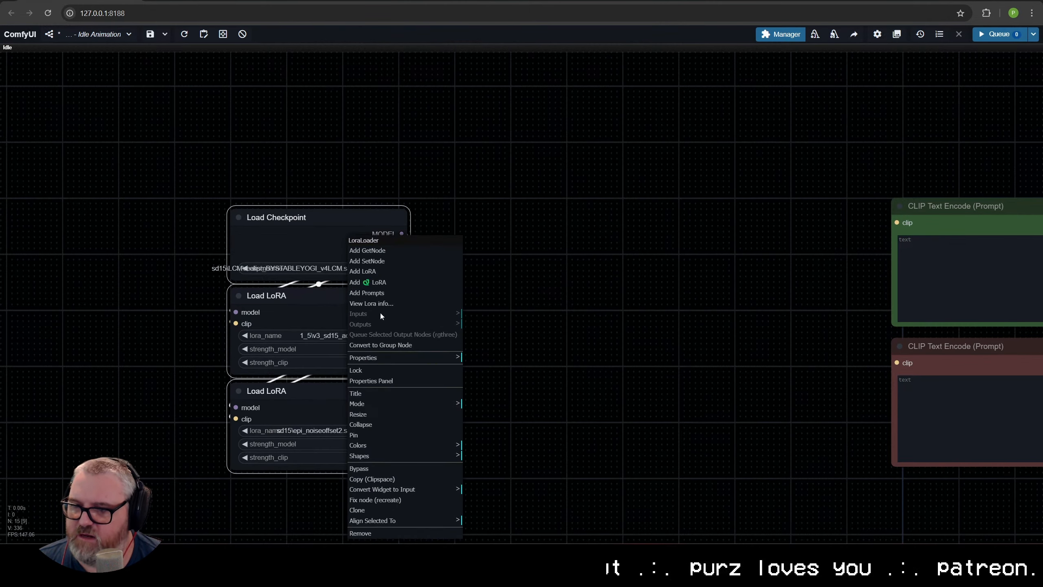
click(400, 446)
click(495, 470)
Move the three green loader nodes together closer to the prompt nodes, with Load Checkpoint level with the upper prompt node.
scroll(587, 306, down, 4)
drag(587, 302, 413, 199)
double_click(416, 209)
drag(201, 86, 289, 335)
drag(247, 272, 444, 258)
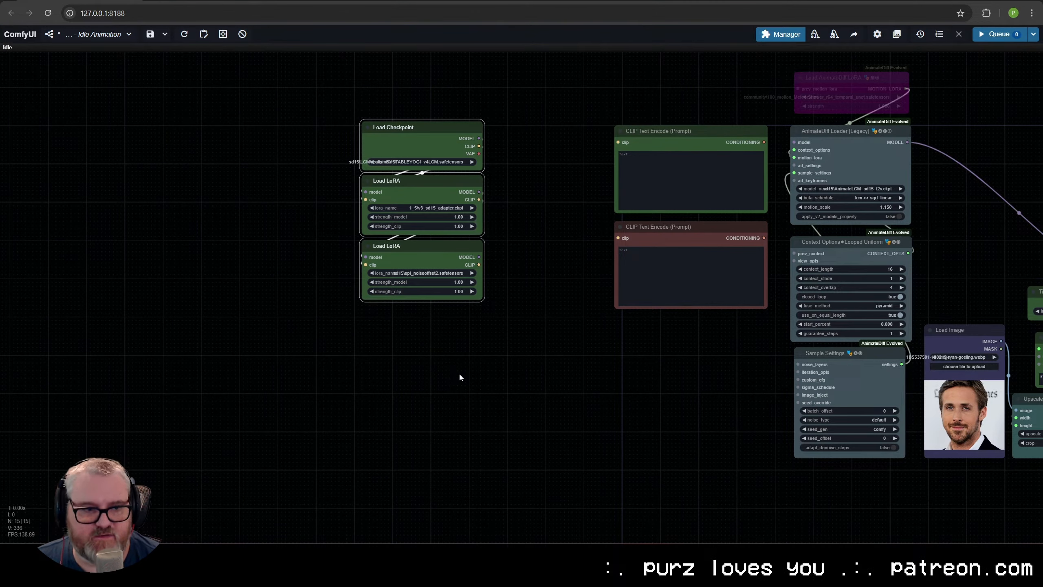
Add a Crystools Primitive integer node below the lower Load LoRA node and align it with the loader column.
double_click(414, 384)
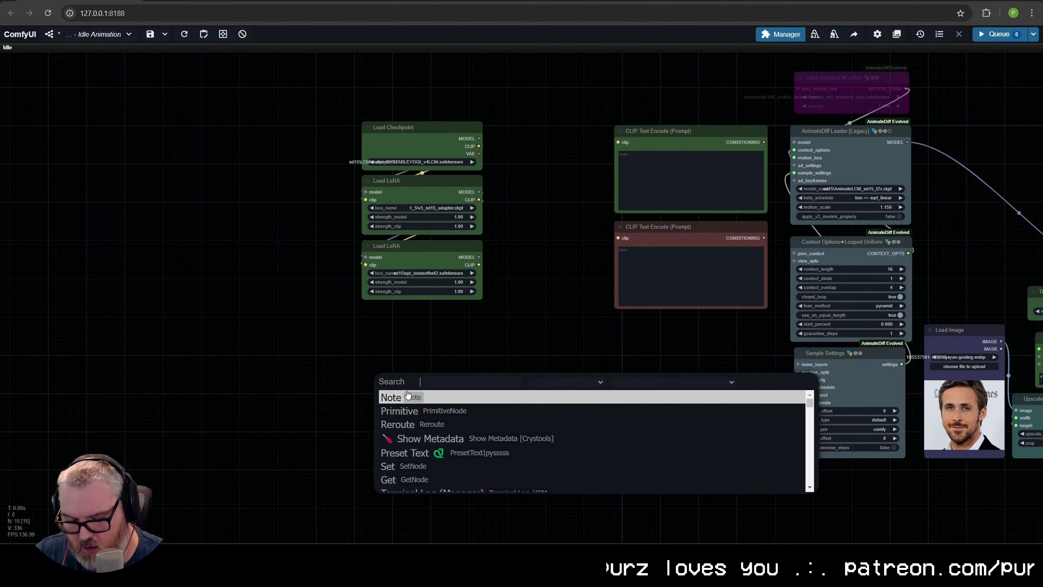
text(primitive)
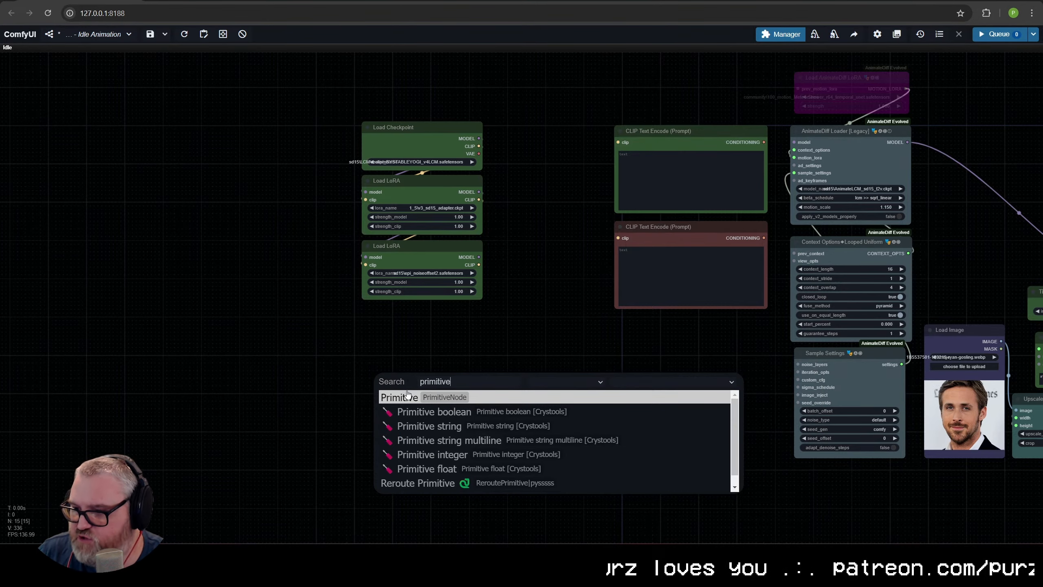
click(442, 456)
drag(489, 381, 442, 361)
scroll(442, 368, up, 12)
drag(458, 281, 458, 245)
drag(452, 250, 418, 211)
Duplicate the Primitive integer node twice and stack the copies below the original.
key(ctrl+c)
key(ctrl+v)
drag(586, 241, 326, 350)
key(ctrl+v)
drag(580, 391, 303, 467)
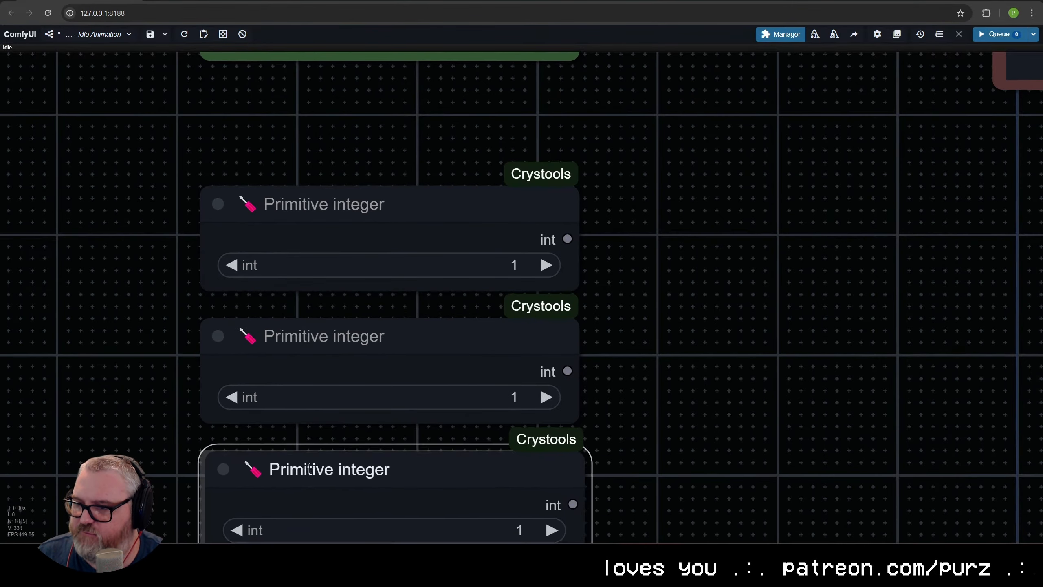
Set the three Primitive integer nodes to 896, 512 and 24, from the uppermost to the lowest.
scroll(700, 407, down, 4)
click(477, 139)
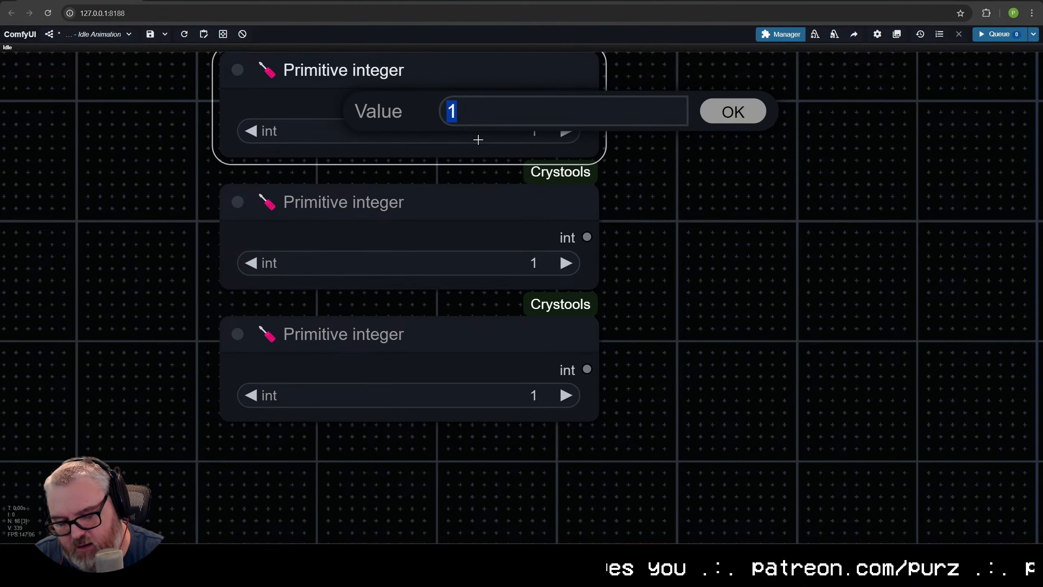
text(896)
key(Return)
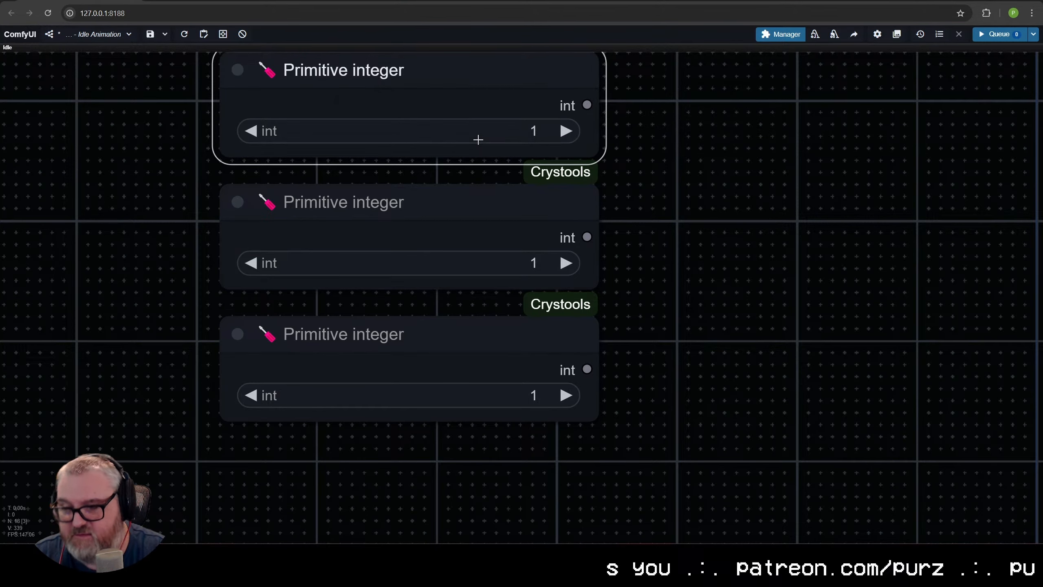
click(507, 264)
text(512)
key(Return)
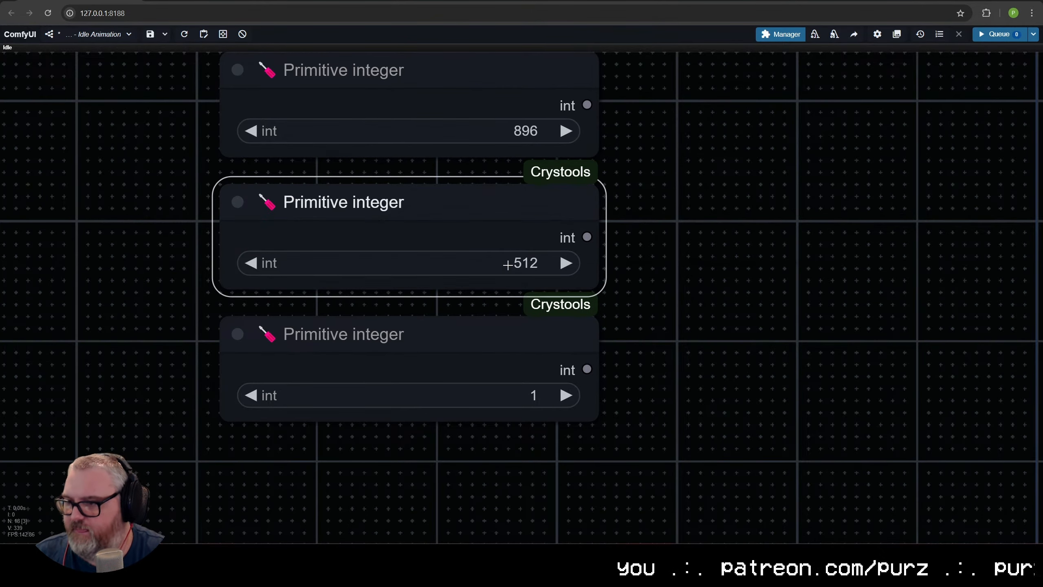
click(479, 397)
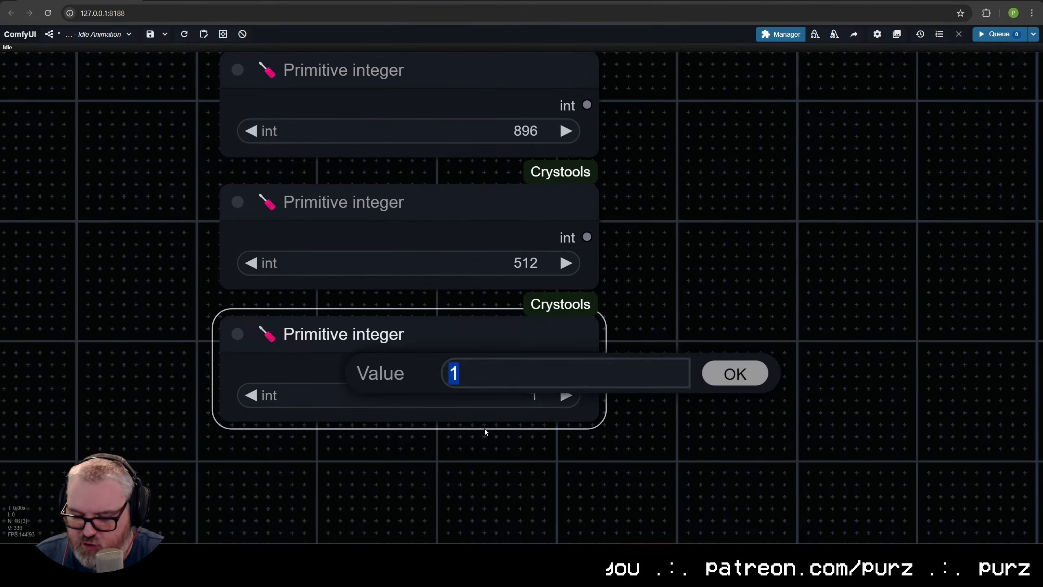
text(24)
key(Return)
Rename the Primitive integer node holding 896 as Width.
scroll(569, 407, down, 3)
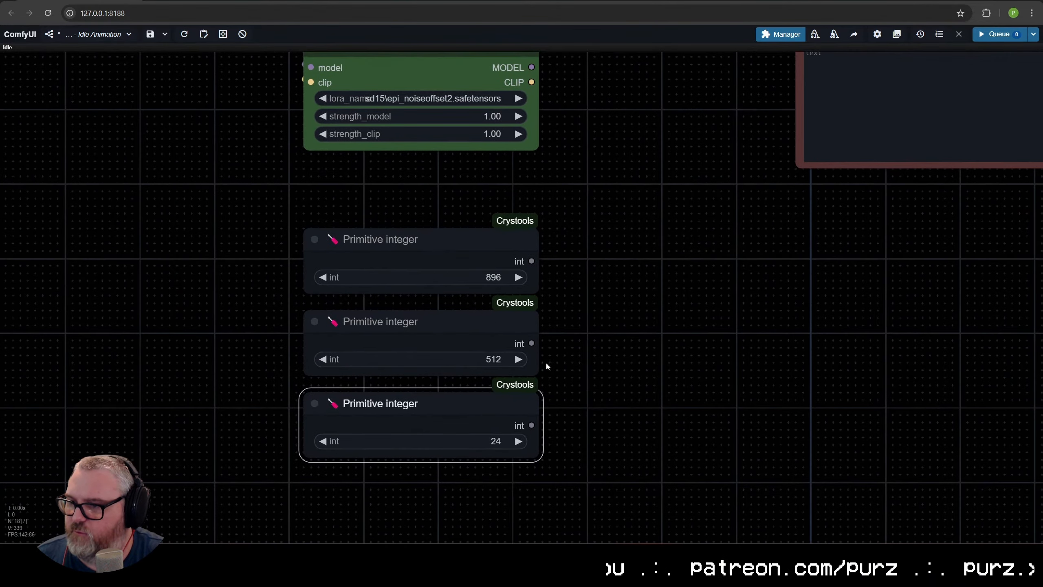
right_click(418, 236)
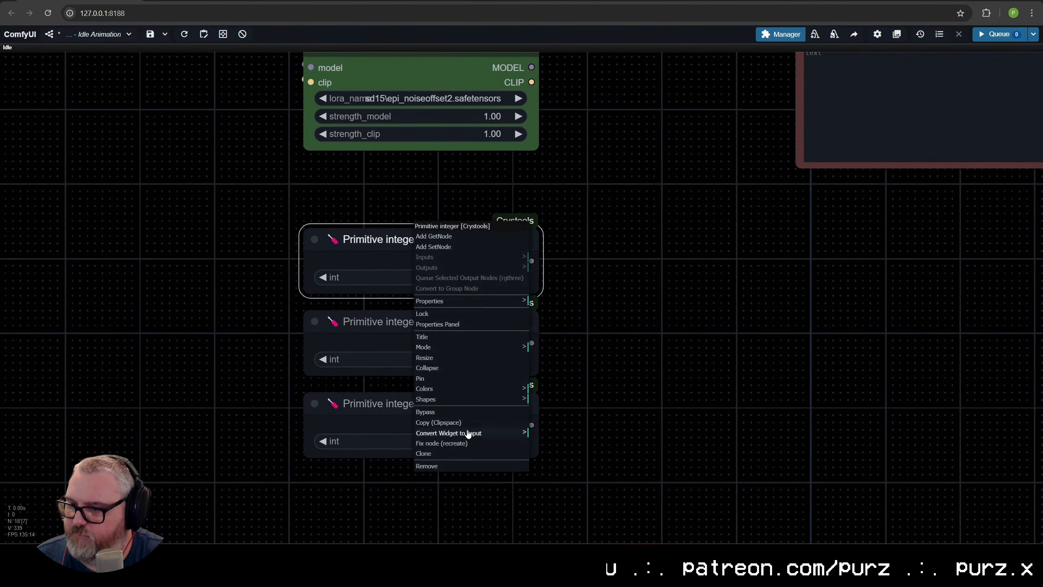
click(449, 341)
key(ctrl+a)
text(Width)
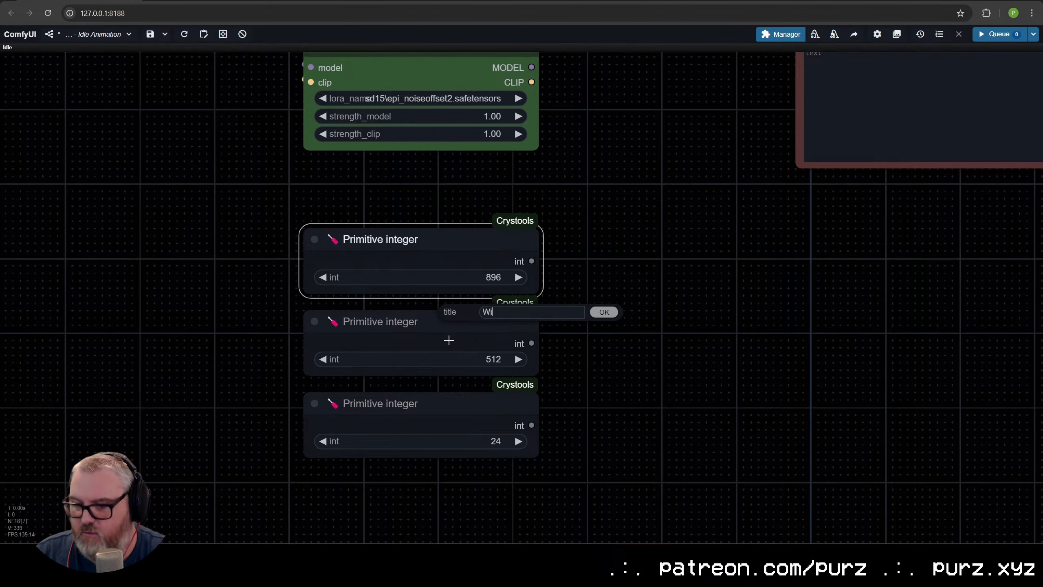
key(Return)
Rename the Primitive integer node holding 512 as Height.
right_click(481, 337)
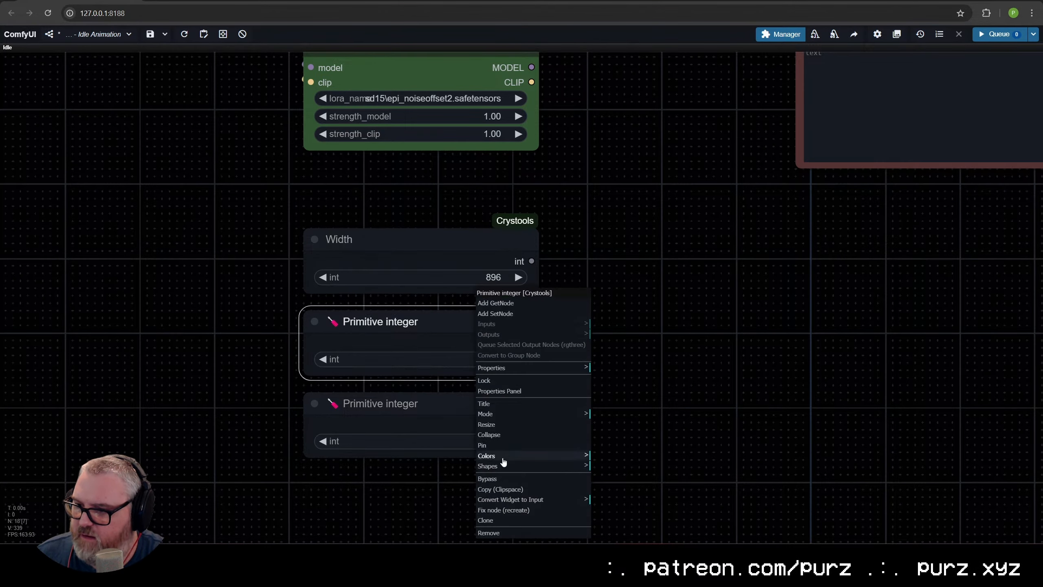
click(504, 406)
key(ctrl+a)
text(Height)
key(Return)
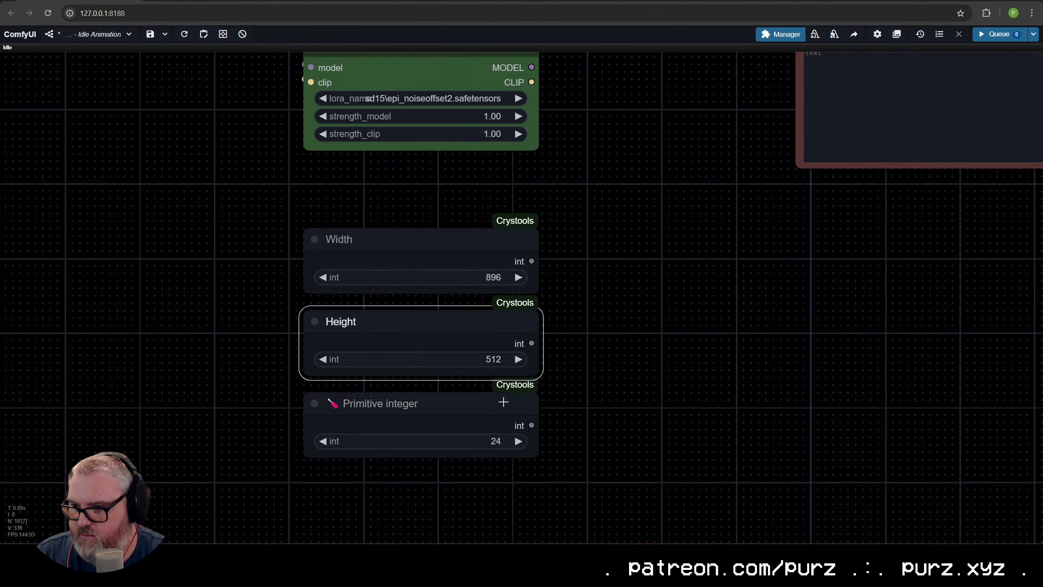
Rename the Primitive integer node holding 24 as Frame Count.
right_click(471, 404)
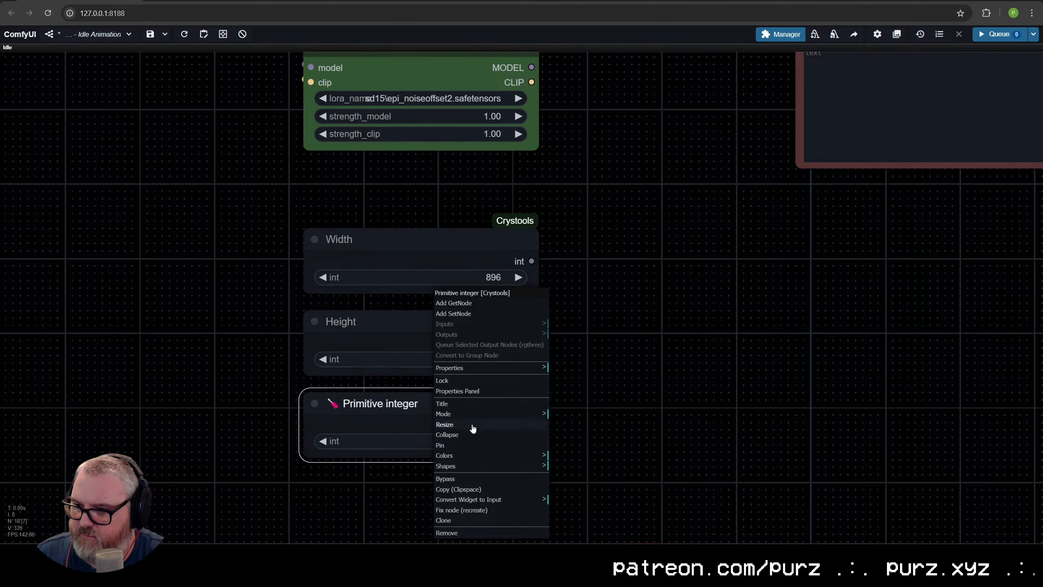
click(470, 402)
key(ctrl+a)
text(Frame Count)
key(Return)
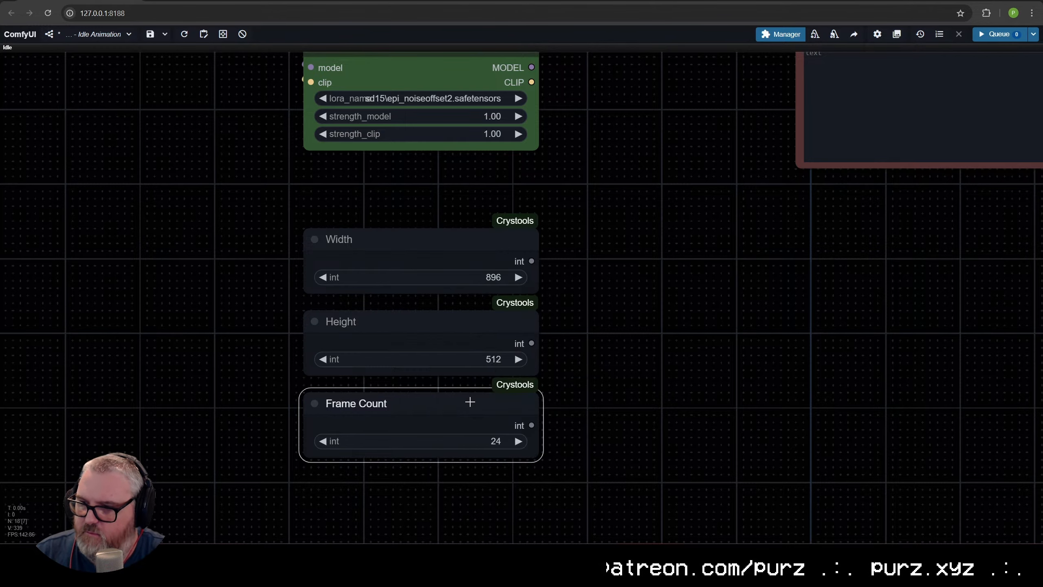
Color the Width, Height and Frame Count nodes green.
scroll(575, 394, down, 3)
drag(482, 465, 398, 175)
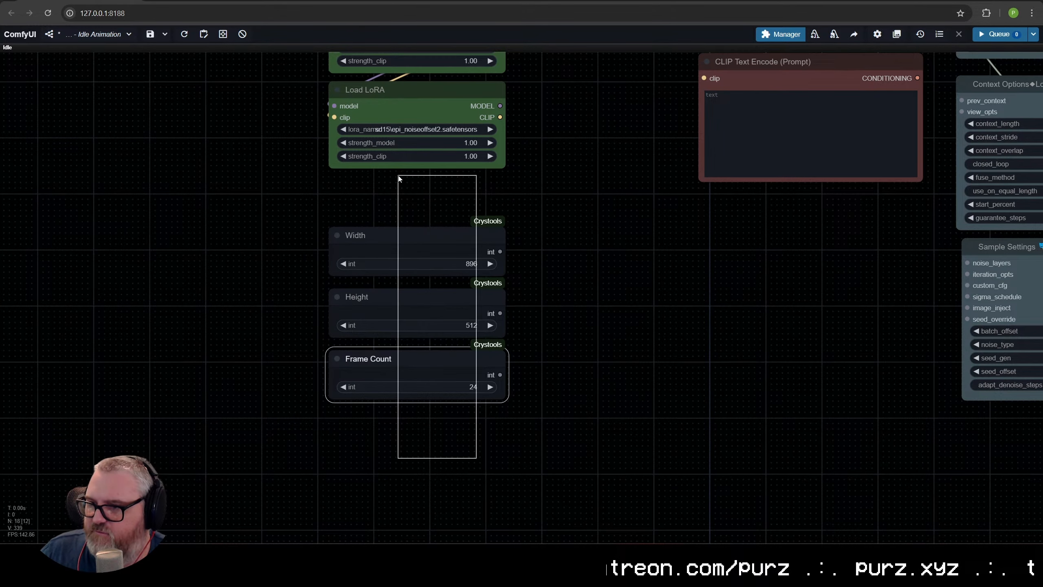
right_click(436, 230)
click(442, 391)
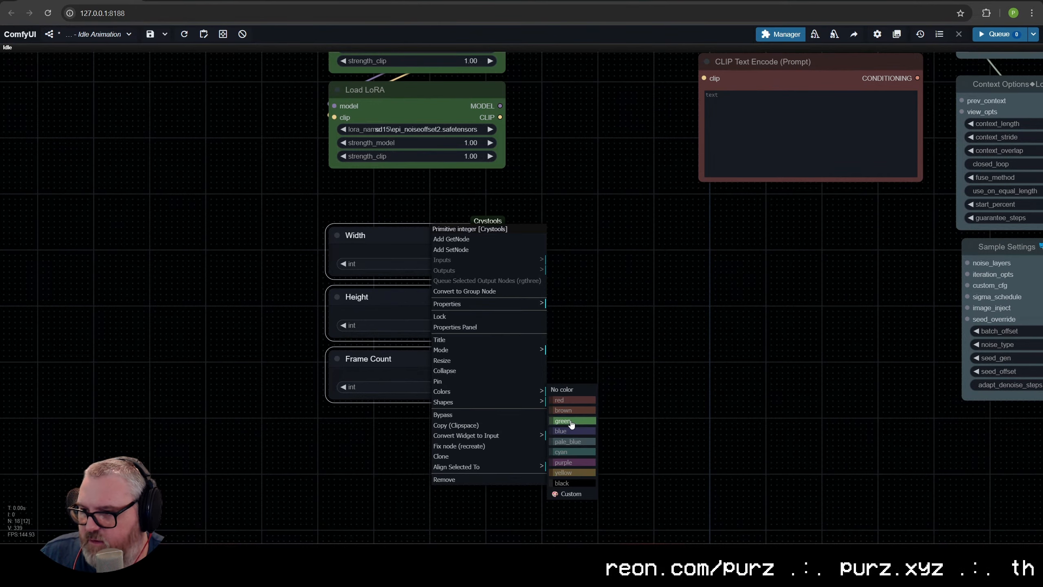
click(569, 426)
click(678, 368)
Line up the Width, Height and Frame Count nodes in a column directly beneath the second Load LoRA node.
scroll(637, 368, down, 1)
drag(629, 368, 552, 439)
drag(421, 502, 363, 249)
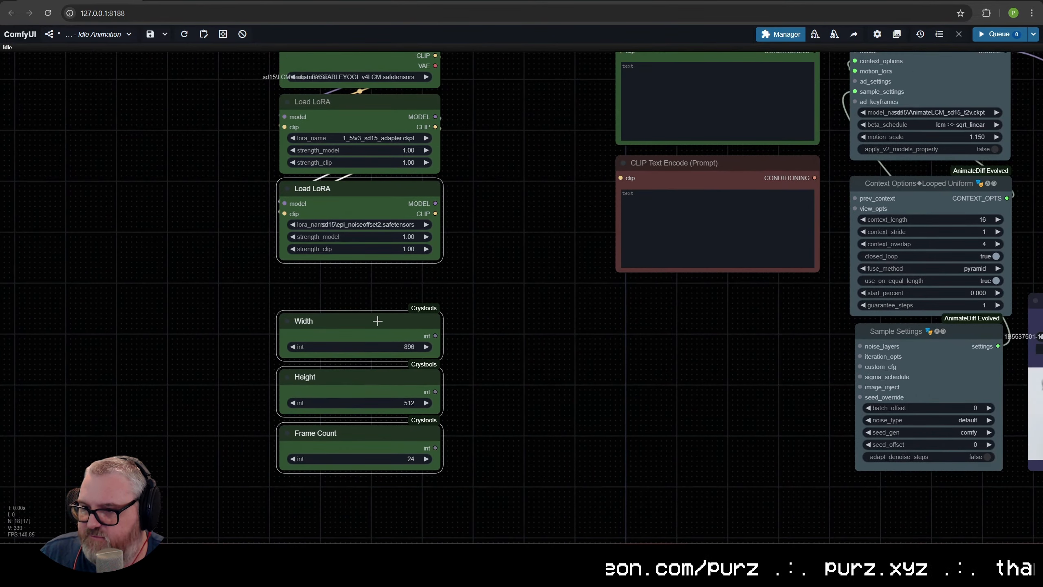
mouse_move(376, 328)
mouse_down()
mouse_move(378, 310)
mouse_move(378, 326)
mouse_up()
click(525, 327)
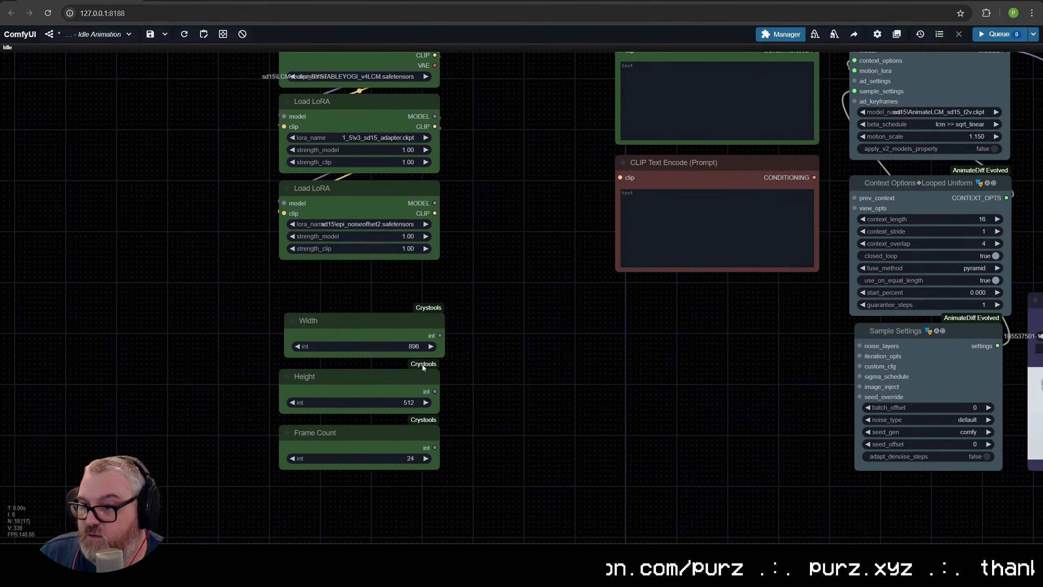
drag(415, 387, 419, 386)
drag(407, 428, 411, 427)
drag(423, 497, 363, 283)
click(552, 300)
Connect the second Load LoRA's CLIP output to the clip inputs of both CLIP Text Encode nodes.
scroll(498, 303, down, 2)
drag(491, 304, 267, 348)
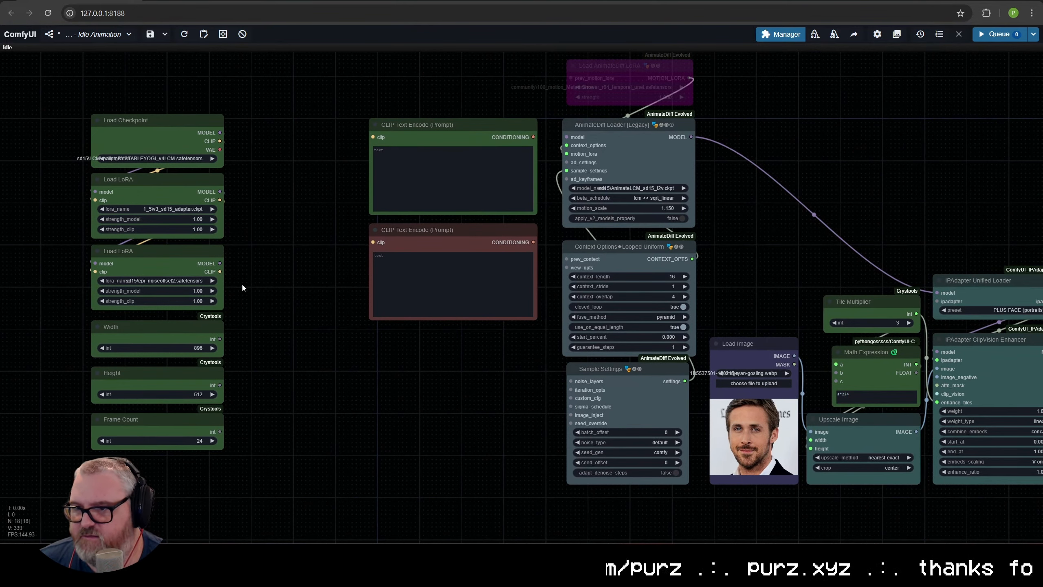
drag(223, 271, 372, 243)
mouse_move(552, 295)
mouse_down()
mouse_move(513, 281)
mouse_move(555, 281)
mouse_up()
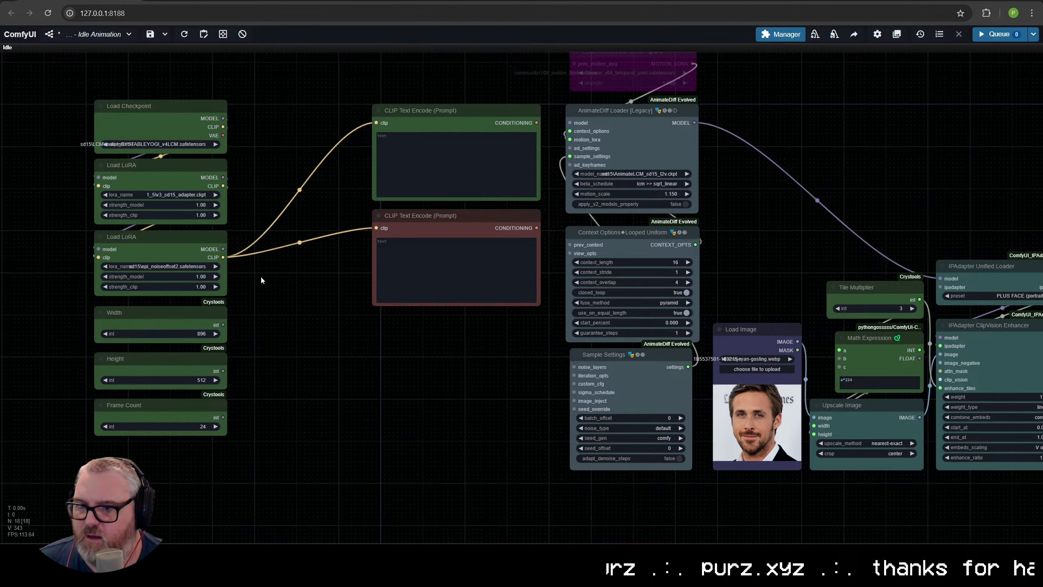
Move both CLIP Text Encode nodes together so they sit right beside the loader and integer node column.
drag(501, 396, 356, 342)
scroll(292, 403, down, 4)
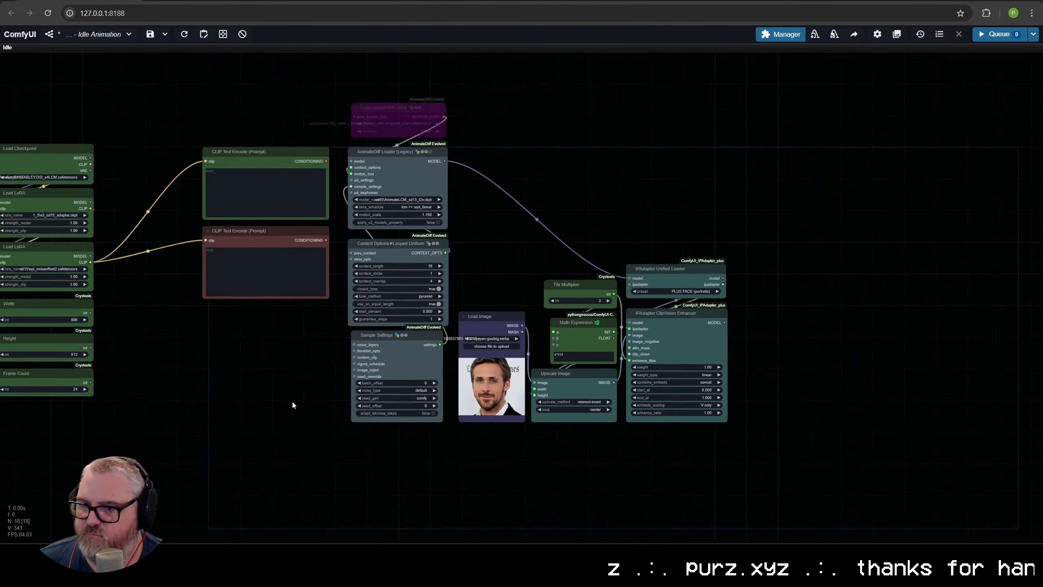
drag(329, 420, 214, 121)
drag(240, 220, 318, 139)
click(399, 383)
Move the AnimateDiff, Load Image and IPAdapter nodes as one group, lining them up beside the prompt nodes.
drag(383, 401, 231, 423)
drag(366, 500, 664, 186)
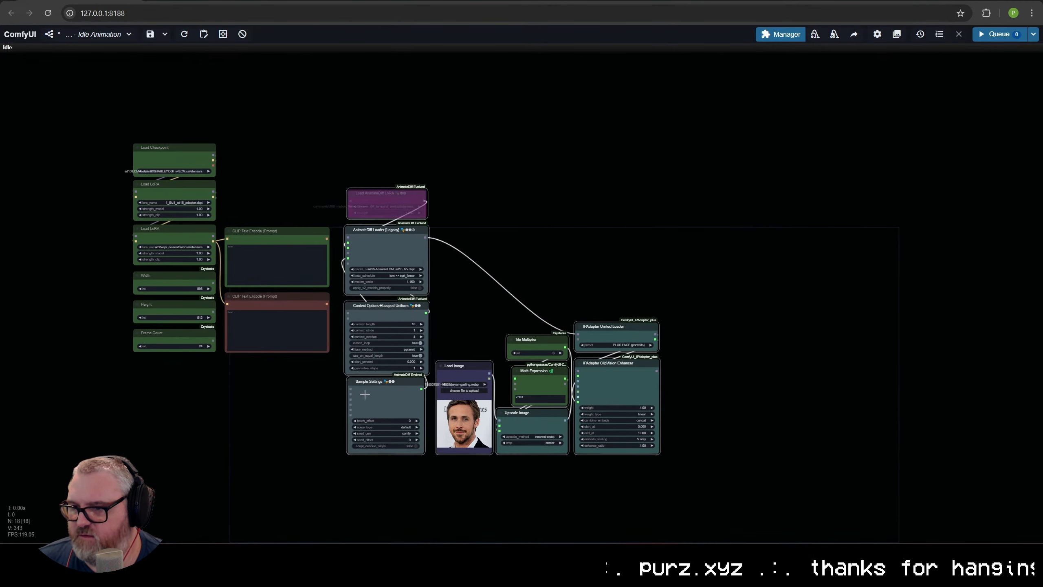
drag(360, 405, 350, 298)
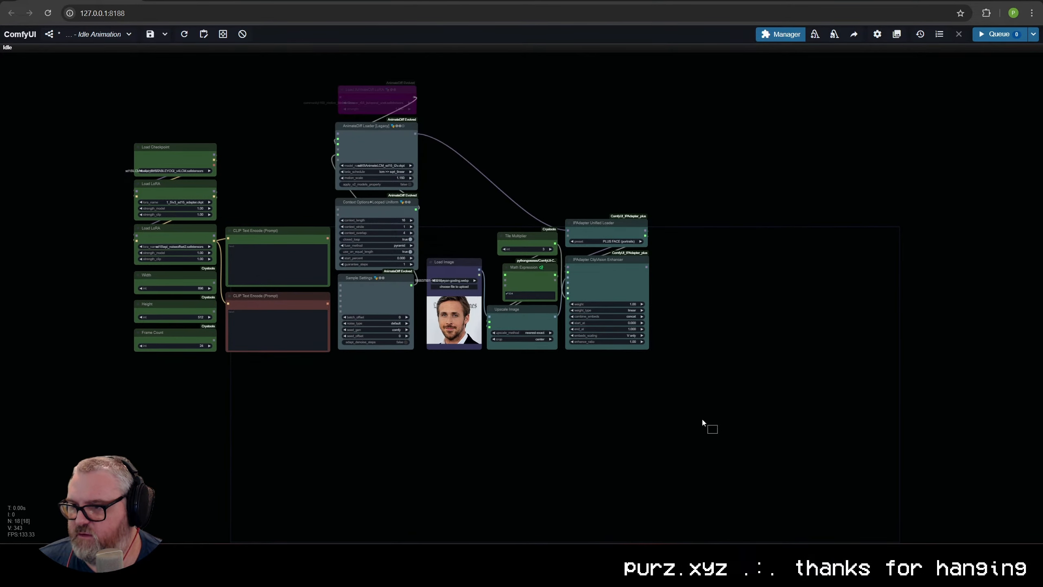
Select all nodes and move the whole graph together into the outlined area of the canvas.
key(ctrl+a)
drag(452, 271, 629, 430)
scroll(629, 429, up, 5)
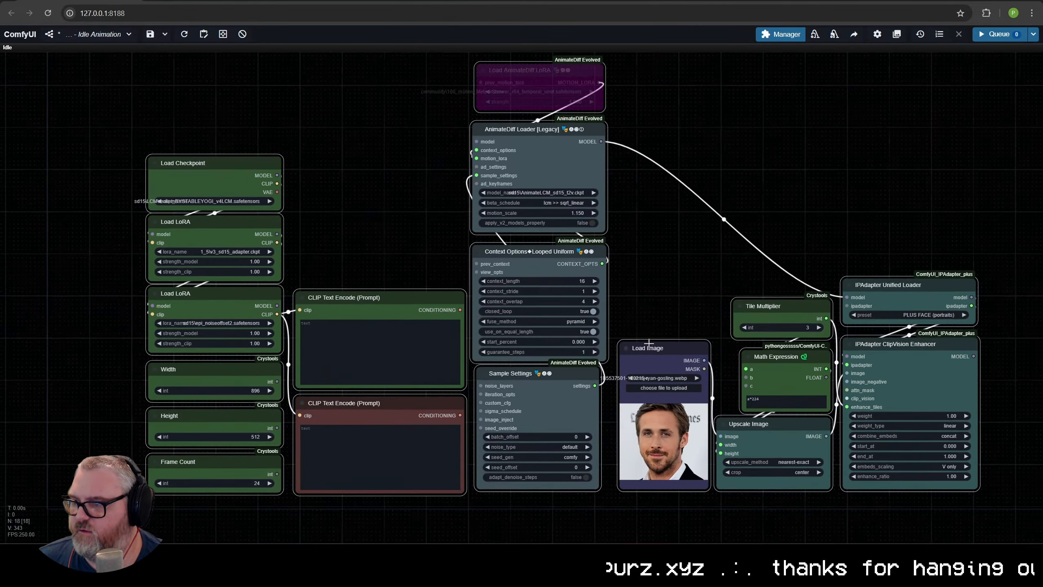
drag(684, 242, 662, 249)
click(662, 250)
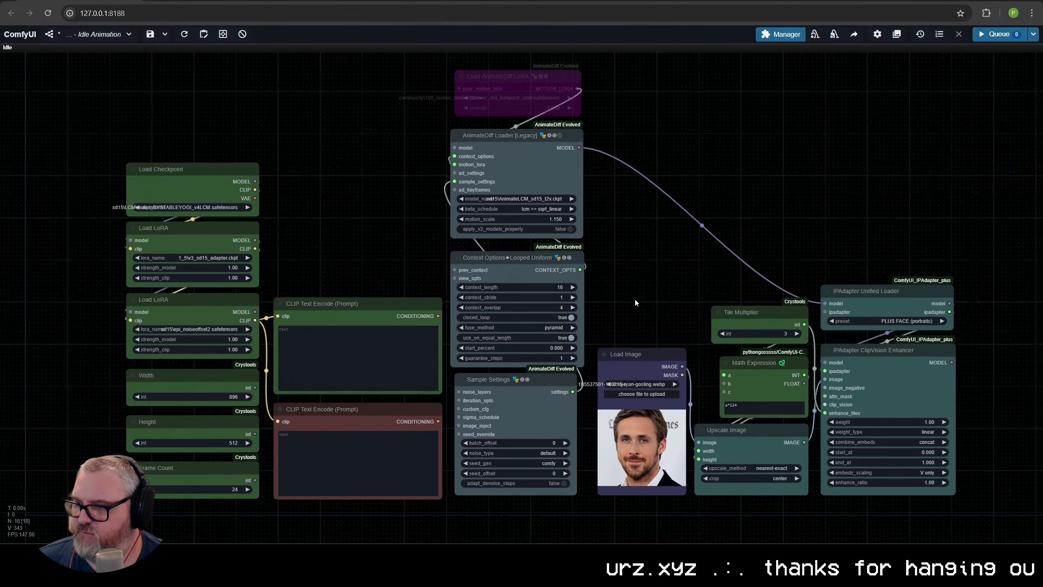
drag(634, 298, 681, 301)
scroll(627, 292, up, 1)
scroll(683, 299, down, 1)
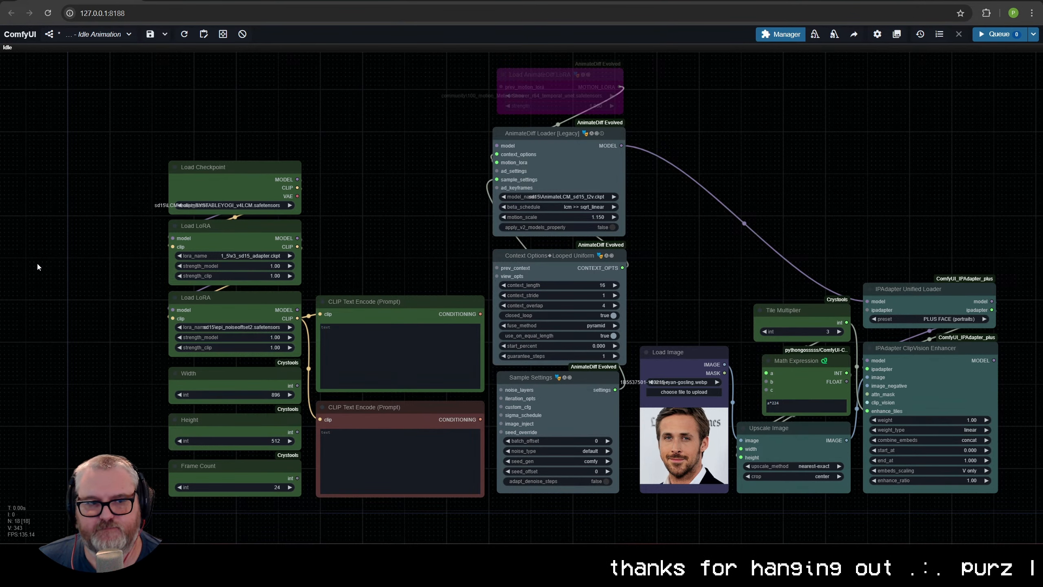
Add a KSampler node in the empty space beside the IPAdapter nodes.
scroll(670, 280, down, 2)
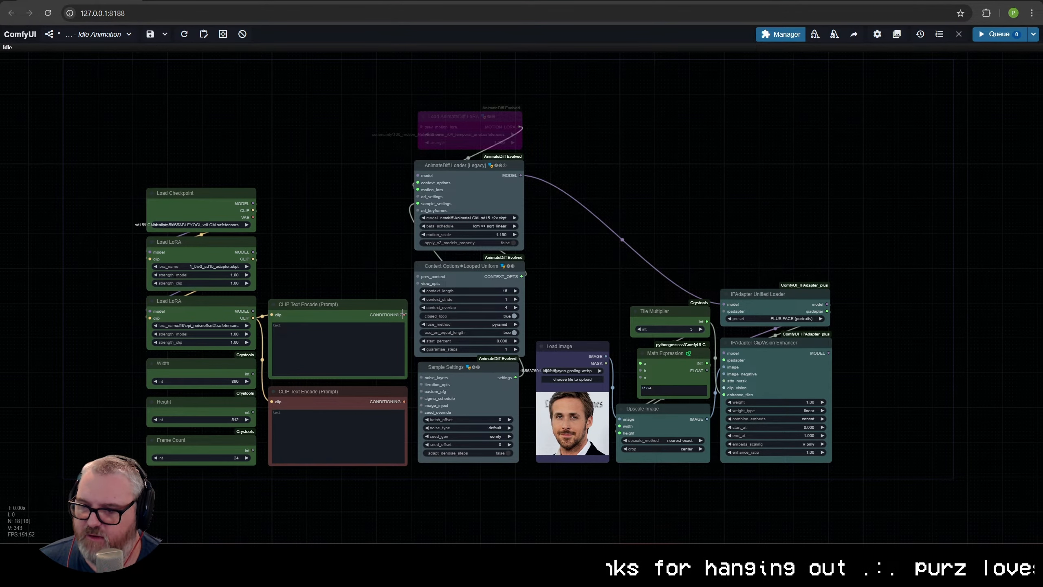
drag(877, 367, 731, 317)
scroll(732, 318, up, 4)
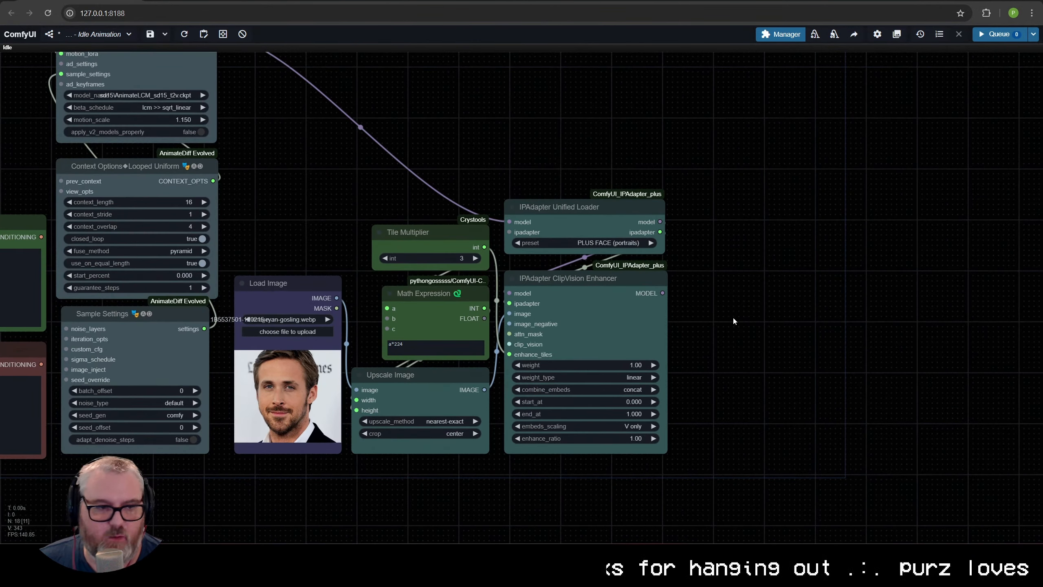
double_click(704, 261)
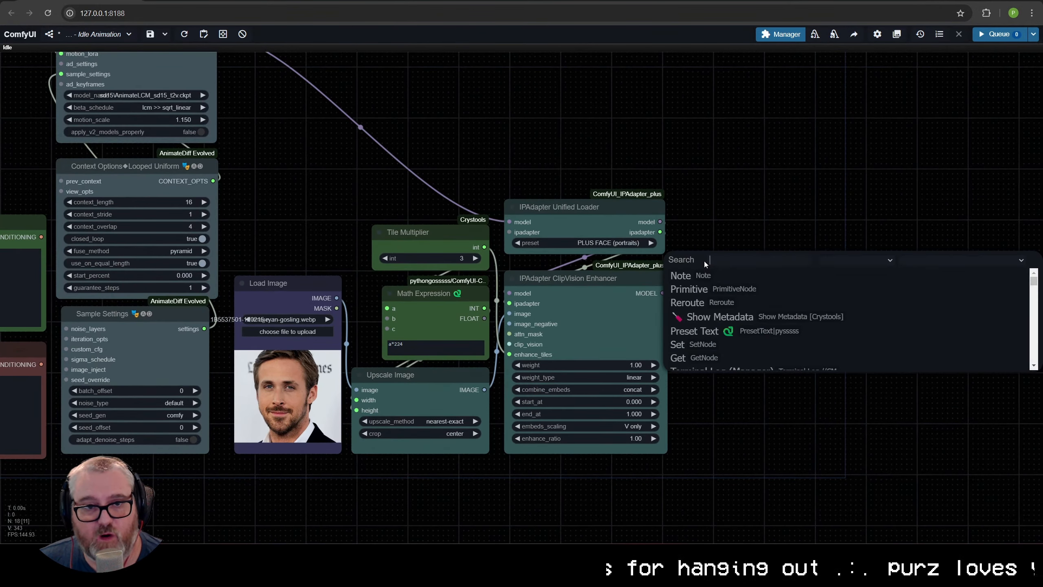
double_click(717, 224)
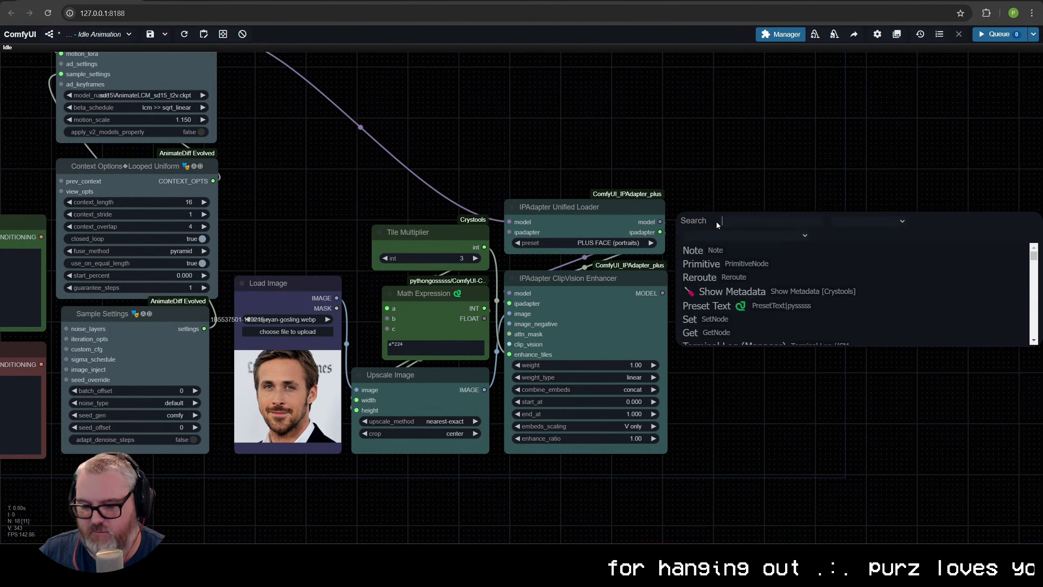
text(ksampler)
key(Return)
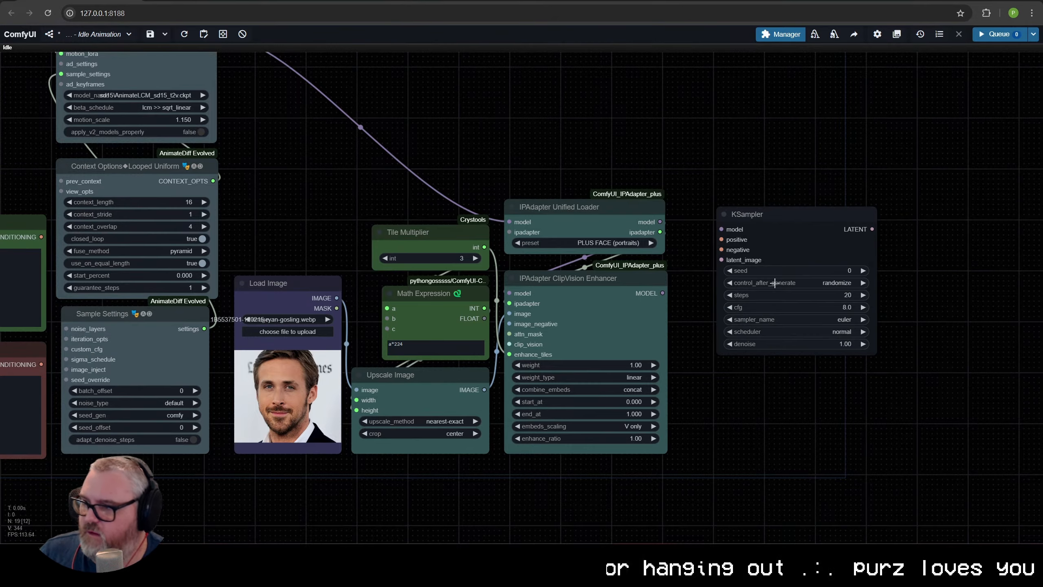
Set the KSampler's steps to 11 and its cfg to 1.3.
scroll(822, 288, up, 8)
drag(727, 304, 700, 305)
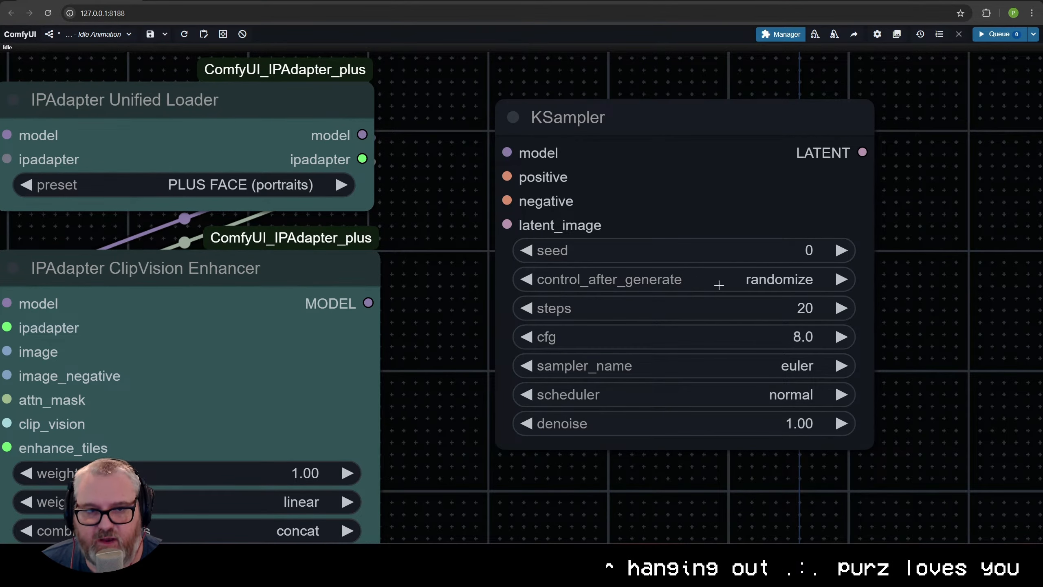
click(789, 308)
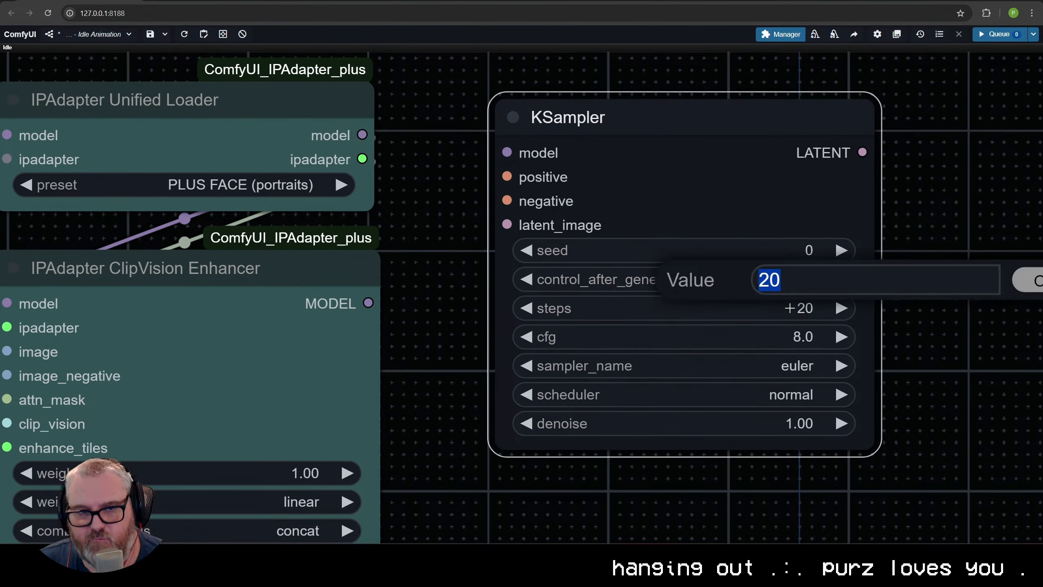
text(11)
key(Return)
click(808, 349)
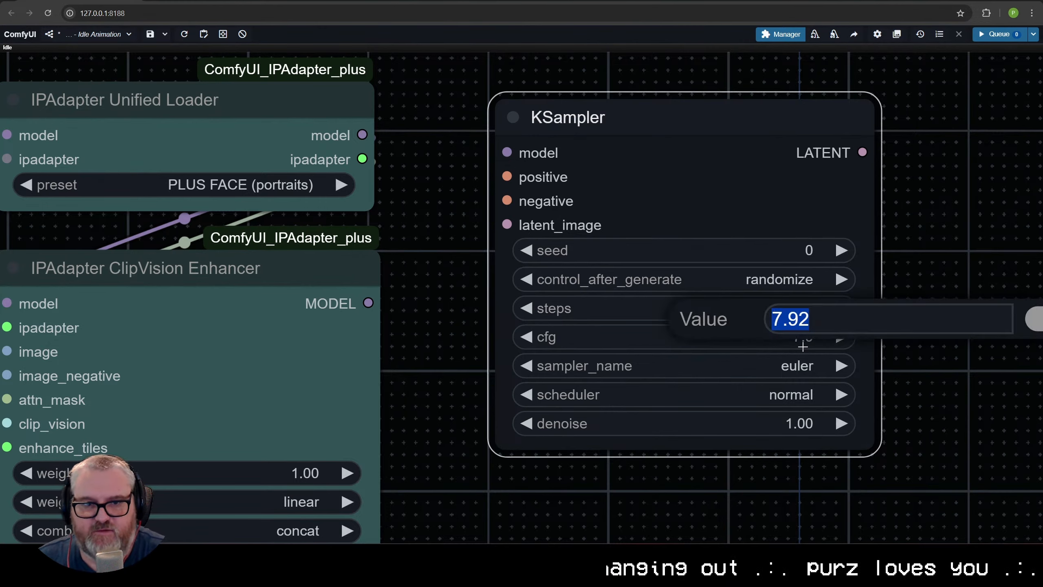
text(2)
key(Return)
click(803, 347)
text(1.3)
key(Return)
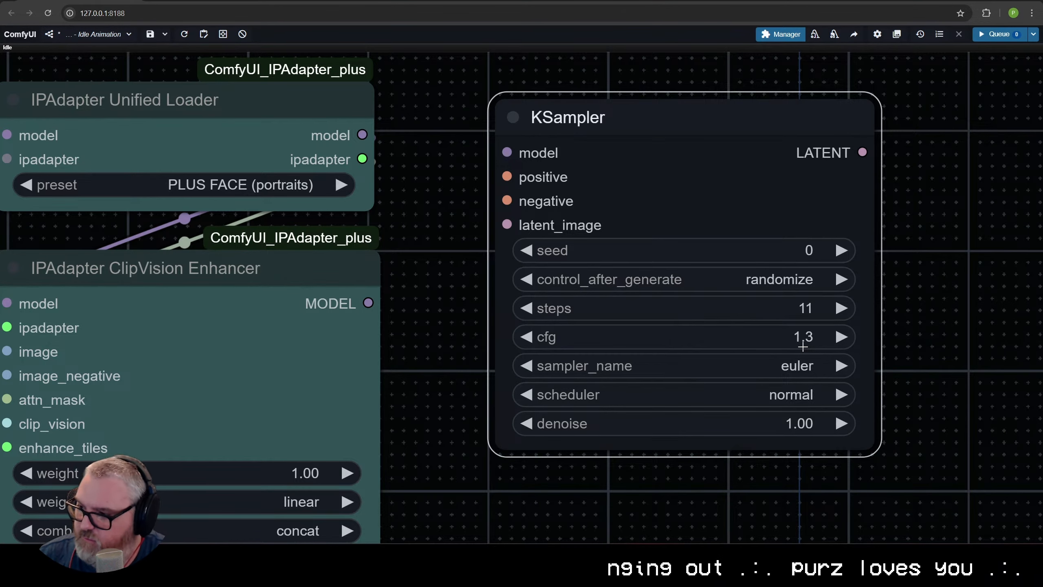
Set the KSampler's sampler_name to lcm and its scheduler to sgm_uniform.
click(787, 367)
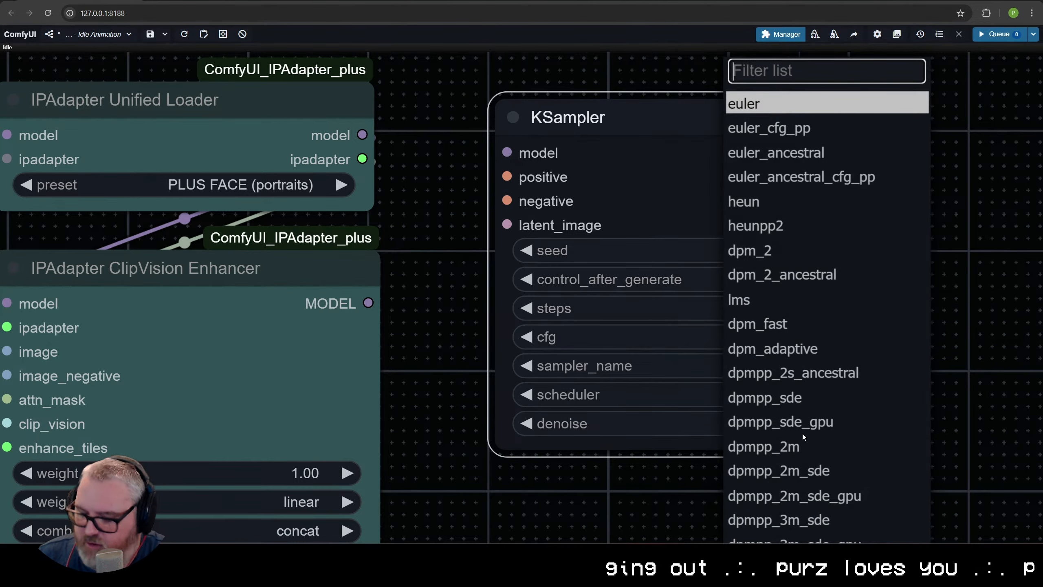
text(lcm)
key(Return)
click(787, 407)
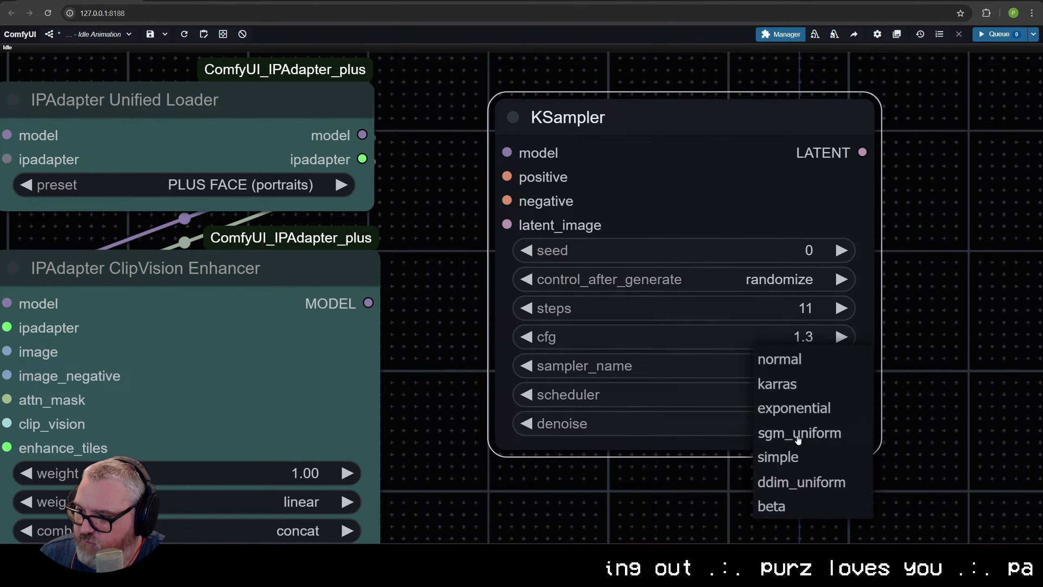
click(801, 434)
scroll(808, 402, up, 3)
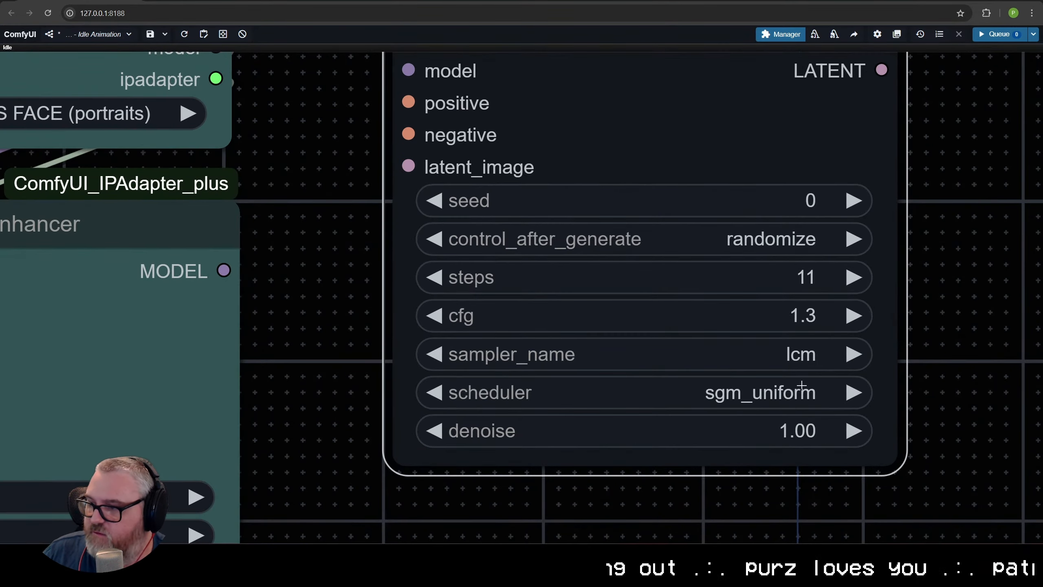
scroll(938, 330, down, 3)
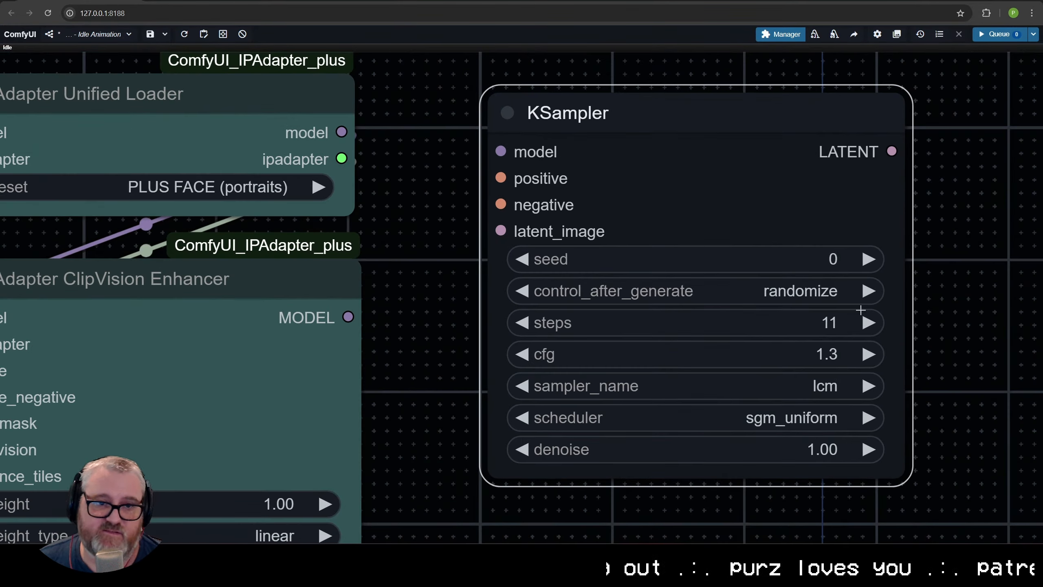
scroll(358, 381, down, 3)
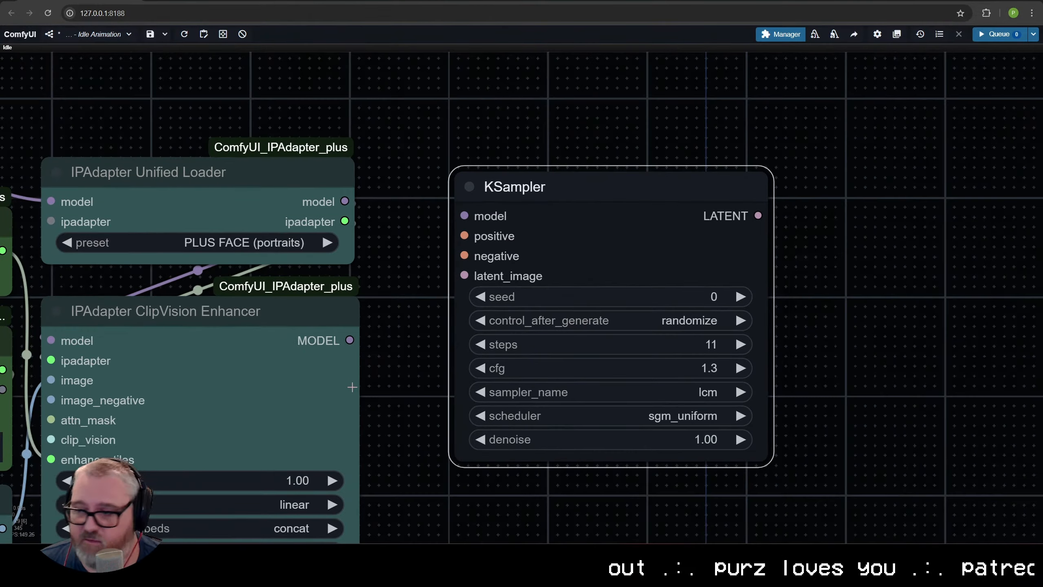
Reposition the KSampler node beside the IPAdapter ClipVision Enhancer, near the bottom of the node row.
drag(396, 388, 745, 316)
scroll(636, 402, down, 4)
scroll(745, 319, down, 5)
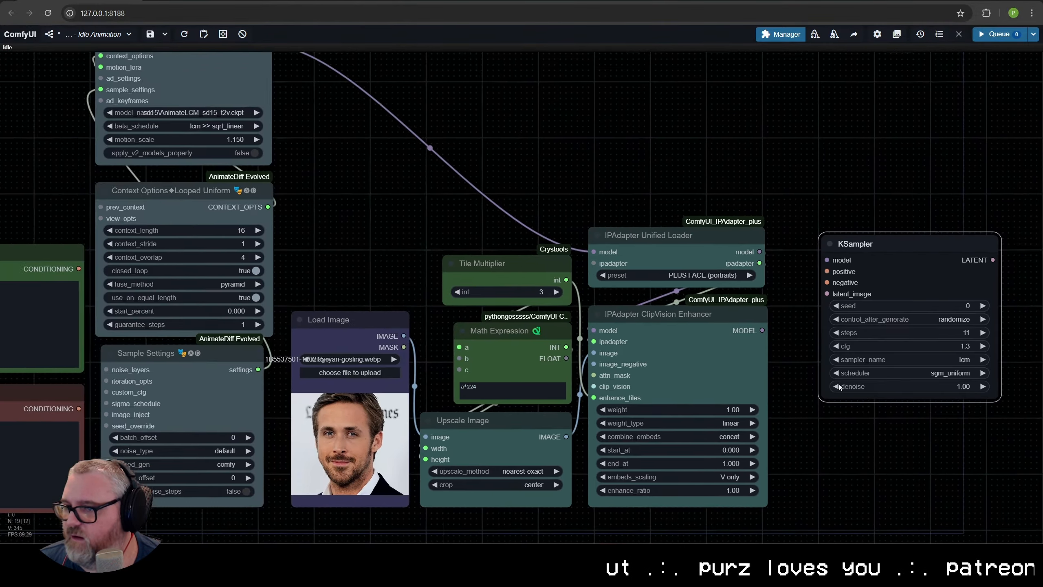
drag(940, 243, 935, 189)
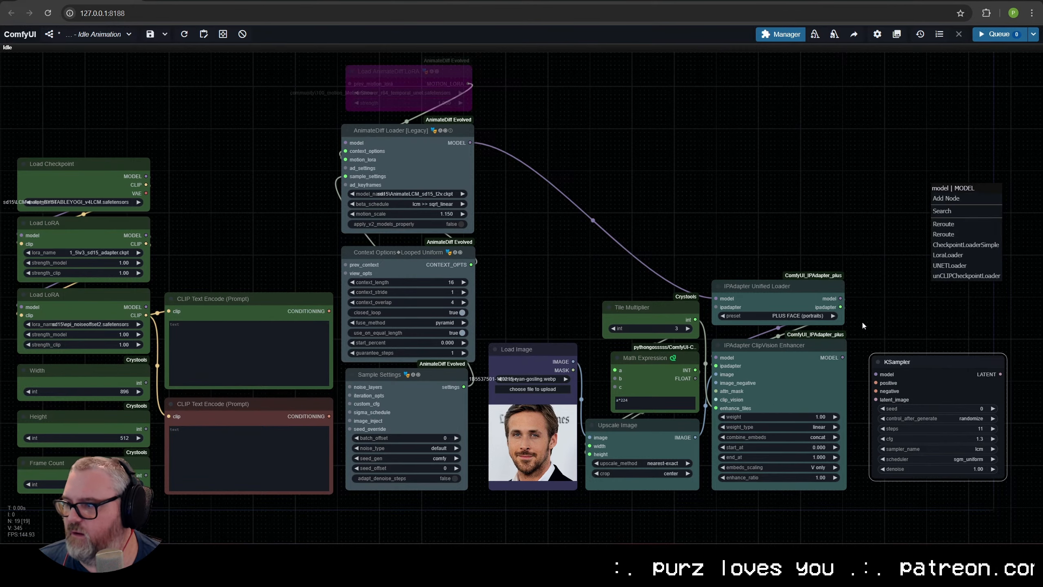
Wire the ClipVision Enhancer's MODEL and the green and red prompts' CONDITIONING into the KSampler's model, positive and negative inputs.
drag(864, 326, 790, 329)
scroll(429, 325, up, 5)
scroll(486, 395, down, 6)
drag(304, 266, 801, 331)
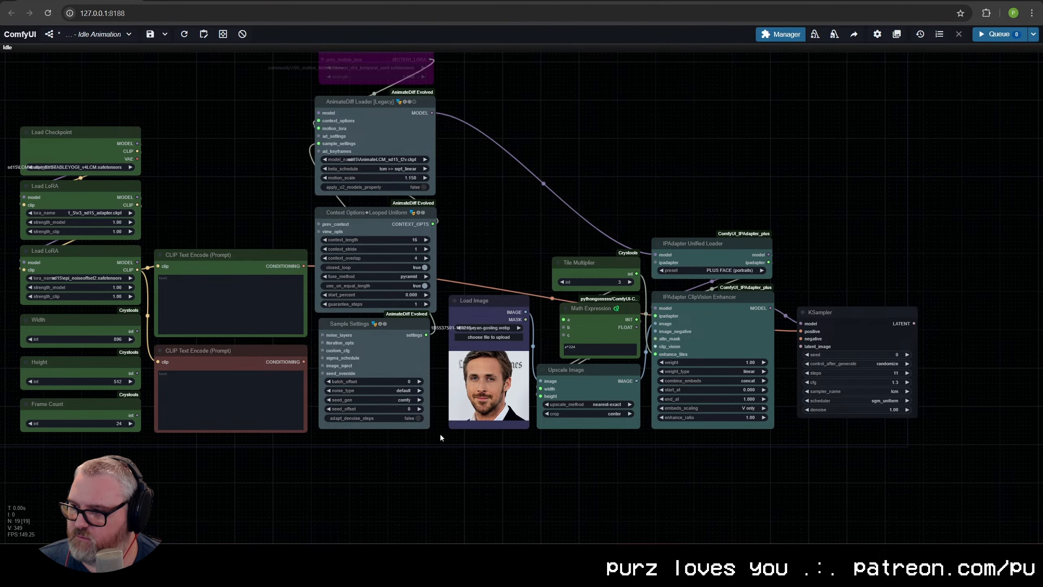
drag(307, 362, 793, 176)
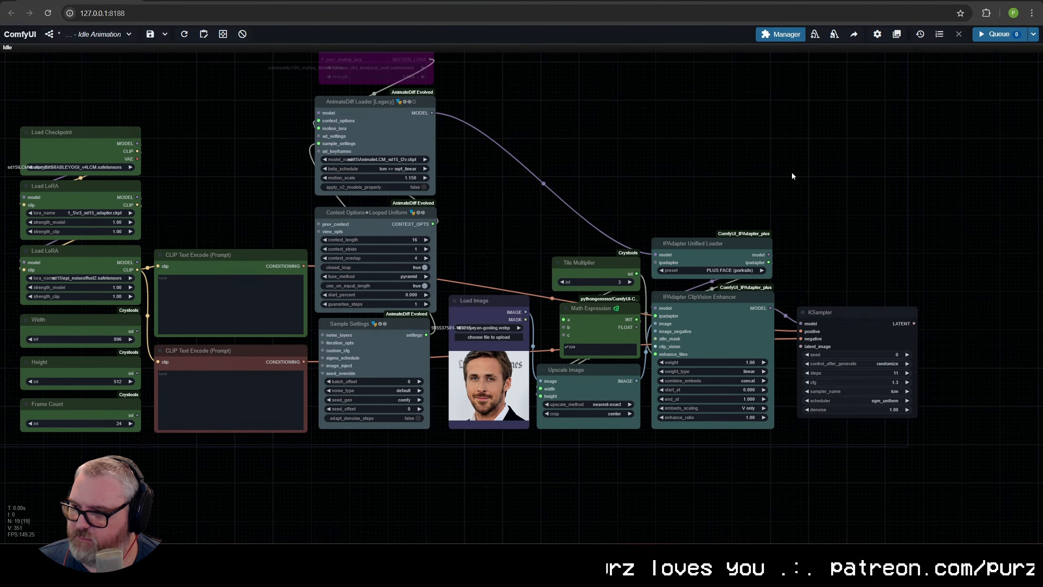
Convert the KSampler's seed widget to an input.
right_click(861, 348)
click(881, 499)
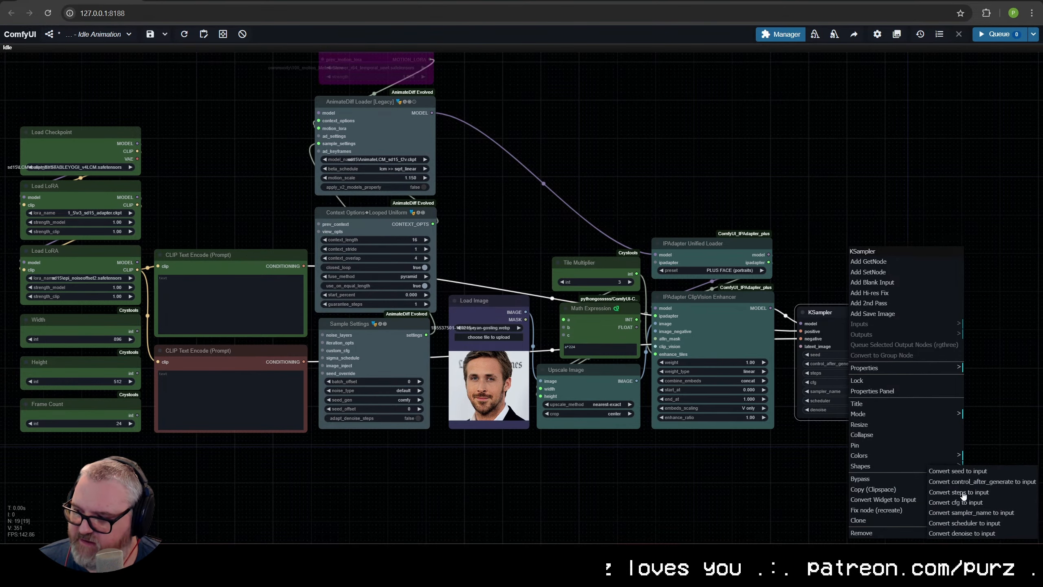
click(963, 472)
Add a WAS Node Suite Seed node beneath Frame Count and set its control_after_generate to fixed.
drag(341, 443, 607, 446)
double_click(311, 456)
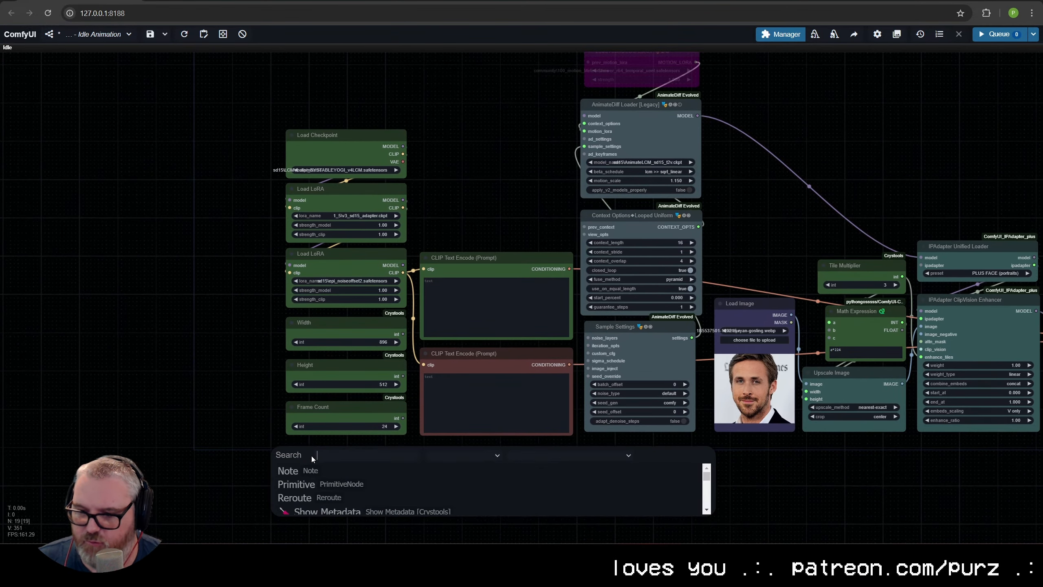
text(sed)
key(Escape)
double_click(311, 455)
text(see)
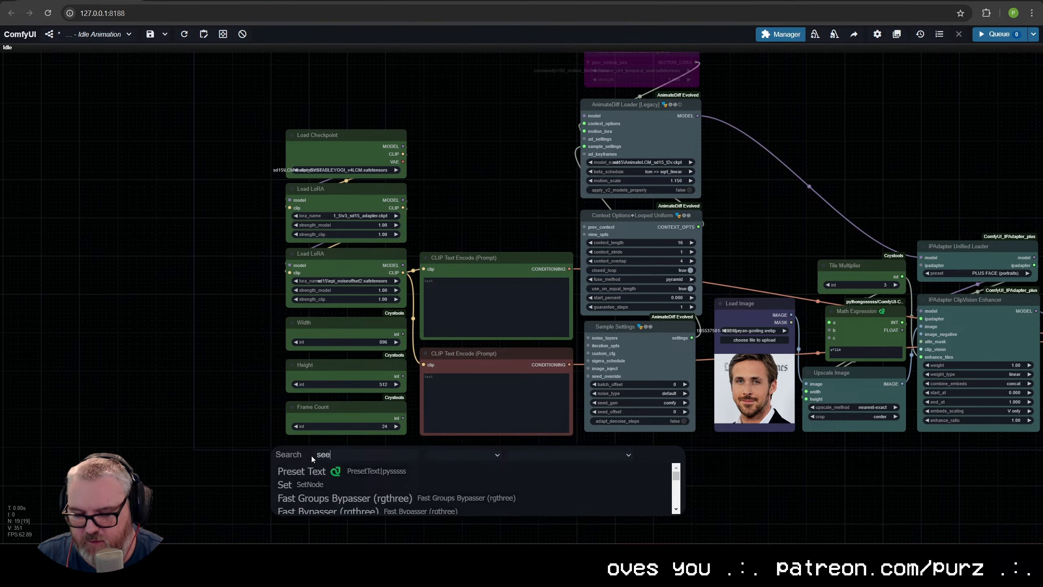
text(d)
scroll(312, 493, down, 3)
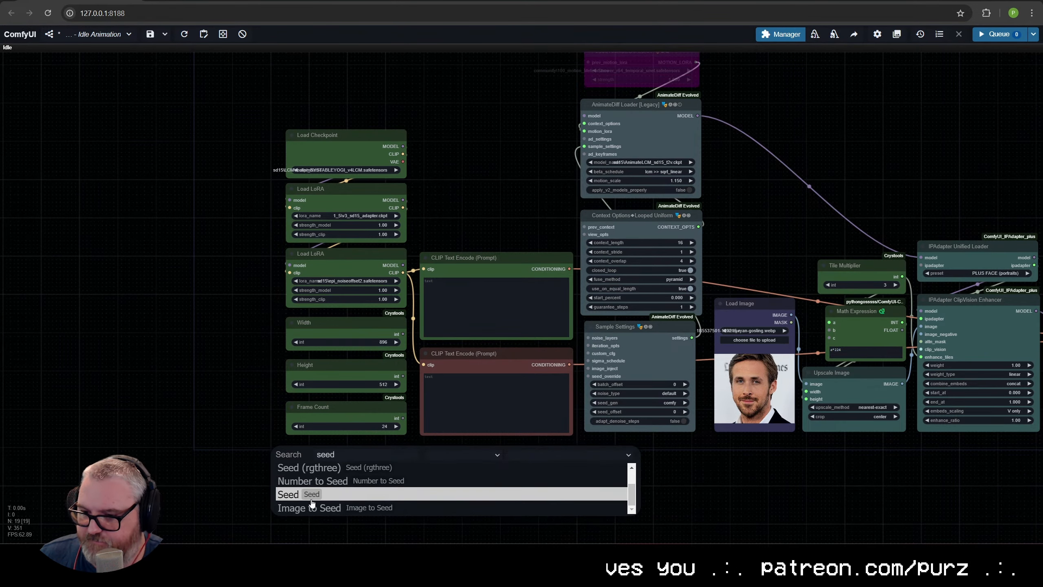
click(312, 494)
scroll(317, 506, up, 4)
drag(410, 413, 378, 415)
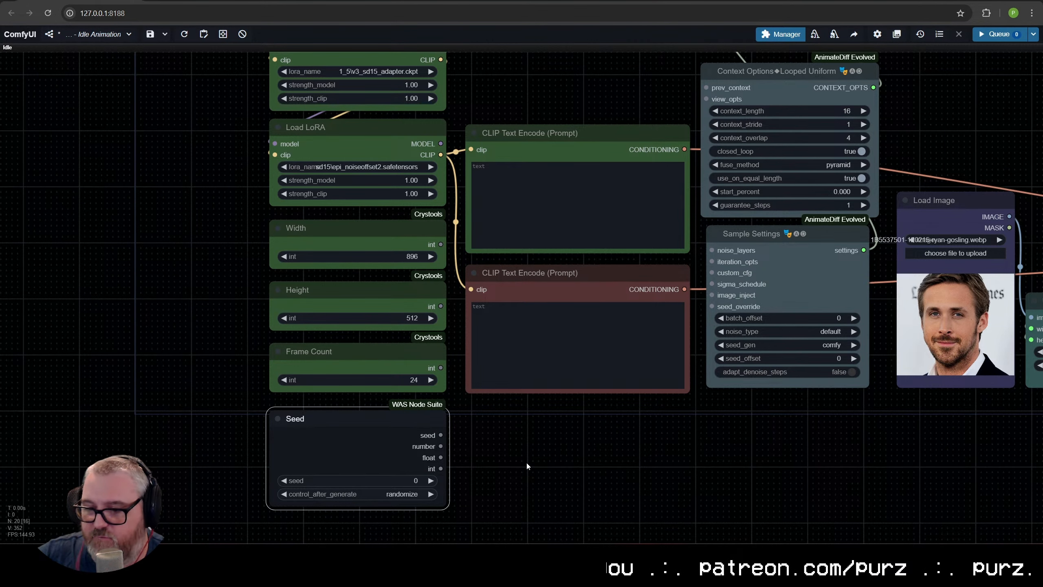
click(404, 493)
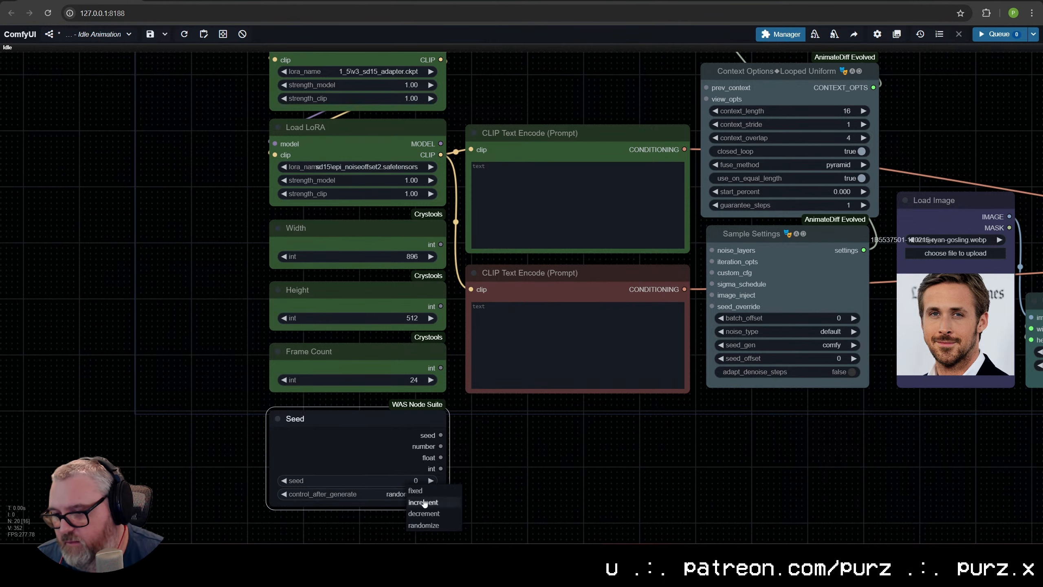
click(415, 491)
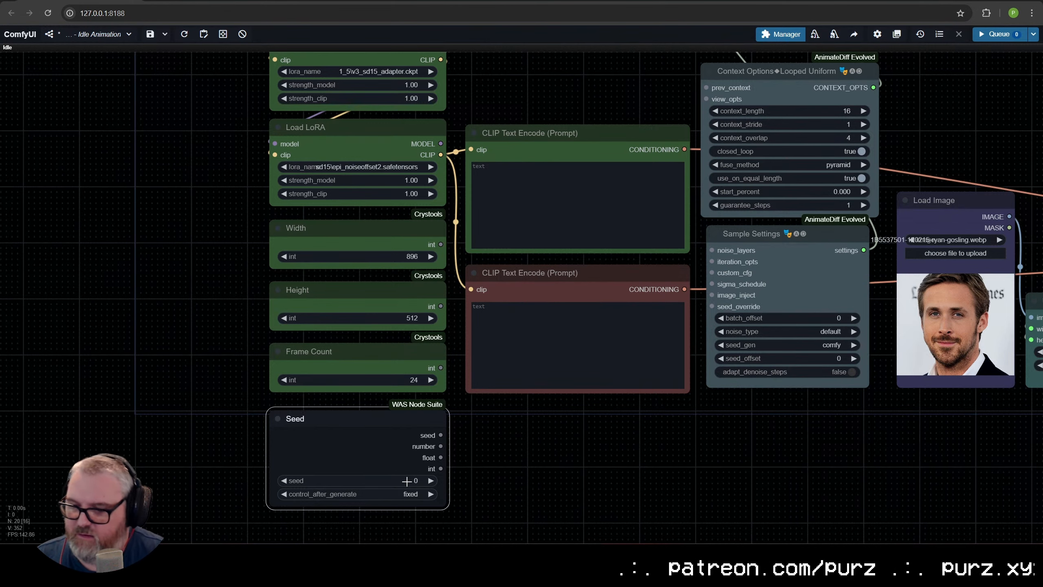
Set the Seed node's seed to 8008135 and colour the node green.
click(407, 481)
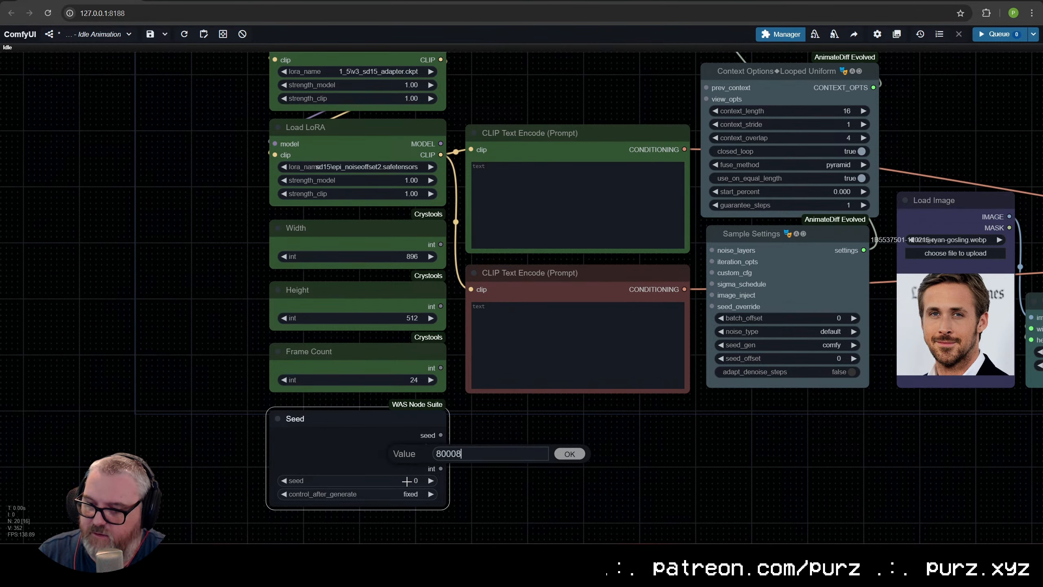
text(8008135)
key(Return)
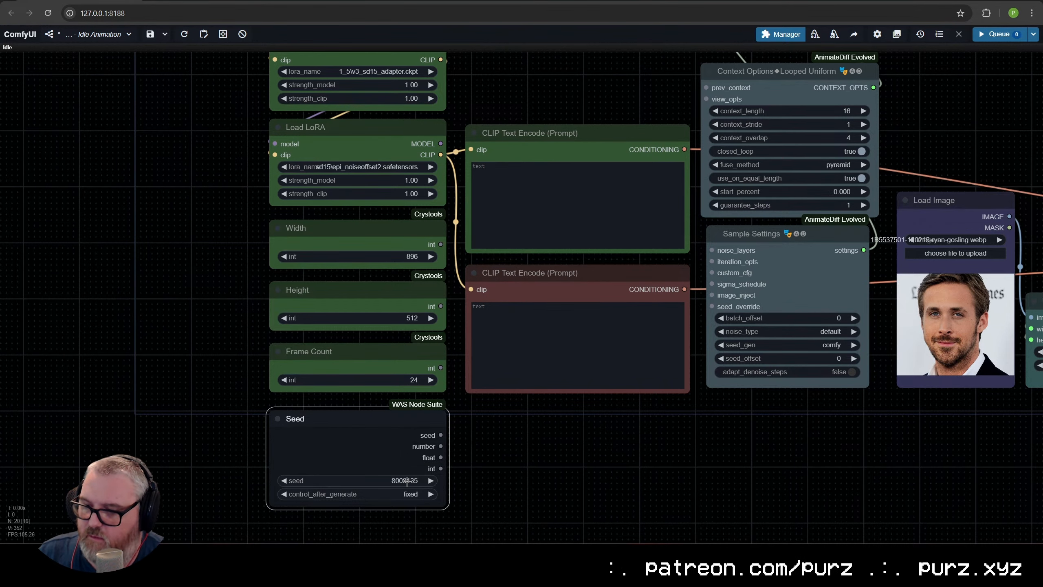
right_click(401, 416)
click(436, 455)
click(538, 473)
Shift the green loader and integer column up so the Seed node's lower edge lines up with the red prompt node.
scroll(374, 458, down, 3)
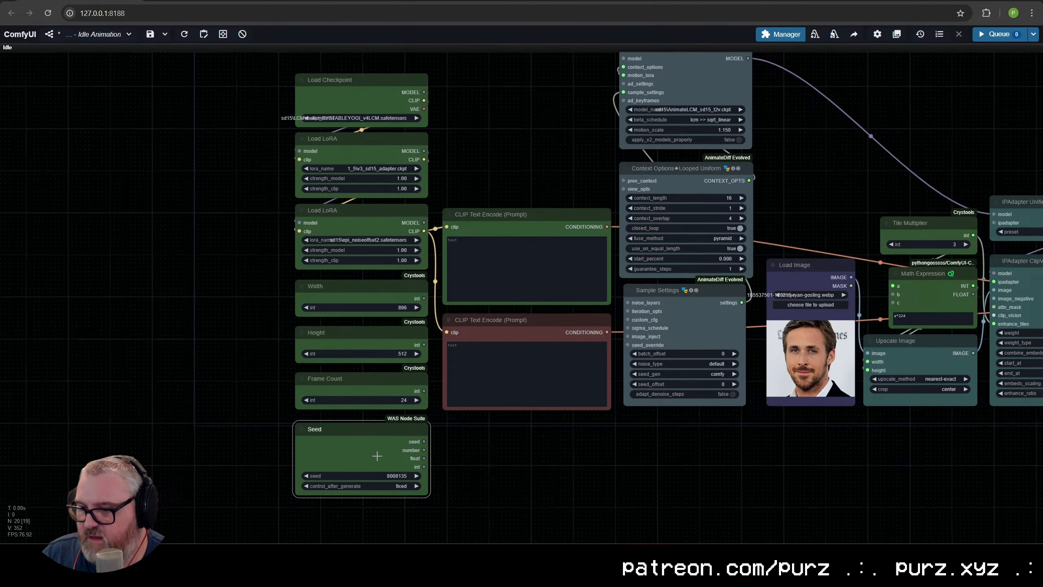
drag(376, 537, 384, 459)
drag(384, 459, 333, 55)
drag(362, 356, 365, 273)
click(555, 401)
scroll(555, 401, down, 2)
drag(555, 401, 497, 470)
drag(363, 358, 363, 355)
click(528, 455)
scroll(528, 455, up, 4)
drag(460, 451, 375, 443)
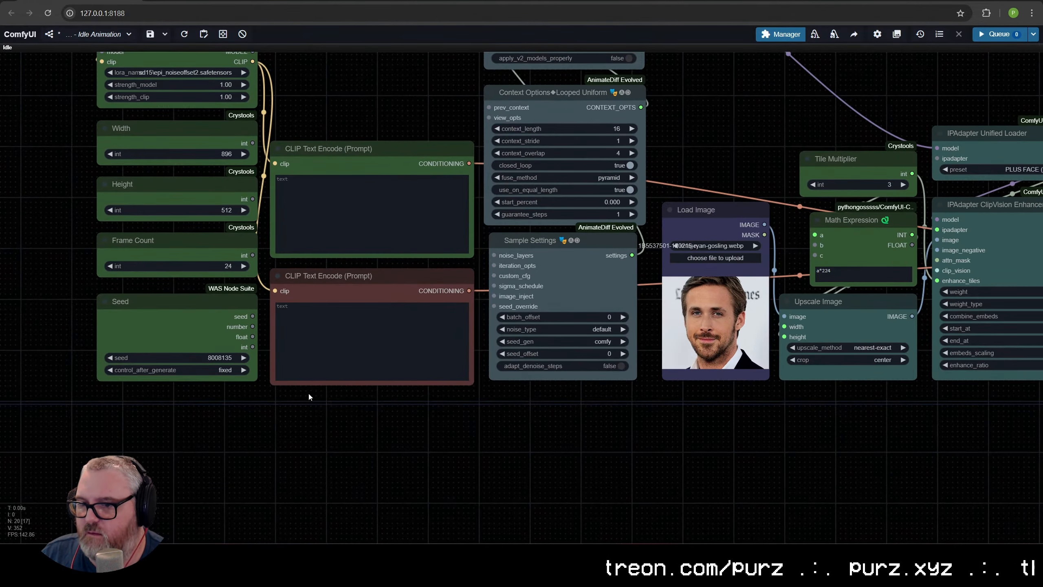
Connect the Seed node's int output to the KSampler's seed input and place the KSampler close beside the IPAdapter ClipVision Enhancer.
drag(255, 346, 672, 372)
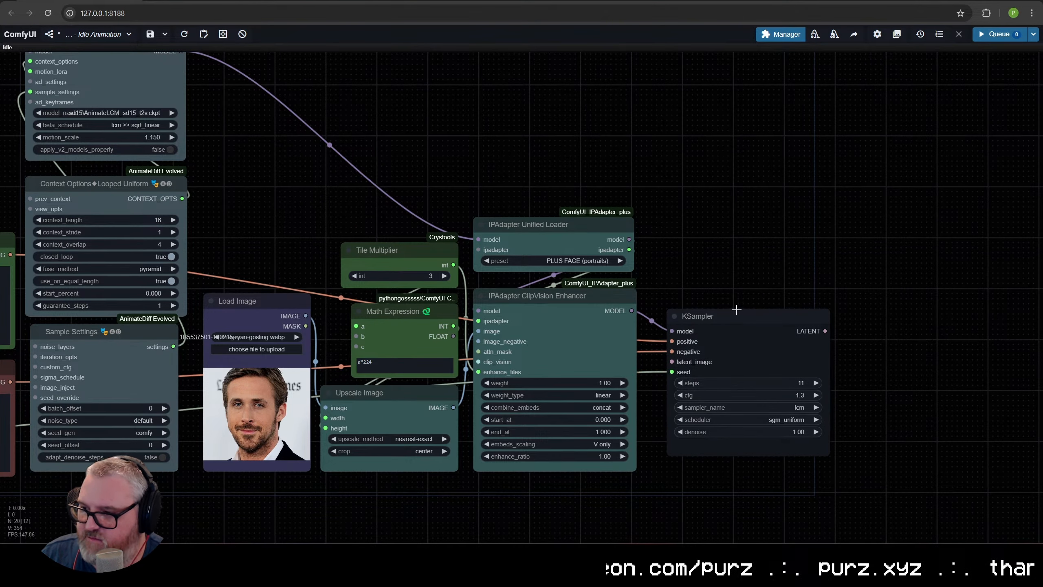
drag(730, 321, 715, 305)
click(724, 239)
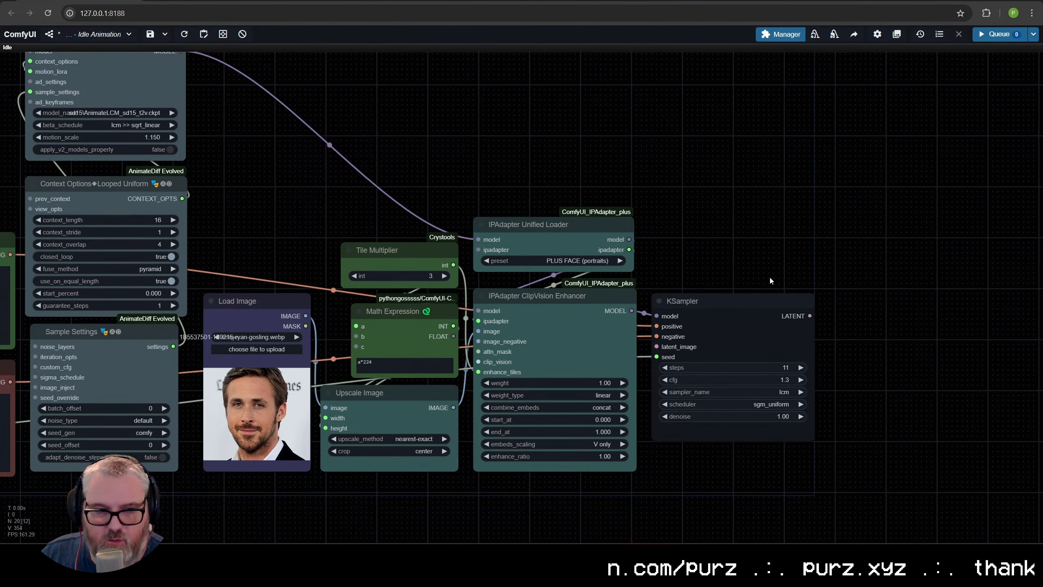
drag(790, 314, 694, 295)
click(650, 302)
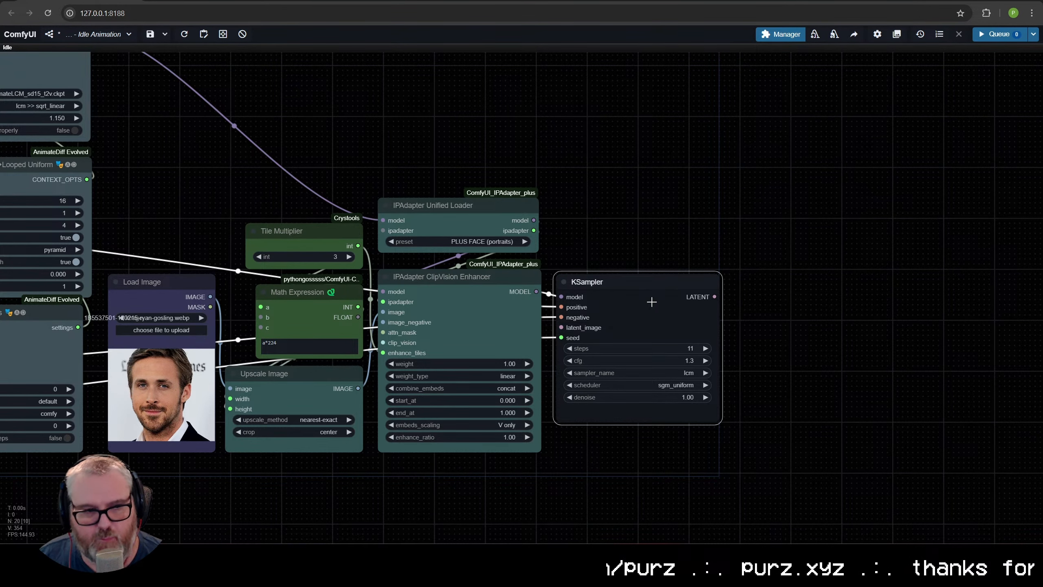
scroll(692, 247, down, 1)
scroll(692, 277, down, 1)
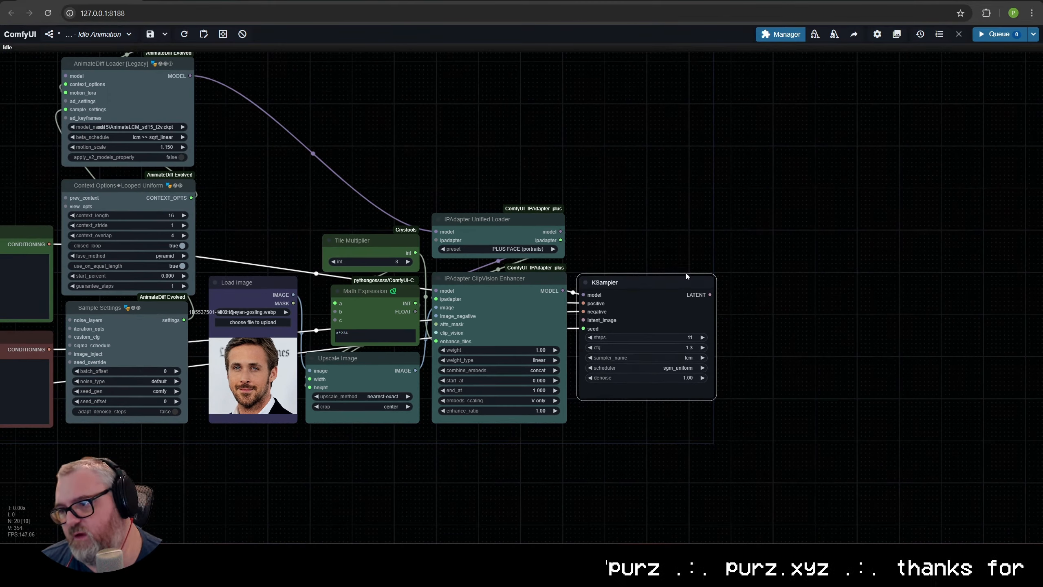
drag(677, 276, 681, 295)
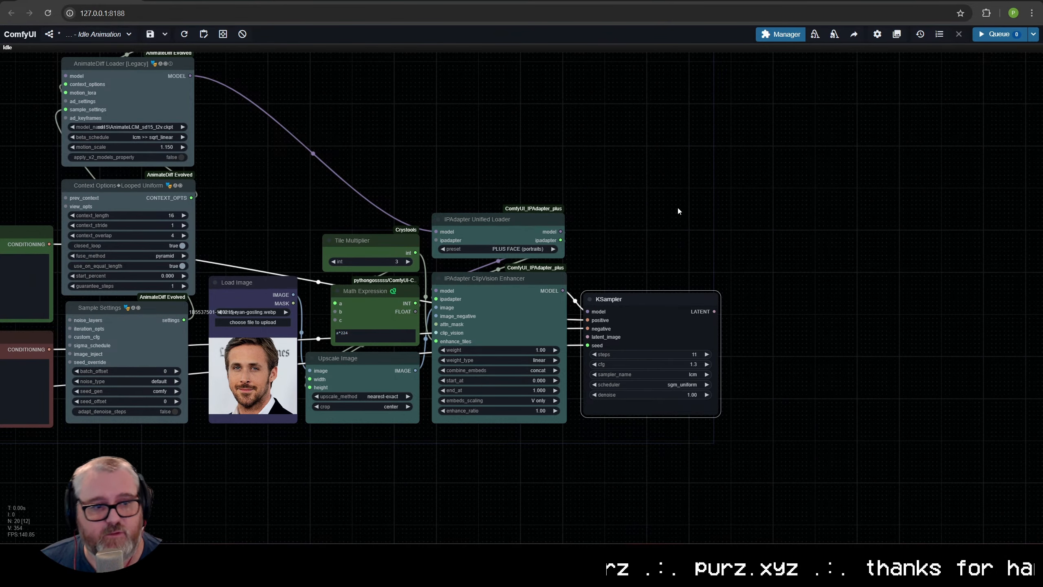
drag(677, 218, 625, 208)
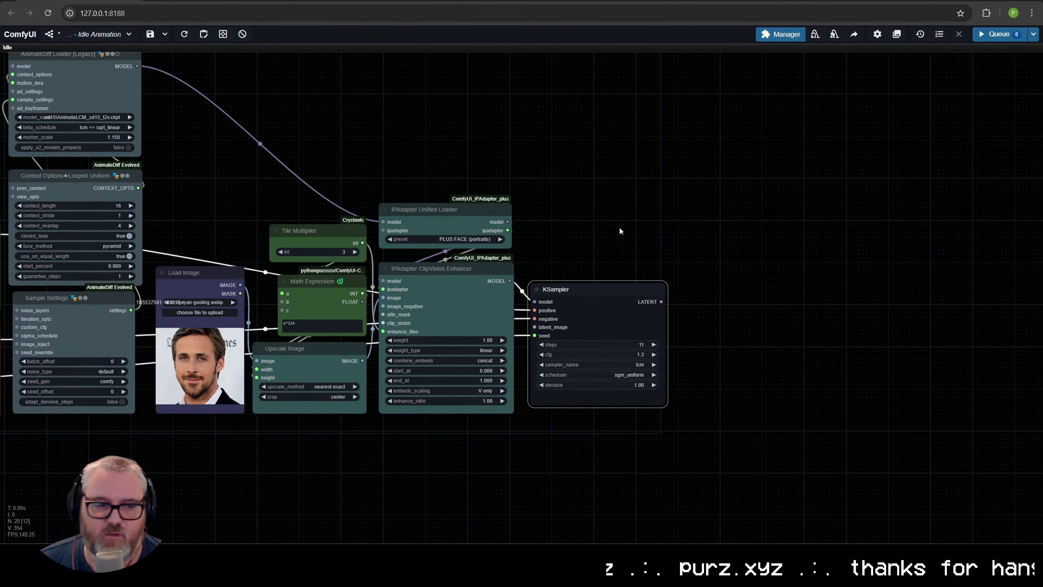
mouse_move(585, 285)
mouse_down()
mouse_move(583, 254)
mouse_move(583, 280)
mouse_up()
scroll(582, 280, up, 3)
scroll(583, 304, up, 2)
drag(505, 333, 552, 165)
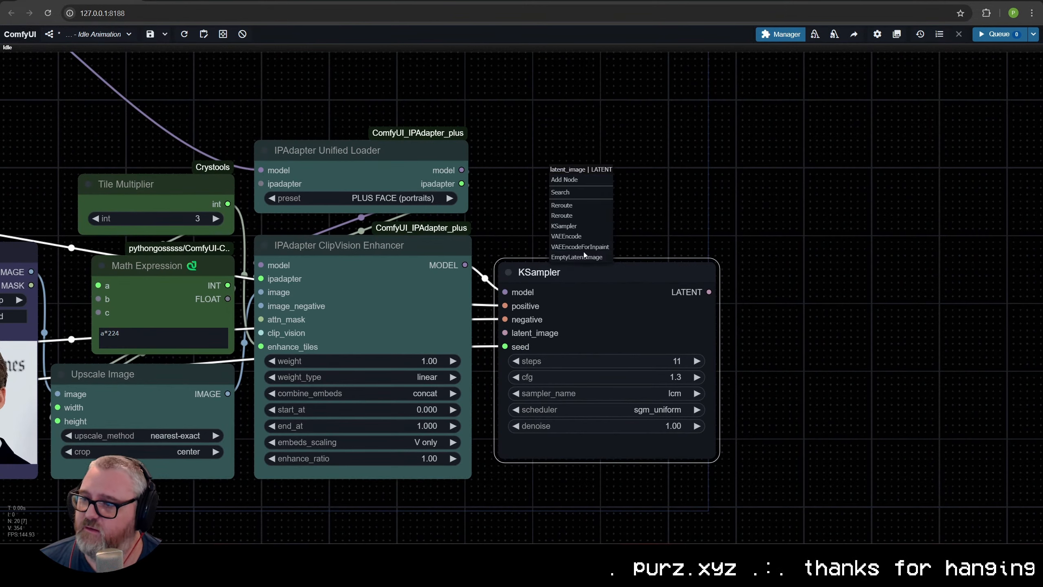
click(612, 221)
drag(612, 221, 563, 222)
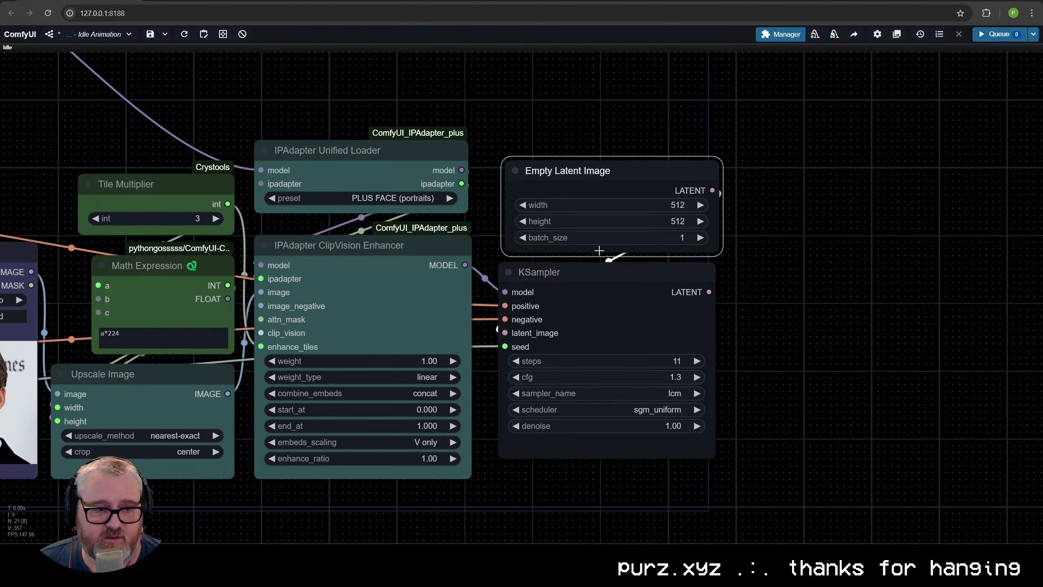
key(Delete)
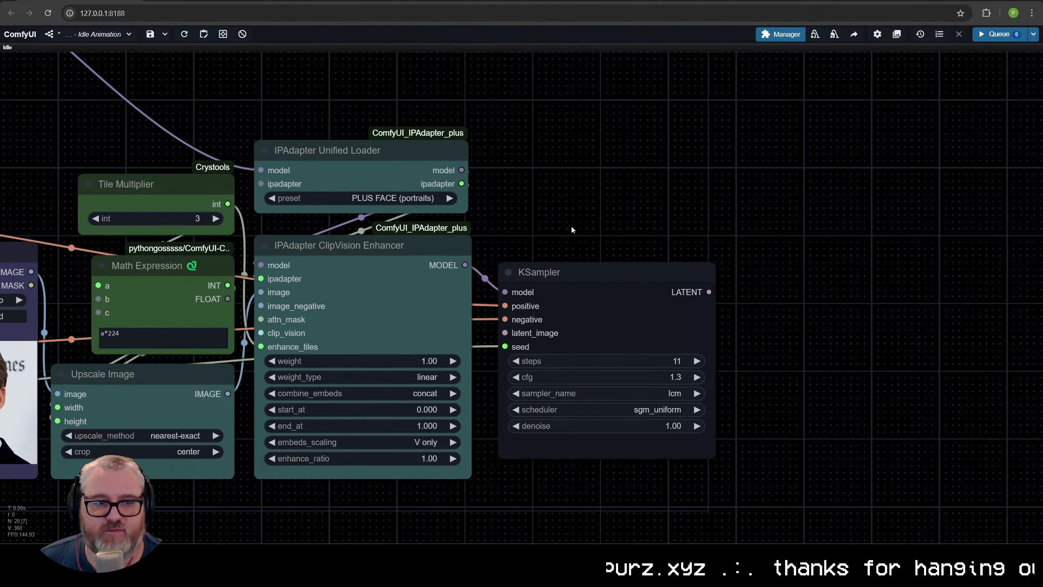
Add a WAS Node Suite Image Blank node directly above the KSampler.
drag(508, 332, 519, 94)
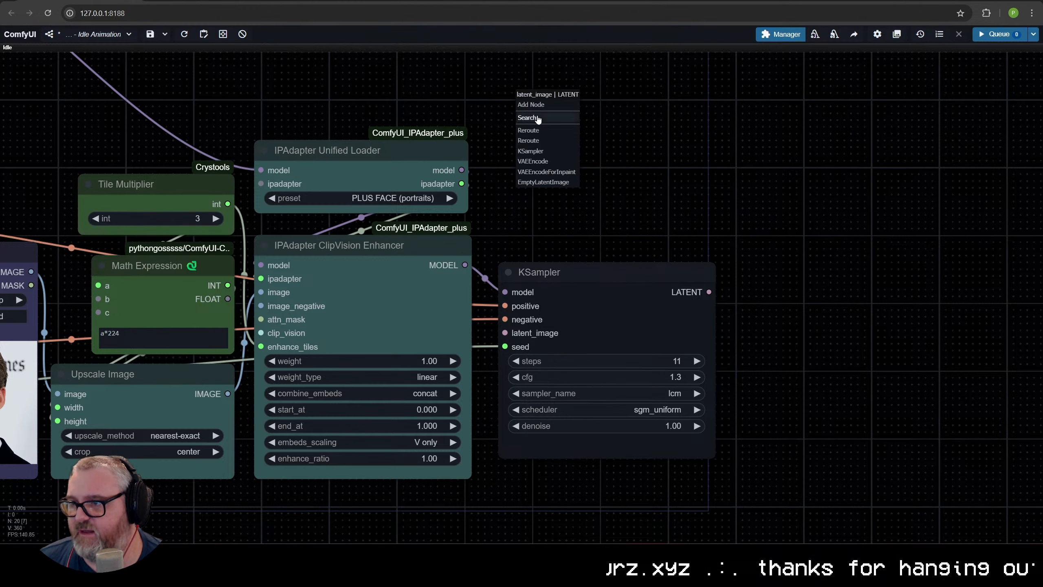
click(536, 119)
text(image blank)
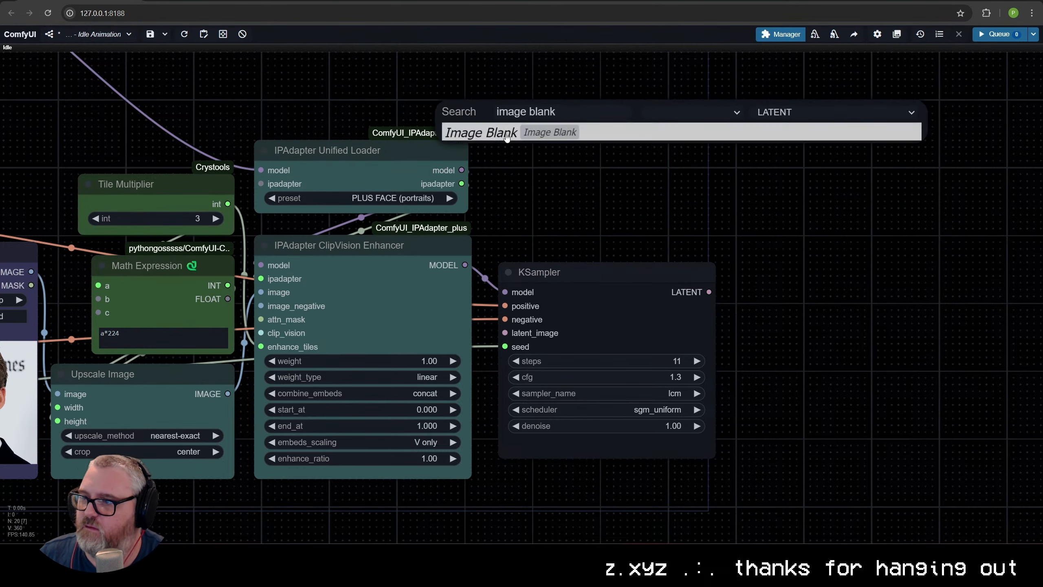
key(Return)
drag(711, 97, 681, 130)
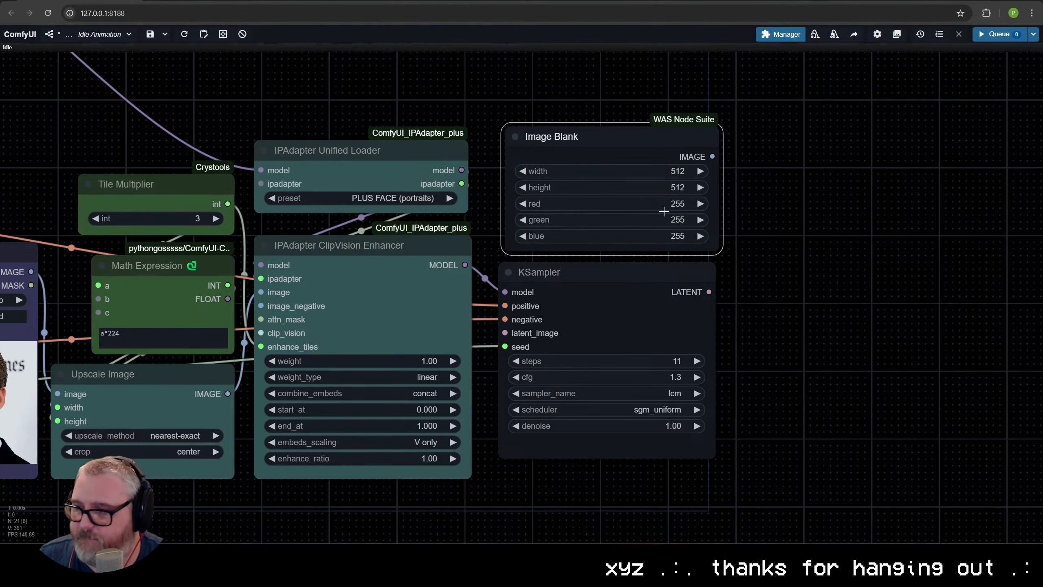
Convert the Image Blank node's width and height widgets to inputs.
right_click(635, 143)
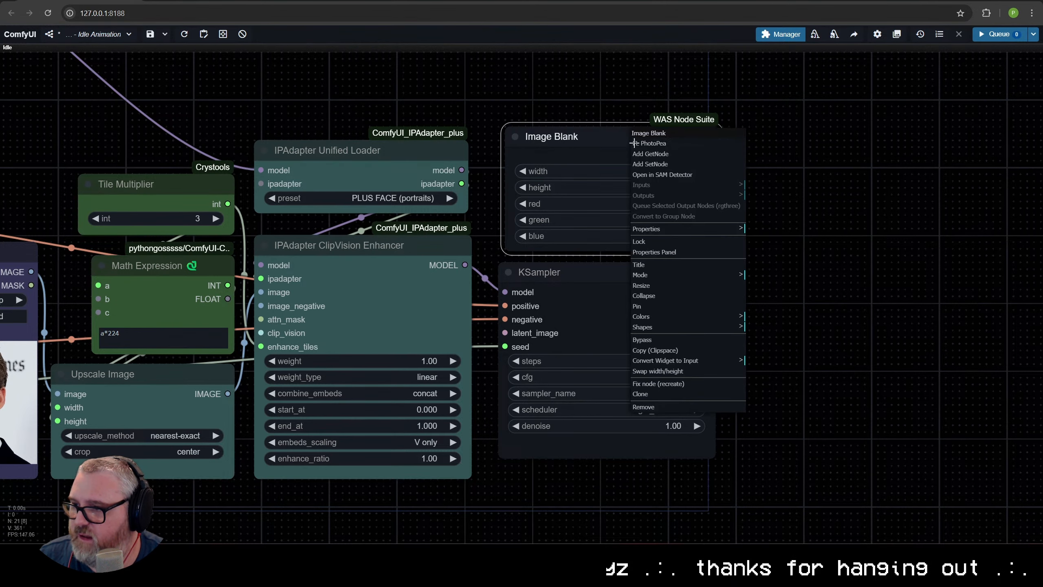
click(696, 360)
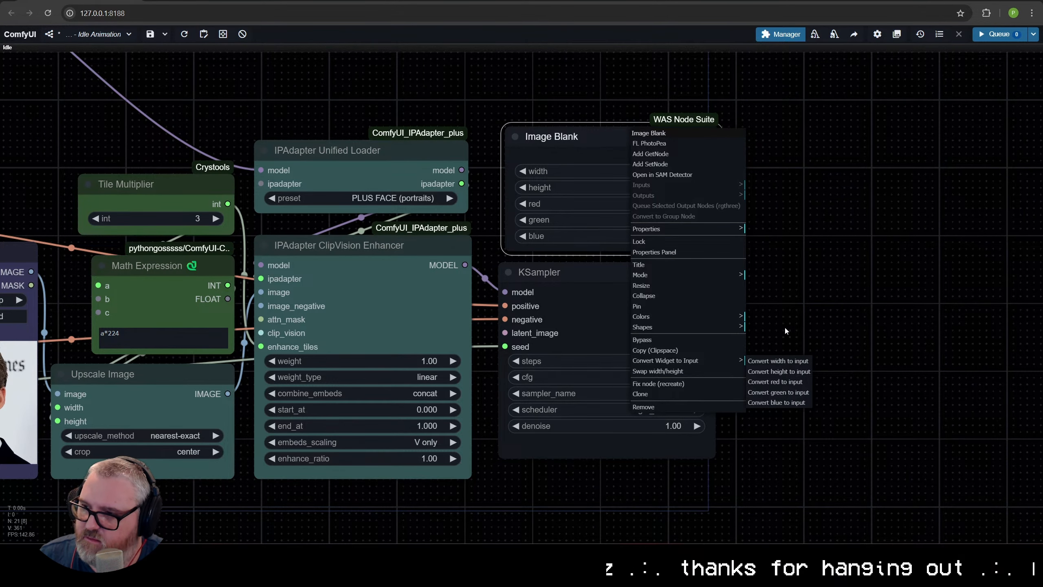
click(777, 360)
right_click(605, 155)
click(674, 375)
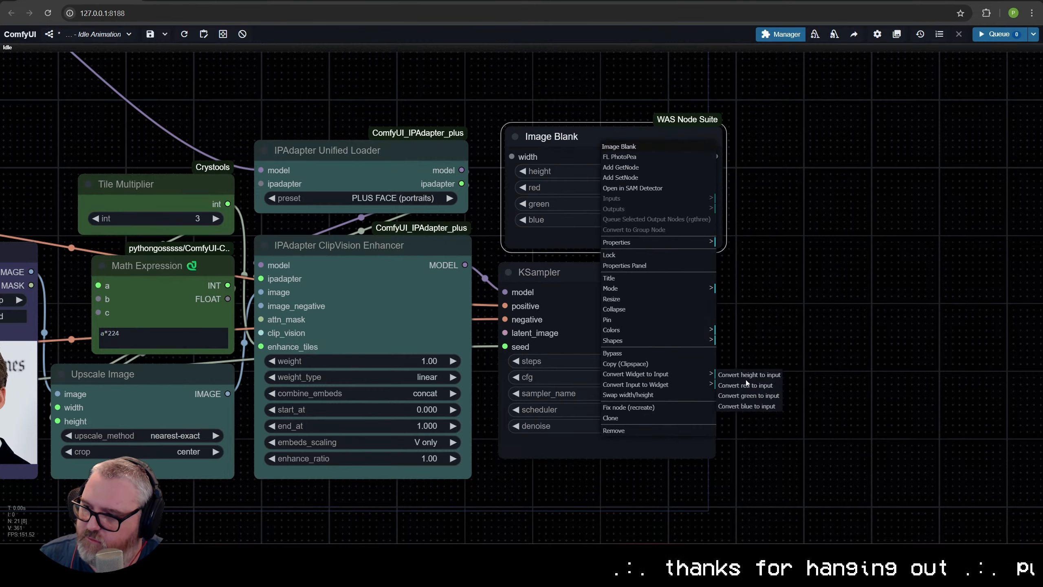
click(748, 377)
Wire the Width and Height integer nodes into the Image Blank node's width and height inputs.
scroll(515, 265, down, 3)
drag(18, 364, 543, 444)
scroll(543, 445, down, 1)
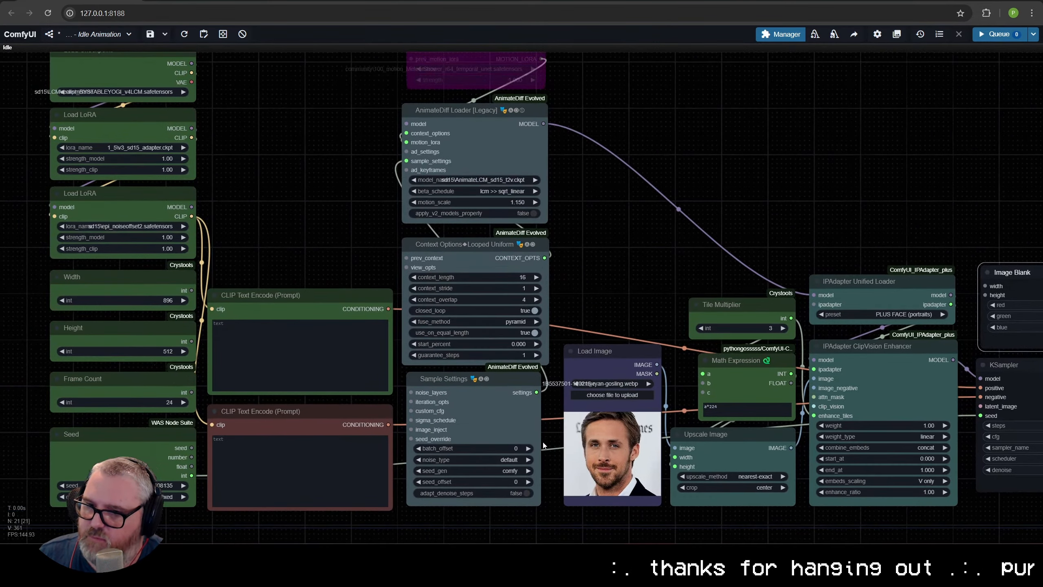
drag(192, 291, 561, 246)
key(space)
drag(244, 331, 666, 271)
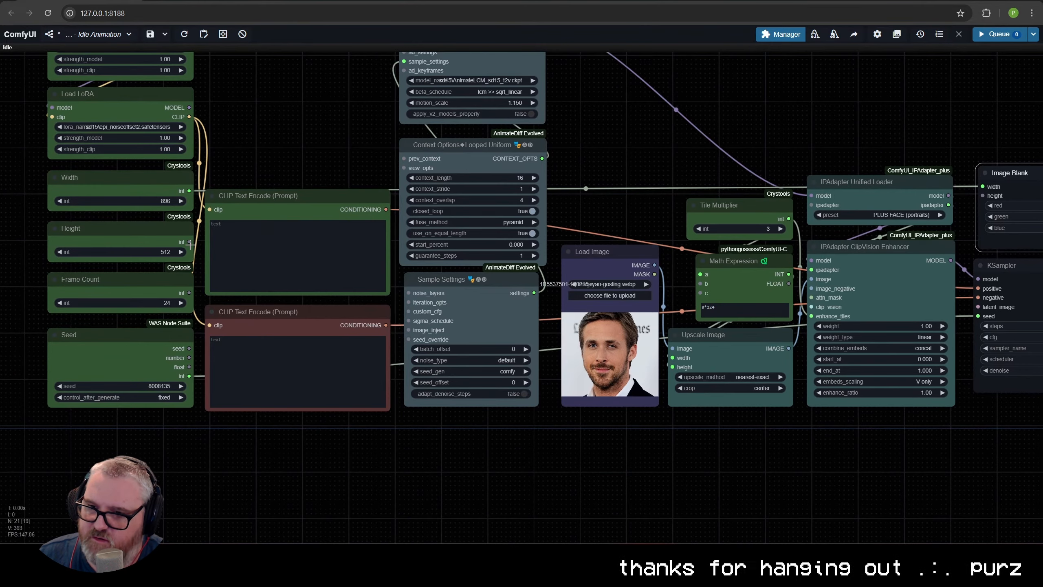
drag(190, 244, 520, 147)
key(space)
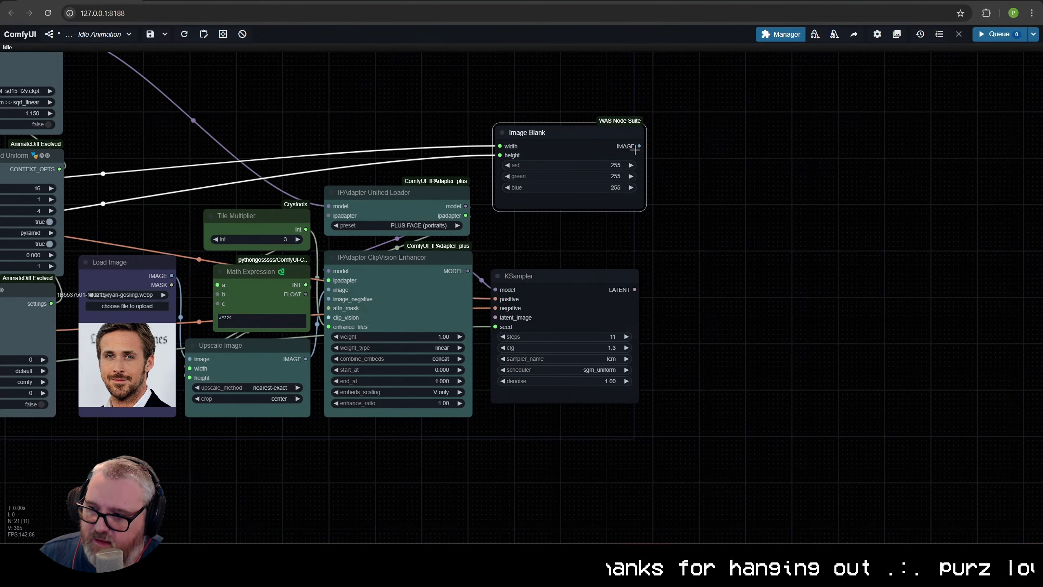
Add a RepeatImageBatch node fed by Image Blank's IMAGE output and stack it between Image Blank and the KSampler.
drag(635, 150, 786, 161)
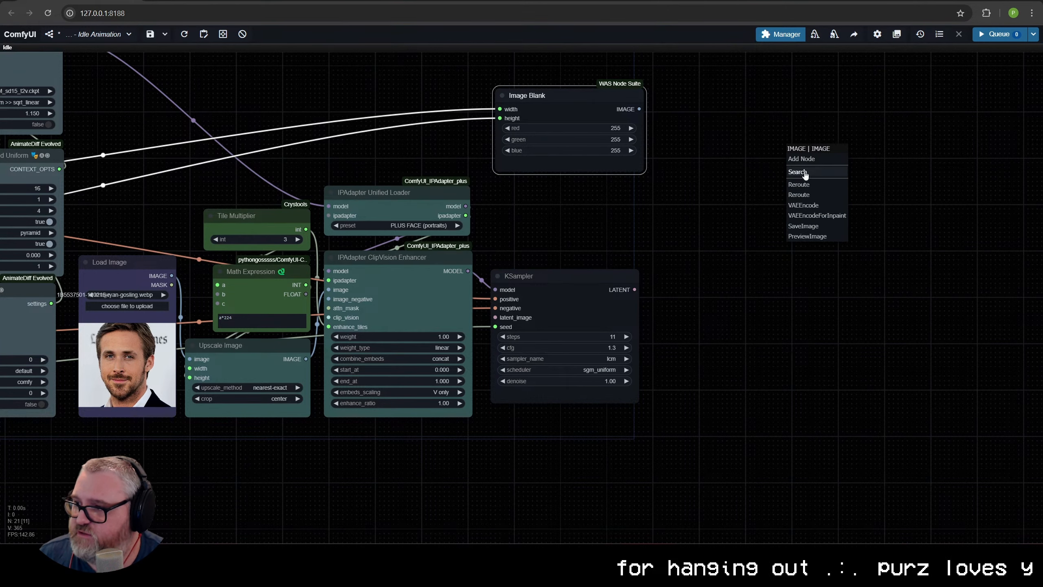
click(801, 172)
text(repeatim)
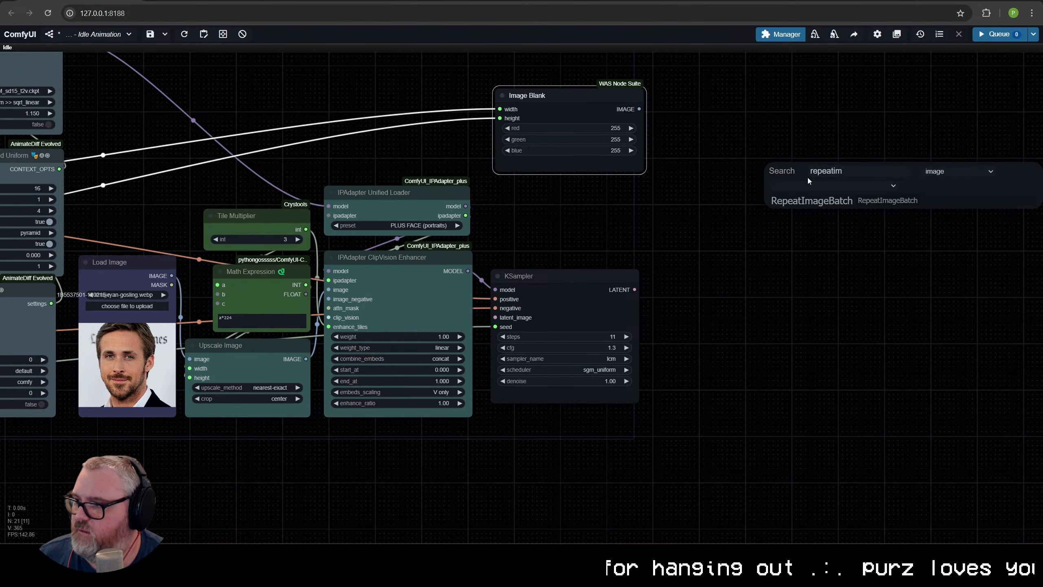
click(802, 198)
drag(842, 184, 504, 248)
drag(592, 95, 588, 141)
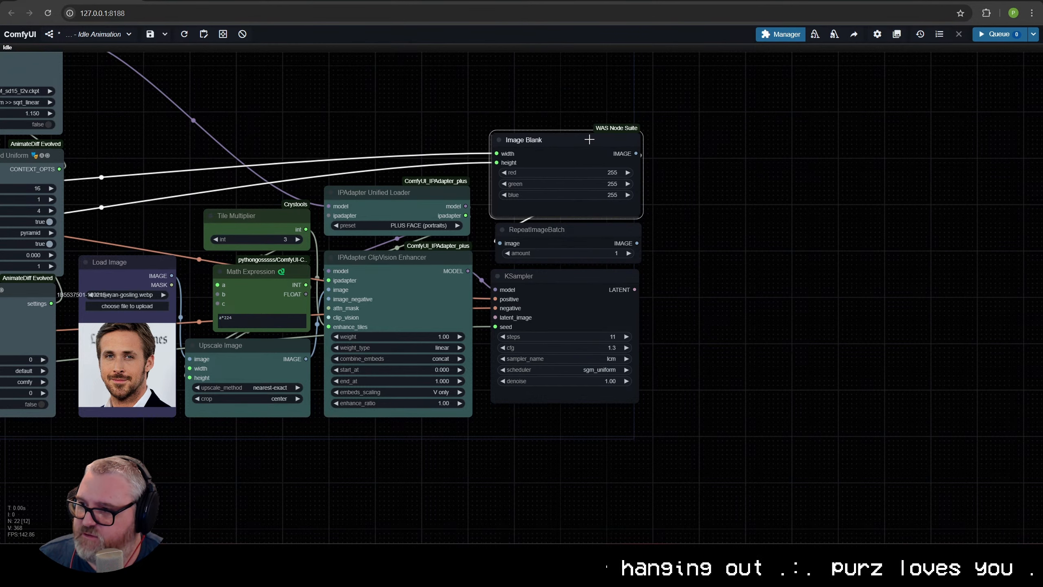
Convert RepeatImageBatch's amount widget to an input and connect the Frame Count integer to it.
right_click(536, 227)
click(580, 452)
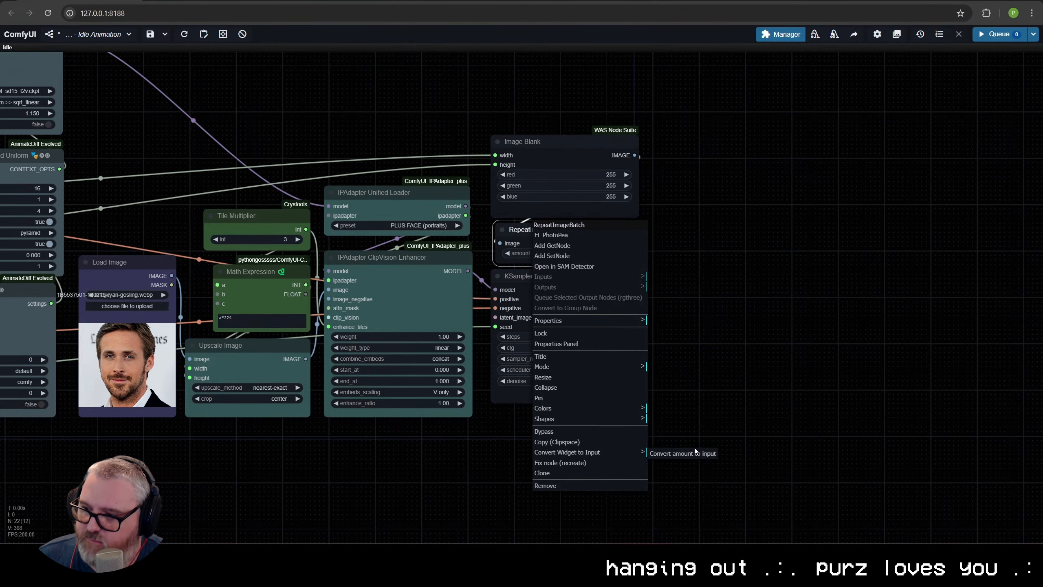
click(698, 455)
drag(49, 410, 506, 401)
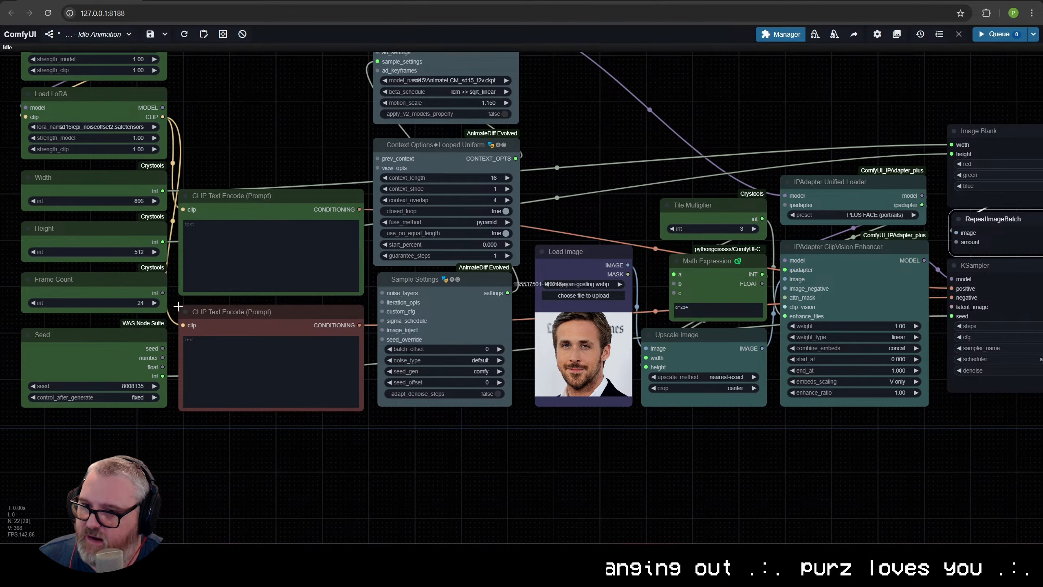
drag(162, 293, 958, 243)
drag(940, 245, 419, 273)
drag(556, 255, 533, 250)
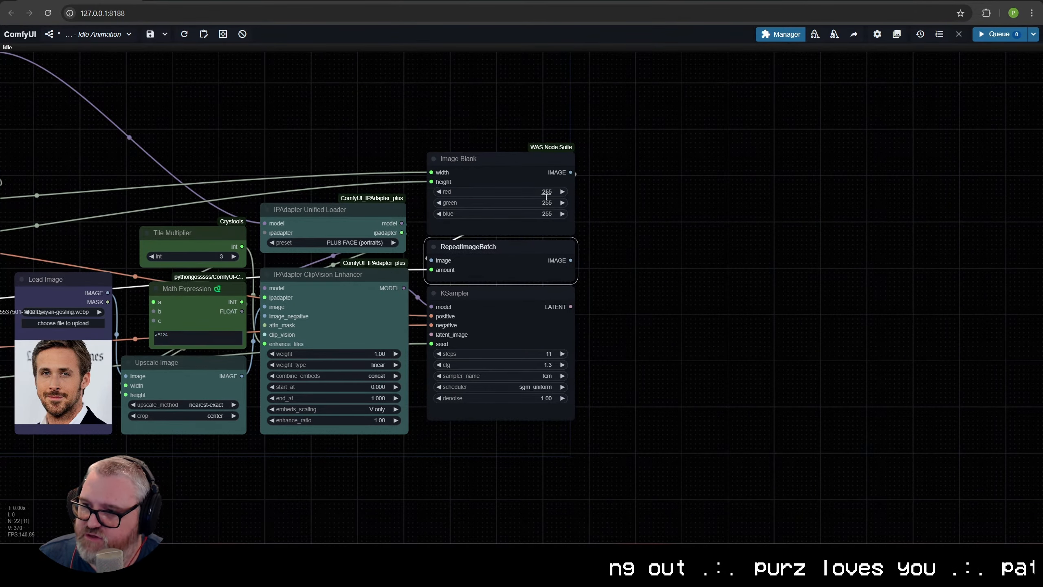
Move Image Blank and RepeatImageBatch together upward to leave room for another node above the KSampler.
scroll(546, 195, up, 9)
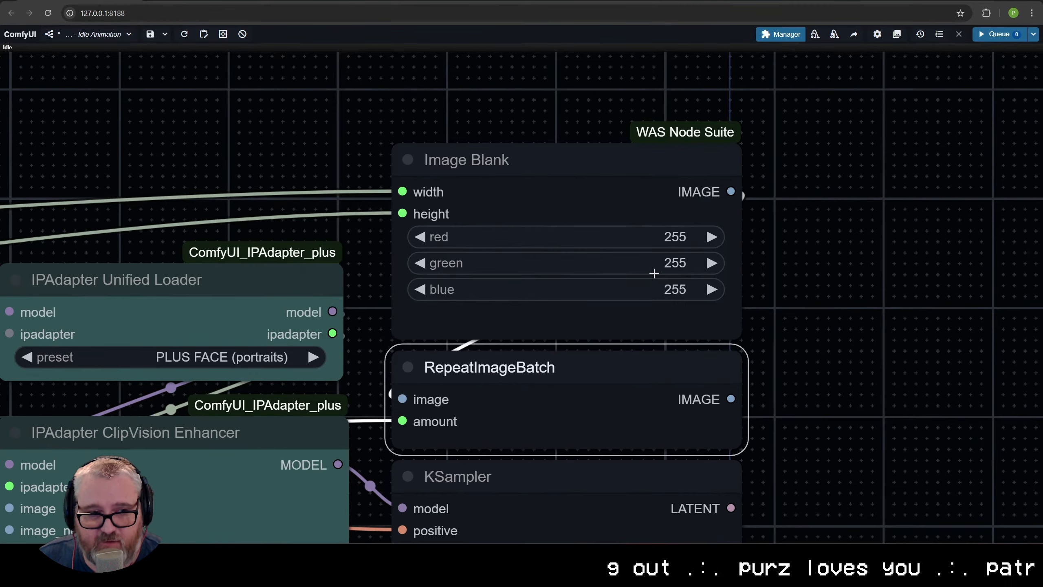
scroll(779, 386, down, 4)
drag(789, 412, 728, 293)
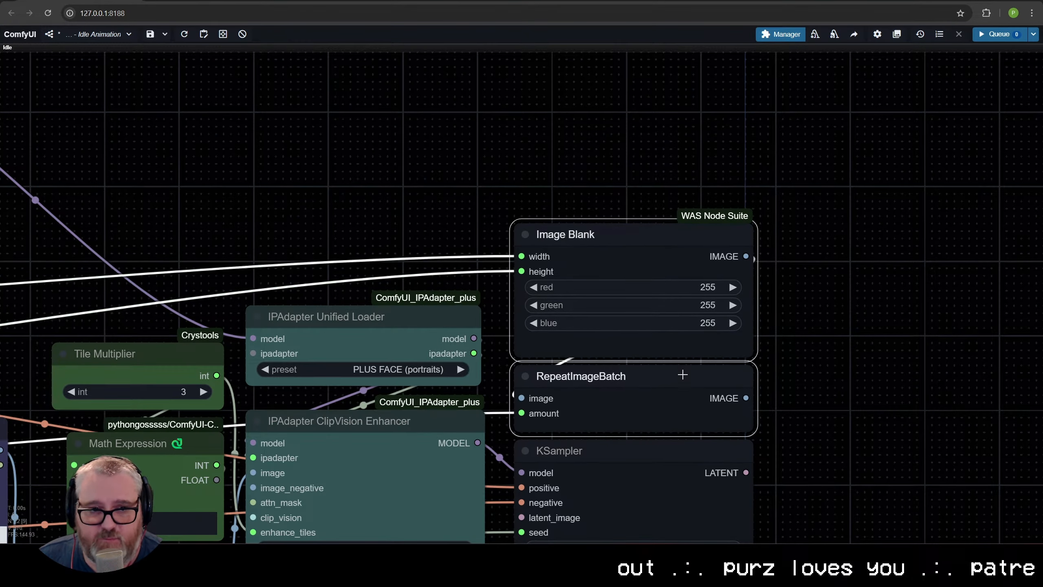
drag(683, 374, 682, 247)
scroll(719, 362, down, 2)
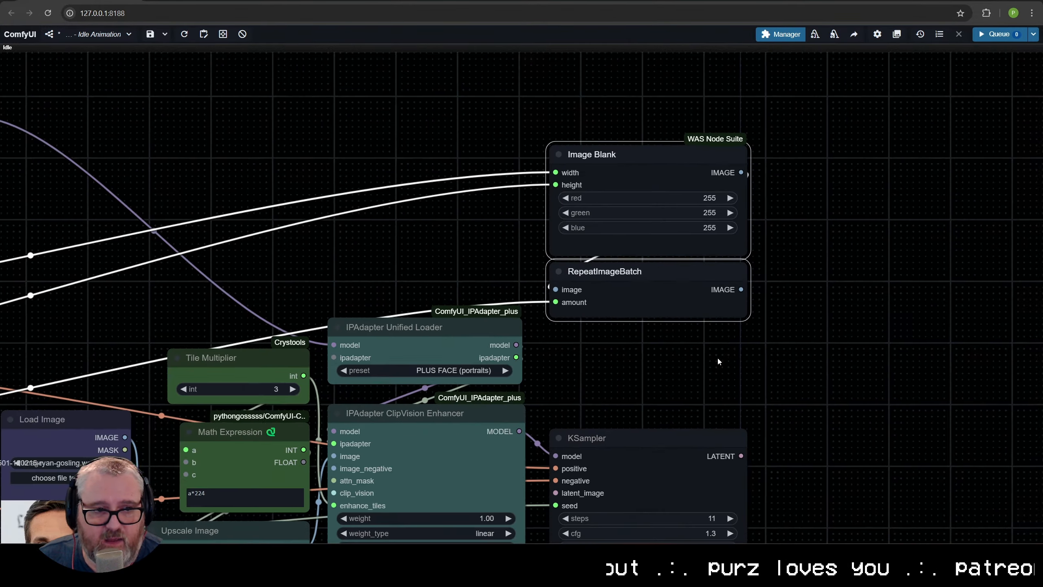
drag(718, 356, 735, 241)
drag(798, 258, 772, 303)
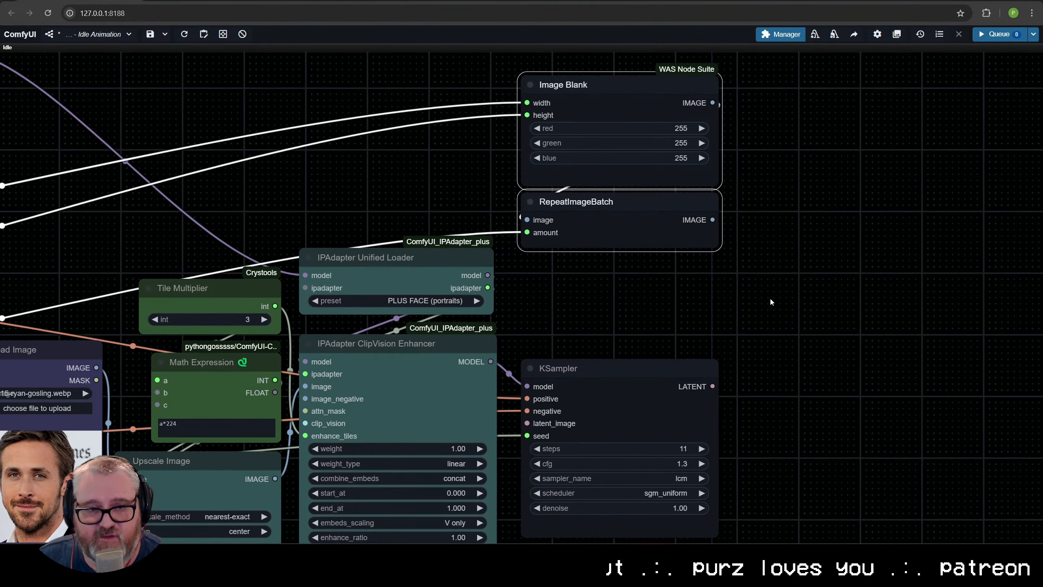
drag(694, 227, 700, 202)
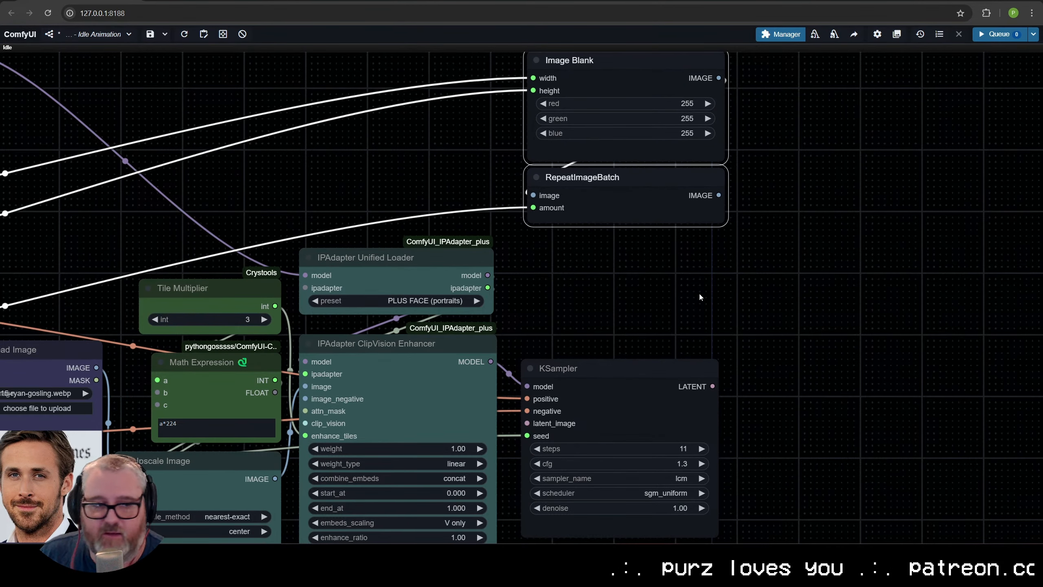
Add a VAE Encode node above the KSampler and connect RepeatImageBatch's IMAGE output to its pixels input.
double_click(680, 292)
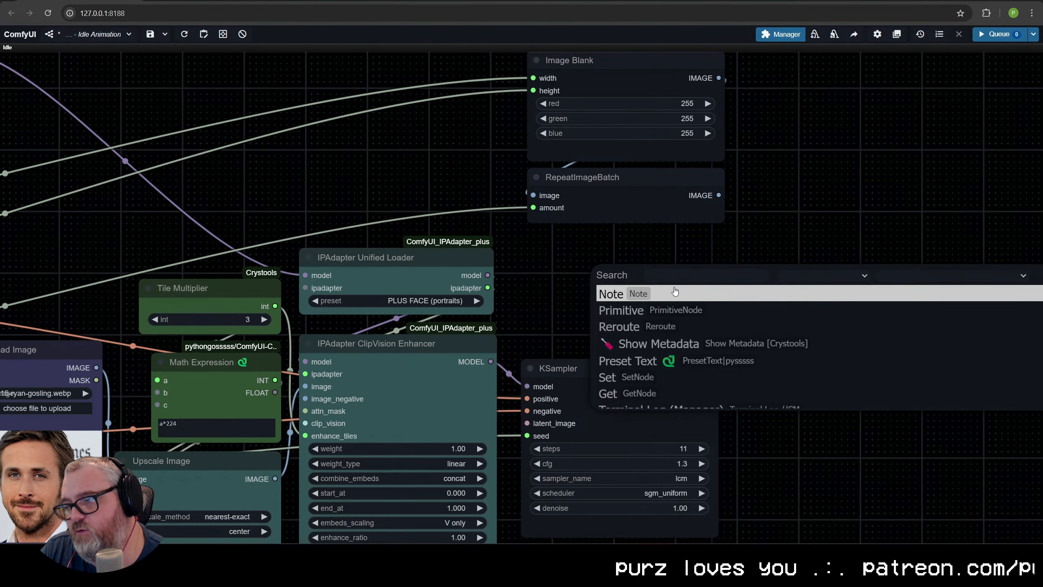
text(vae enc)
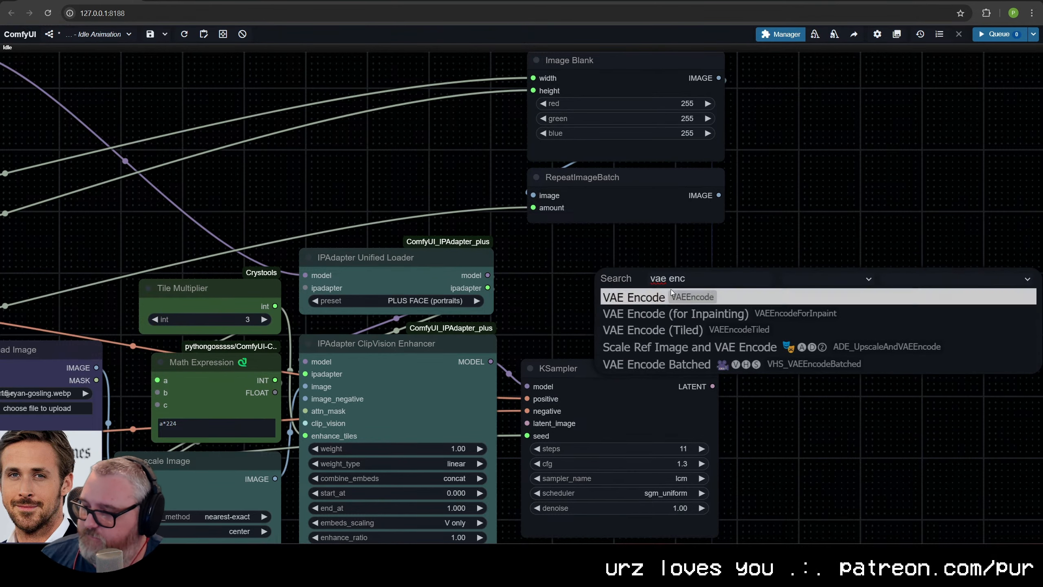
click(671, 296)
drag(729, 275, 633, 298)
drag(718, 196, 717, 196)
drag(792, 217, 588, 325)
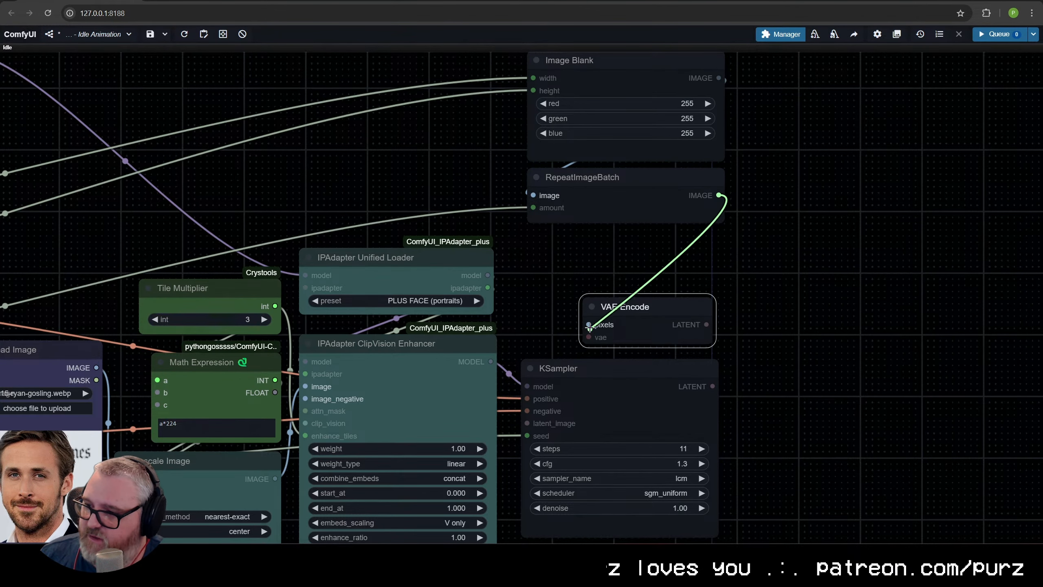
drag(669, 314, 674, 314)
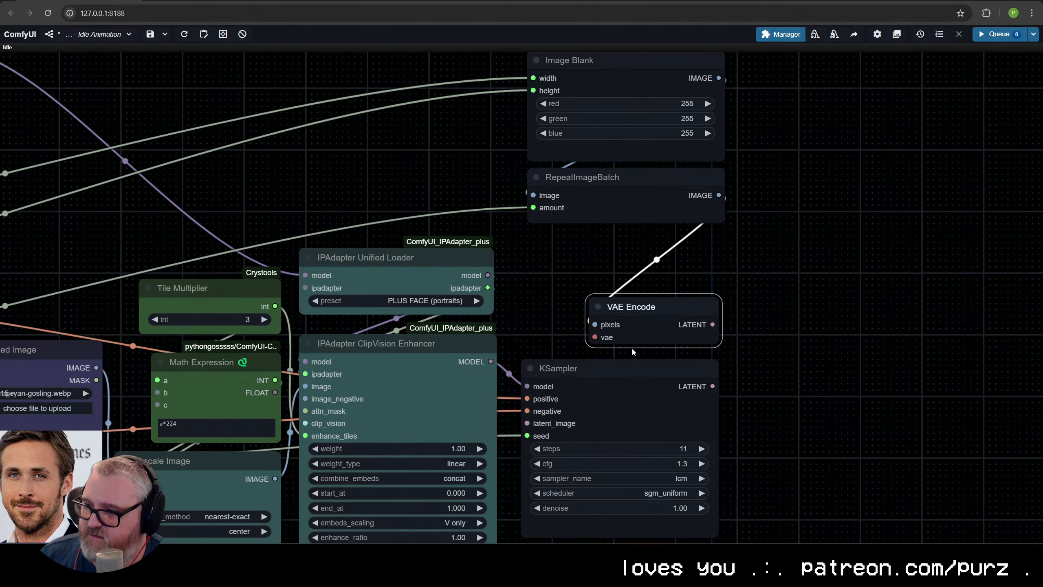
Connect the checkpoint loader's VAE output to the VAE Encode node's vae input.
drag(595, 338, 413, 230)
key(space)
key(space)
key(space)
drag(916, 247, 248, 197)
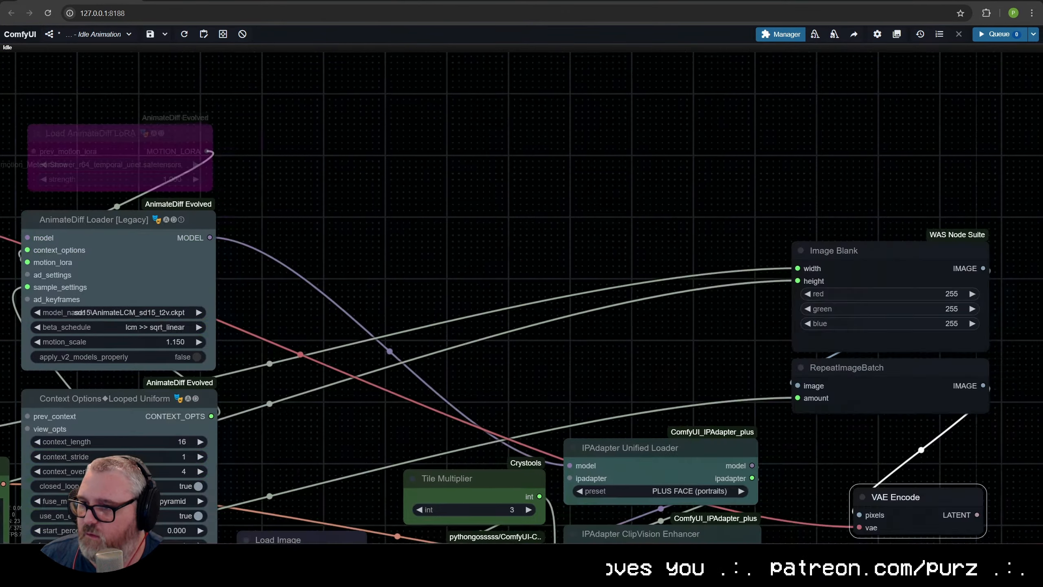
drag(721, 312, 224, 266)
drag(555, 379, 562, 247)
drag(526, 302, 571, 205)
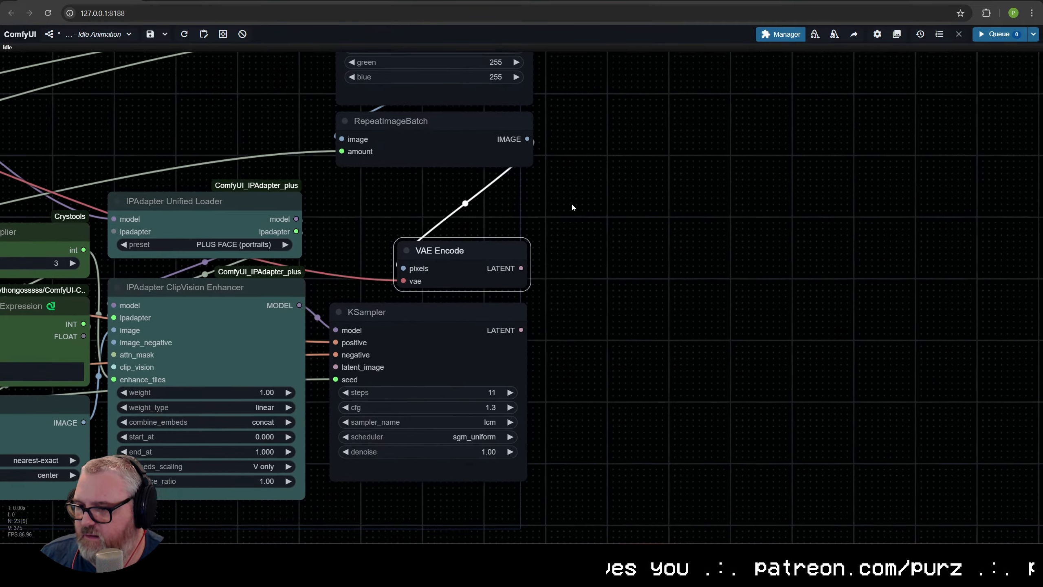
Wire VAE Encode's LATENT output into the KSampler's latent_image input and lower Image Blank and RepeatImageBatch to sit just above VAE Encode.
drag(484, 288, 562, 360)
scroll(645, 391, down, 5)
drag(640, 137, 645, 296)
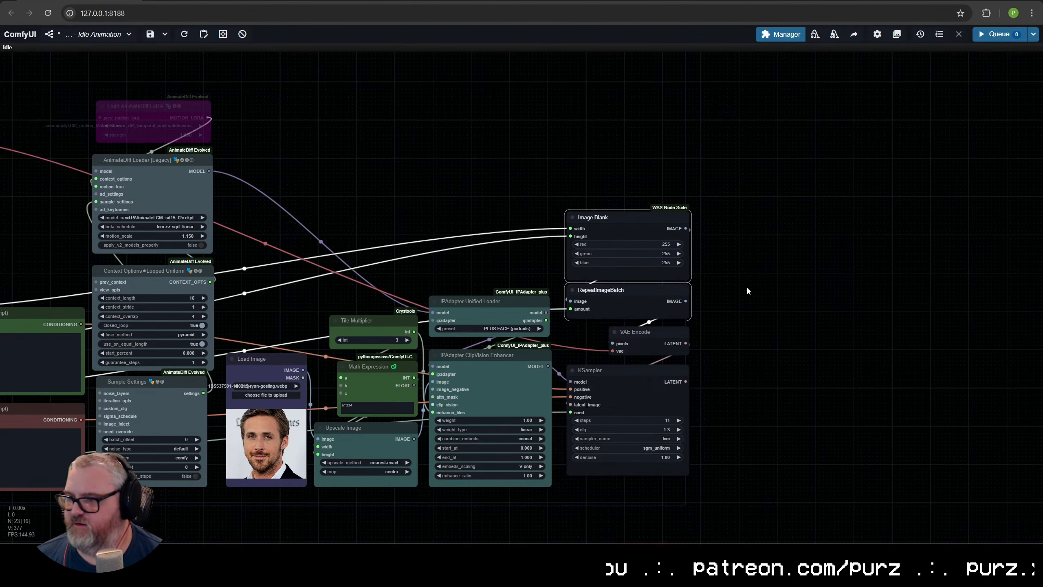
click(747, 290)
Shift the column from Image Blank down to the KSampler so its bottom aligns with the IPAdapter ClipVision Enhancer node.
drag(674, 331, 1011, 215)
drag(764, 281, 762, 281)
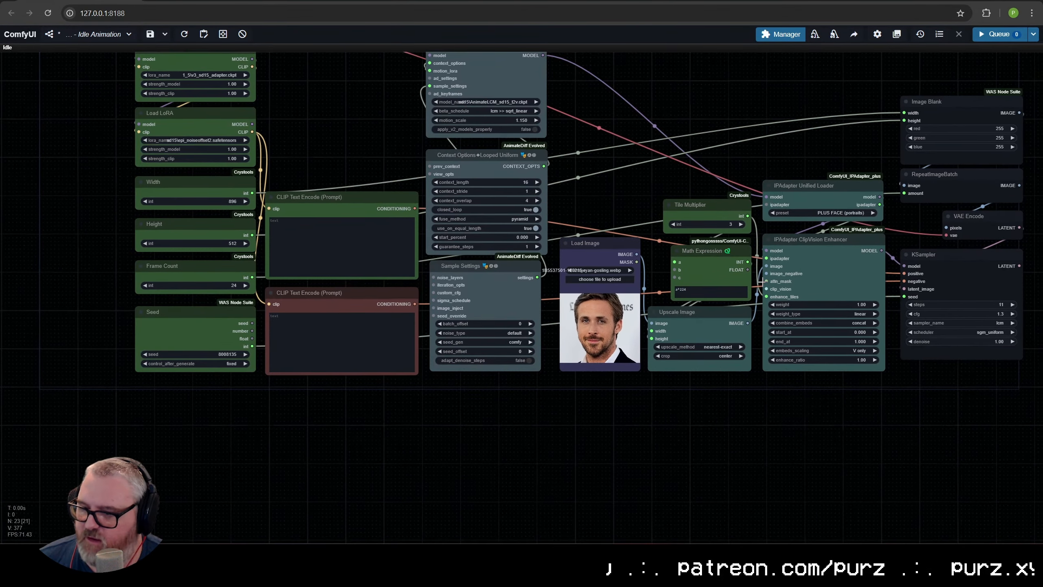
drag(665, 273, 303, 328)
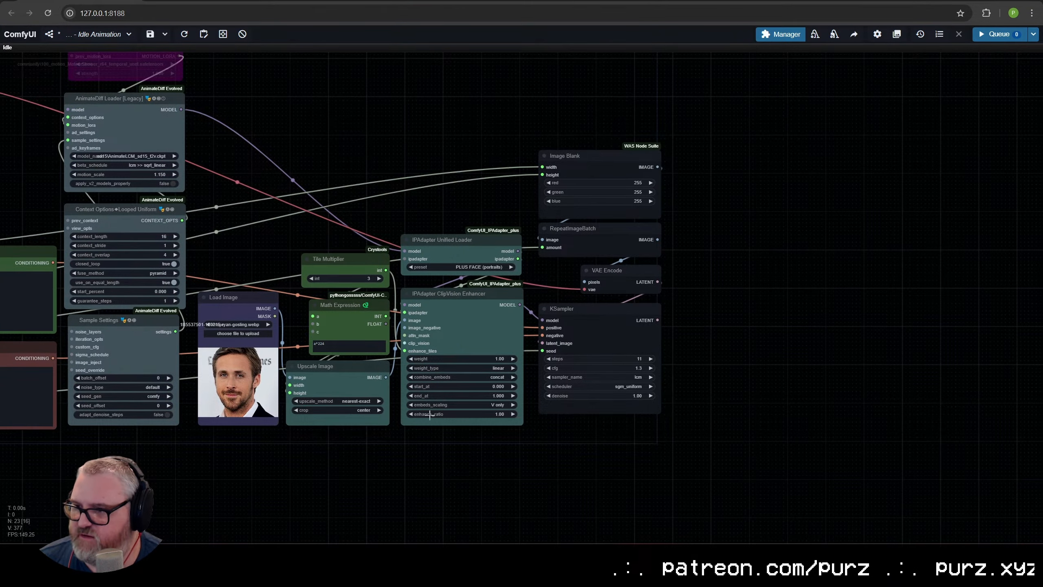
drag(619, 460, 604, 213)
drag(621, 323, 620, 330)
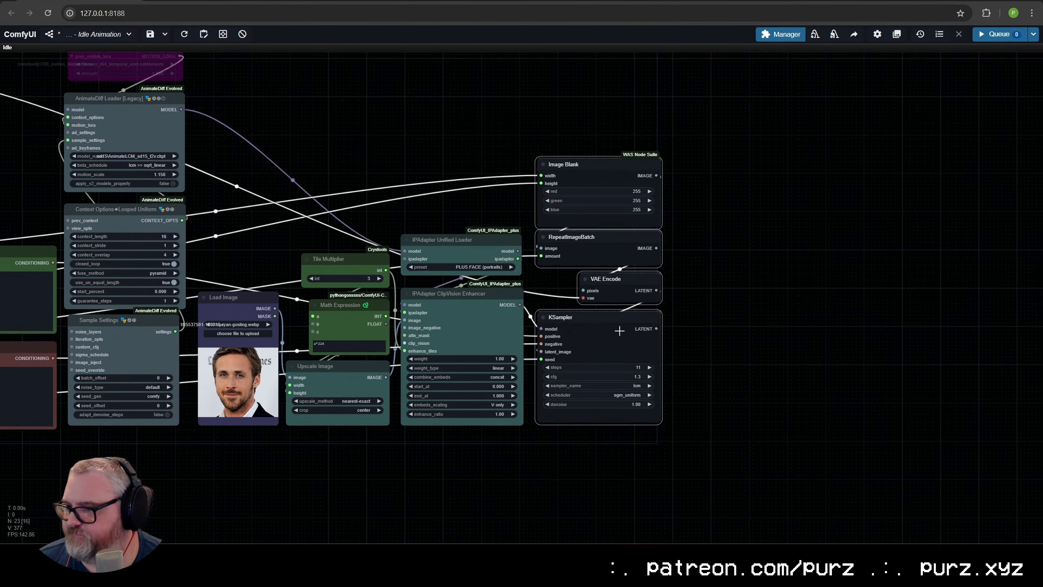
Add a VAE Decode node fed by the KSampler's LATENT output and place it below the KSampler.
drag(741, 363, 695, 282)
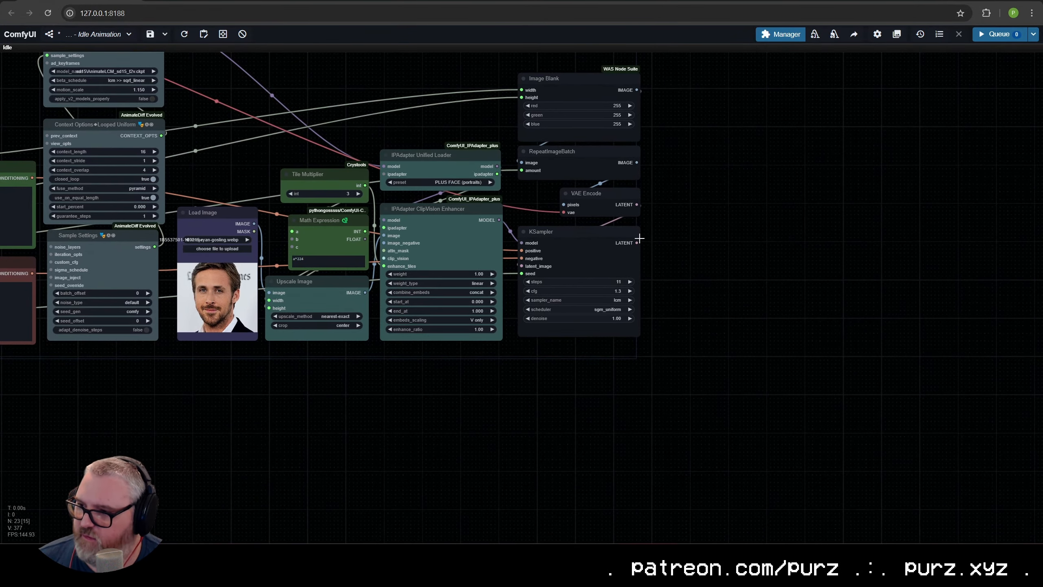
drag(639, 238, 579, 432)
click(586, 448)
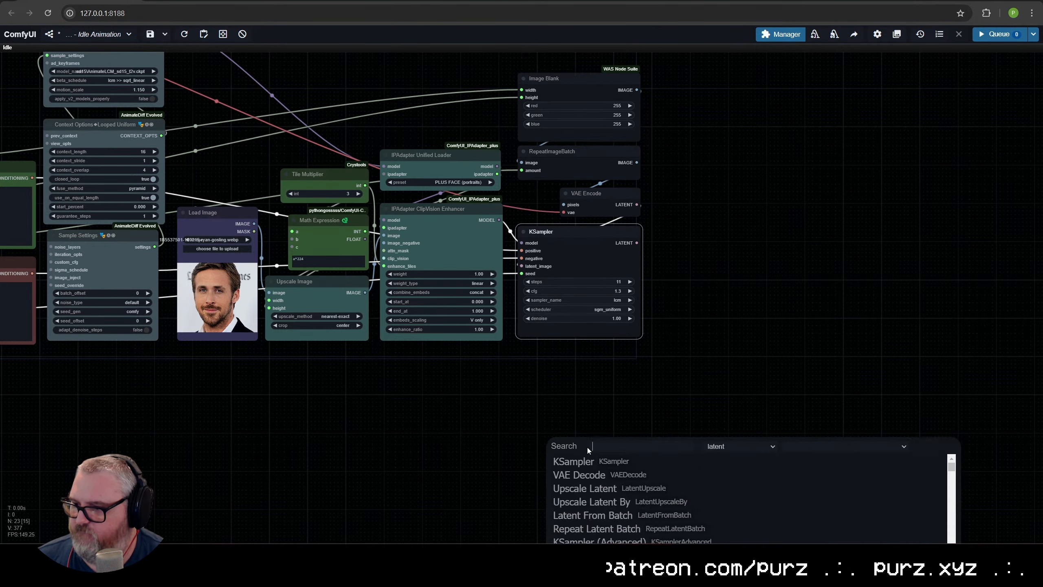
text(vae dec)
click(623, 462)
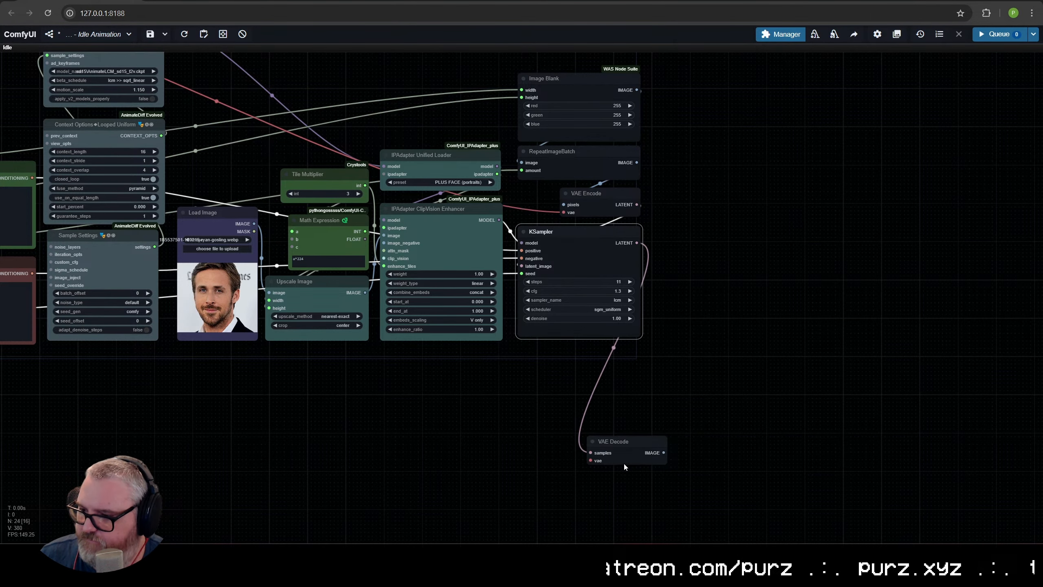
drag(629, 441, 668, 165)
Add a Video Combine node fed by VAE Decode's IMAGE output and set its frame_rate to 24.
click(686, 195)
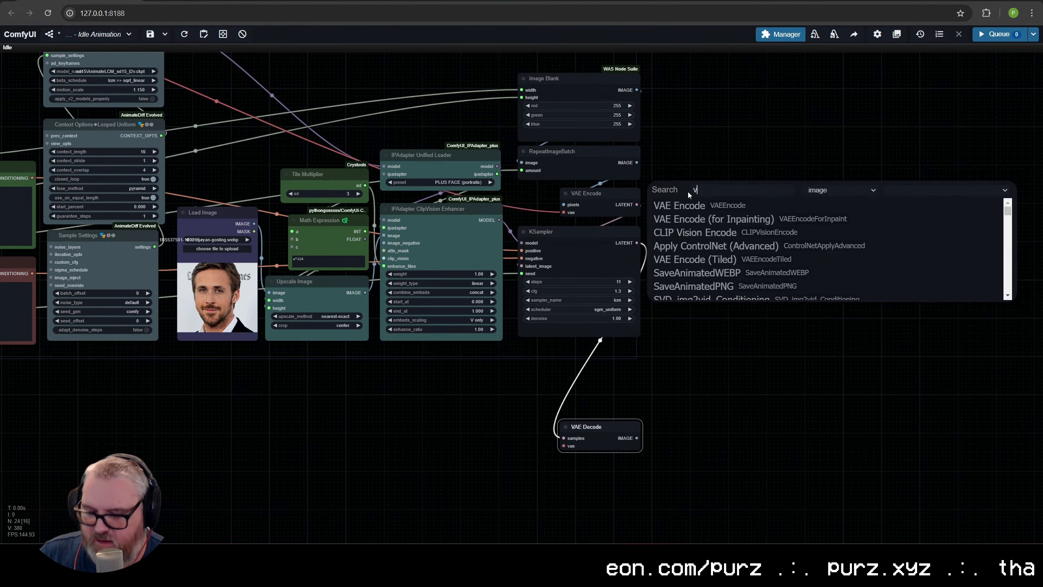
text(video com)
click(758, 202)
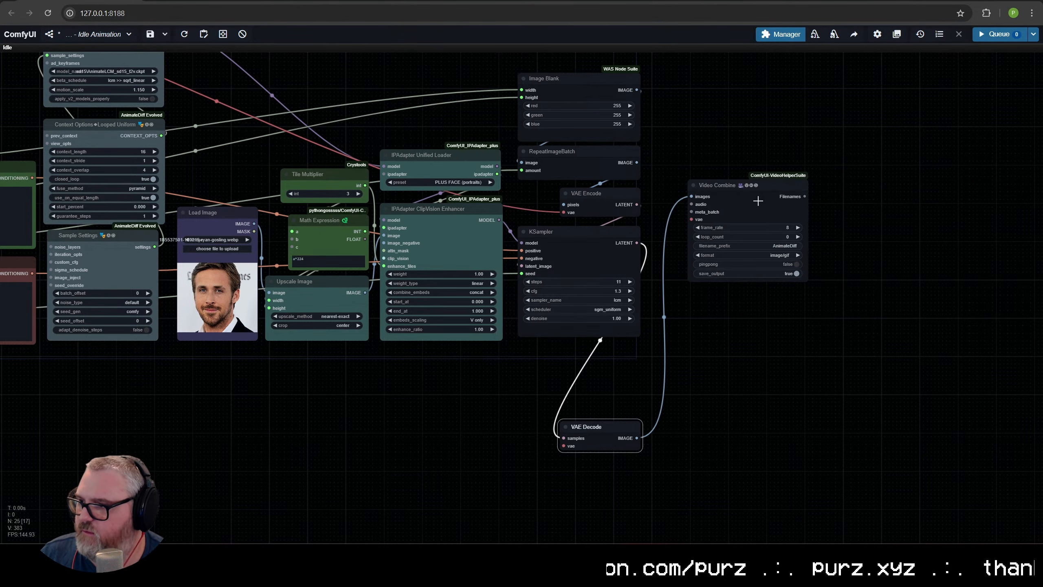
scroll(776, 206, up, 4)
text(4)
key(Return)
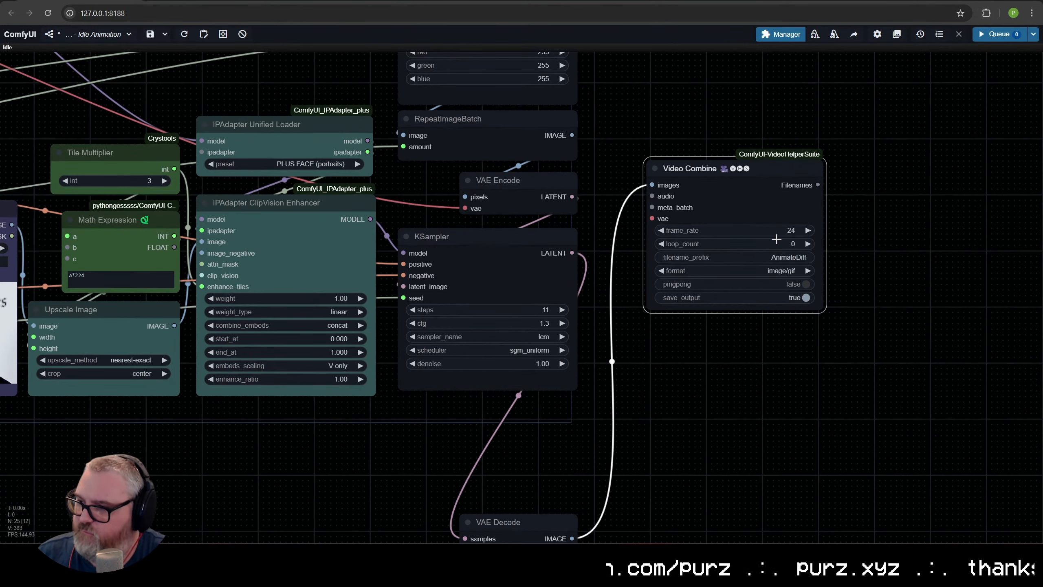
Set Video Combine's filename_prefix to idle\24fps-lr, its format to video/h264-mp4 and crf to 13.
click(774, 257)
text(idl)
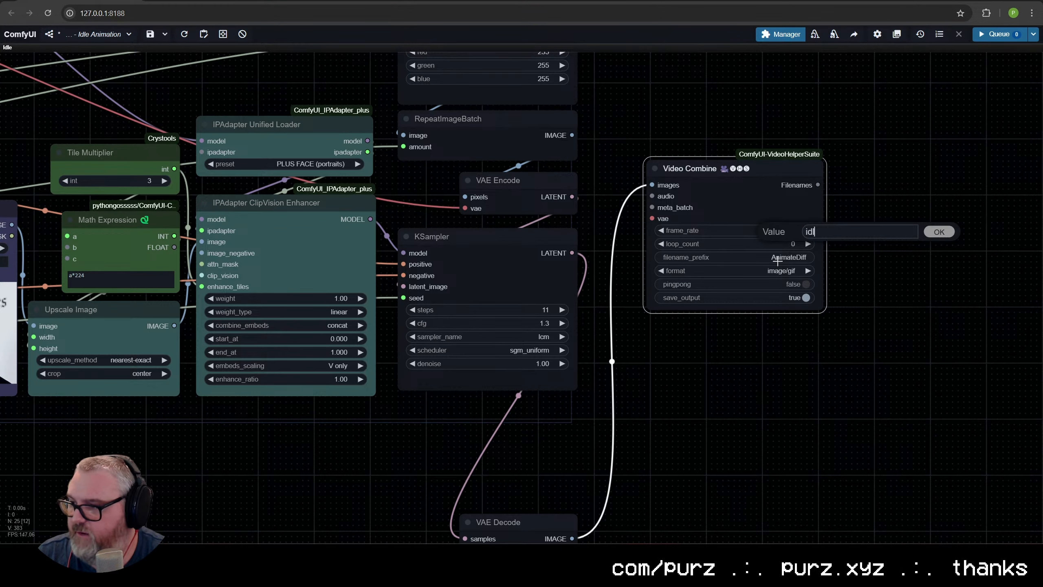
text(e\24fps-lr)
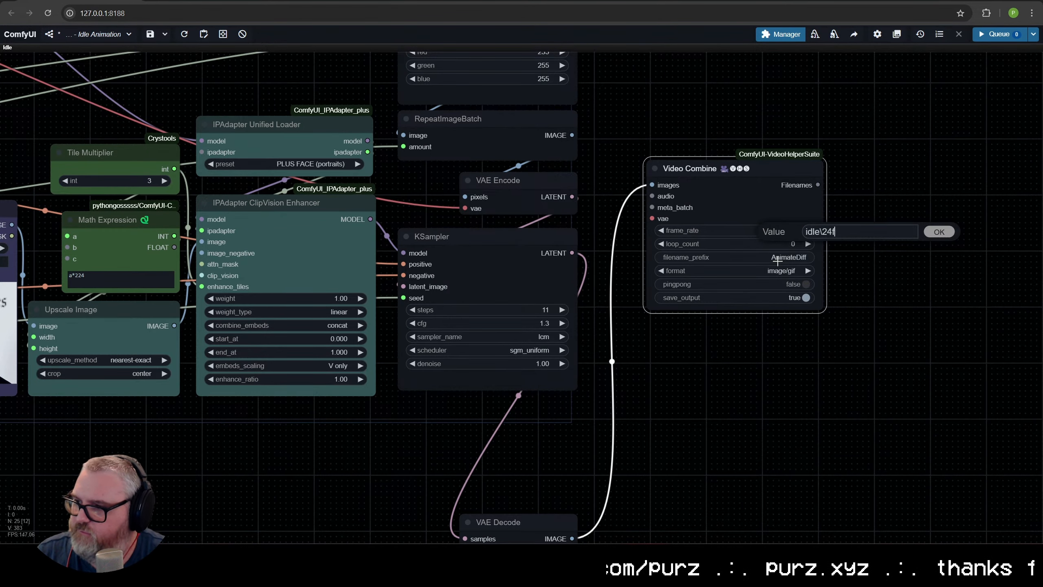
key(Return)
click(780, 271)
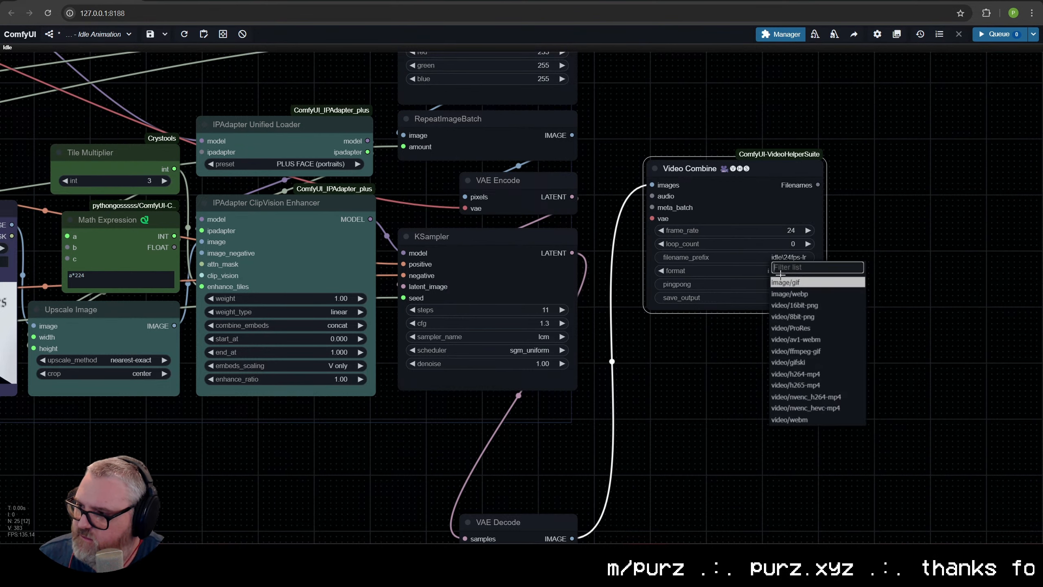
click(822, 378)
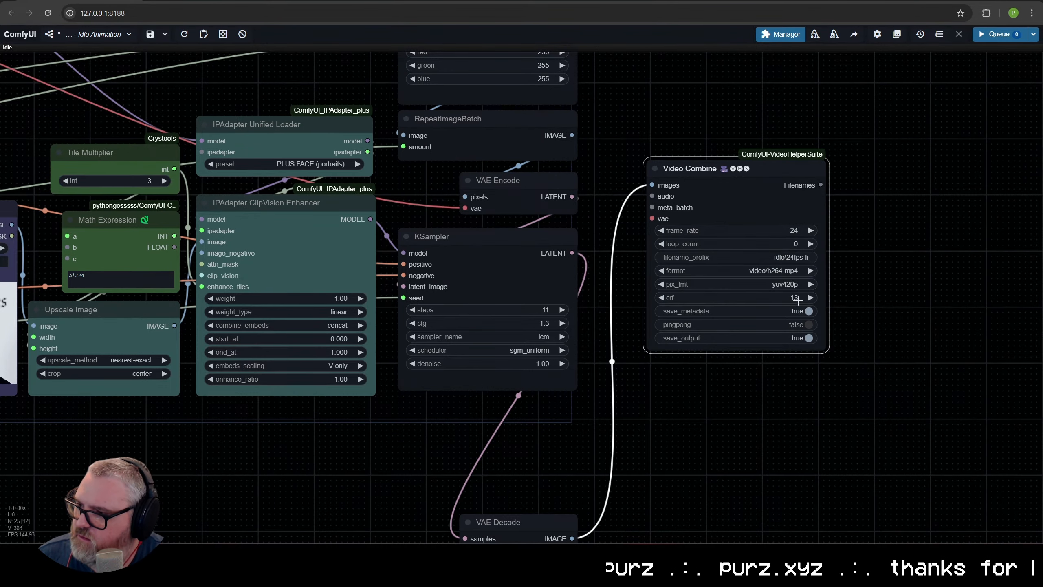
Place Video Combine beside the KSampler and insert the Frame Interpolation node template above it.
drag(698, 168, 657, 208)
drag(846, 127, 575, 224)
right_click(565, 221)
click(631, 358)
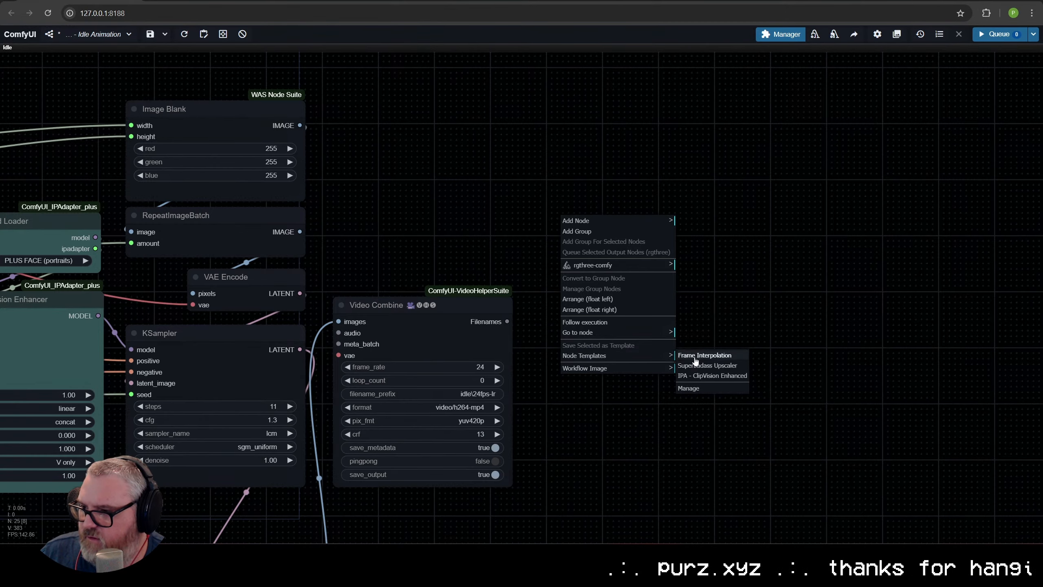
click(702, 359)
drag(742, 398, 477, 76)
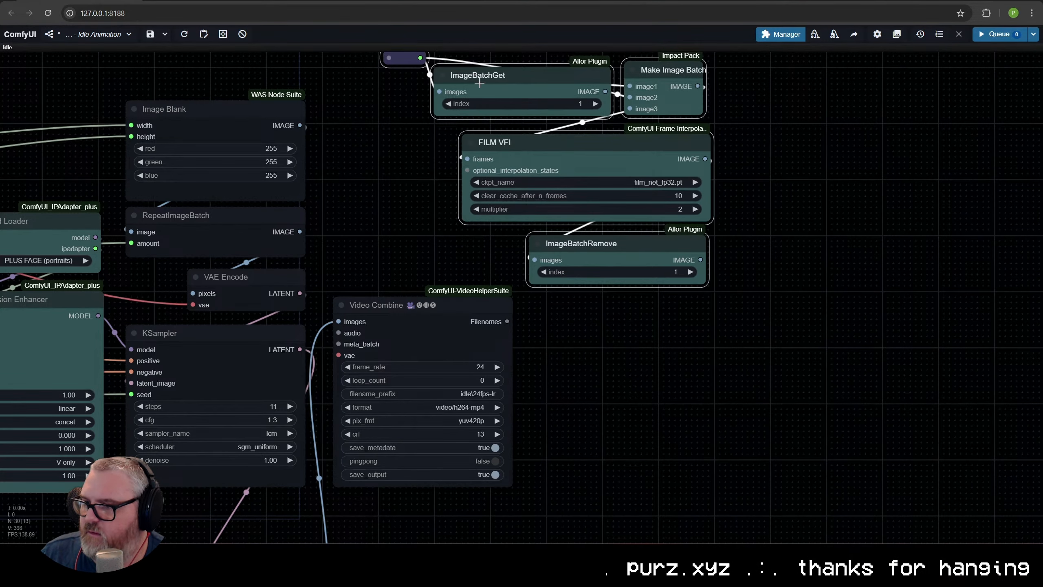
drag(520, 279, 807, 208)
Connect VAE Decode's IMAGE output to the reroute at the start of the frame interpolation nodes.
scroll(808, 208, down, 3)
drag(403, 318, 707, 326)
drag(859, 458, 445, 455)
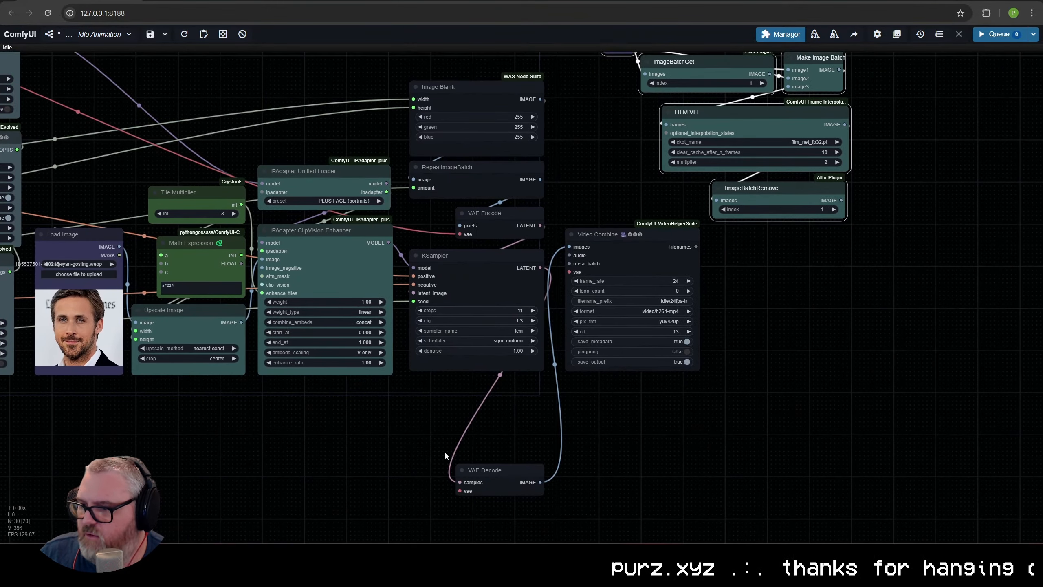
drag(540, 482, 481, 176)
key(space)
Duplicate the Video Combine node, place the copy below ImageBatchRemove and feed it from ImageBatchRemove's IMAGE output.
click(499, 376)
key(ctrl+c)
key(ctrl+v)
drag(653, 379, 636, 359)
drag(715, 328, 590, 374)
Set the duplicated Video Combine node's frame_rate to 30.
scroll(804, 416, up, 2)
scroll(804, 416, up, 4)
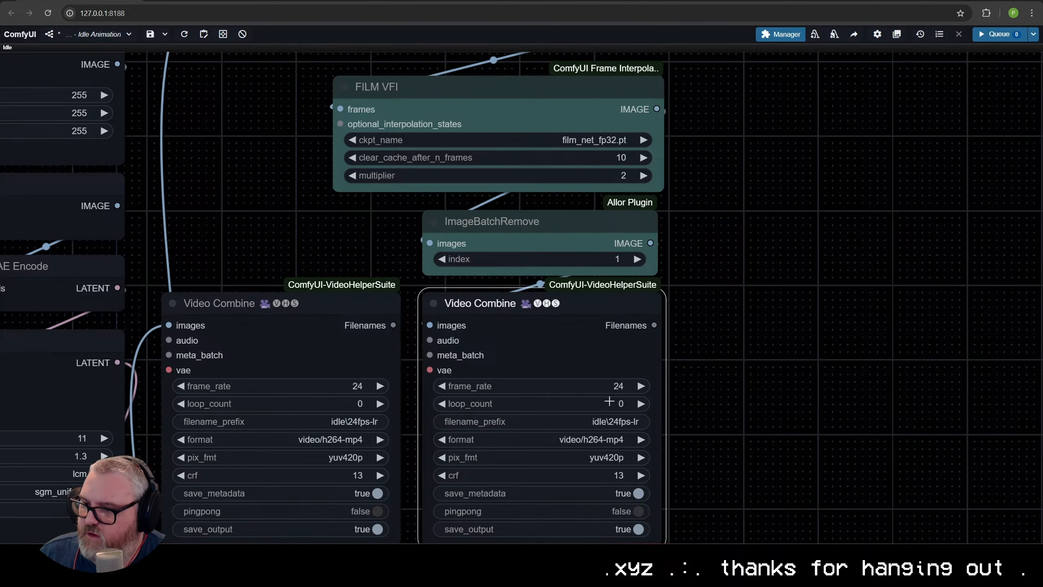
click(617, 386)
text(30)
key(Return)
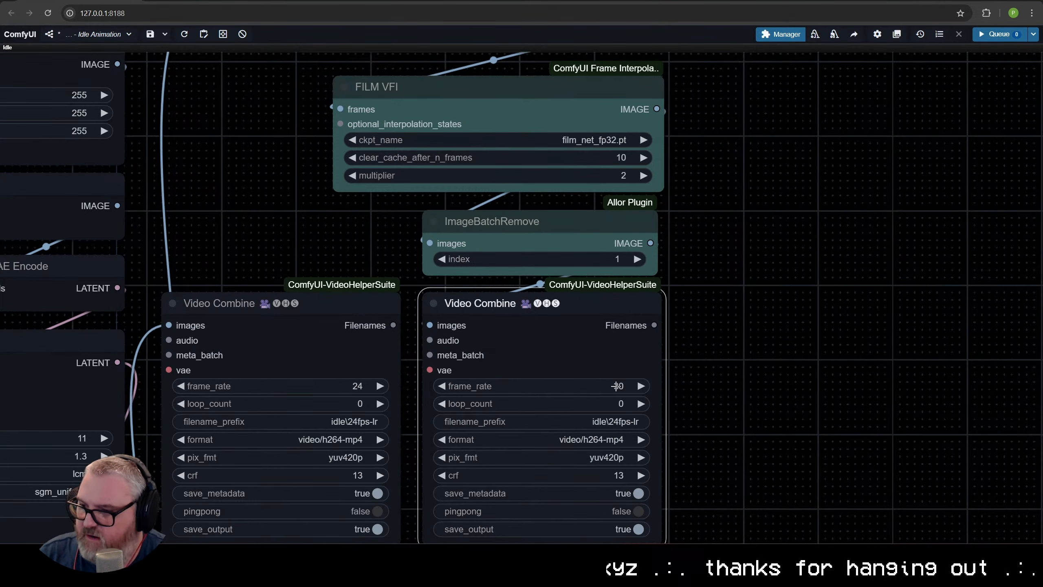
Change the duplicated Video Combine node's filename_prefix to idle\30fps-lr.
click(629, 427)
key(End)
key(BackSpace)
key(BackSpace)
key(BackSpace)
key(BackSpace)
key(BackSpace)
key(BackSpace)
key(BackSpace)
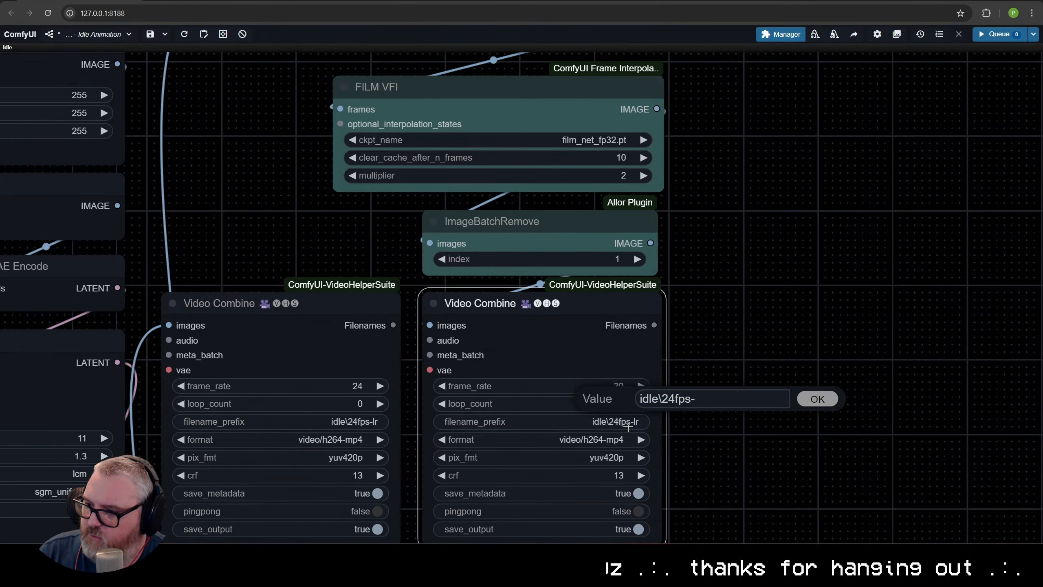
text(30fps-lr)
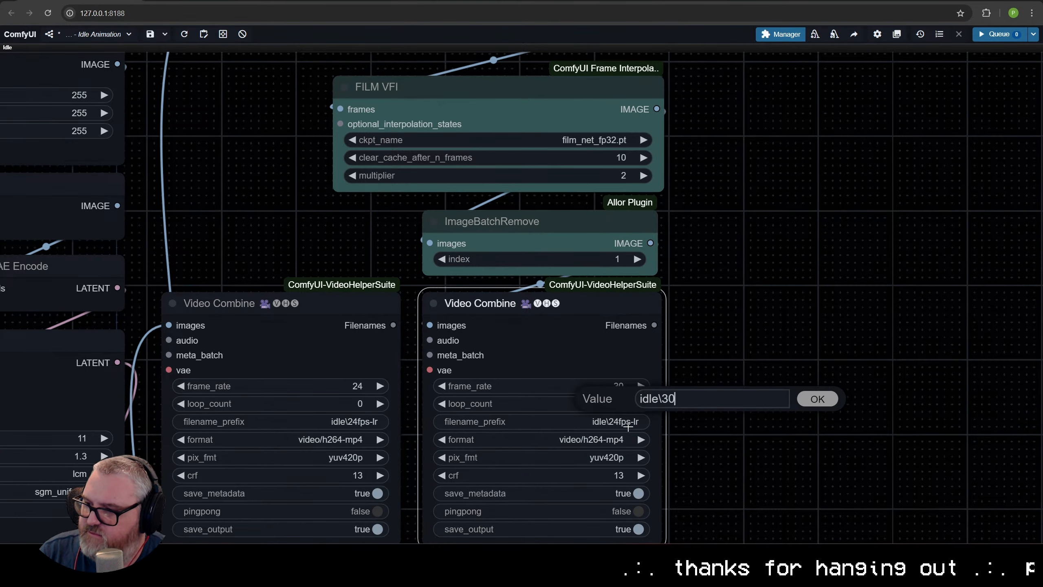
key(Return)
Move the Make Image Batch node away from ImageBatchGet so the links between the reroute and both nodes are clear.
scroll(620, 448, down, 4)
drag(662, 361, 713, 240)
drag(785, 341, 737, 418)
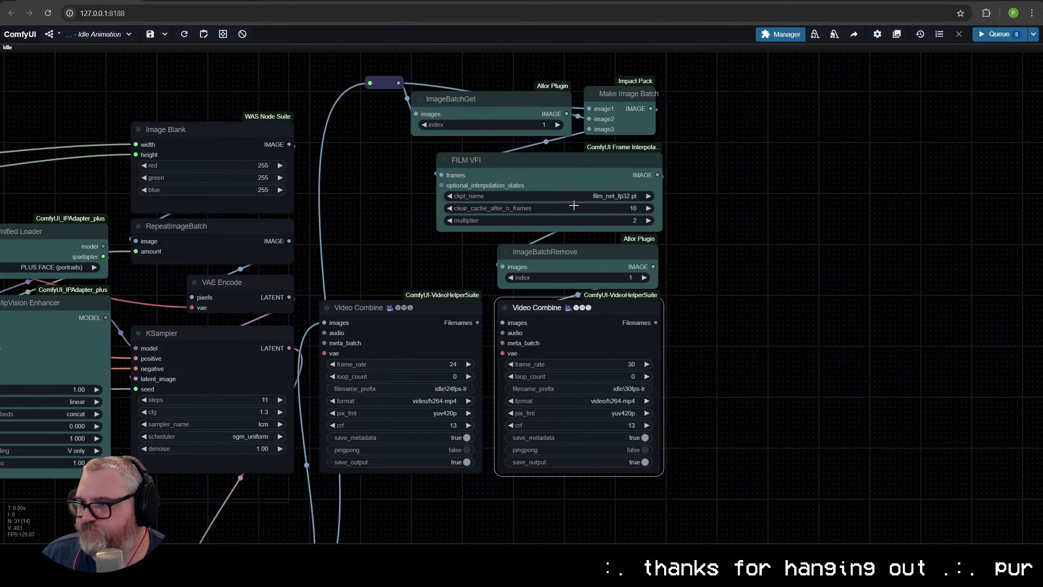
scroll(481, 164, up, 2)
click(505, 161)
drag(460, 166, 461, 166)
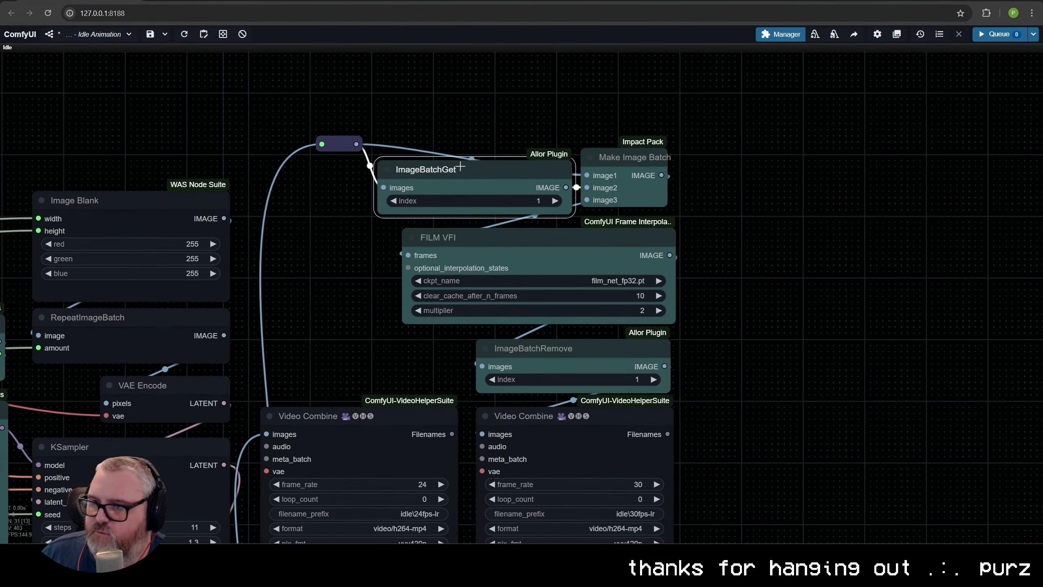
click(609, 165)
drag(640, 168, 722, 134)
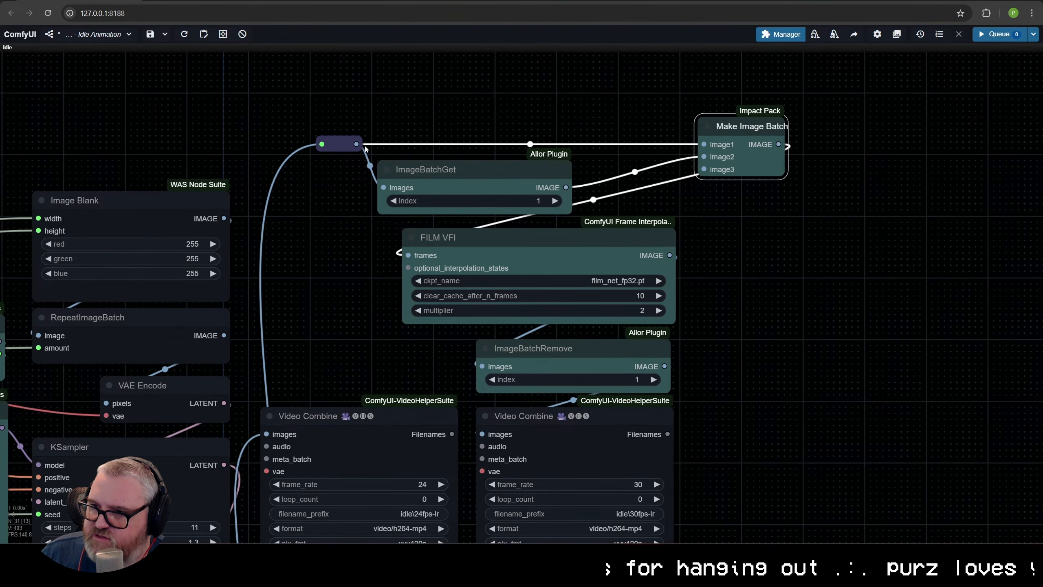
Place FILM VFI directly after Make Image Batch and bring both nodes closer to ImageBatchGet.
click(485, 173)
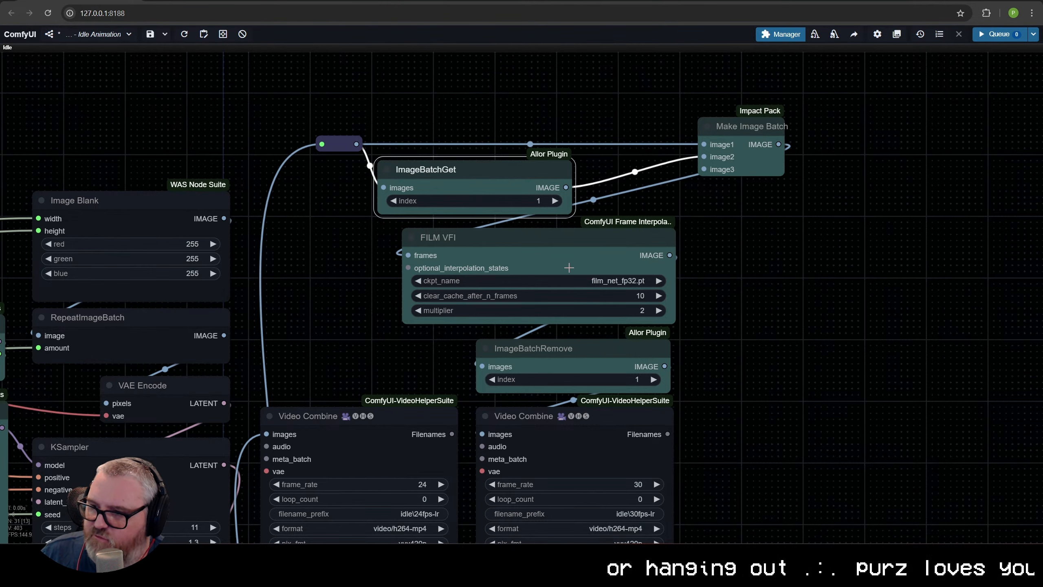
drag(528, 260, 941, 150)
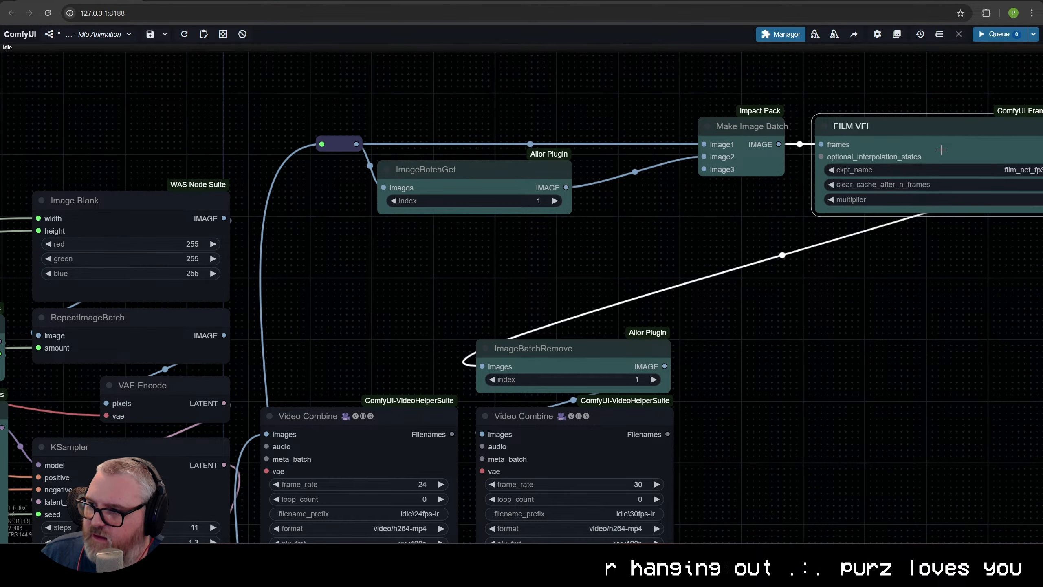
drag(752, 126, 678, 120)
drag(862, 126, 783, 113)
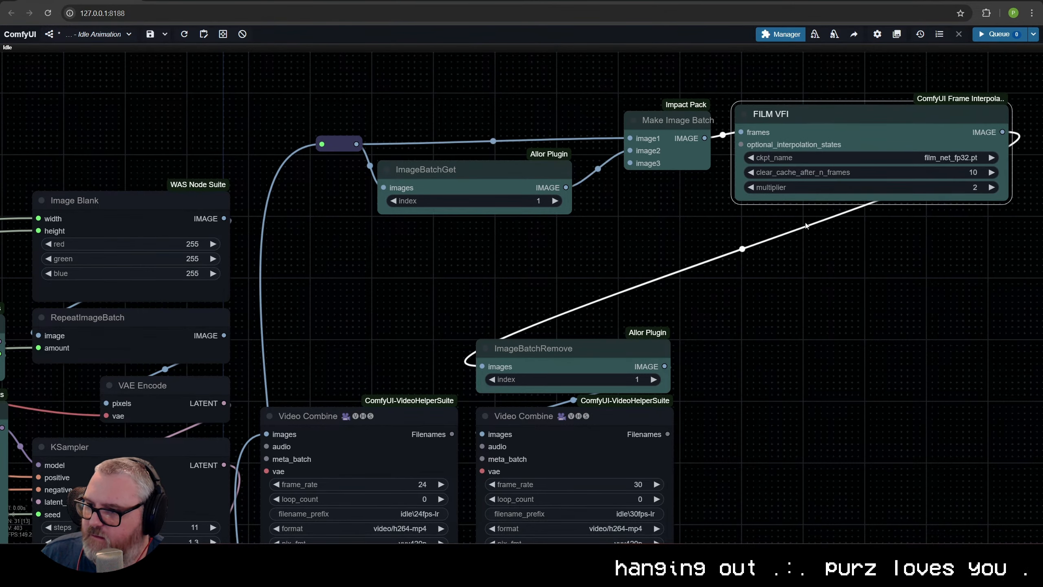
Move ImageBatchRemove to the end of the interpolation row, directly after FILM VFI.
drag(805, 225, 487, 199)
drag(408, 311, 836, 114)
drag(691, 229, 657, 285)
scroll(810, 246, down, 2)
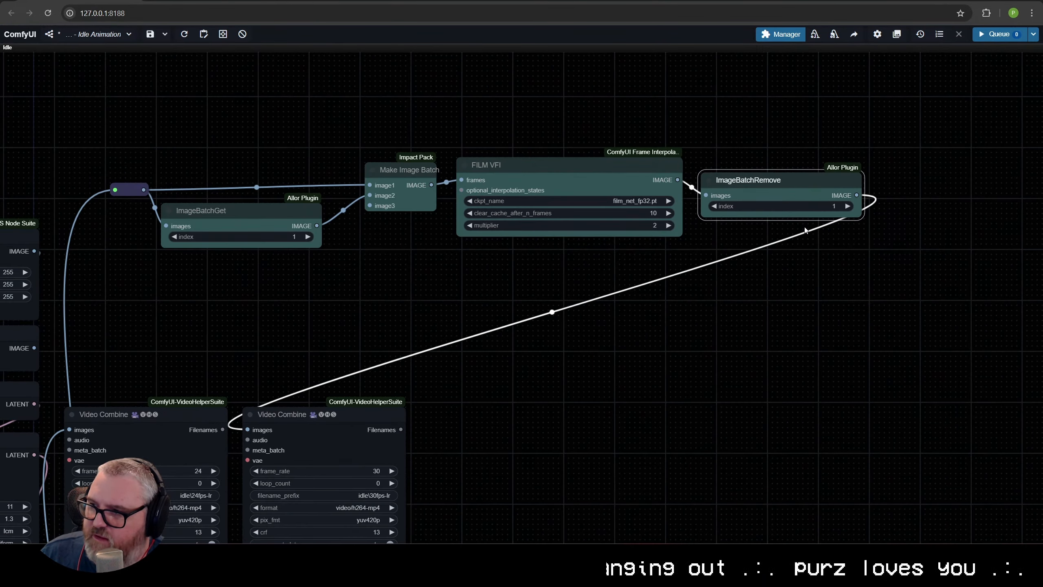
drag(729, 275, 839, 246)
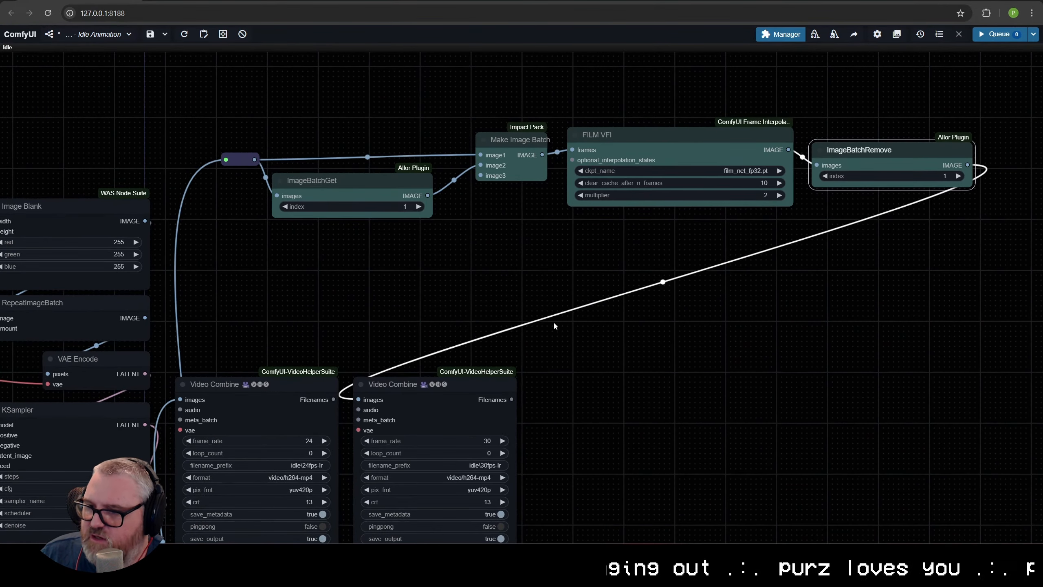
Raise the reroute node slightly to bring it closer in line with the interpolation row.
scroll(554, 326, down, 2)
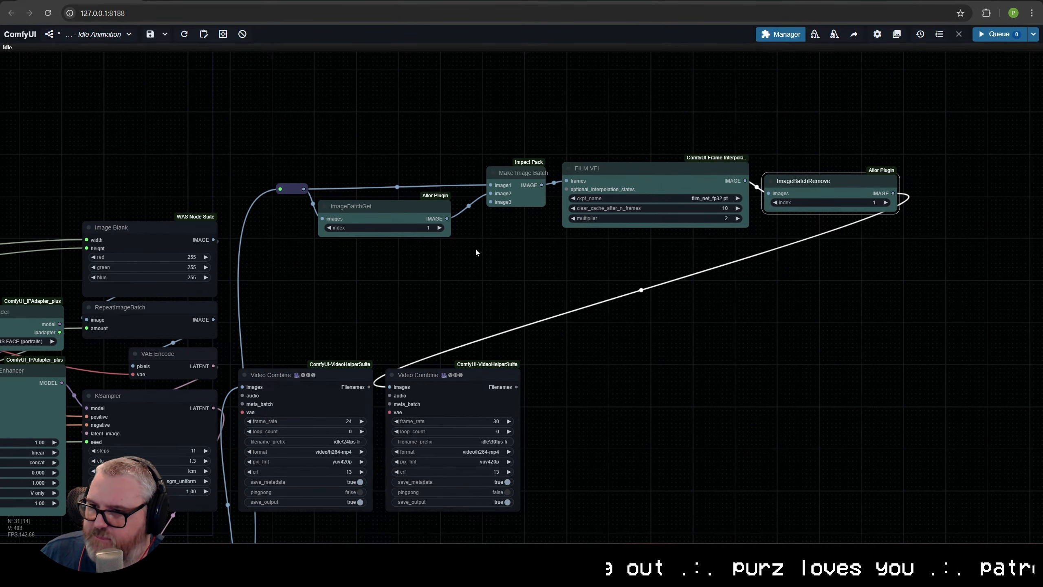
mouse_move(289, 185)
mouse_down()
mouse_move(275, 172)
mouse_move(285, 177)
mouse_up()
scroll(466, 141, up, 4)
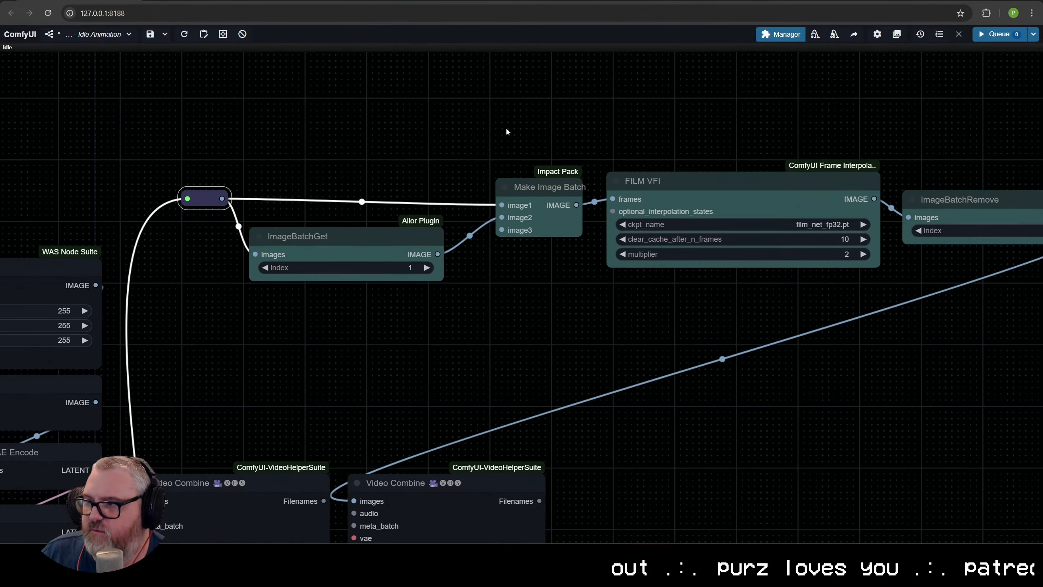
drag(506, 128, 404, 133)
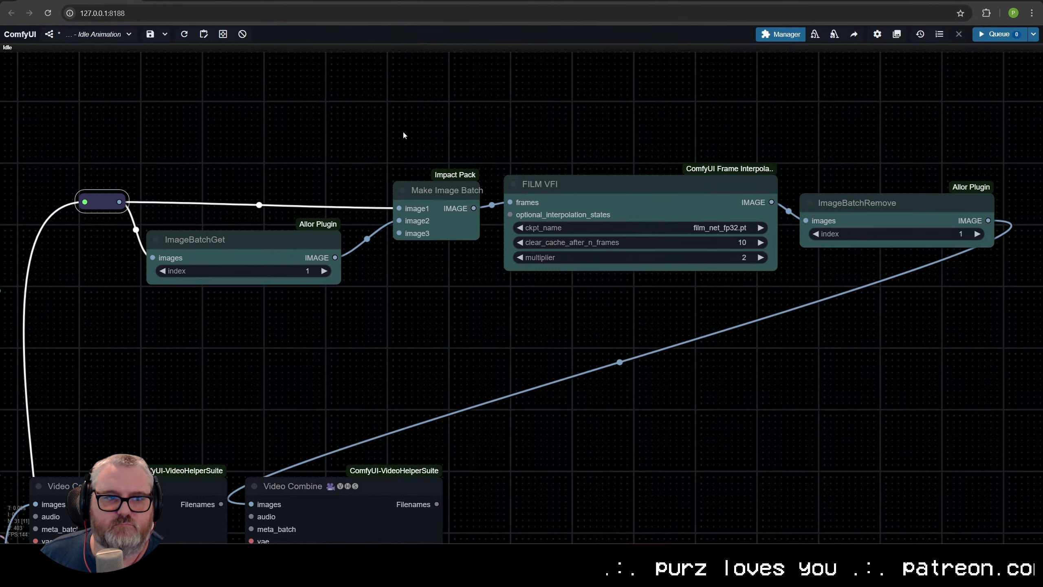
scroll(411, 164, down, 6)
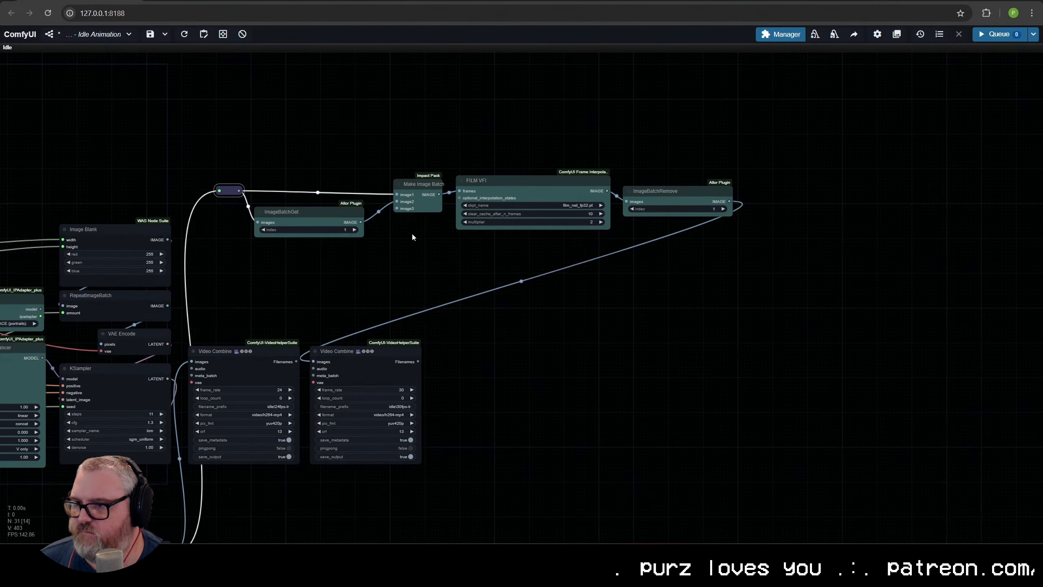
Gather Make Image Batch, FILM VFI and ImageBatchRemove into a compact stack between ImageBatchGet and the Video Combine nodes.
drag(417, 189, 282, 254)
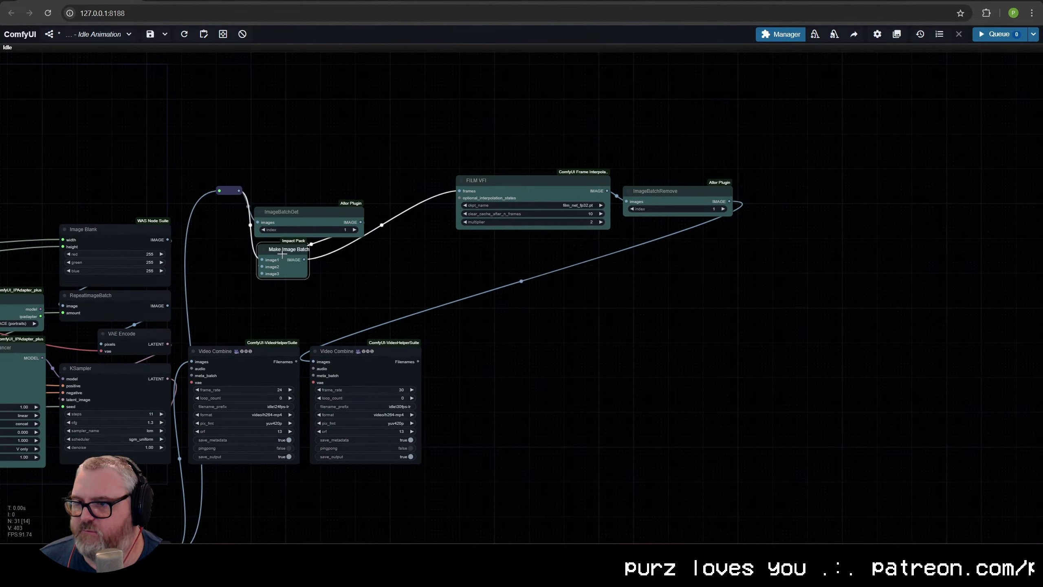
drag(503, 181, 410, 232)
drag(350, 288, 356, 250)
drag(685, 191, 373, 313)
click(457, 290)
Tighten the stack with Make Image Batch beside ImageBatchGet, FILM VFI beneath them above ImageBatchRemove, and the reroute node beside ImageBatchGet.
drag(455, 288, 358, 206)
click(429, 210)
drag(231, 187, 240, 193)
click(374, 192)
drag(468, 293, 347, 160)
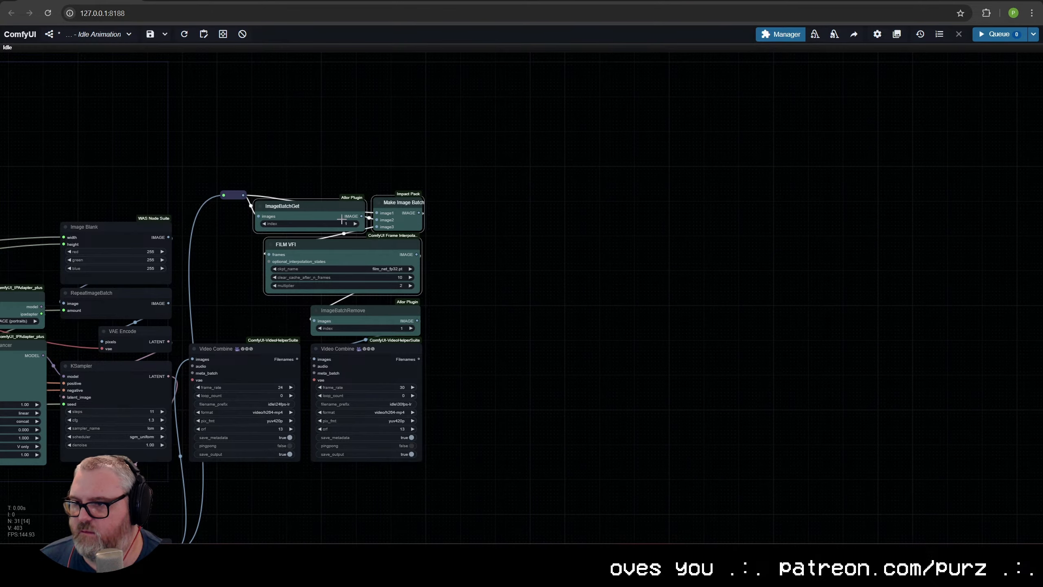
drag(367, 308, 368, 309)
click(531, 319)
Enter the negative prompt "nsfw, nude" in the red CLIP Text Encode node.
drag(531, 321, 650, 243)
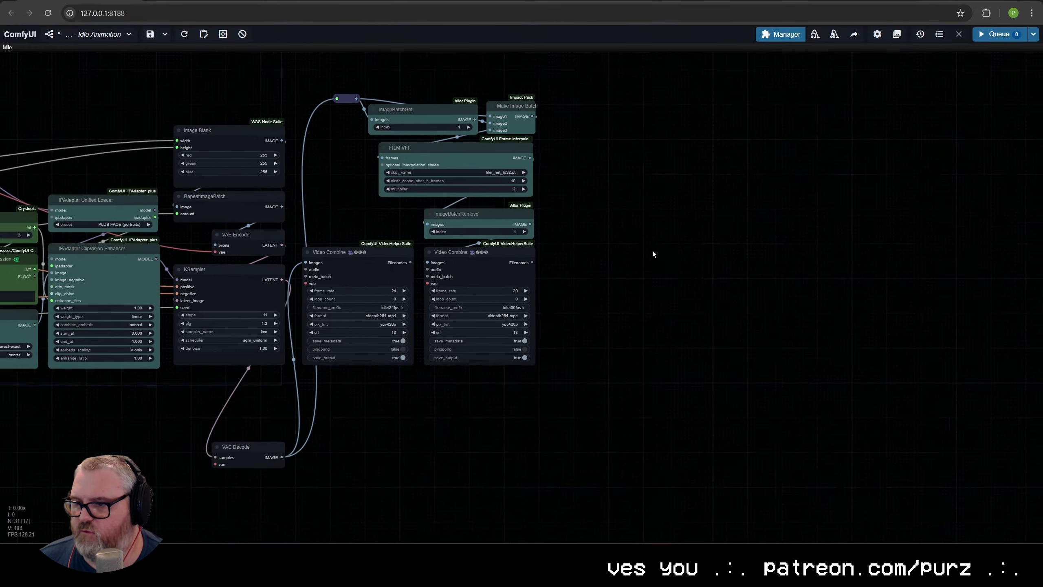
scroll(591, 312, up, 6)
scroll(254, 337, down, 4)
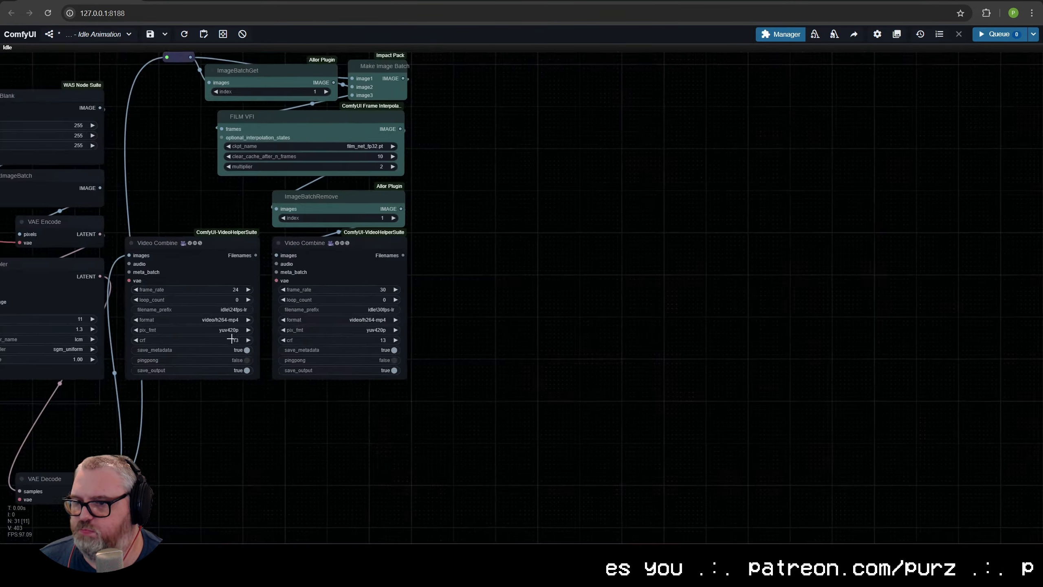
drag(231, 337, 786, 305)
scroll(432, 298, down, 2)
drag(369, 283, 531, 320)
drag(262, 423, 524, 484)
scroll(390, 395, up, 3)
drag(444, 363, 448, 359)
click(388, 438)
text(nsfw, nude)
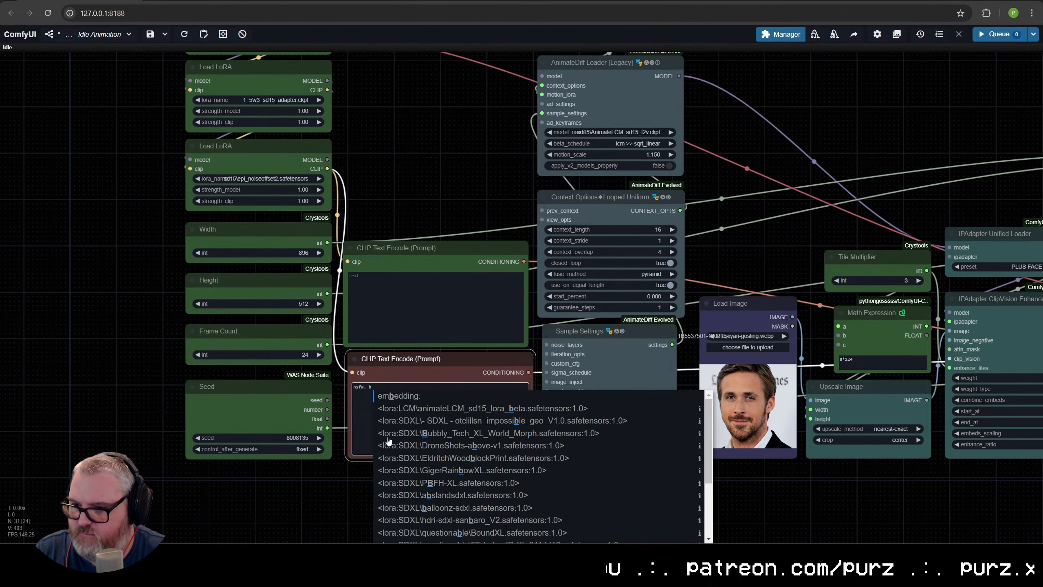
Shrink both CLIP Text Encode nodes to a short text area and place the green one directly above the red one.
drag(533, 459, 527, 381)
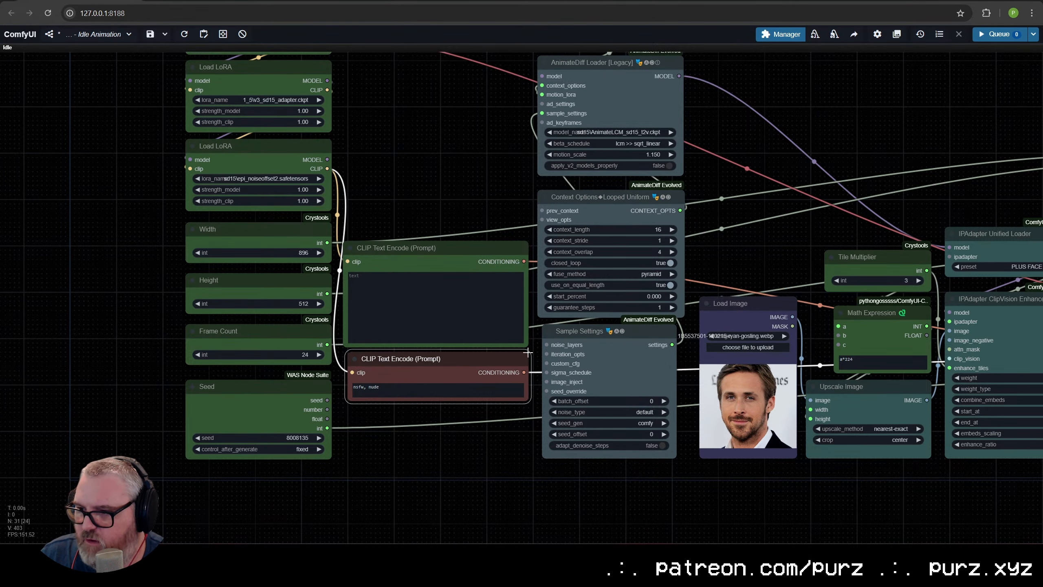
drag(525, 344, 530, 286)
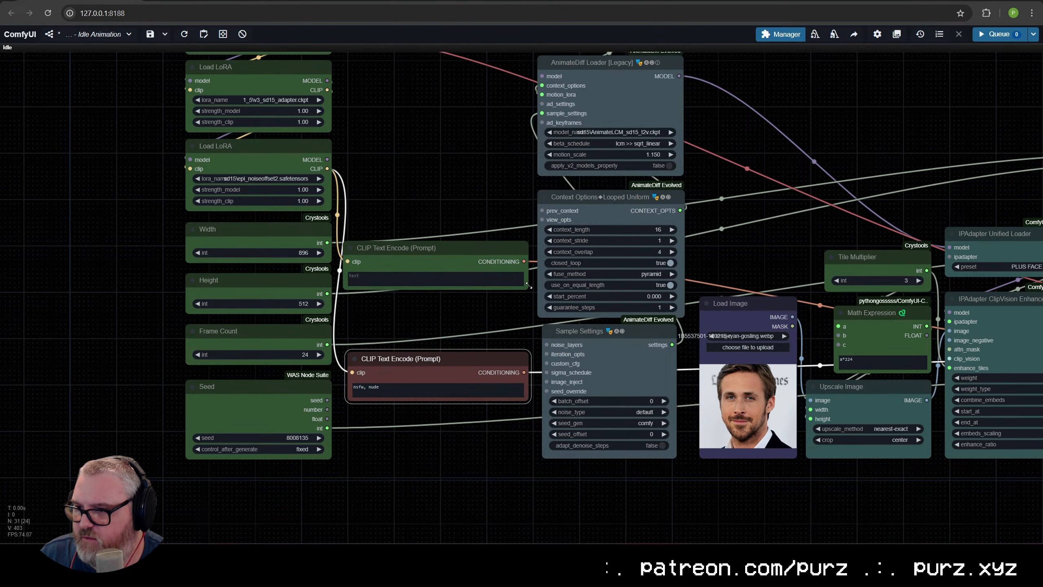
drag(484, 249, 484, 305)
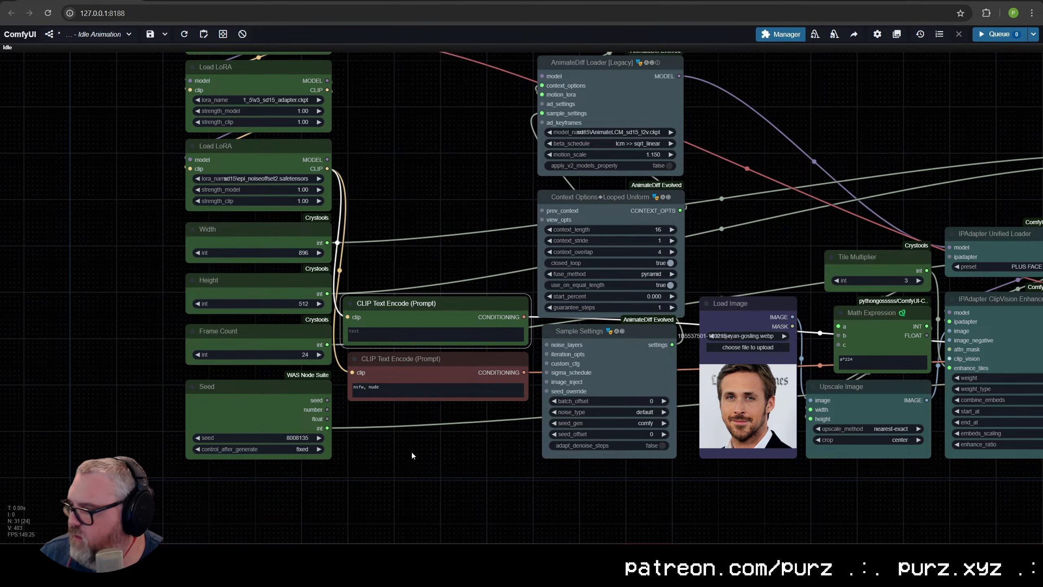
Open the node search in the empty canvas area below the CLIP Text Encode nodes.
click(423, 457)
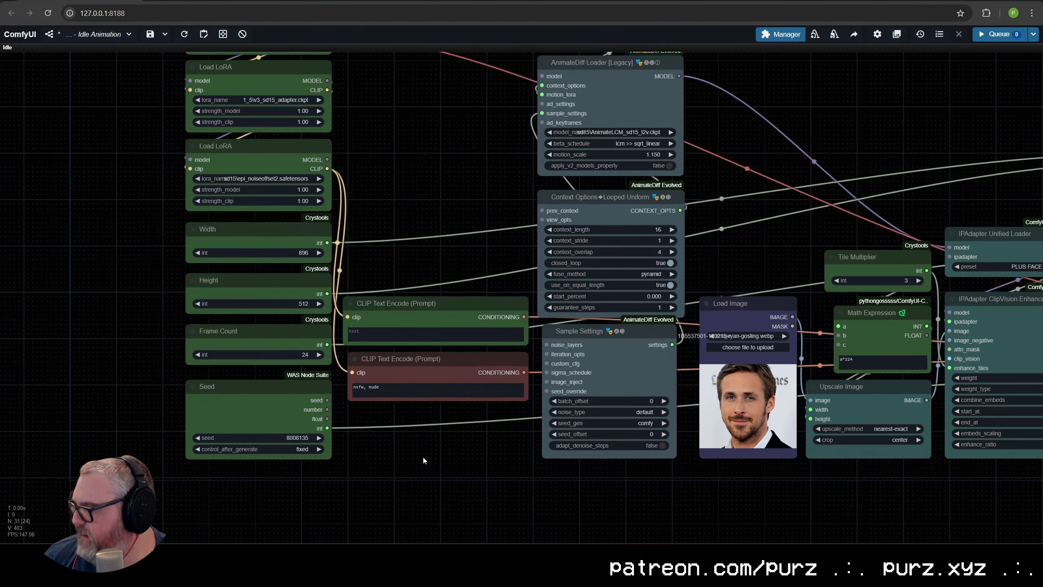
double_click(384, 457)
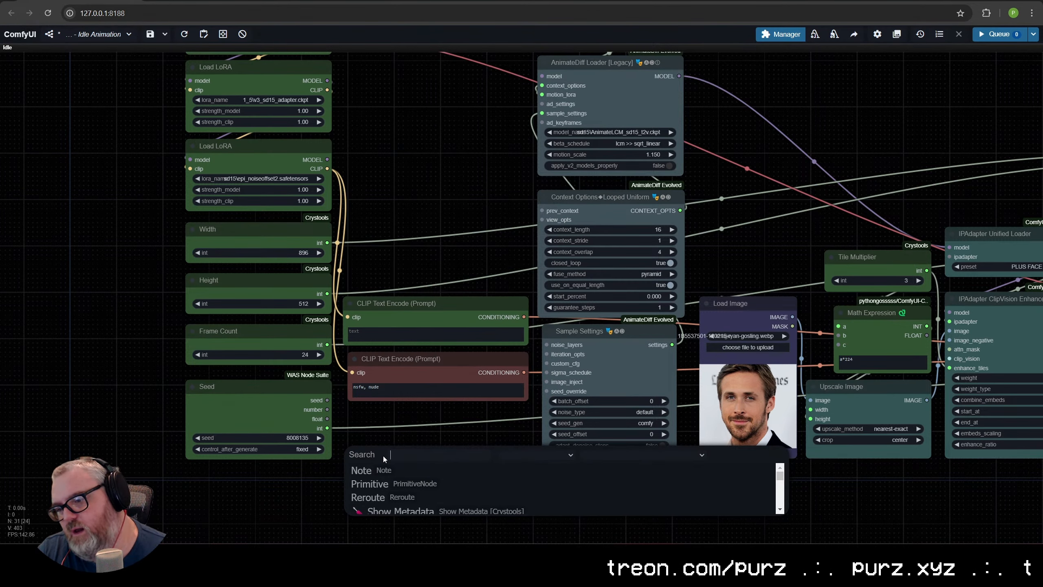
Add a Florence2Run node in the empty area below the two CLIP Text Encode prompt nodes.
text(flore)
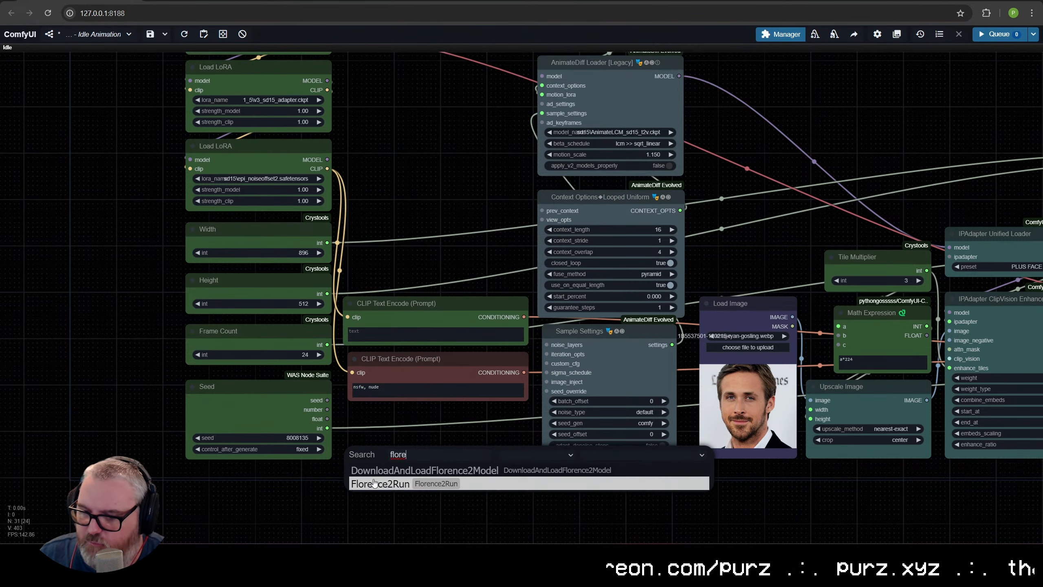
click(374, 482)
drag(374, 483, 212, 297)
drag(296, 277, 255, 314)
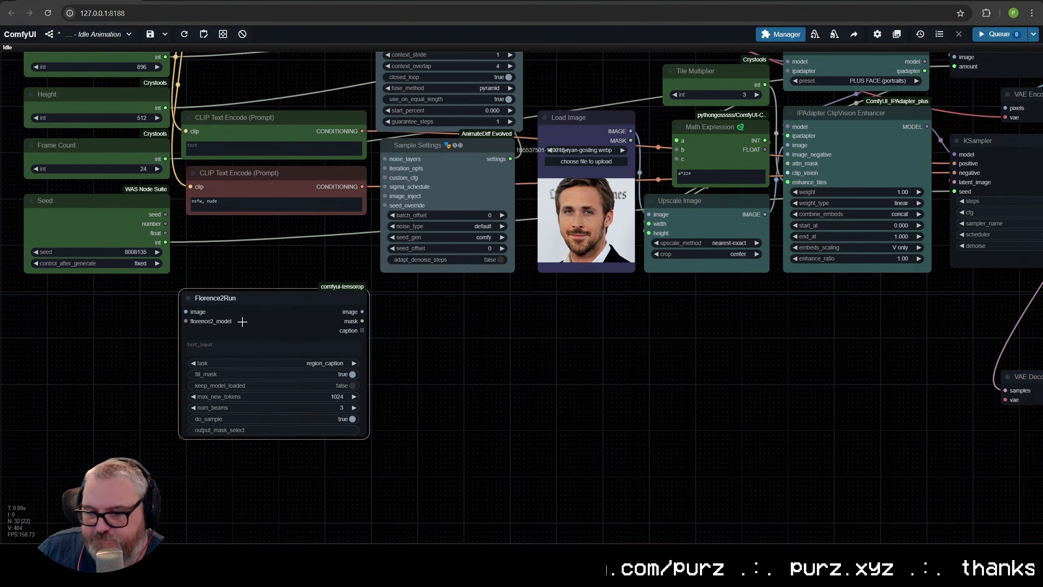
drag(227, 321, 454, 322)
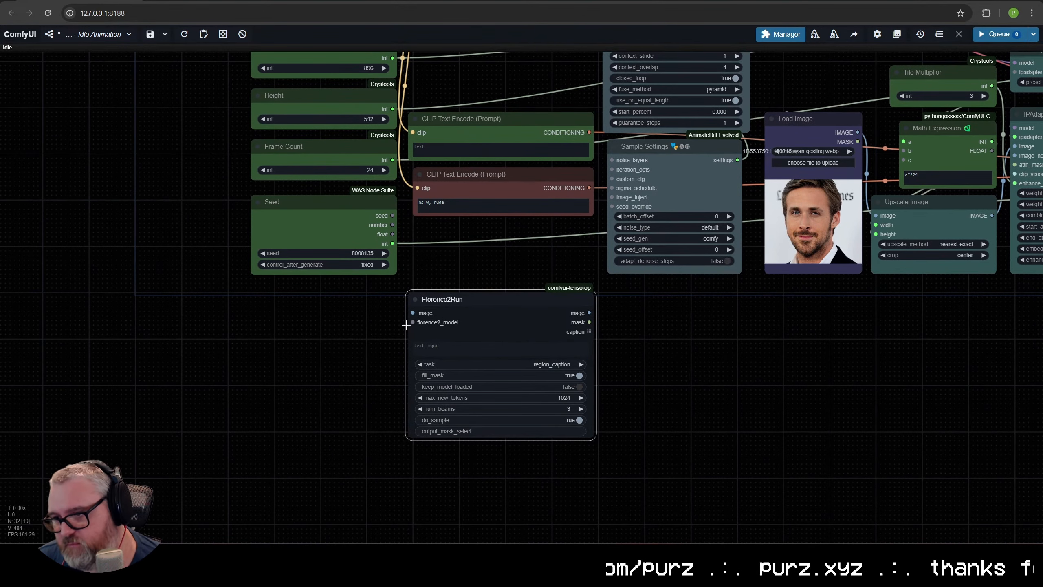
Feed Florence2Run's florence2_model input from a new DownloadAndLoadFlorence2Model node placed beside it, with the model set to microsoft/Florence-2-large-ft.
drag(413, 323, 176, 311)
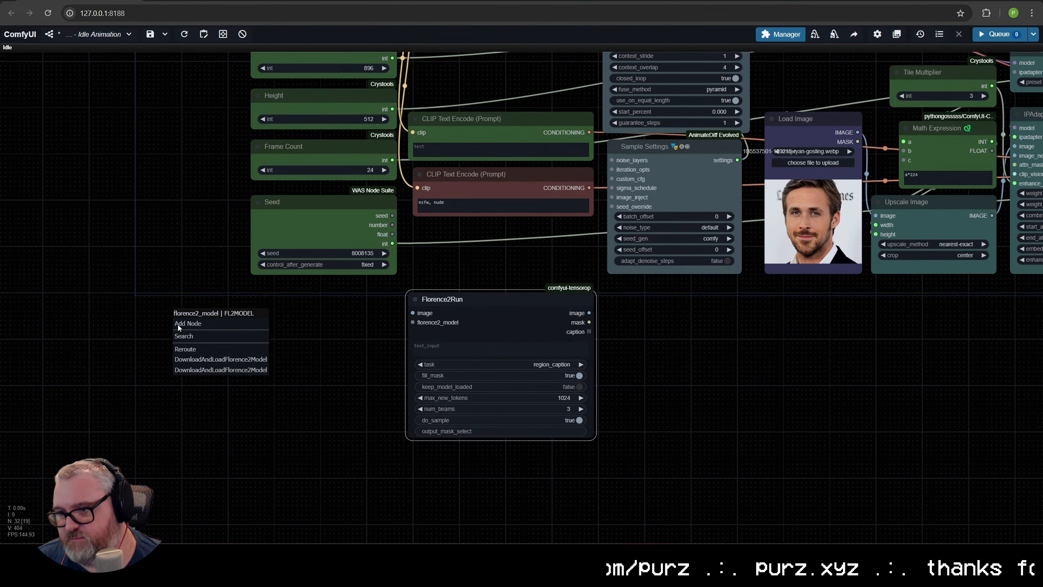
click(227, 361)
drag(239, 304, 304, 305)
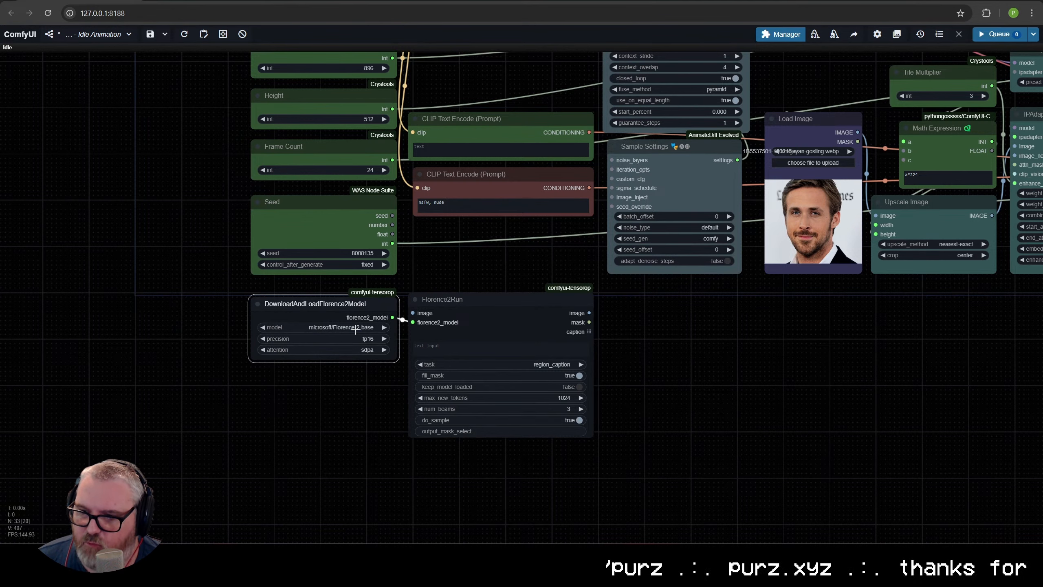
click(349, 327)
click(372, 363)
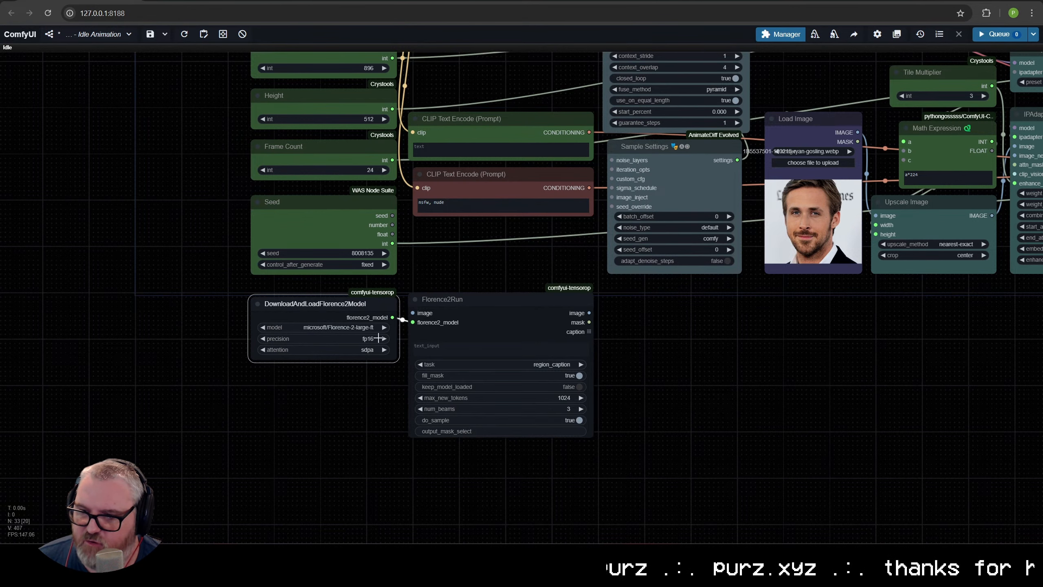
Set the Florence2Run task to more_detailed_caption.
scroll(372, 368, up, 4)
click(616, 362)
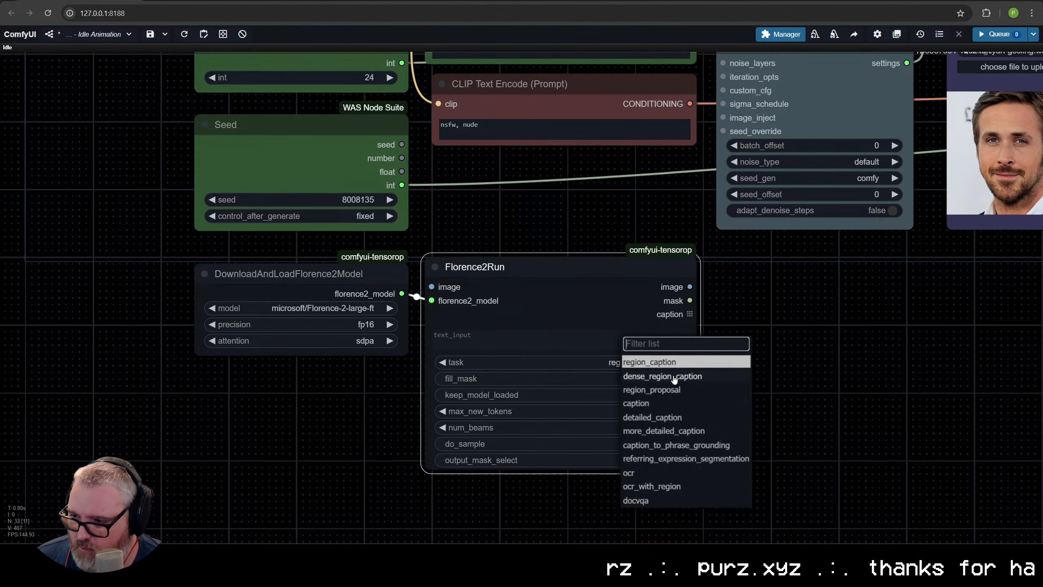
click(659, 432)
Connect the Load Image node's IMAGE output to the image input of Florence2Run.
drag(731, 334, 583, 328)
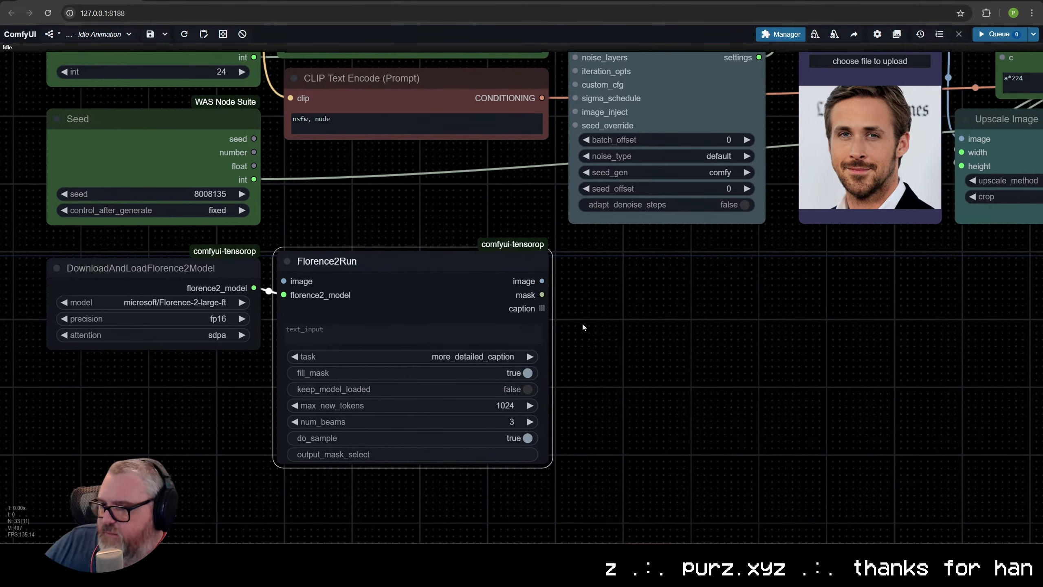
scroll(722, 384, down, 3)
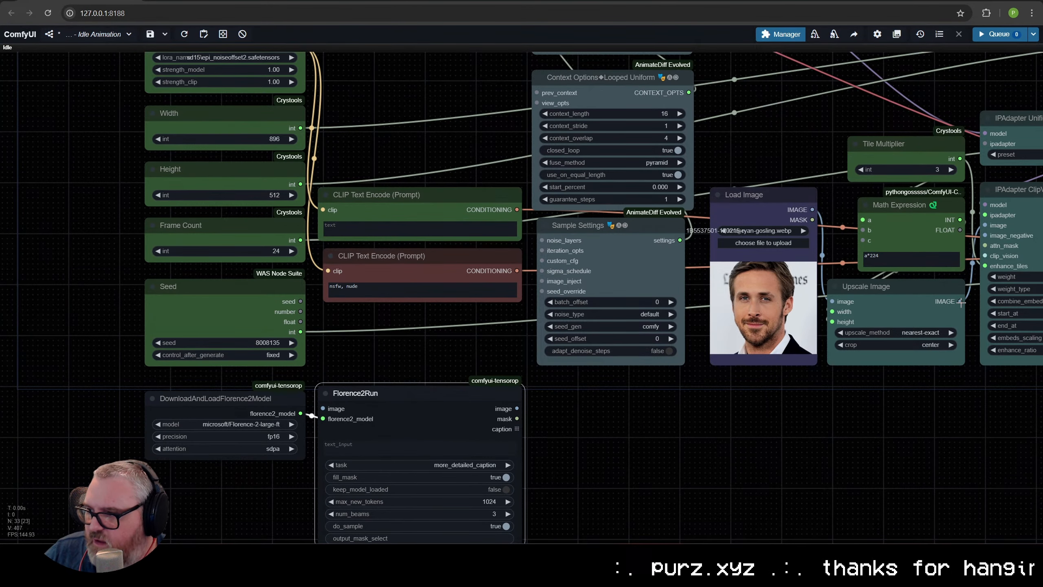
drag(960, 301, 829, 443)
drag(813, 210, 323, 407)
drag(549, 488, 496, 346)
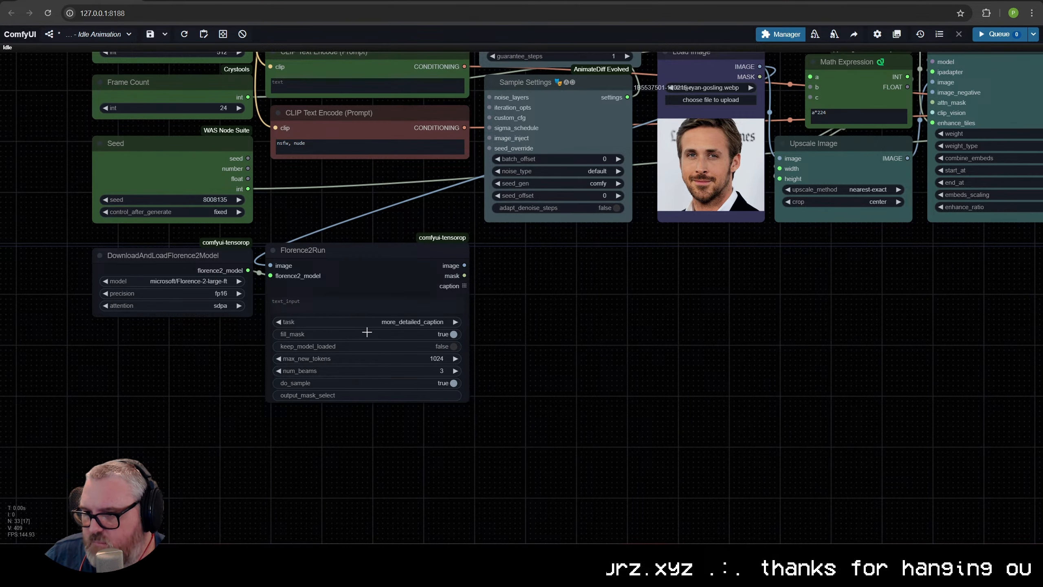
Add a Show Text node fed by Florence2Run's caption output and place it beside that node.
drag(463, 285, 532, 297)
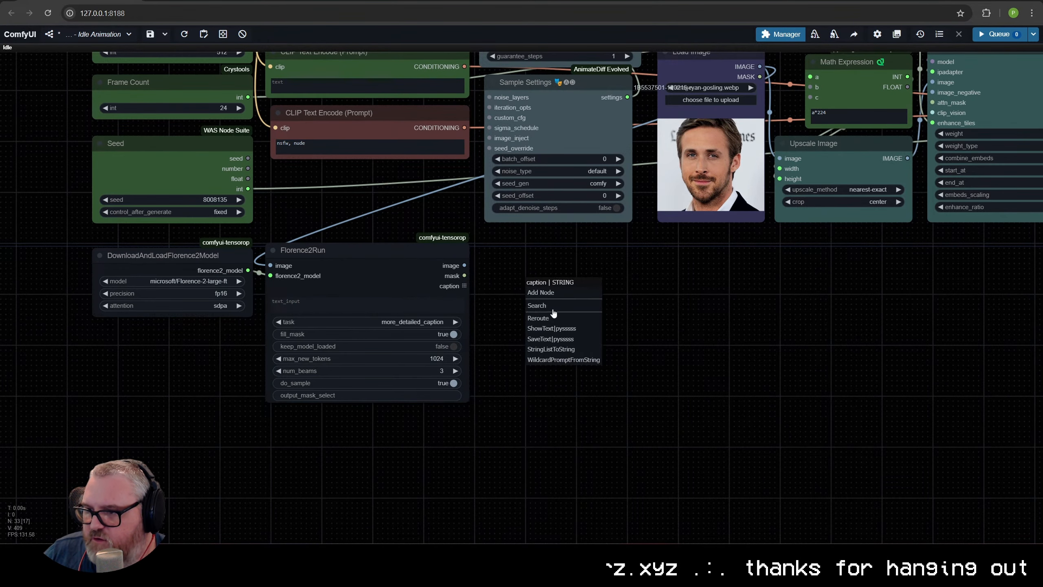
click(552, 307)
text(showt)
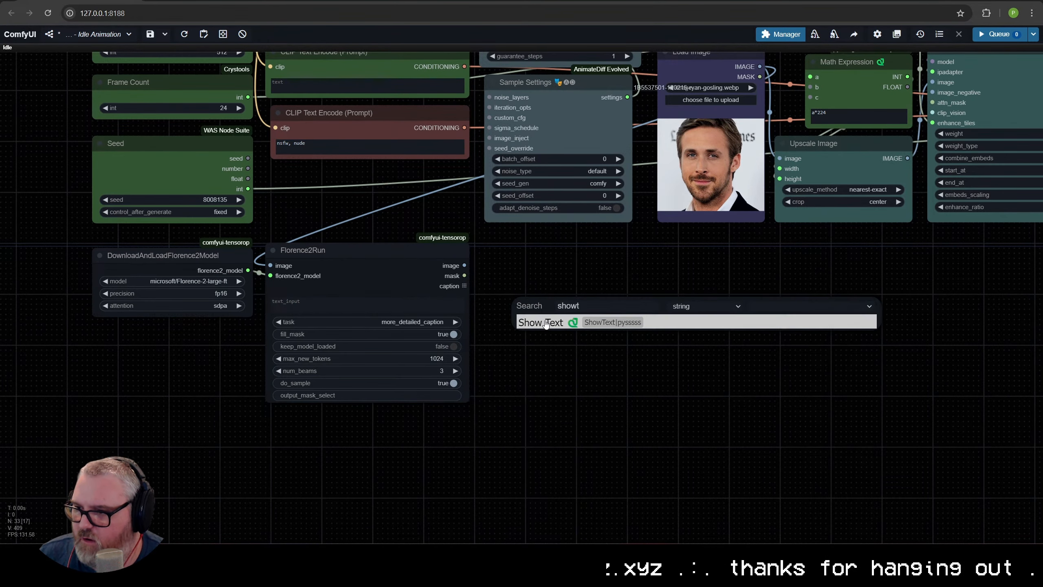
click(550, 323)
drag(599, 299, 528, 250)
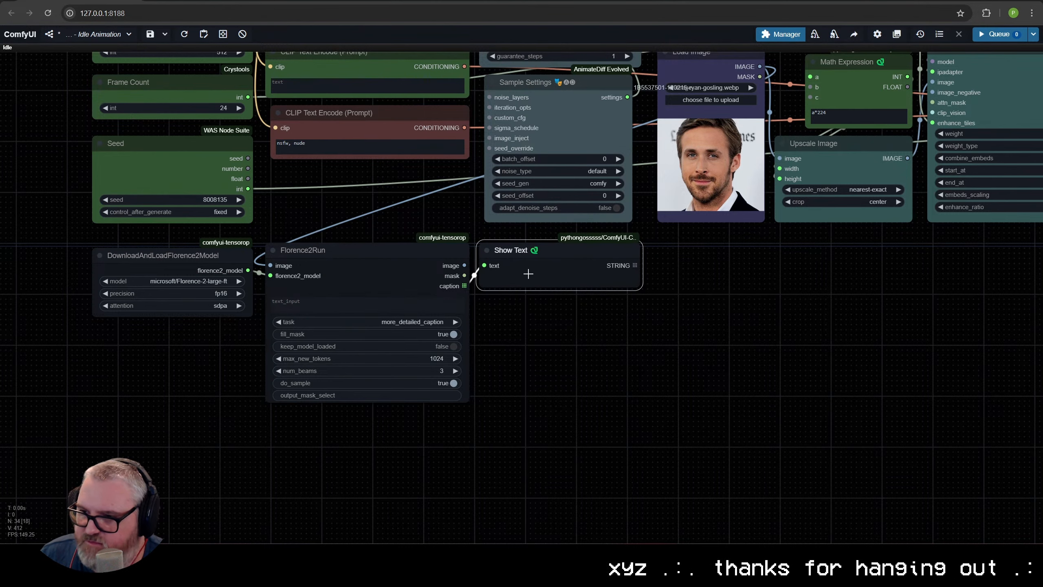
click(570, 370)
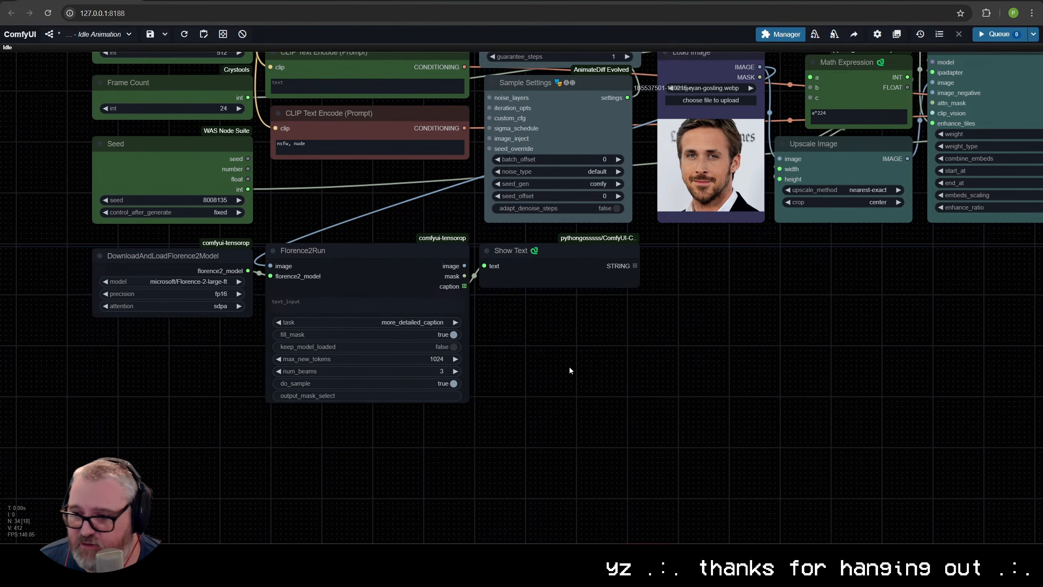
Search for the CLIP_Interrogator node and add it directly below Florence2Run.
double_click(283, 462)
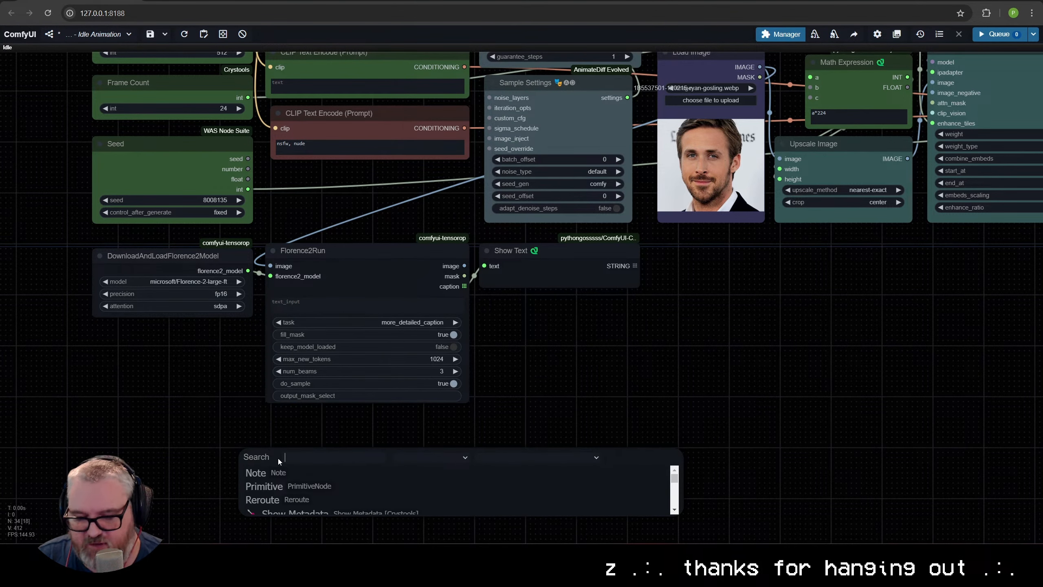
text(clip int)
key(BackSpace)
key(BackSpace)
key(BackSpace)
key(BackSpace)
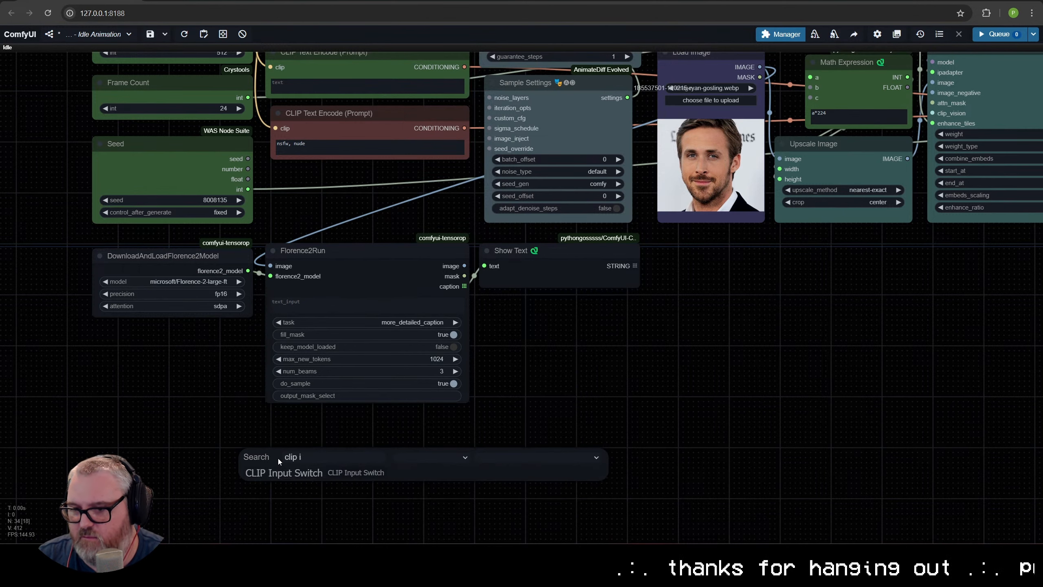
text(i)
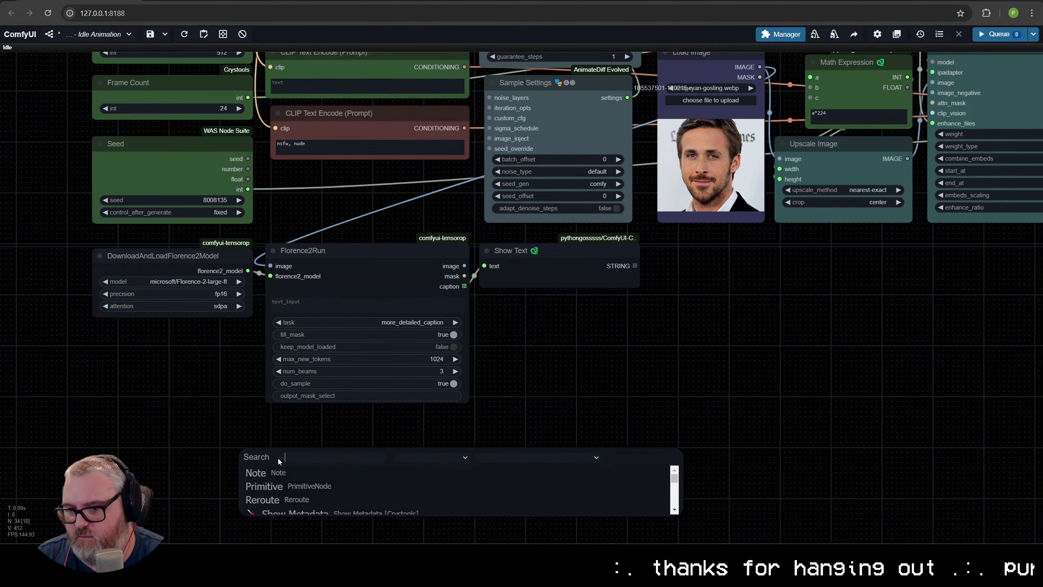
key(BackSpace)
text(int)
key(BackSpace)
key(BackSpace)
key(BackSpace)
key(BackSpace)
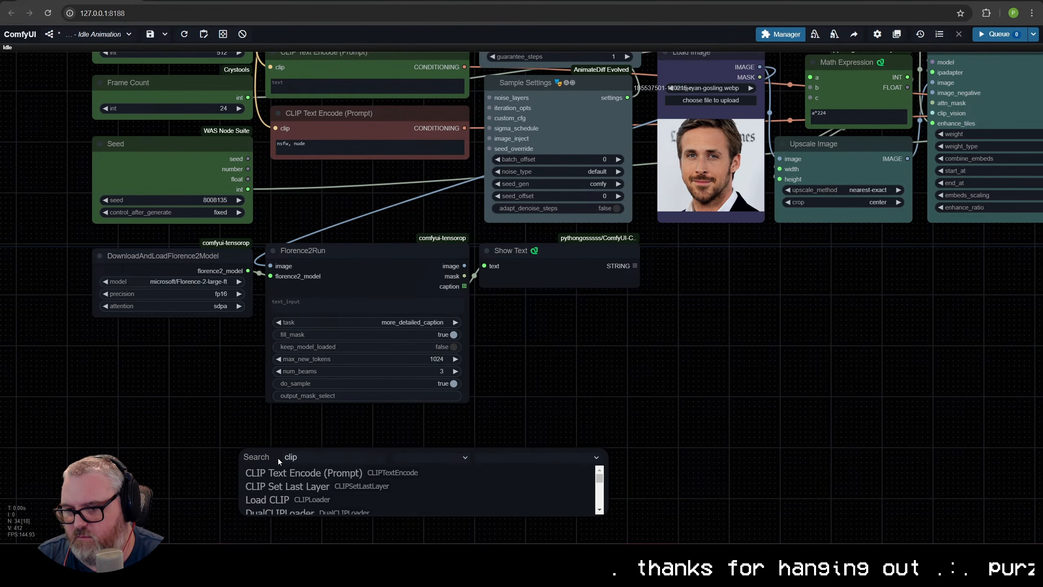
text(int)
key(BackSpace)
key(BackSpace)
key(BackSpace)
key(BackSpace)
key(BackSpace)
key(BackSpace)
key(BackSpace)
text(interr)
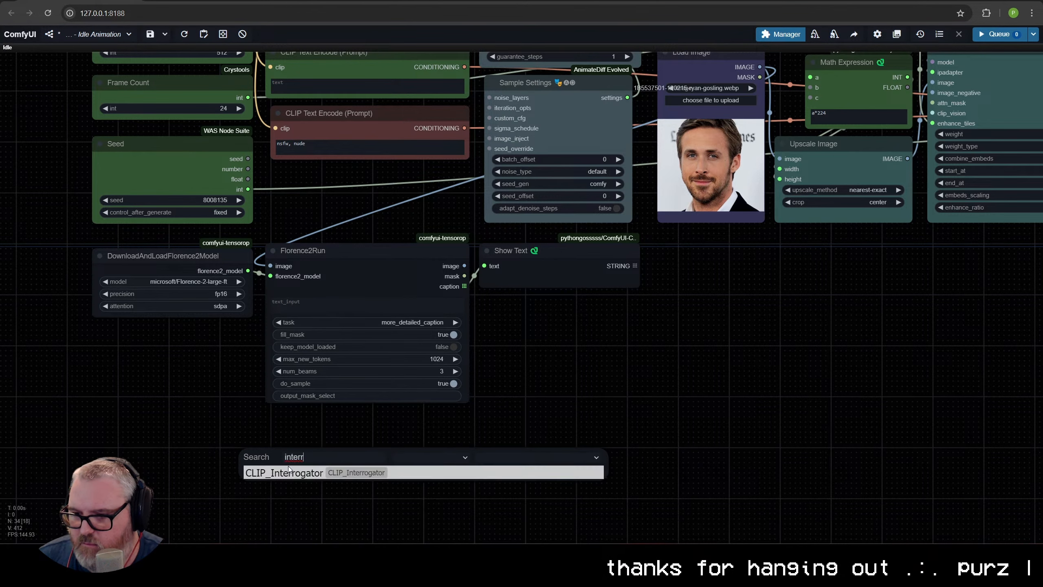
click(288, 468)
drag(348, 459, 340, 432)
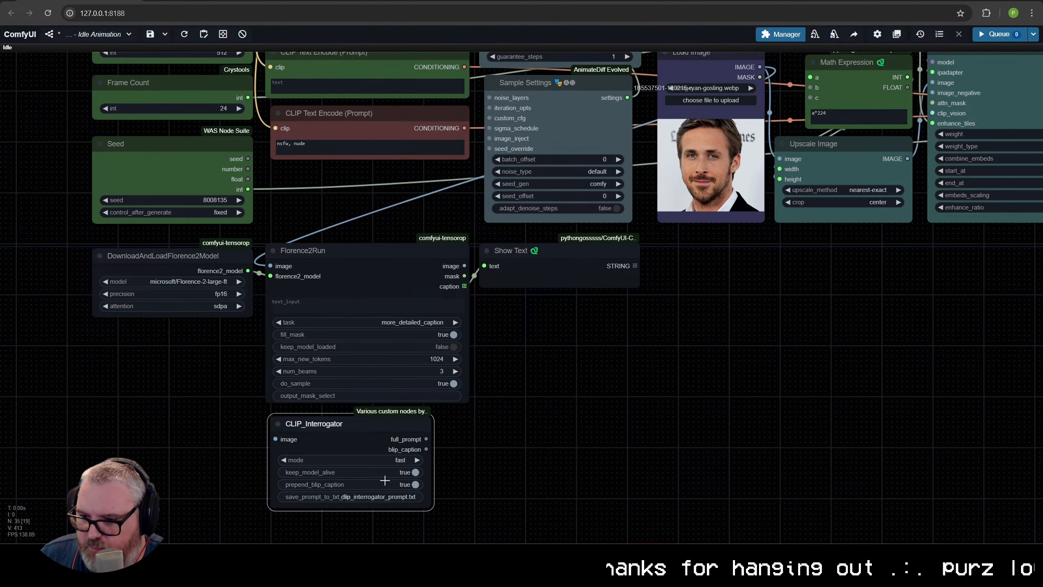
Widen the CLIP_Interrogator node to about Florence2Run's width and set prepend_blip_caption to false.
drag(430, 508, 464, 506)
click(517, 493)
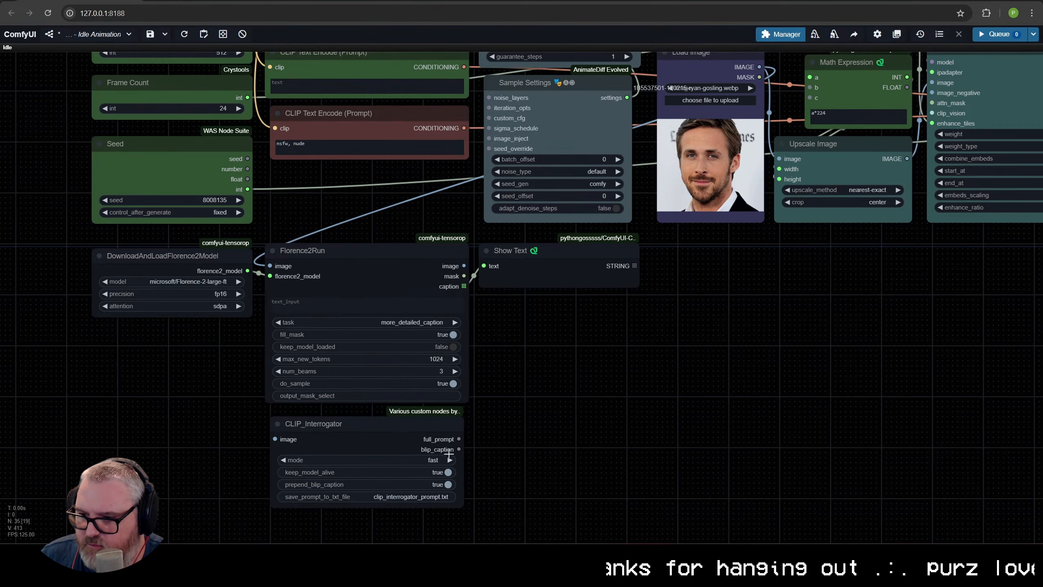
click(438, 485)
scroll(460, 480, up, 5)
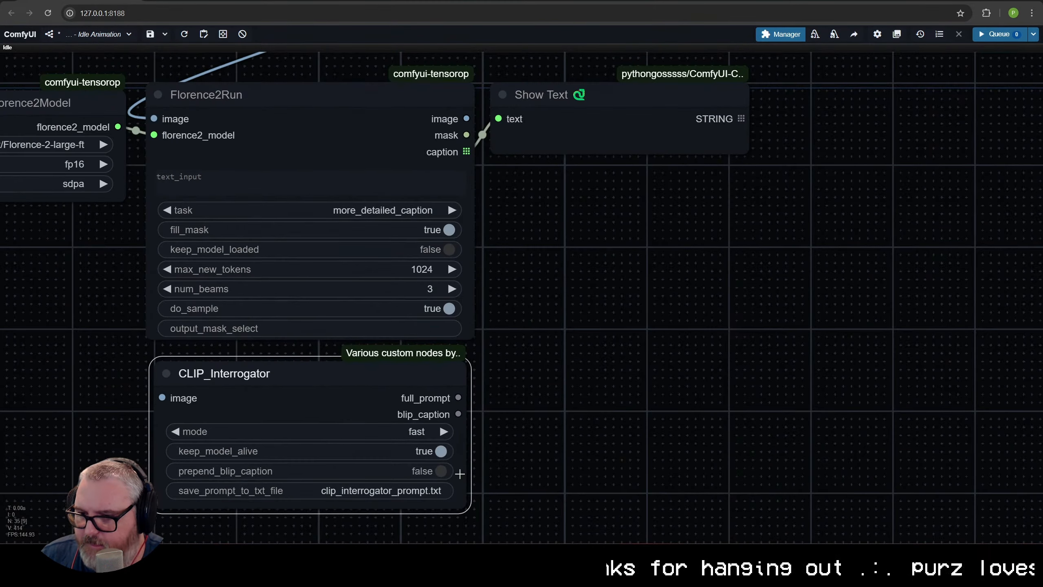
scroll(520, 418, down, 6)
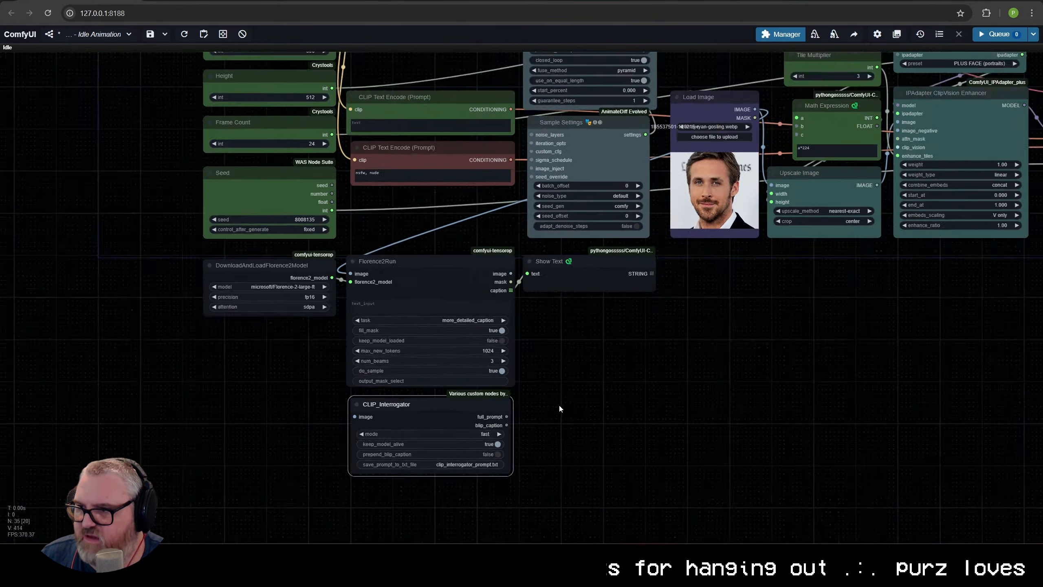
Connect the Load Image node's IMAGE output to the image input of CLIP_Interrogator.
scroll(639, 210, up, 1)
drag(639, 209, 597, 290)
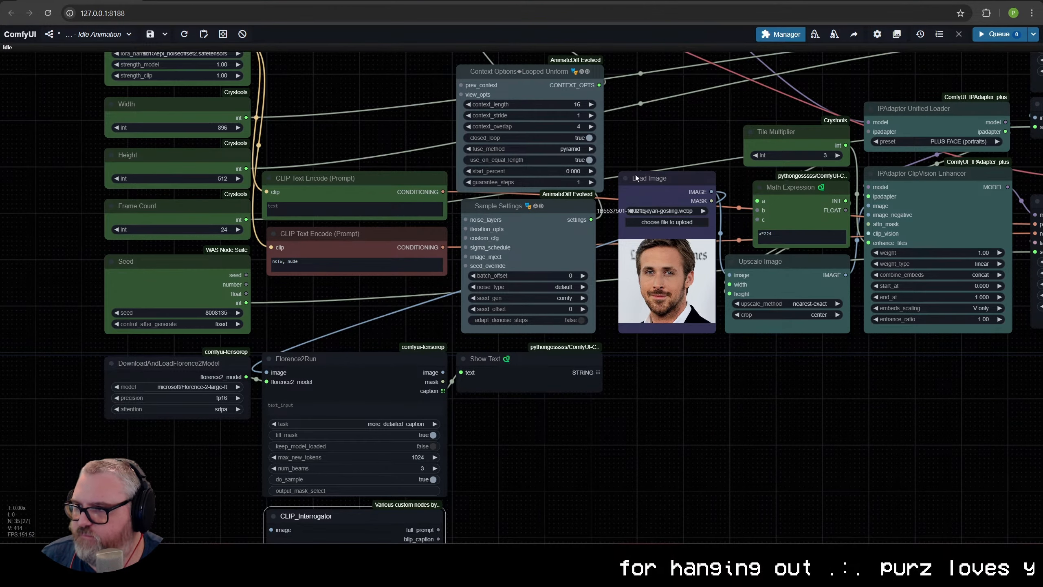
drag(712, 192, 332, 360)
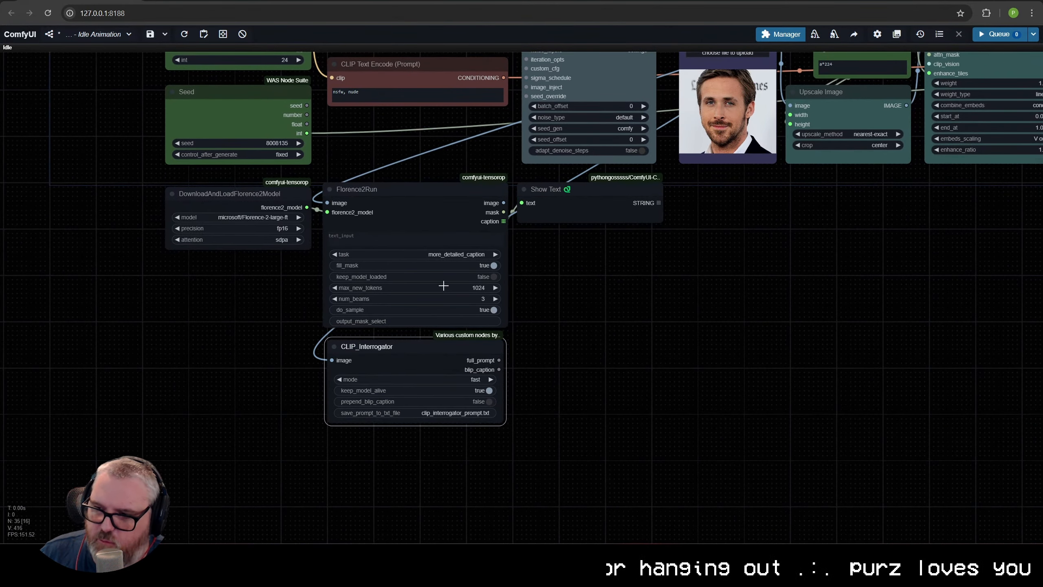
Duplicate the Show Text node beside CLIP_Interrogator and connect the full_prompt output to the copy's text input.
drag(500, 373, 537, 356)
click(507, 364)
drag(539, 324, 540, 322)
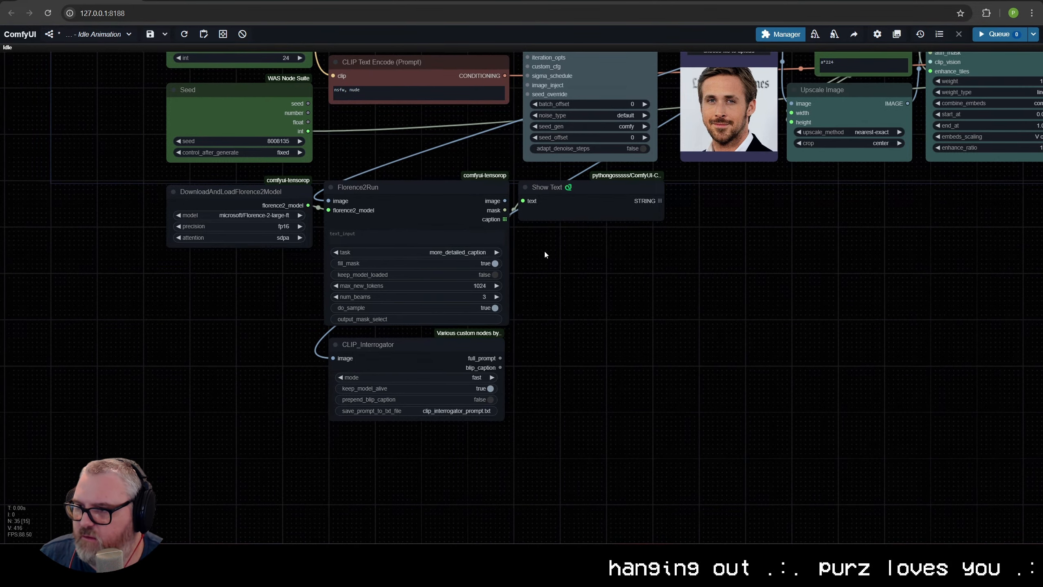
click(550, 182)
key(ctrl+c)
key(ctrl+v)
drag(674, 213, 587, 344)
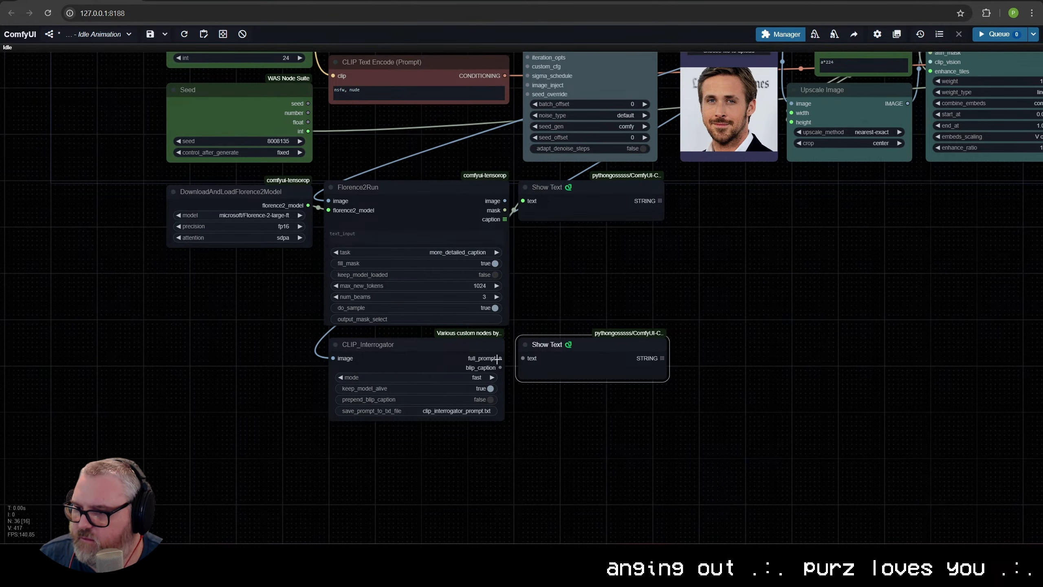
drag(500, 358, 537, 360)
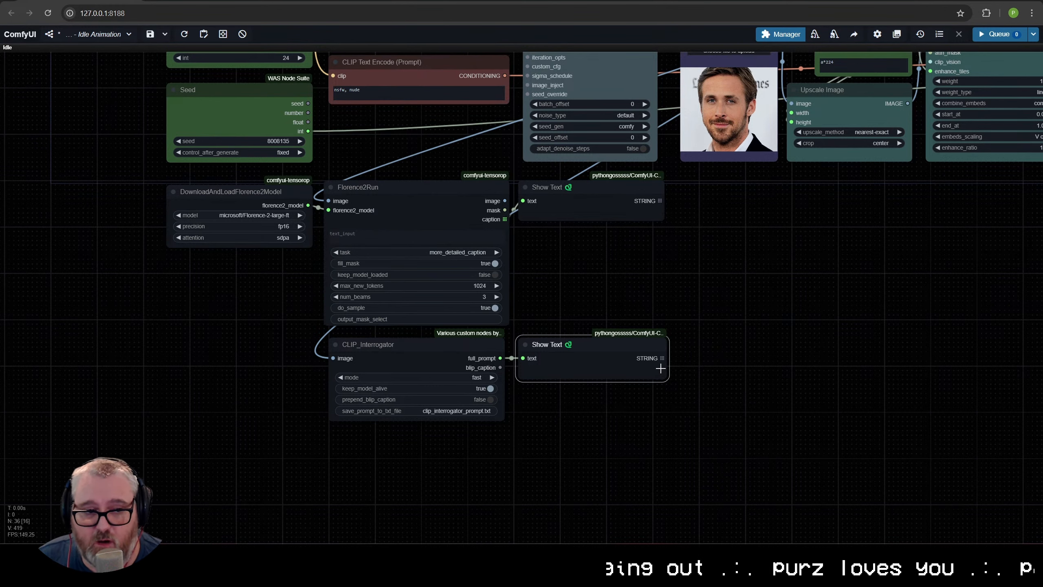
Add a String Concatenate (JWStringConcat) node to the right of the upper Show Text node.
double_click(653, 271)
text(st)
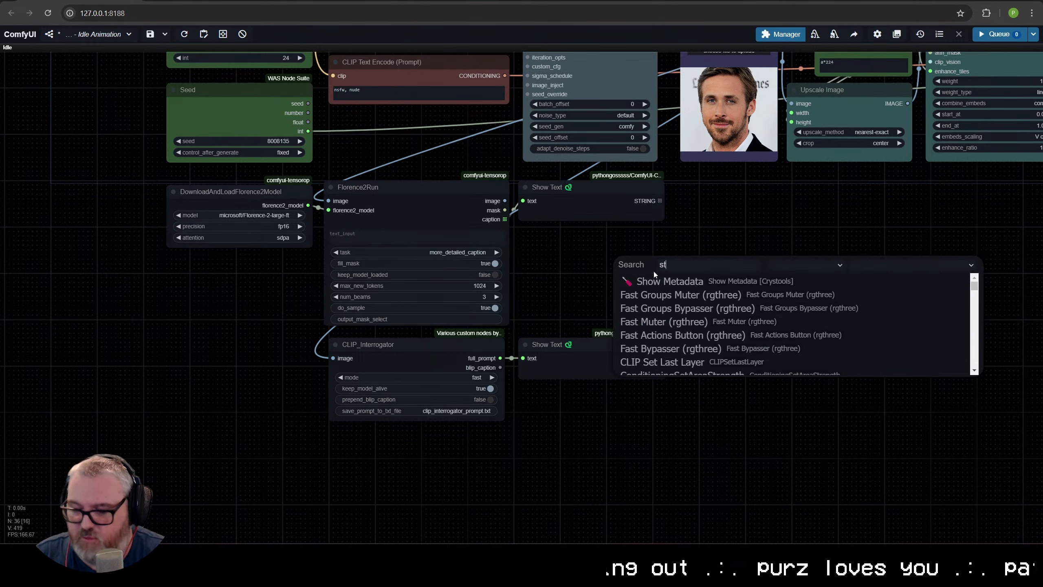
text(ring con)
key(Down)
key(Down)
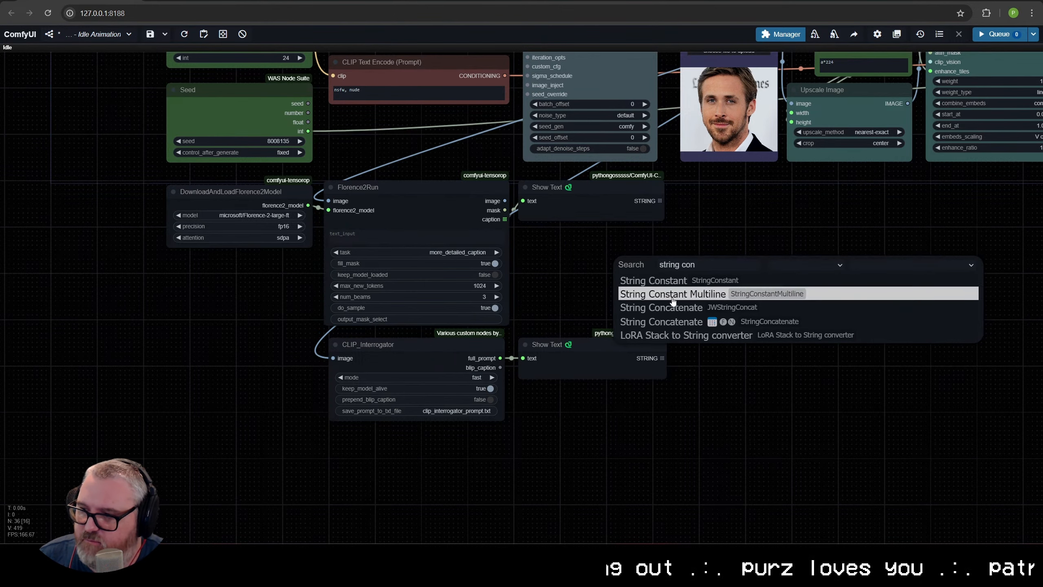
key(Return)
drag(787, 262, 791, 197)
Duplicate the String Concatenate node and place the copy directly below the original.
key(ctrl+c)
key(ctrl+v)
drag(900, 217, 529, 380)
Enter "4k," as value a of the upper String Concatenate node.
scroll(502, 309, up, 5)
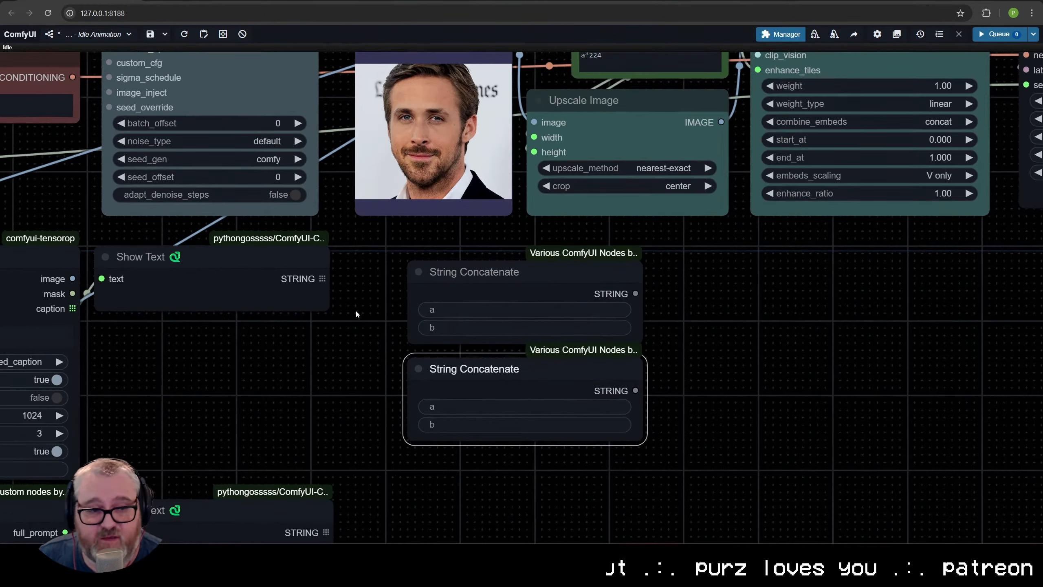
click(488, 315)
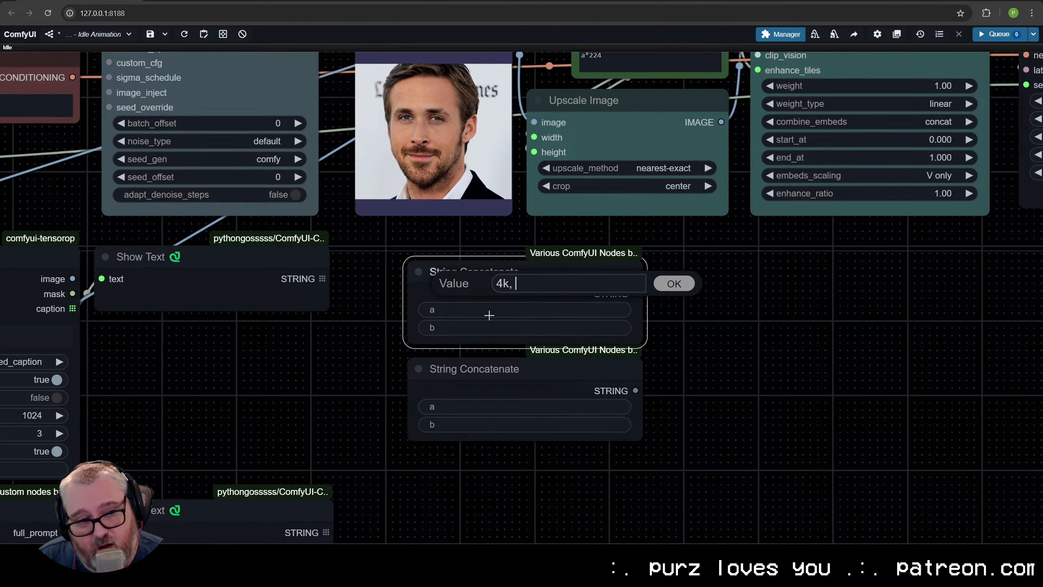
key(Return)
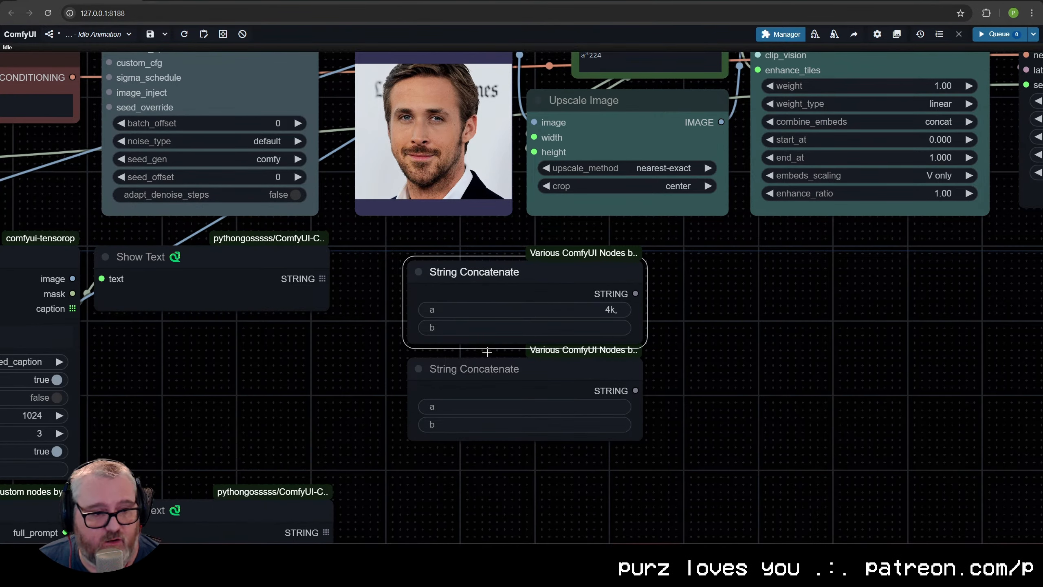
Convert the a widget of the upper String Concatenate node to an input.
right_click(485, 282)
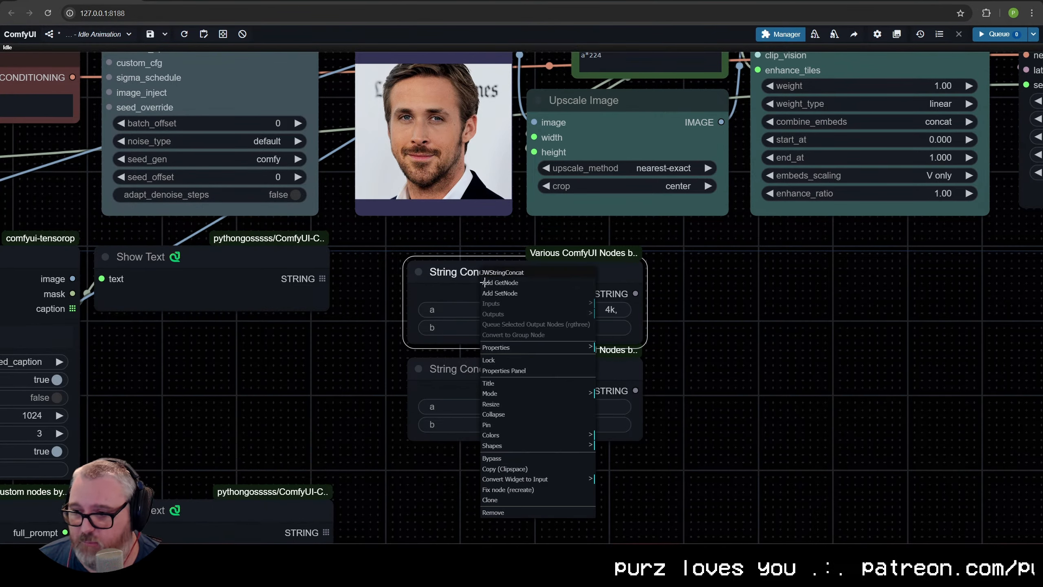
click(532, 480)
click(613, 480)
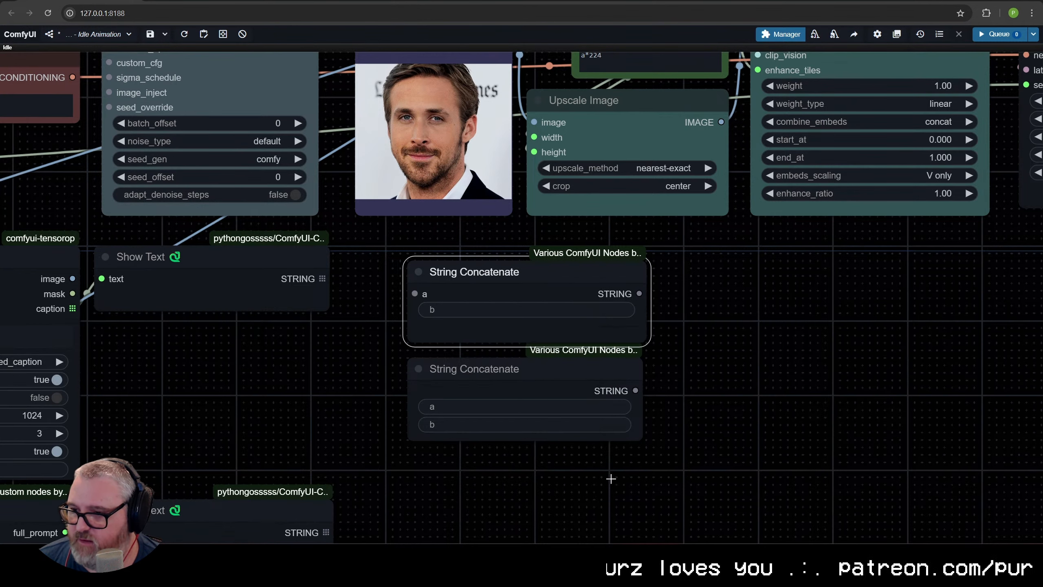
Turn the a input of the upper String Concatenate node back into a widget and convert its b widget to an input.
key(Tab)
right_click(495, 289)
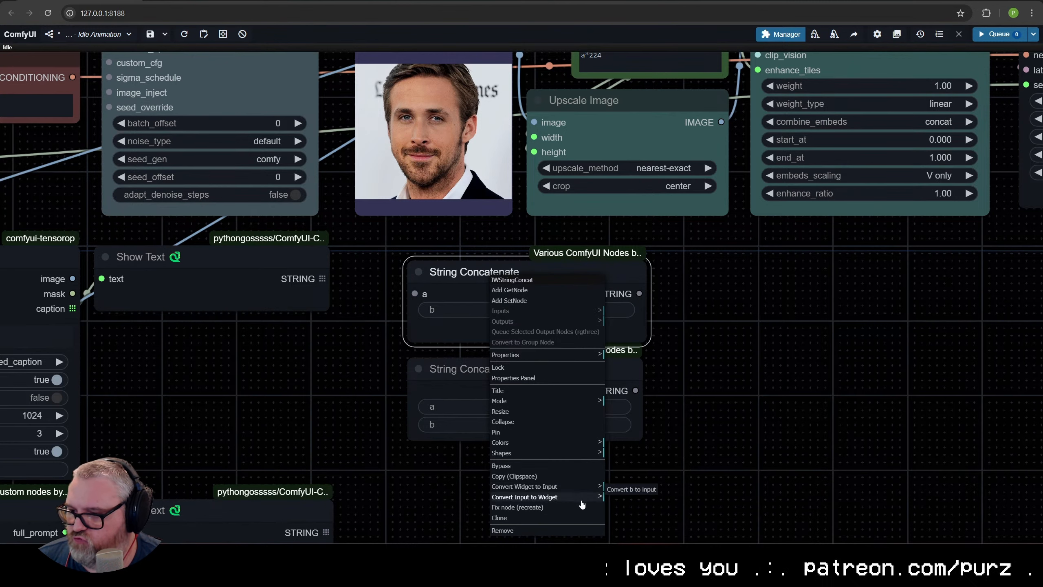
click(600, 496)
click(629, 503)
right_click(509, 288)
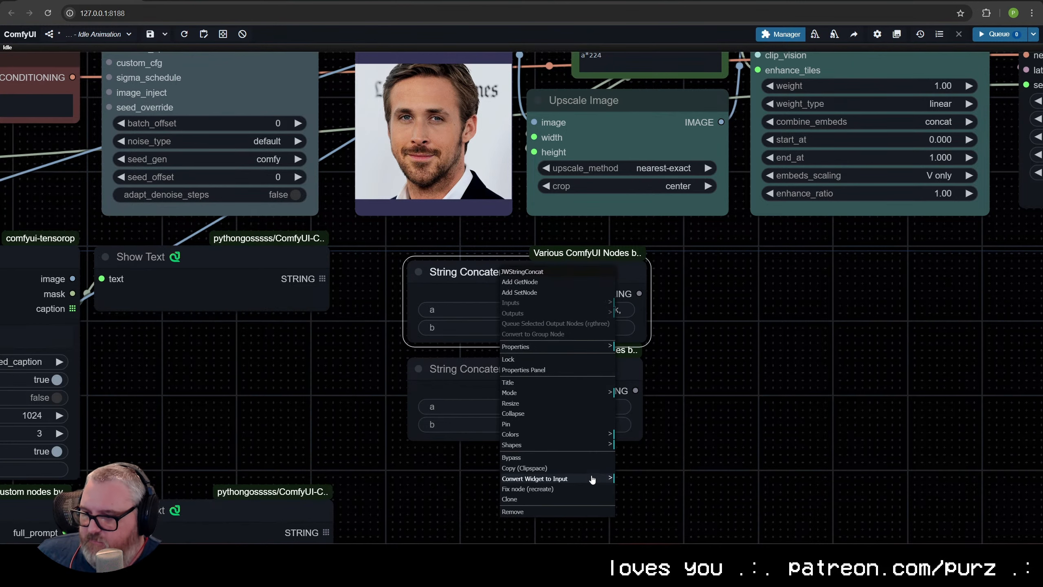
click(637, 489)
Convert both the a and b widgets of the lower String Concatenate node to inputs.
right_click(540, 379)
click(626, 499)
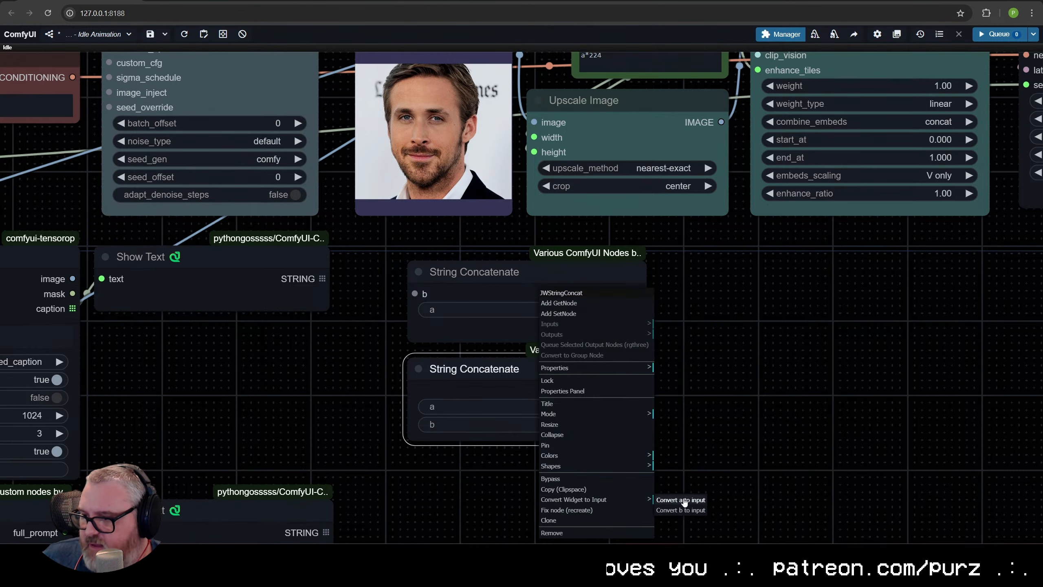
click(669, 498)
right_click(505, 370)
click(604, 489)
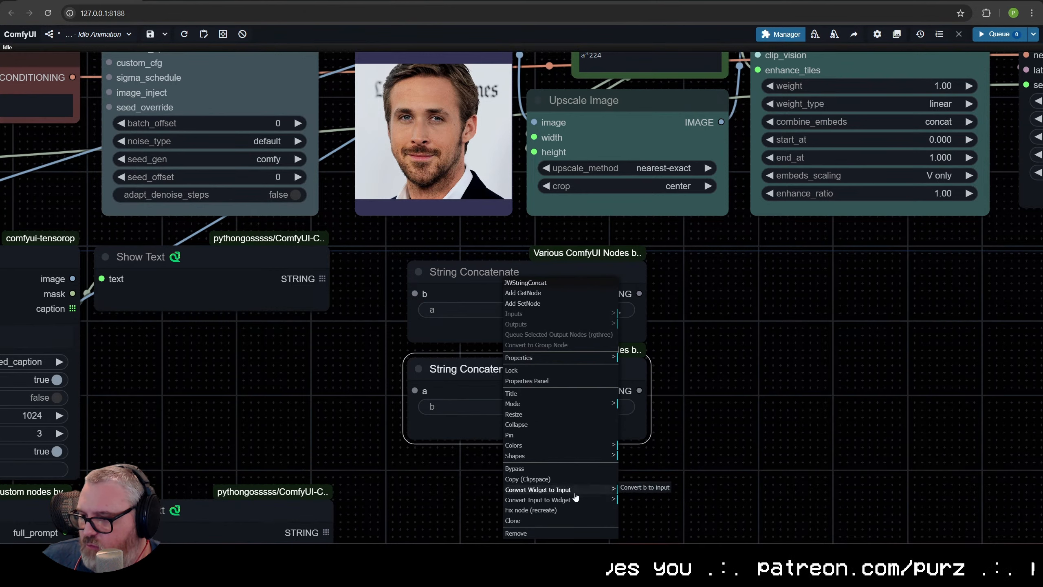
click(642, 488)
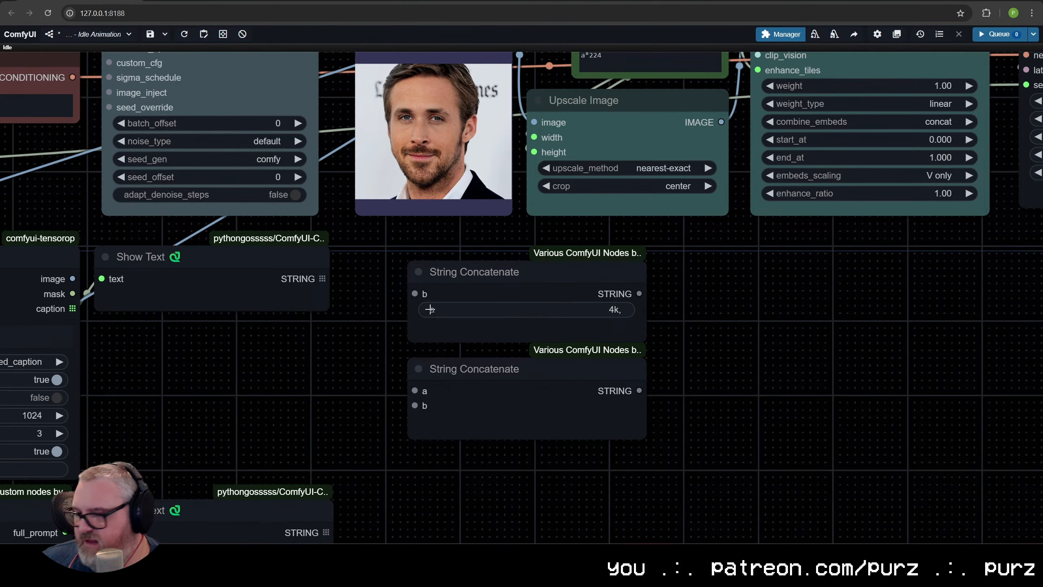
Connect the upper Show Text to the upper String Concatenate's b, and that node's output and the lower Show Text to the lower one's a and b.
drag(334, 324, 472, 241)
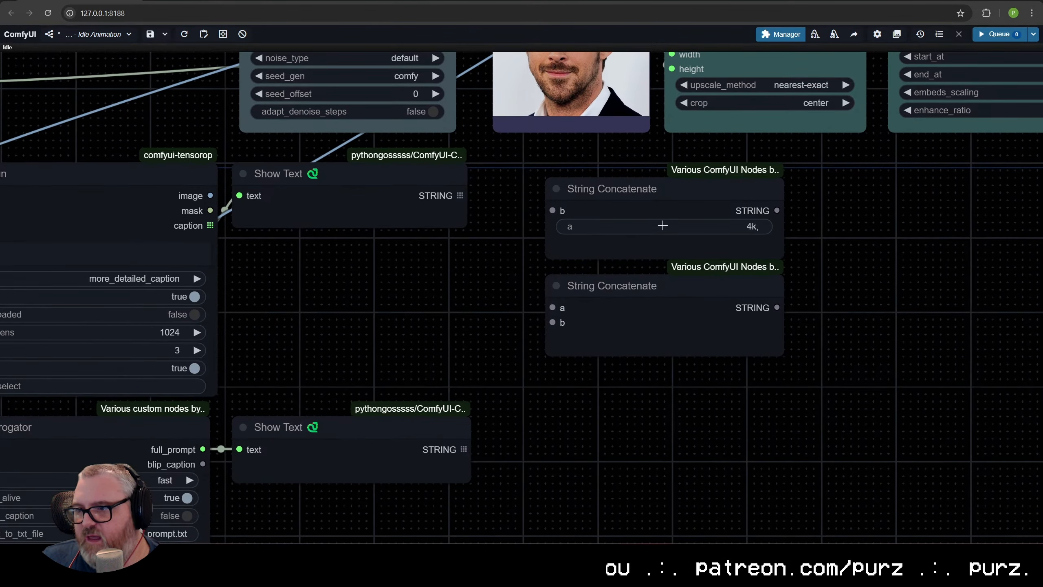
drag(460, 192, 553, 210)
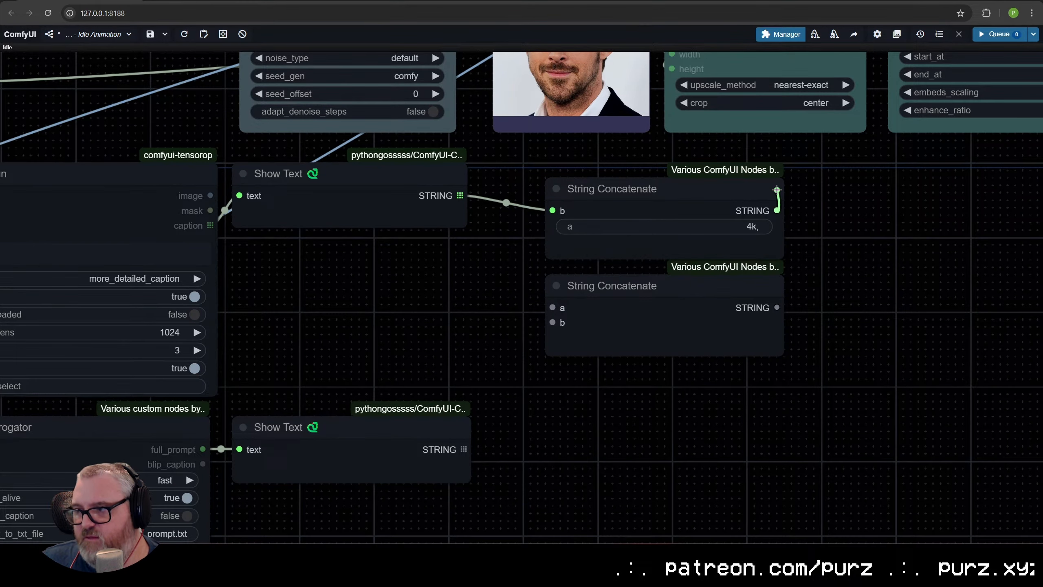
drag(777, 209, 553, 308)
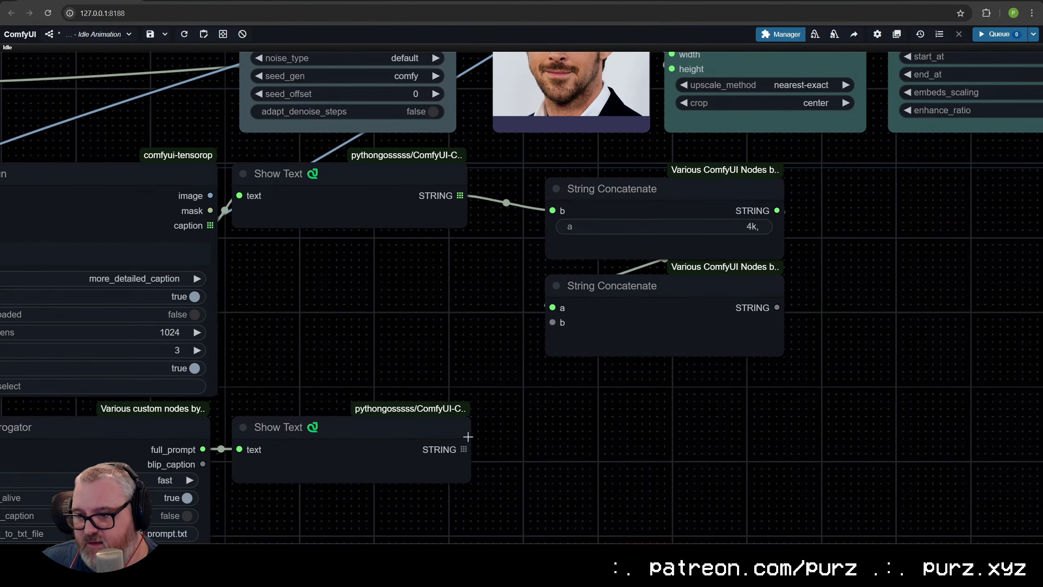
drag(467, 436, 553, 322)
Duplicate the lower Show Text node below the second String Concatenate node and feed that node's STRING output into the copy.
click(382, 431)
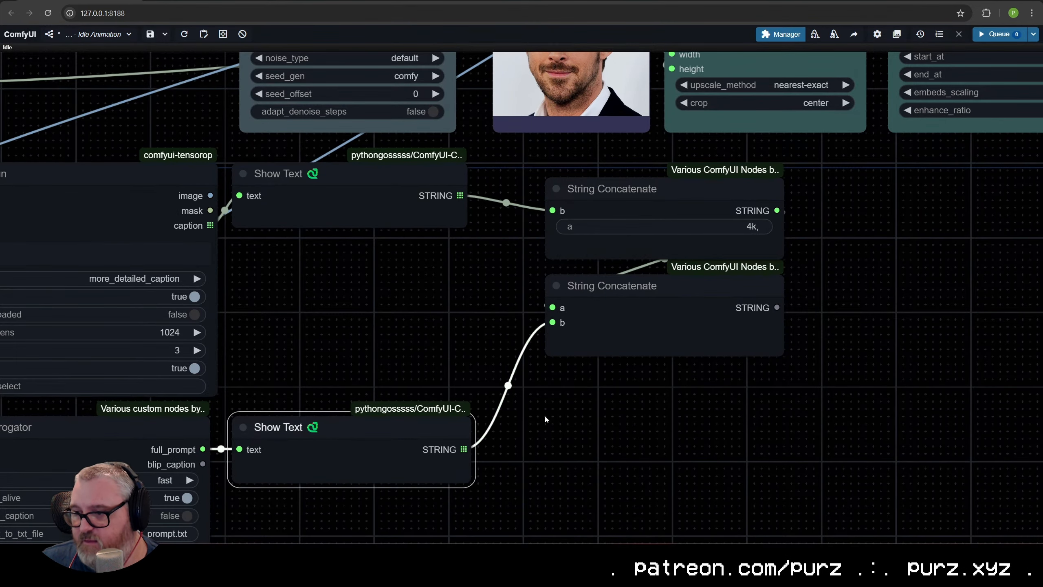
key(ctrl+c)
key(ctrl+v)
drag(608, 394, 592, 410)
drag(777, 308, 574, 441)
Spread the two String Concatenate nodes and the final Show Text node out in sequence to the right of the upper Show Text node.
drag(684, 259, 624, 244)
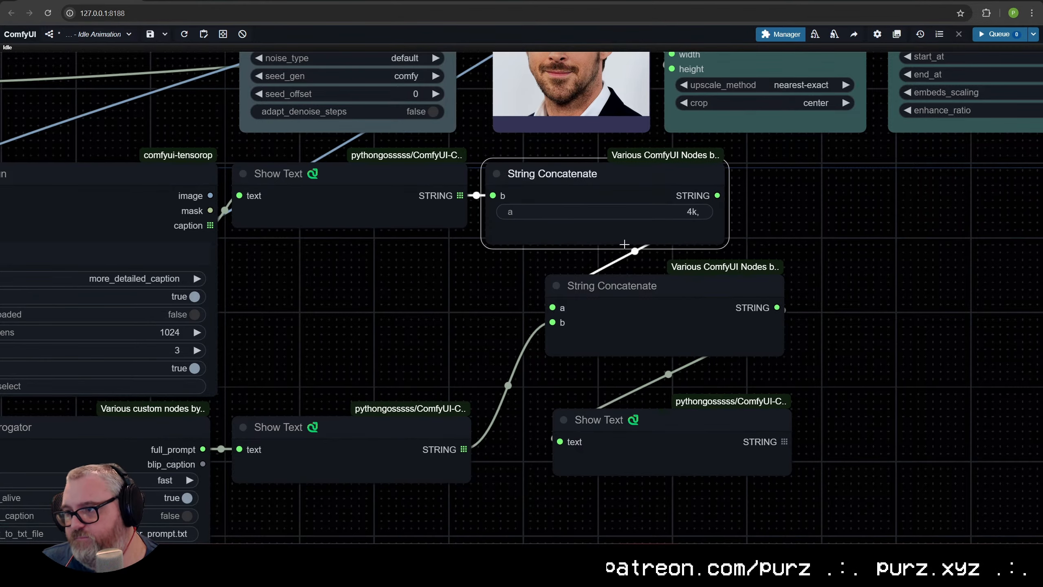
scroll(508, 380, down, 3)
drag(496, 356, 265, 369)
drag(370, 341, 577, 296)
drag(456, 427, 870, 414)
drag(592, 398, 488, 425)
scroll(493, 434, down, 4)
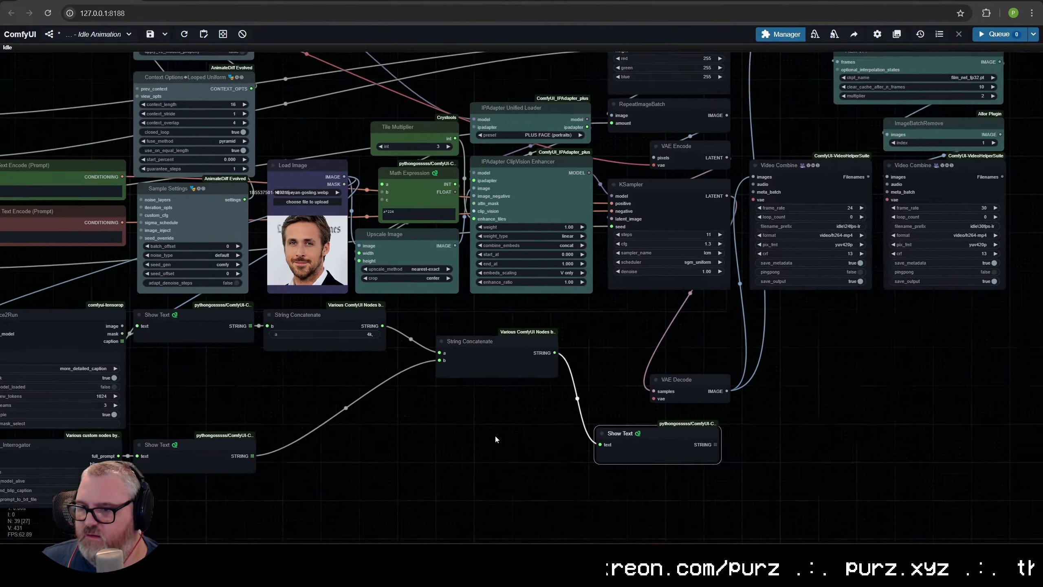
Review the text chain from Florence2Run and CLIP_Interrogator through both String Concatenate nodes to the final Show Text node.
scroll(661, 393, up, 2)
drag(393, 456, 636, 398)
scroll(665, 394, down, 1)
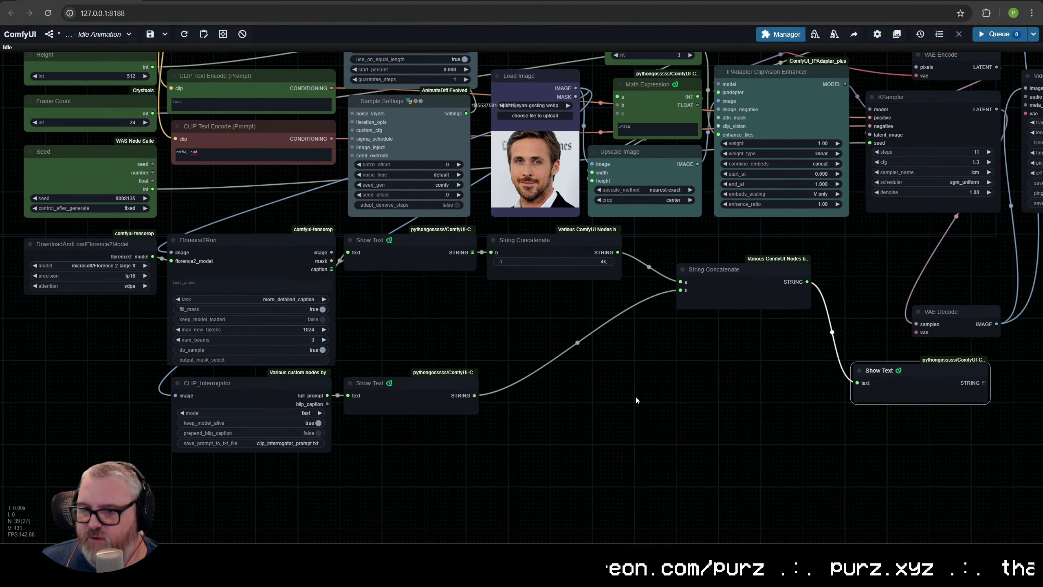
click(252, 243)
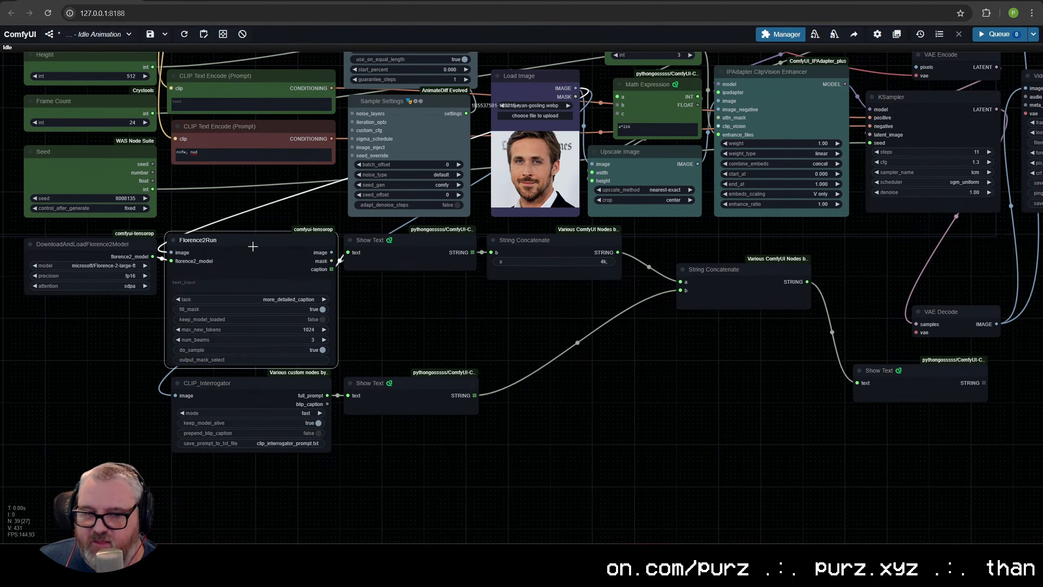
click(247, 386)
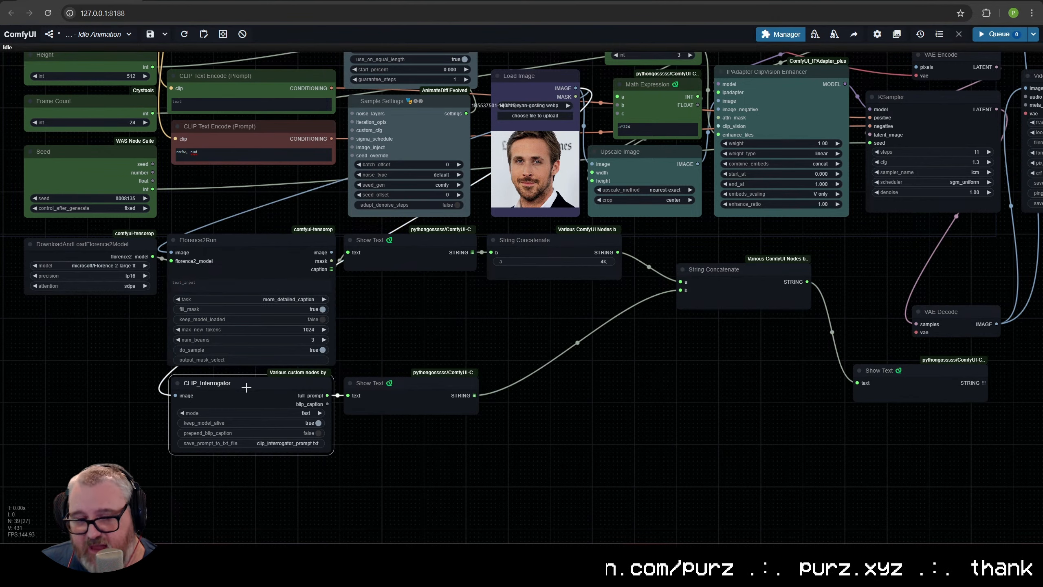
click(569, 239)
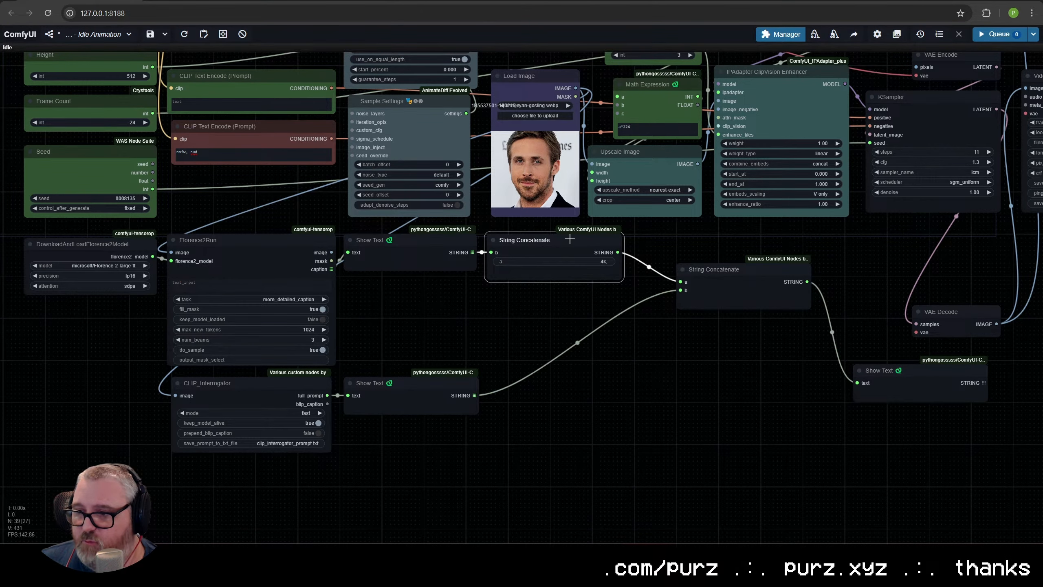
scroll(601, 262, up, 3)
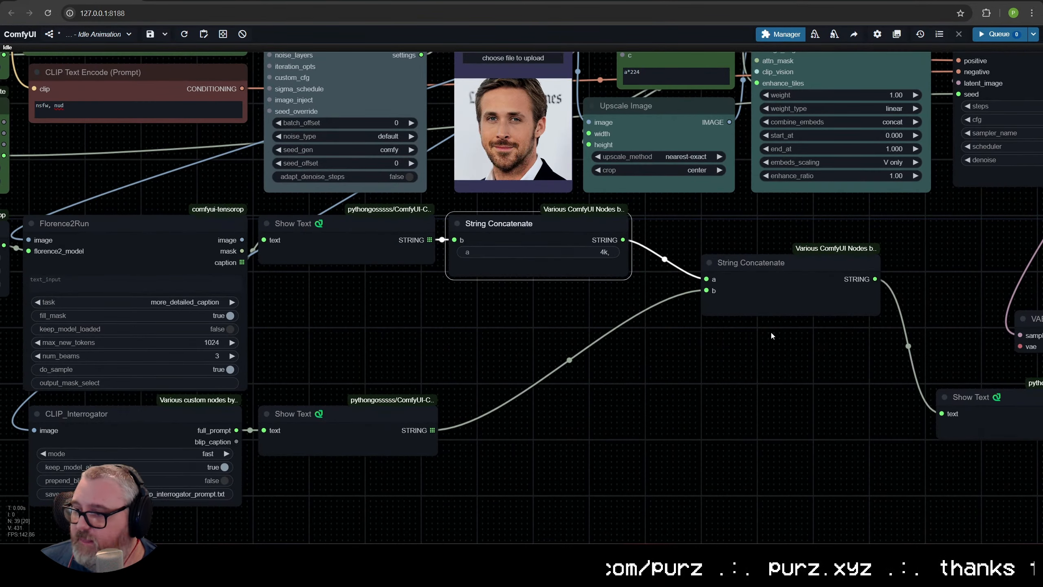
scroll(799, 326, down, 1)
drag(799, 325, 544, 341)
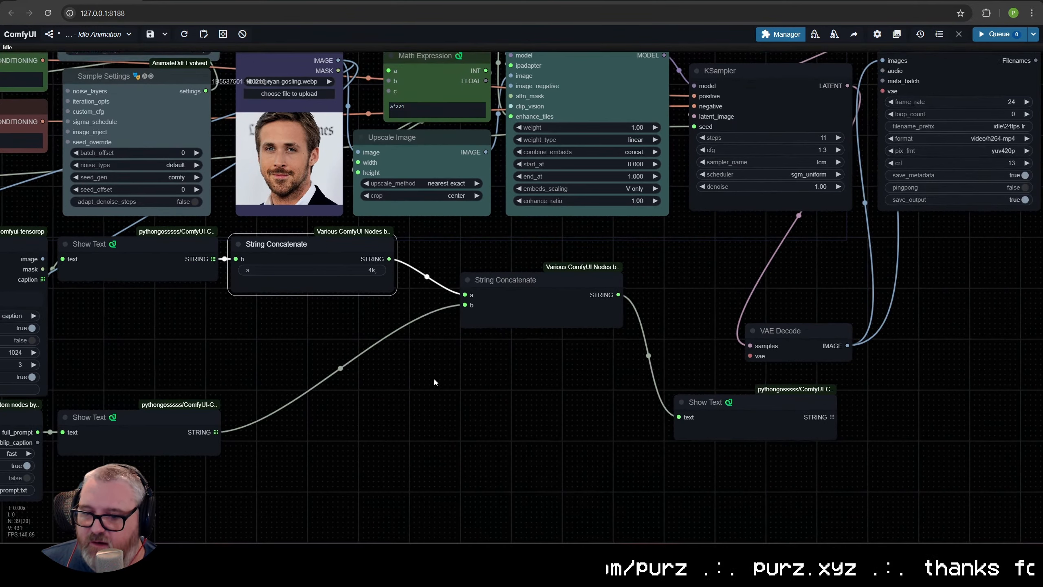
click(371, 430)
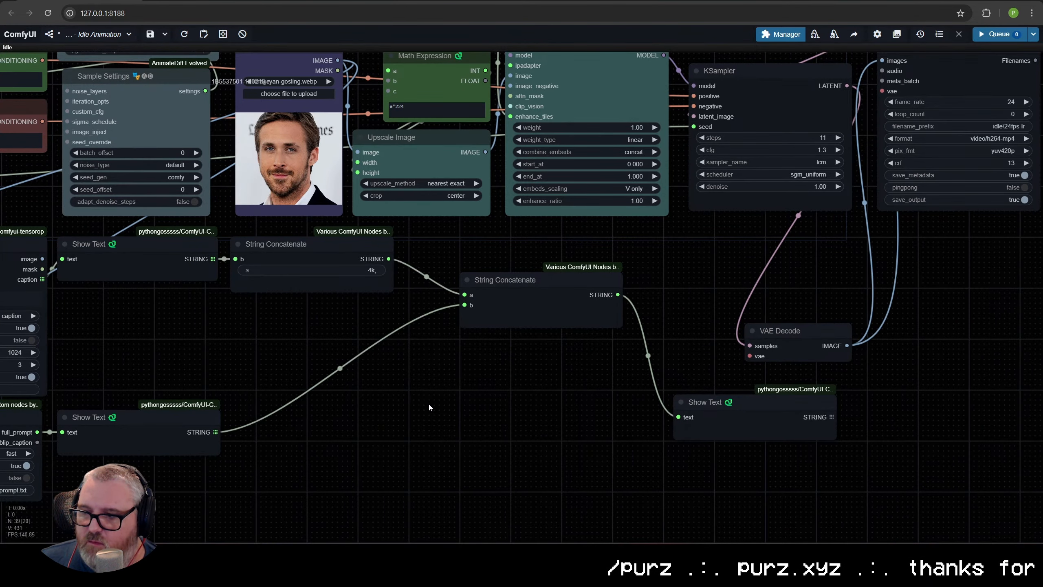
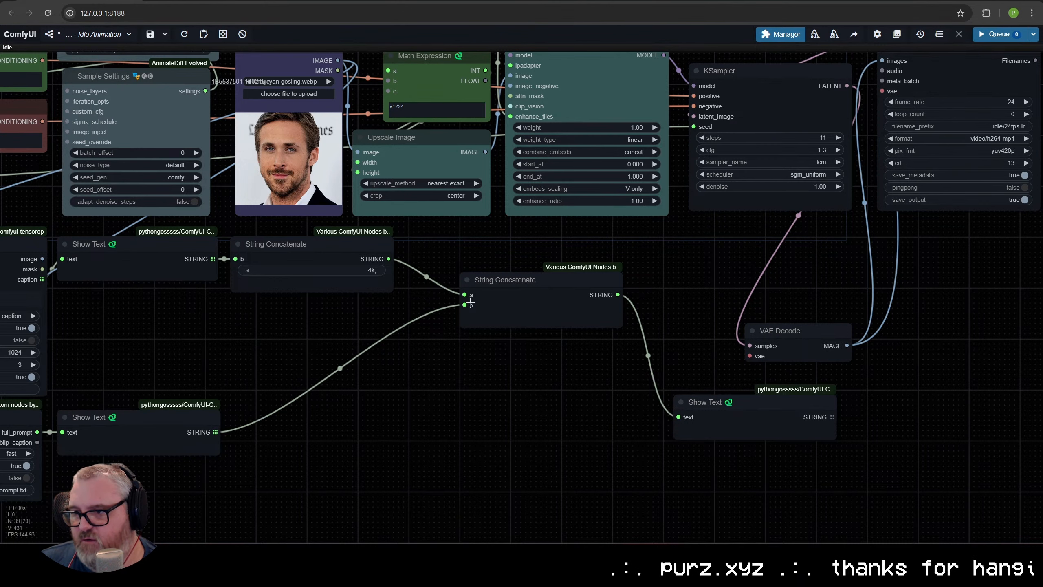
click(527, 315)
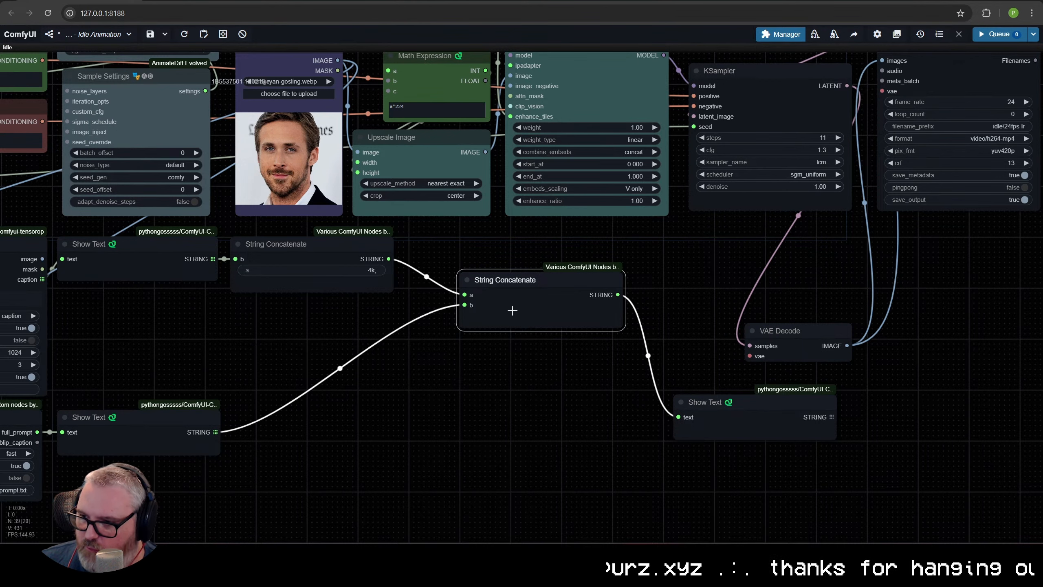
Move the VAE Decode and final Show Text nodes farther right, and place a copy of the second String Concatenate node below the original.
drag(789, 344, 1014, 334)
drag(739, 414, 887, 404)
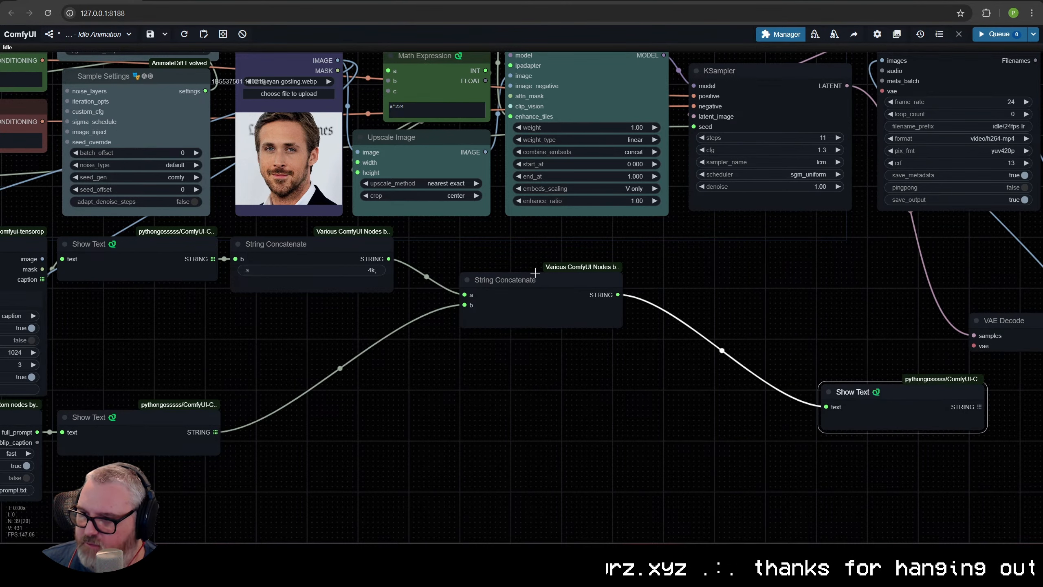
click(515, 315)
key(ctrl+c)
key(ctrl+v)
drag(608, 342, 499, 397)
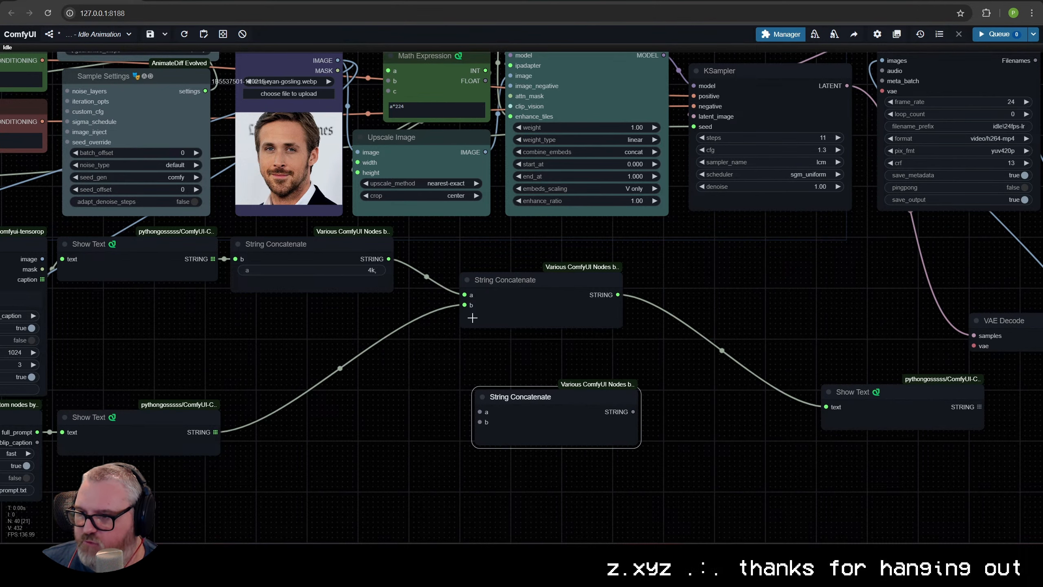
Disconnect the second String Concatenate node's b input and its link to the final Show Text node, and move it closer to the first.
drag(464, 305, 421, 335)
drag(826, 407, 771, 310)
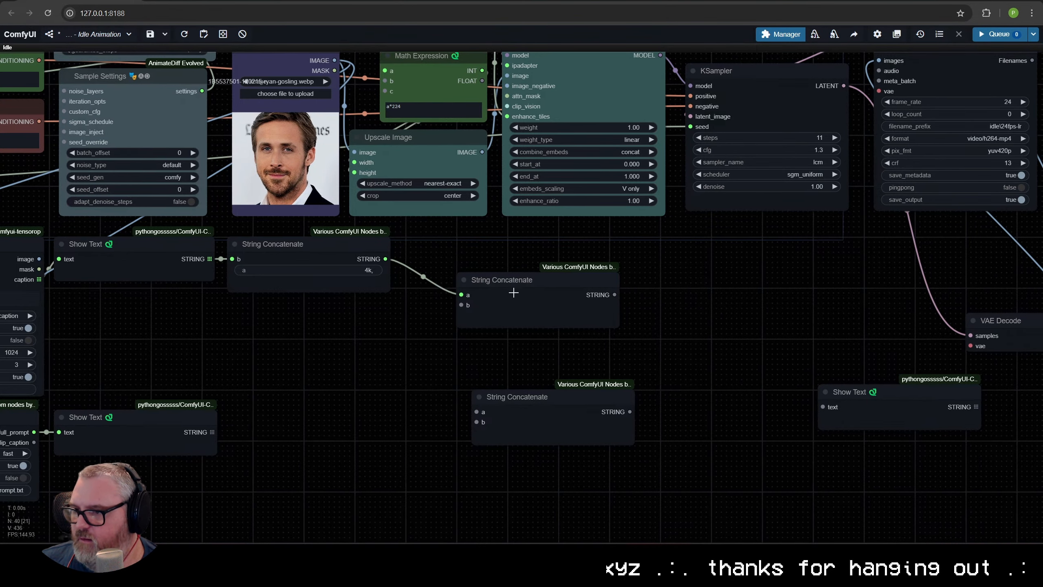
drag(514, 292, 499, 267)
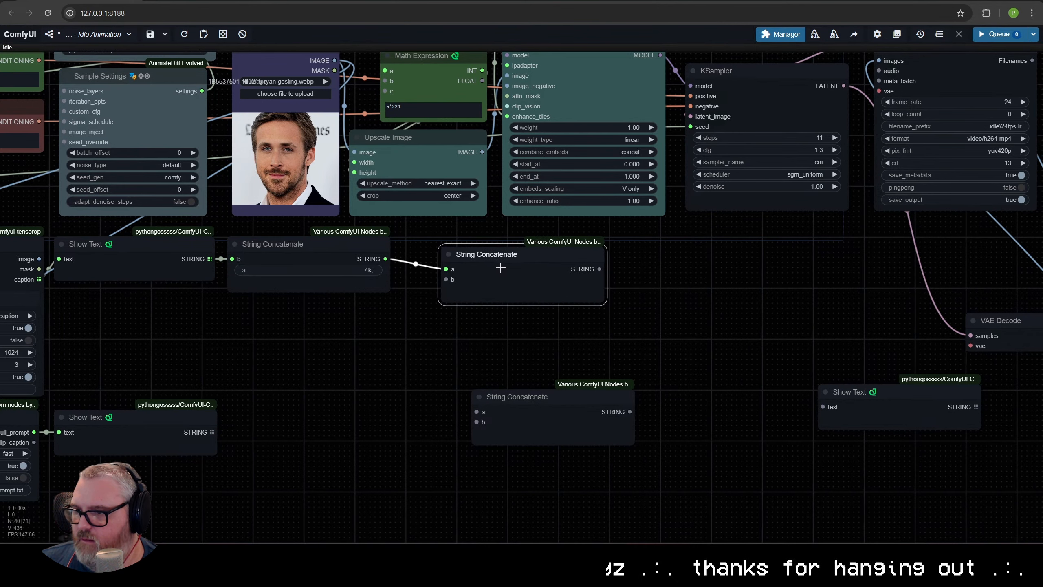
Convert the b input of the copied String Concatenate node to a widget.
right_click(531, 402)
click(566, 502)
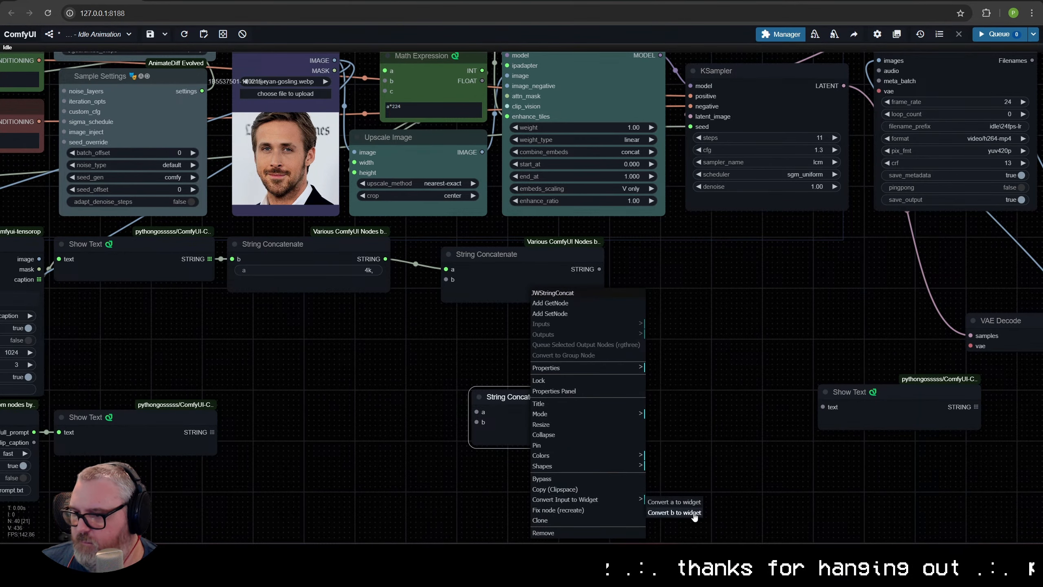
click(675, 512)
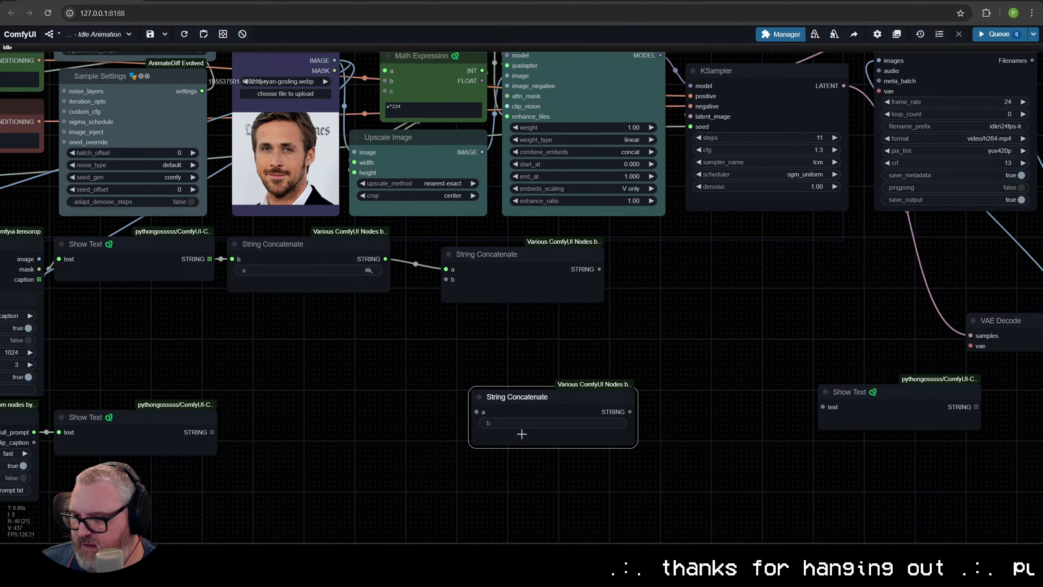
click(523, 423)
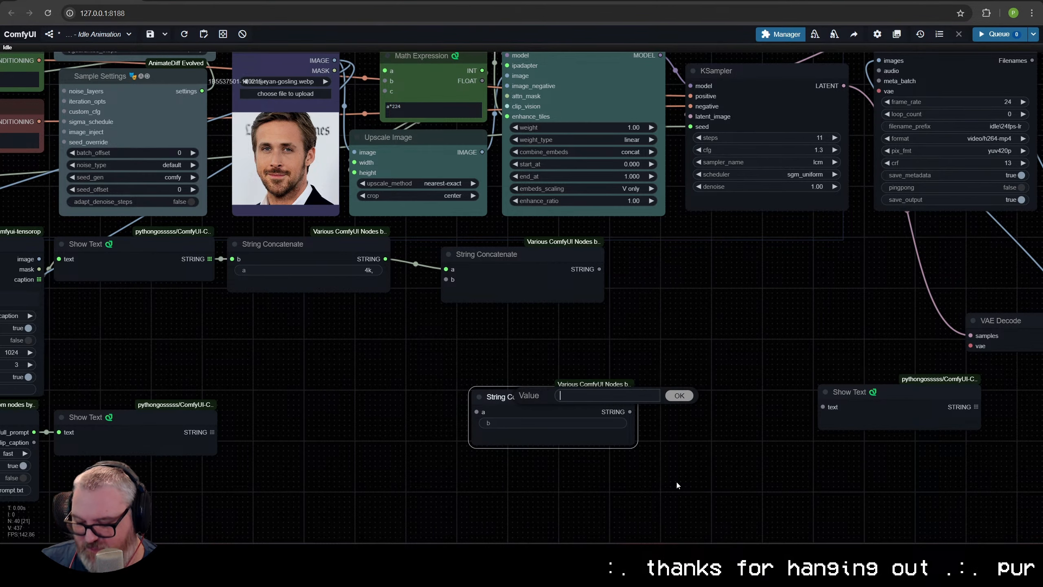
key(Escape)
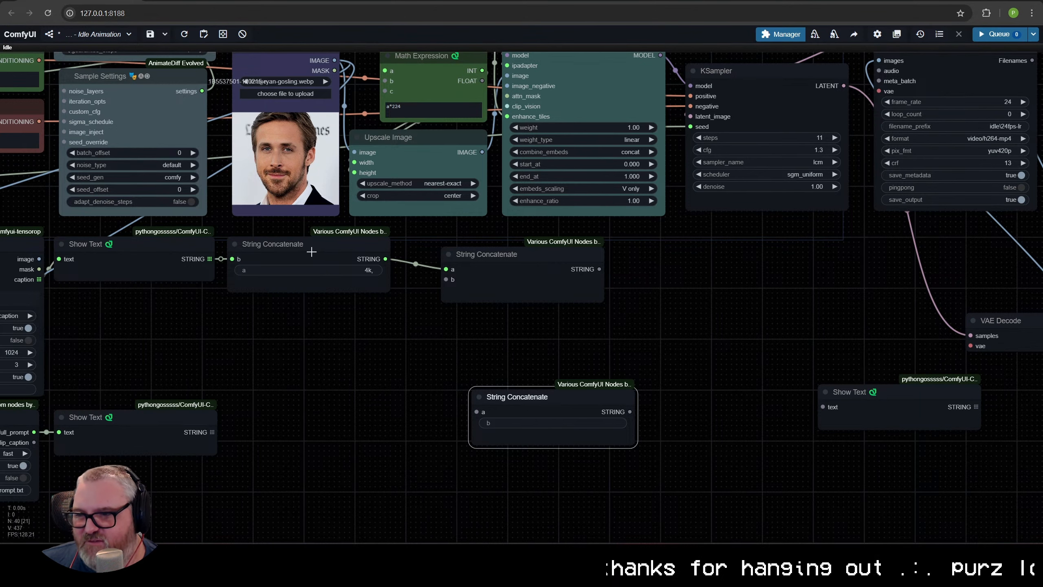
Connect the lower Show Text to the second String Concatenate's b and its output to the copy's a, stacking the copy directly beneath it.
click(312, 251)
click(538, 280)
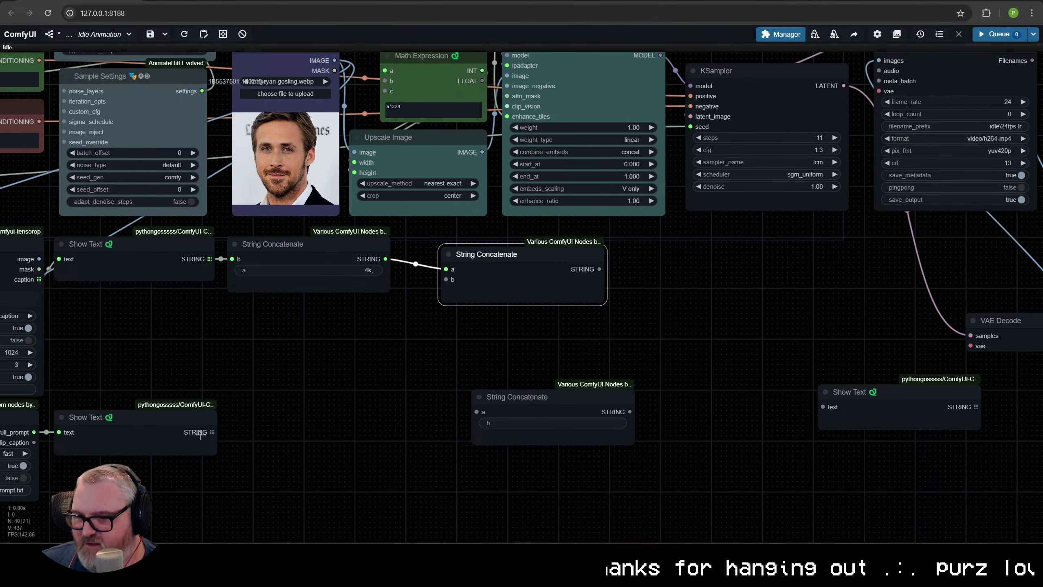
drag(201, 435, 447, 279)
drag(599, 269, 483, 411)
drag(555, 396, 524, 321)
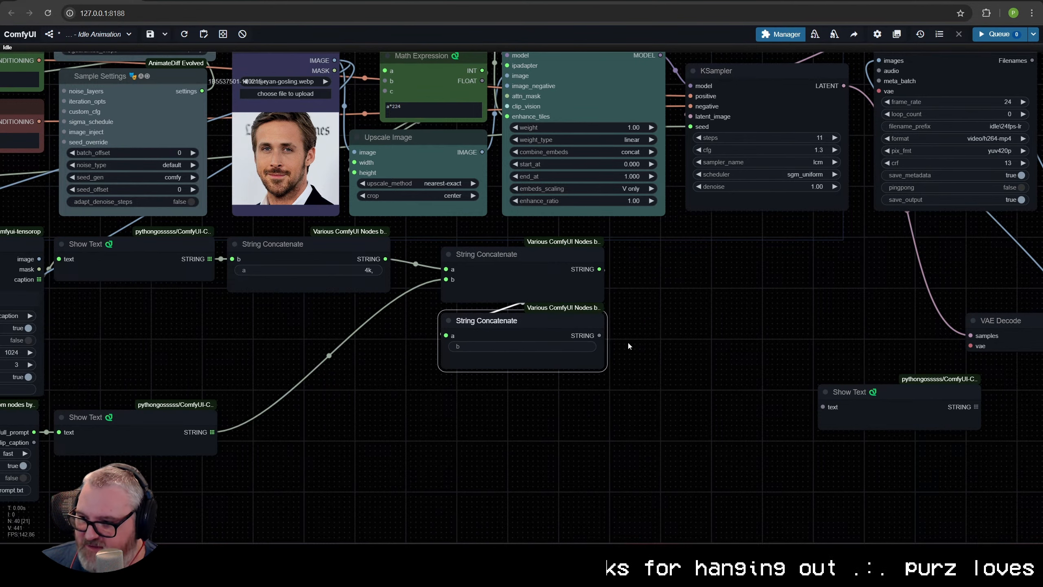
Move the unconnected Show Text node to just below the stacked String Concatenate nodes.
drag(865, 397, 539, 411)
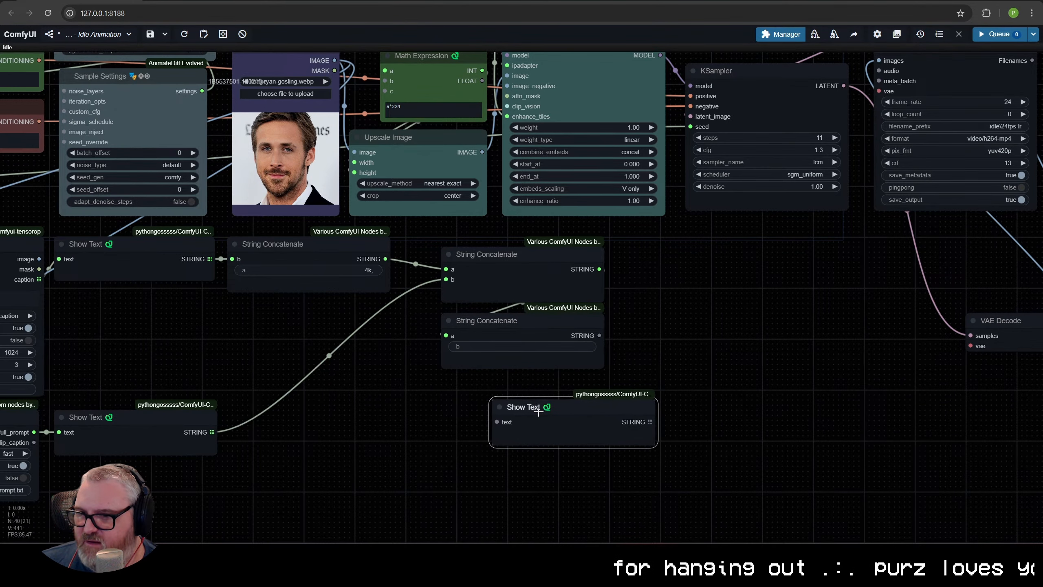
drag(438, 400, 620, 395)
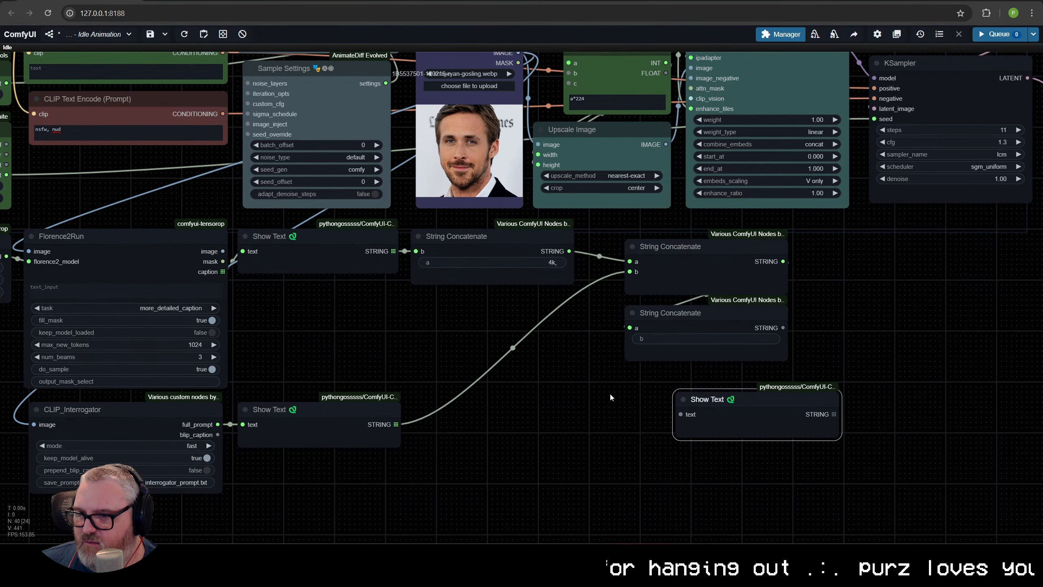
click(343, 256)
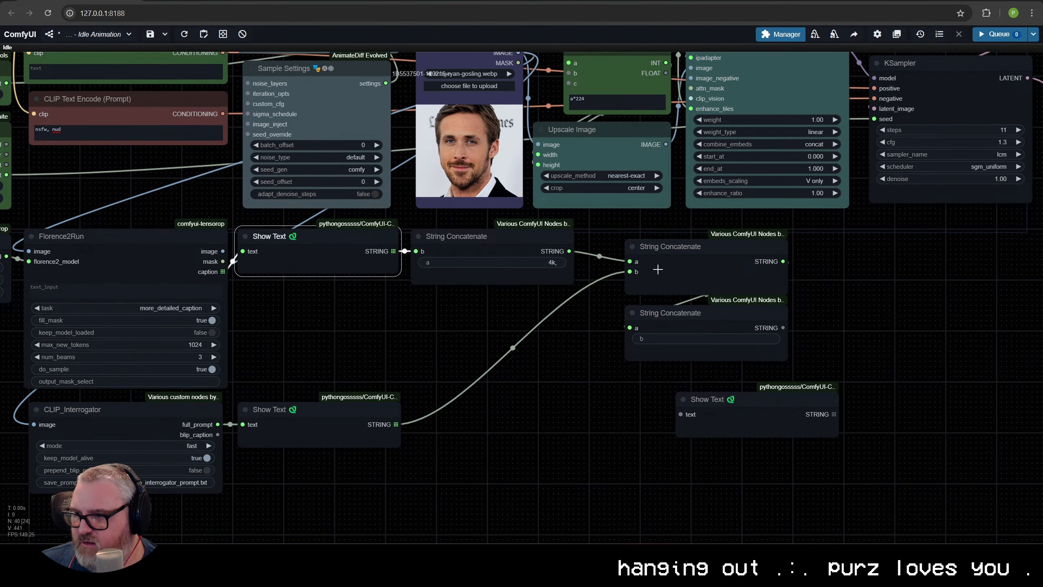
click(695, 314)
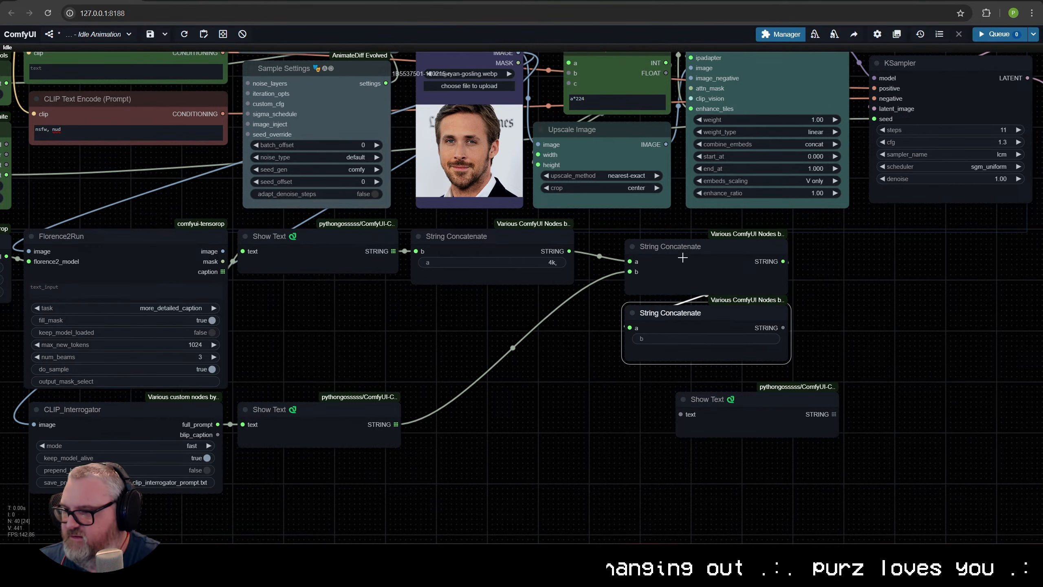
Delete the String Concatenate node with two inputs and move the one with the b widget beside the "4k," node.
click(683, 257)
key(Delete)
drag(680, 317, 670, 239)
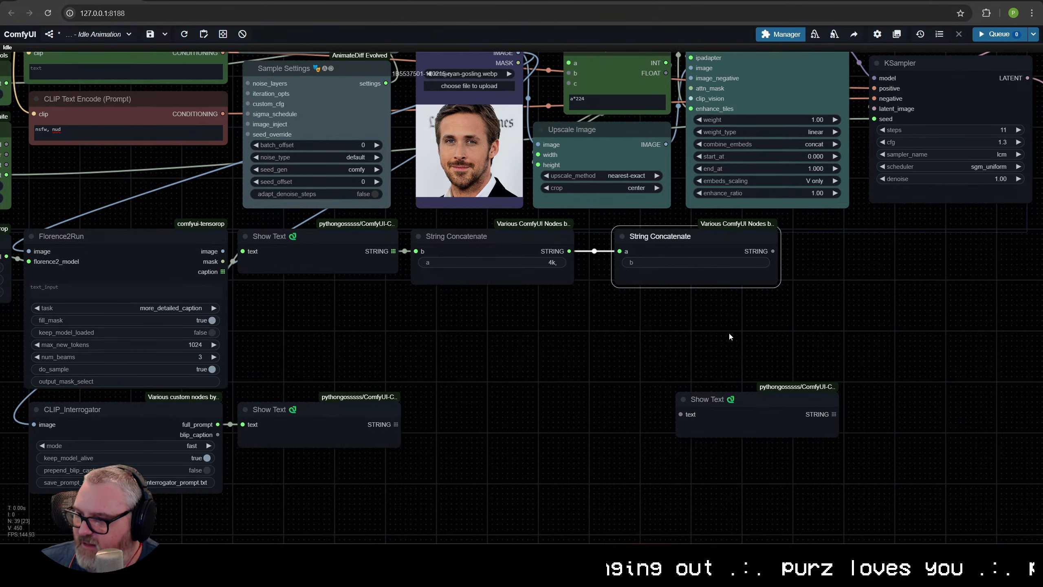
Duplicate the String Concatenate node with the b widget, place the copy beneath it, and convert the copy's b widget to an input.
key(ctrl+c)
key(ctrl+v)
drag(842, 289, 658, 296)
right_click(682, 291)
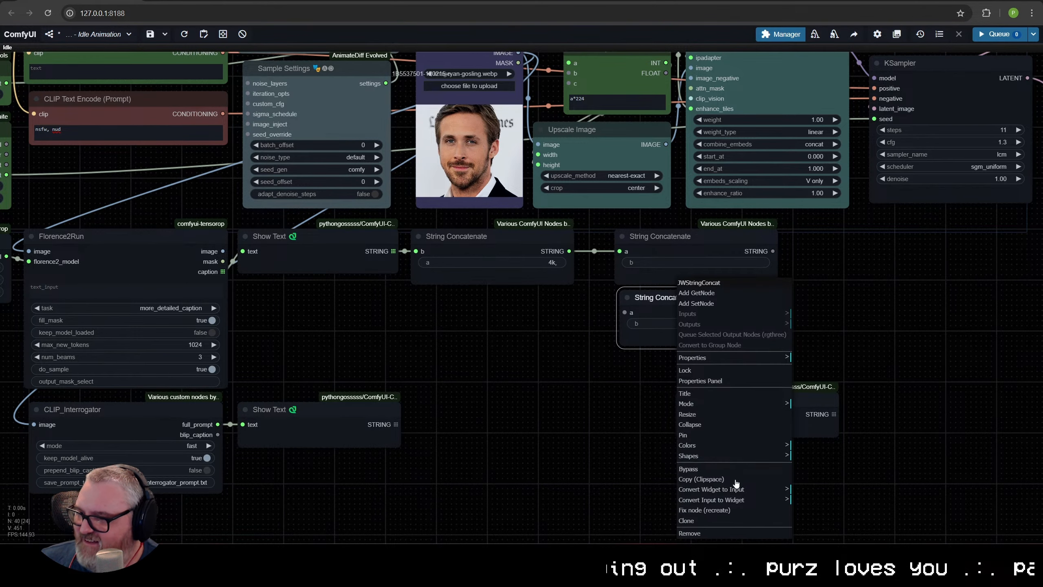
click(739, 489)
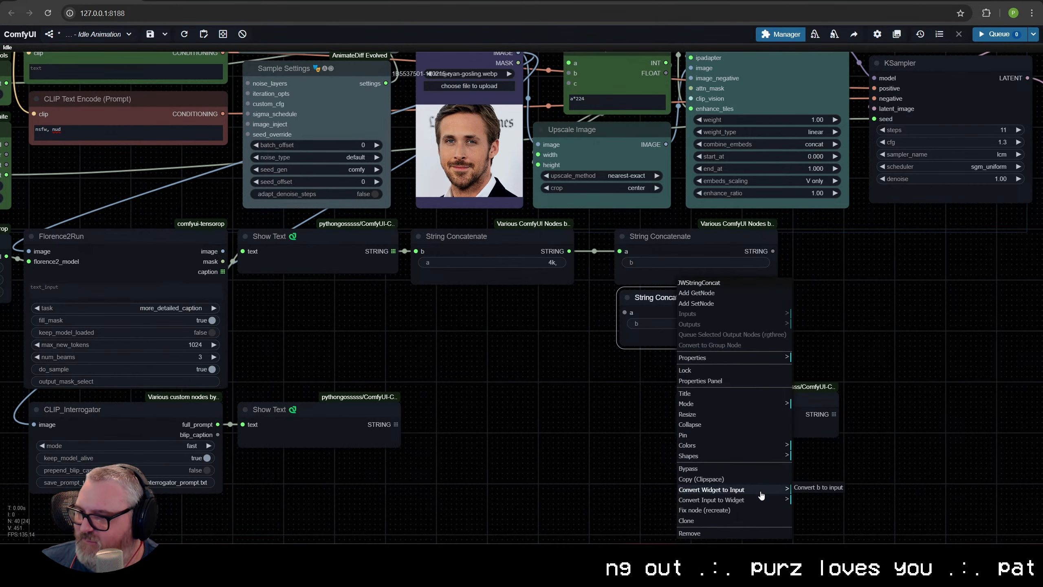
click(817, 488)
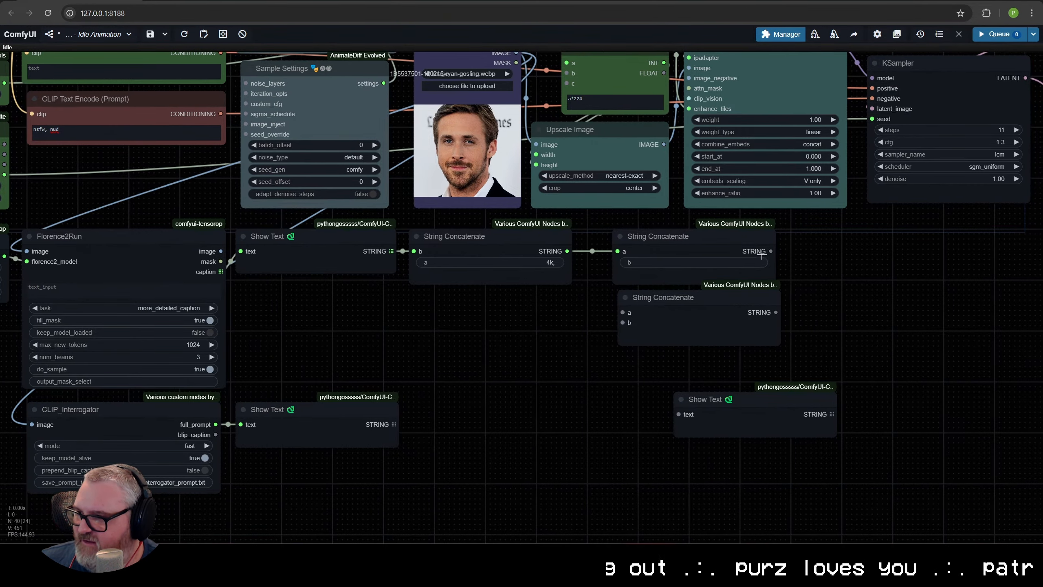
Connect the second String Concatenate's output to the copy's a, the lower Show Text to its b, and its output to the unconnected Show Text.
drag(771, 251, 698, 315)
drag(397, 424, 623, 323)
drag(776, 312, 678, 413)
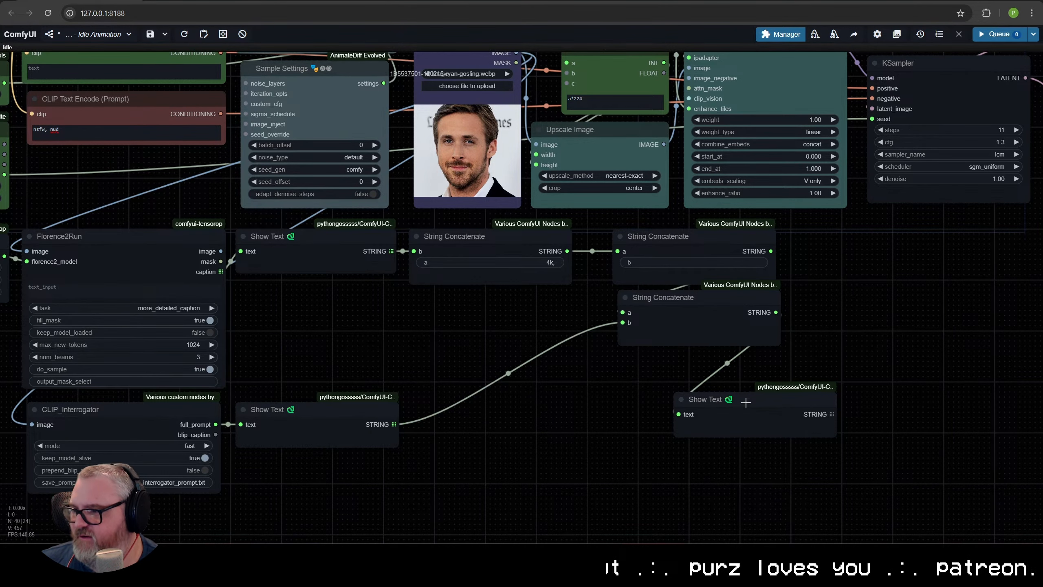
Spread the third String Concatenate and the final Show Text out to the right of the concatenation chain.
drag(746, 402, 944, 392)
drag(579, 387, 465, 394)
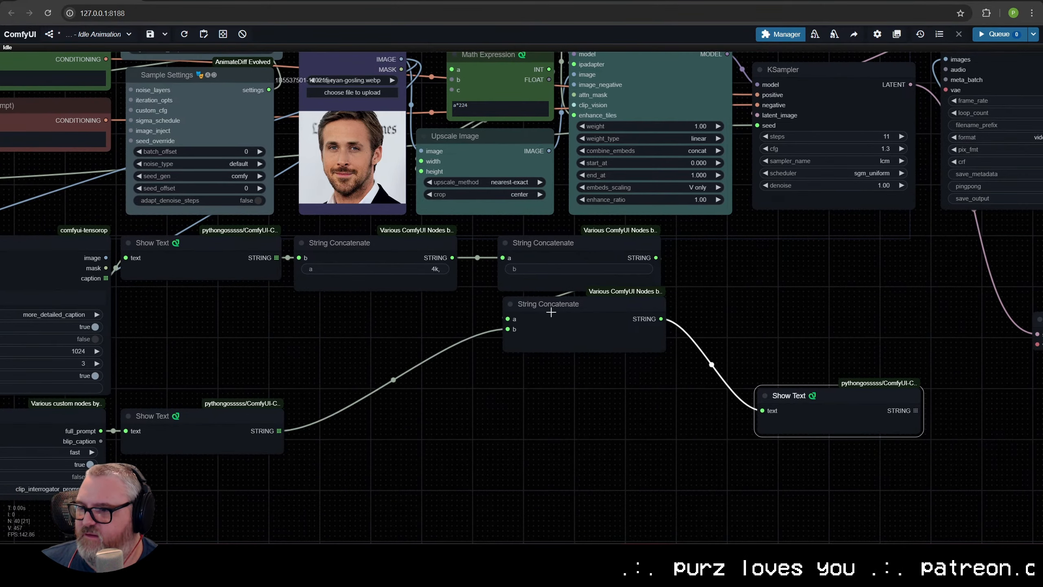
drag(552, 309, 735, 274)
drag(826, 397, 942, 335)
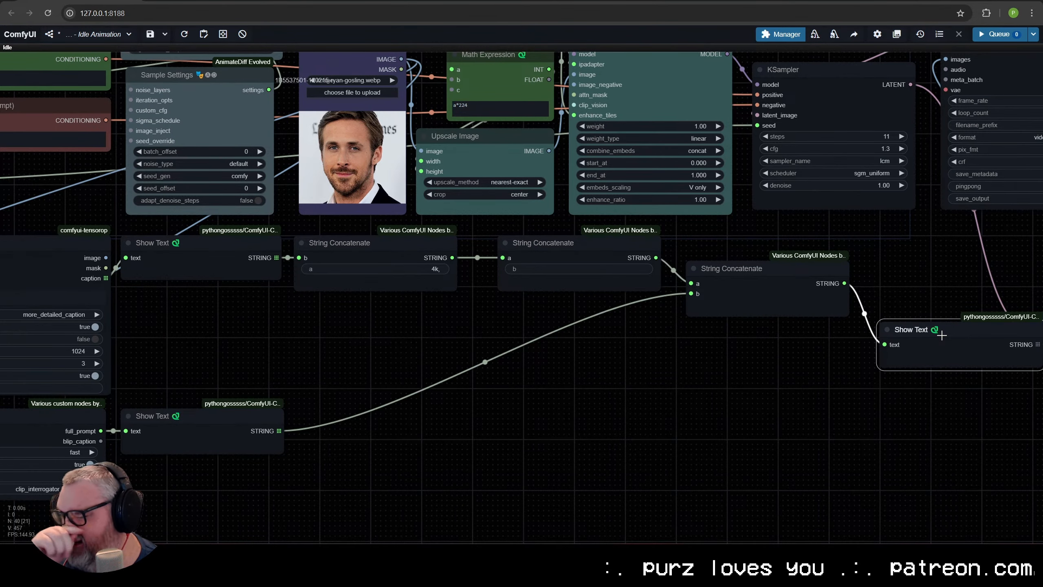
Stack the three String Concatenate nodes and the final Show Text in one column, and line the captioning group up with the Florence2 model loader.
scroll(740, 391, down, 4)
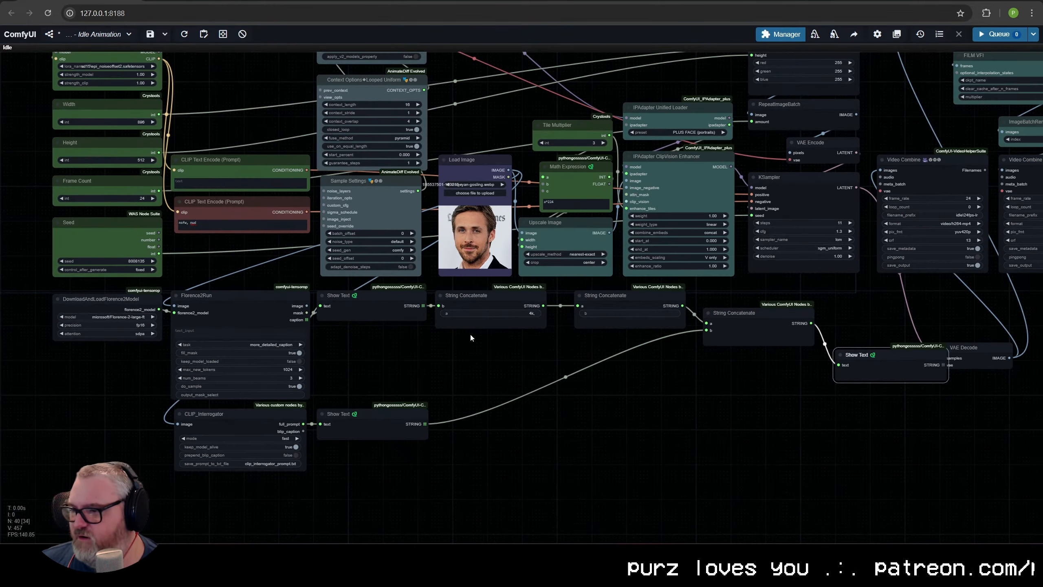
click(474, 302)
drag(596, 295, 462, 341)
drag(733, 321, 466, 393)
drag(849, 358, 451, 433)
drag(390, 424, 369, 409)
drag(479, 428, 479, 430)
scroll(600, 390, down, 2)
drag(534, 464, 311, 314)
scroll(516, 407, up, 5)
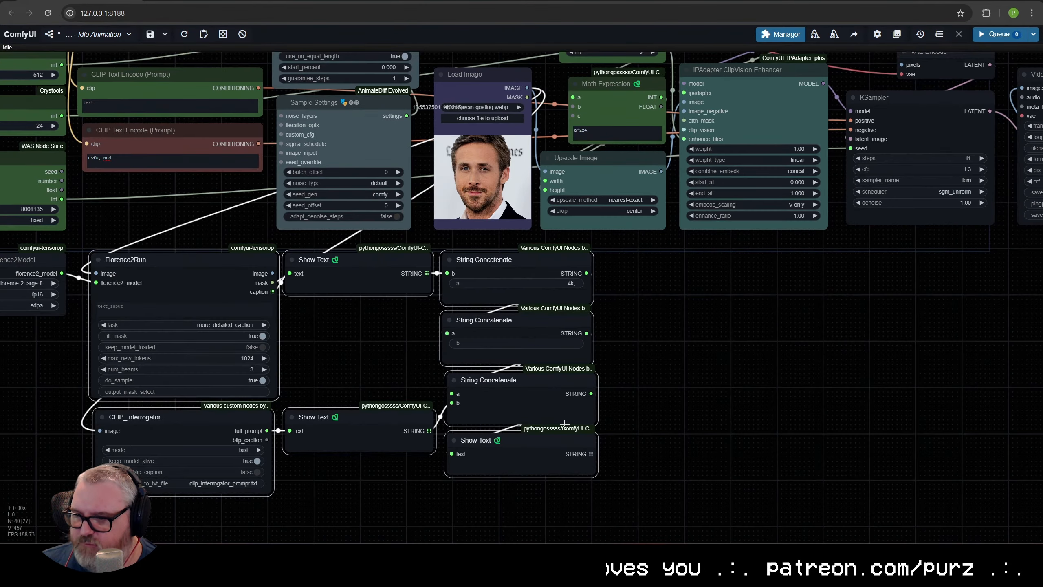
drag(590, 454, 670, 497)
click(634, 305)
Convert the green CLIP Text Encode's text widget to an input and connect the final Show Text's STRING output to it.
right_click(179, 274)
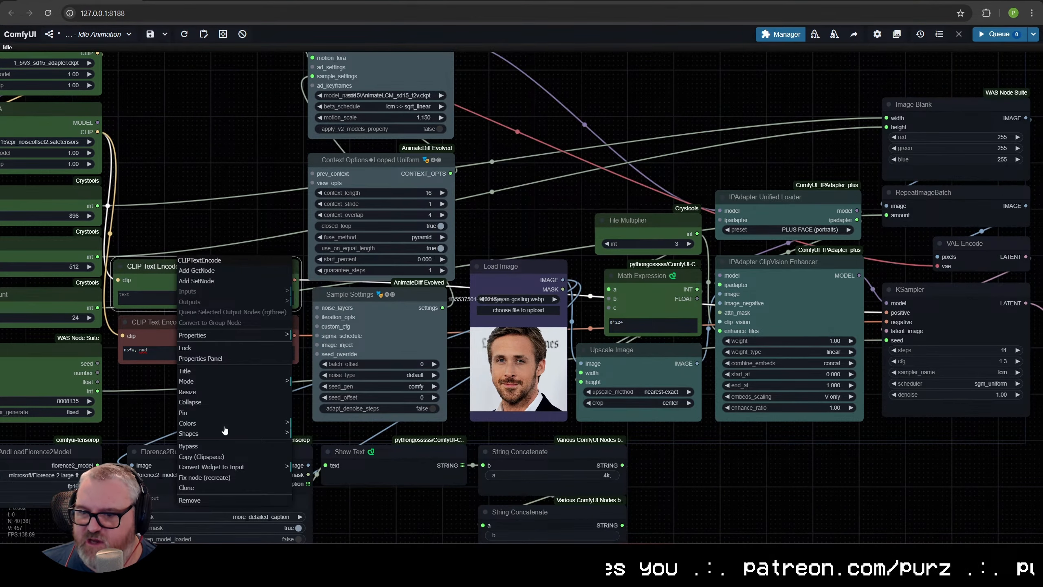
click(232, 467)
click(315, 471)
drag(392, 492, 390, 335)
right_click(513, 404)
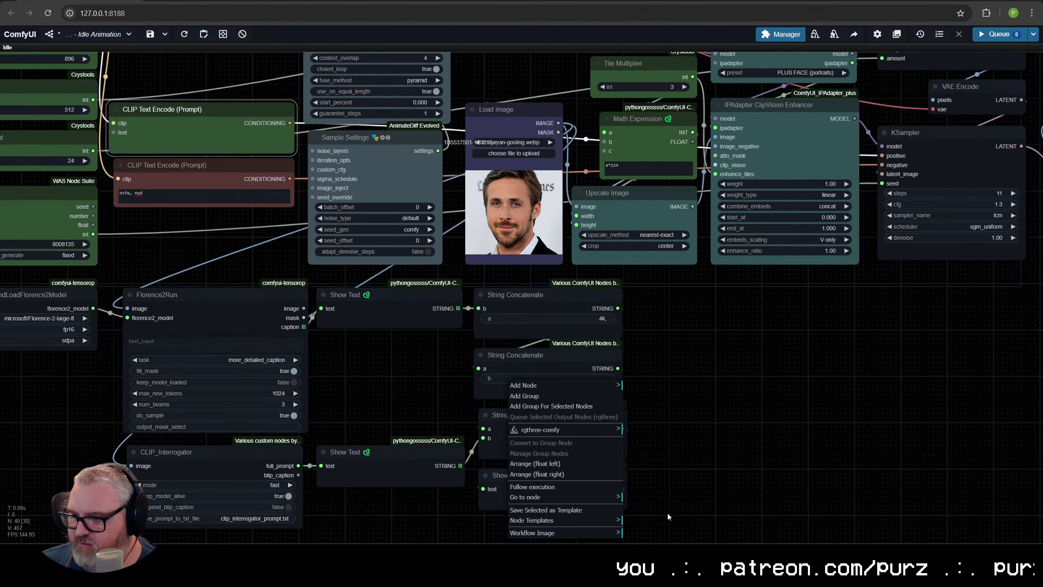
click(666, 514)
drag(625, 489, 116, 133)
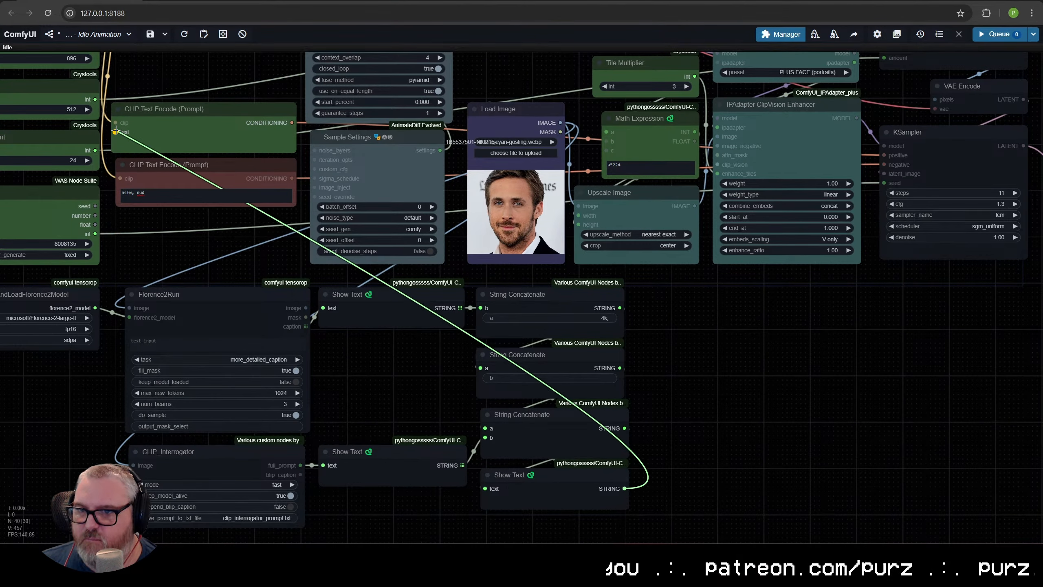
Move the final Show Text node above the green CLIP Text Encode and enlarge it to fill the empty space there.
scroll(333, 359, down, 3)
drag(335, 359, 500, 358)
drag(673, 463, 407, 115)
drag(423, 146, 445, 306)
drag(412, 259, 398, 189)
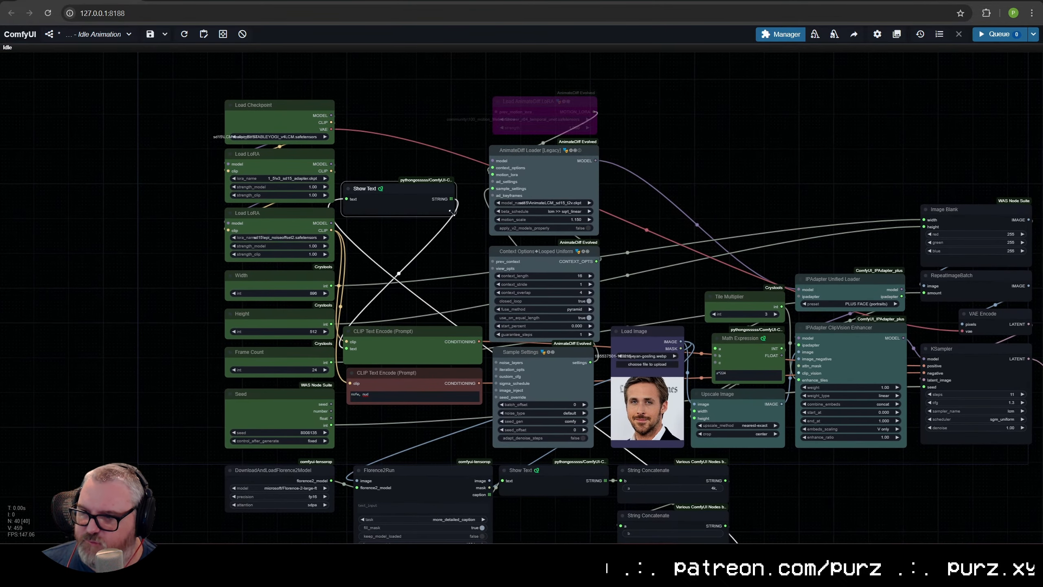
drag(454, 215, 485, 306)
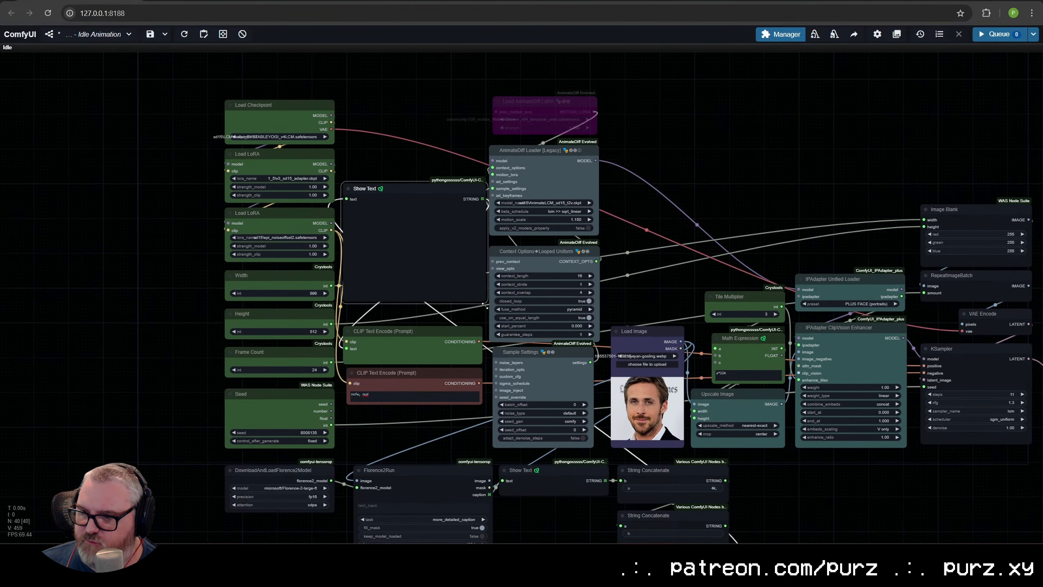
Set the enlarged Show Text node's color to green.
right_click(404, 184)
click(472, 339)
click(542, 366)
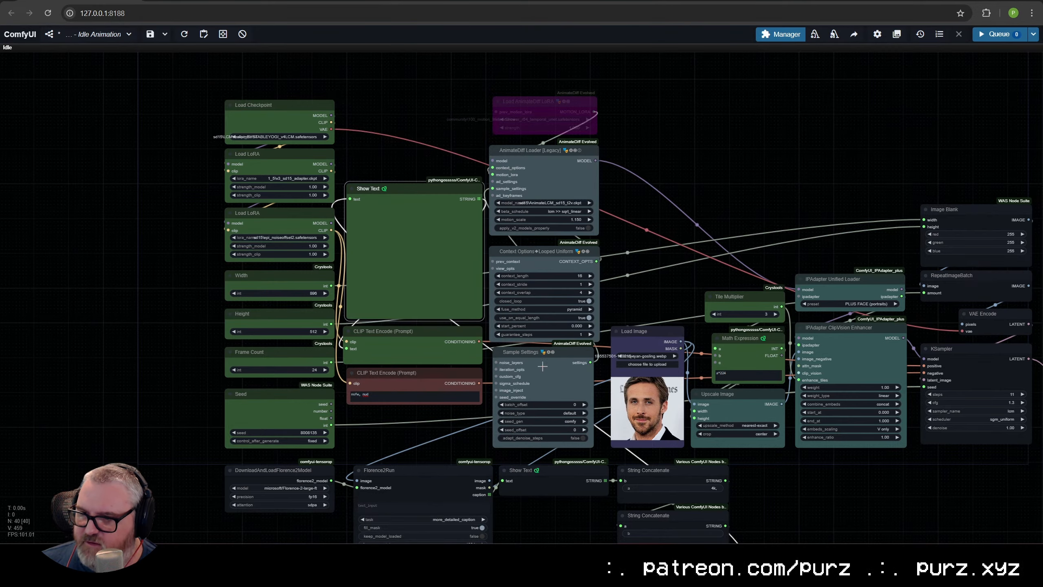
Set the color of the Florence2Run, CLIP_Interrogator, two caption Show Text and three String Concatenate nodes to brown.
scroll(631, 284, down, 2)
drag(631, 284, 475, 192)
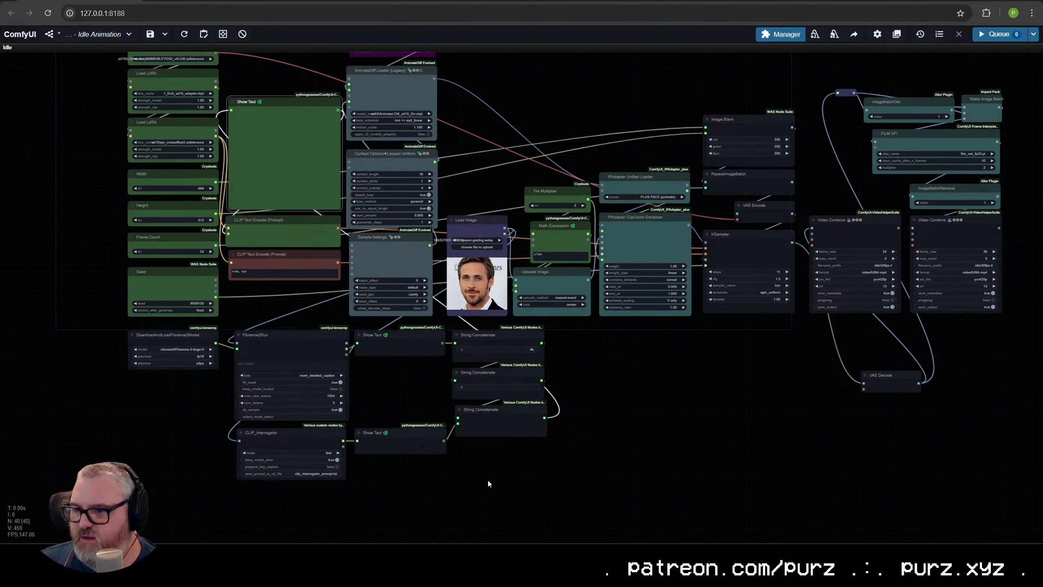
drag(512, 489, 289, 347)
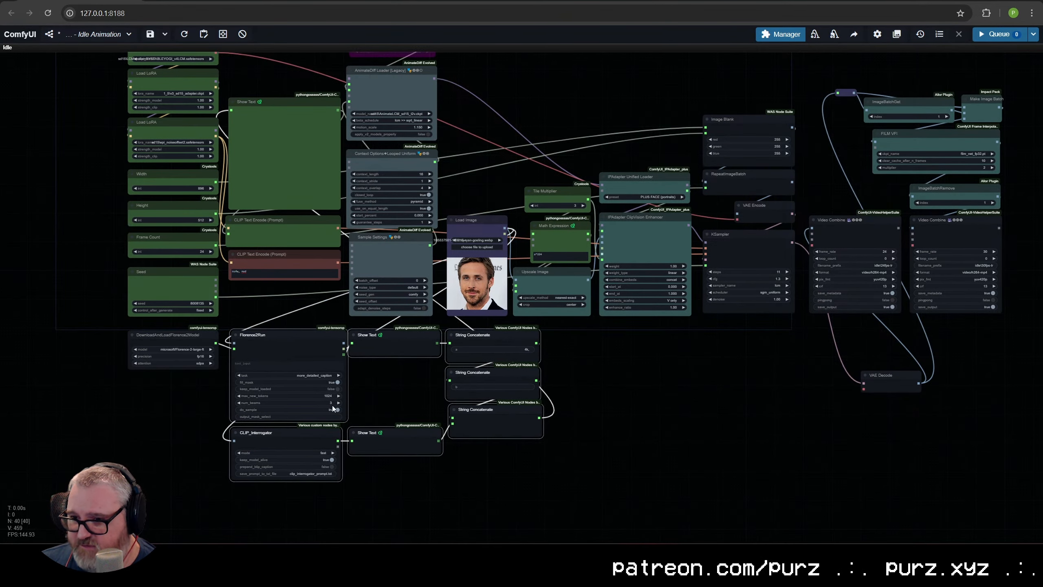
right_click(300, 352)
click(344, 445)
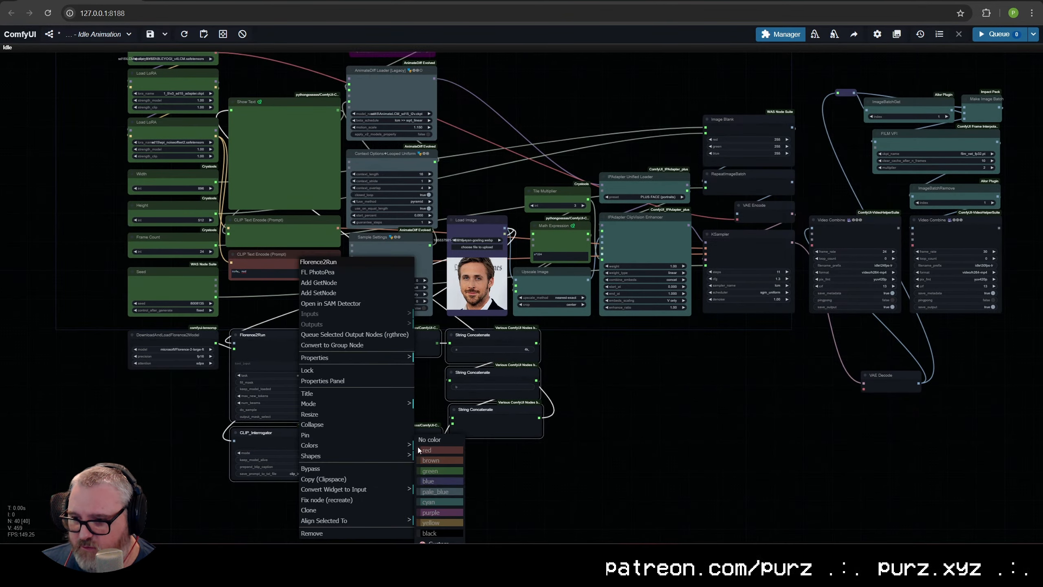
click(439, 459)
Set the DownloadAndLoadFlorence2Model node's color to green and nudge Florence2Run into line above CLIP_Interrogator.
scroll(410, 457, up, 3)
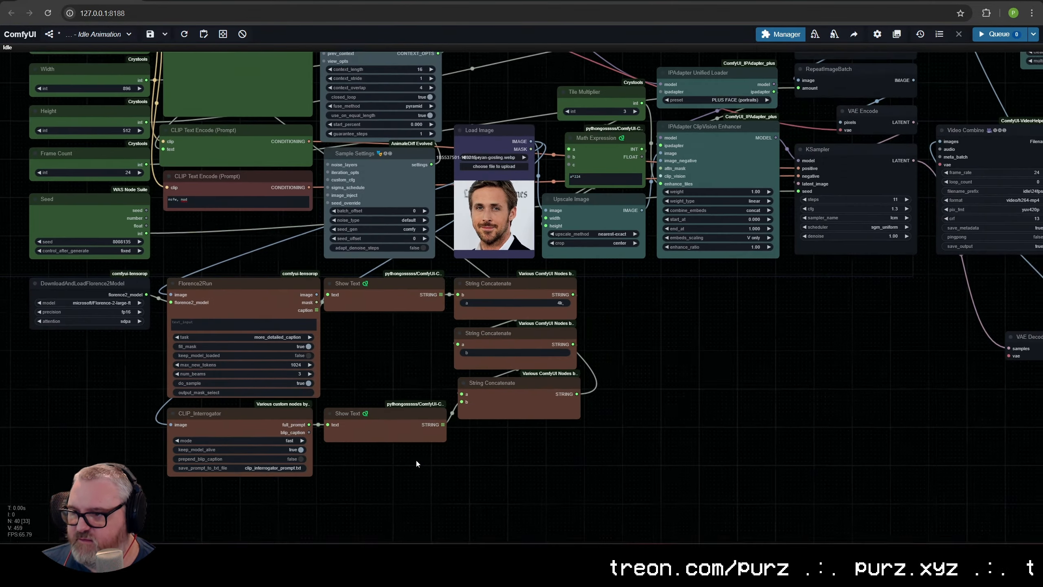
drag(416, 458, 600, 479)
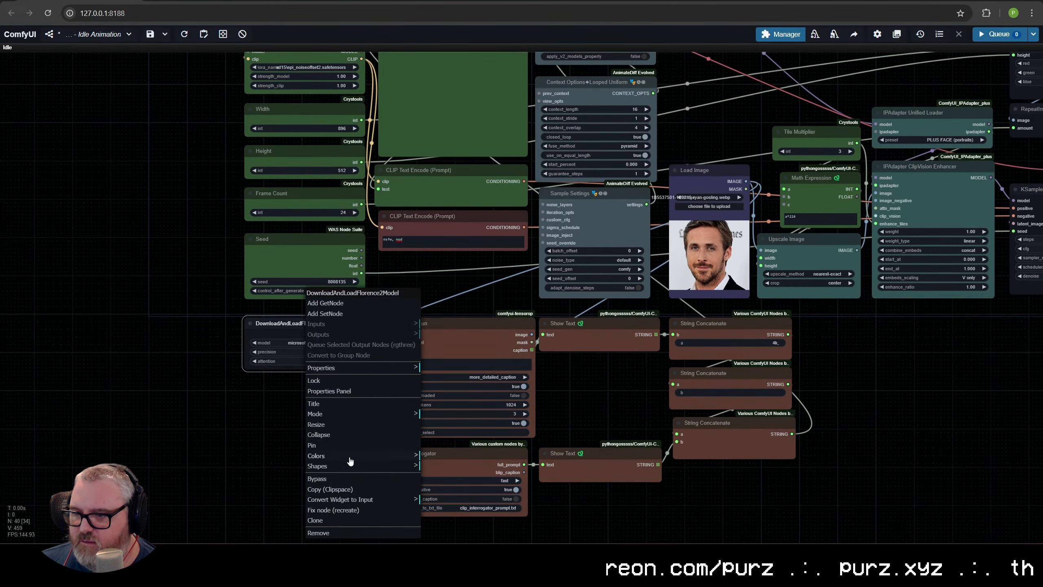
mouse_move(350, 460)
click(440, 487)
click(438, 332)
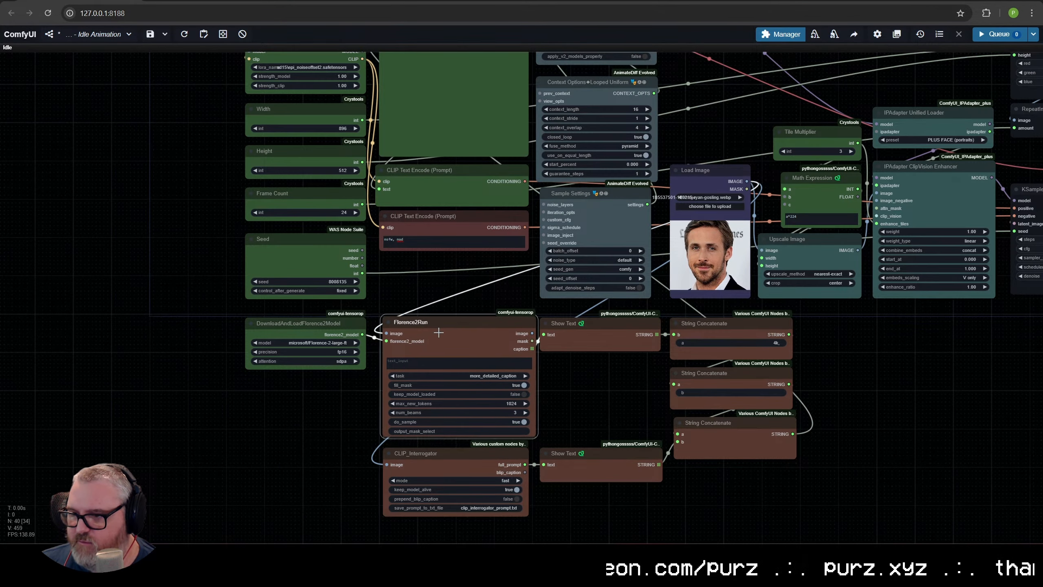
drag(438, 332, 435, 332)
click(593, 390)
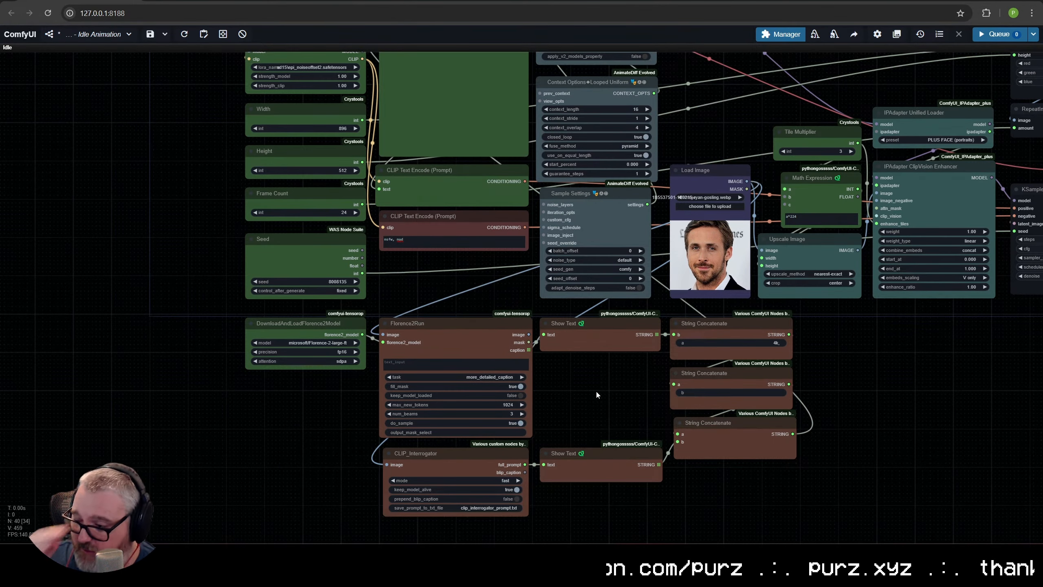
Set the KSampler node's color to purple.
scroll(410, 437, down, 5)
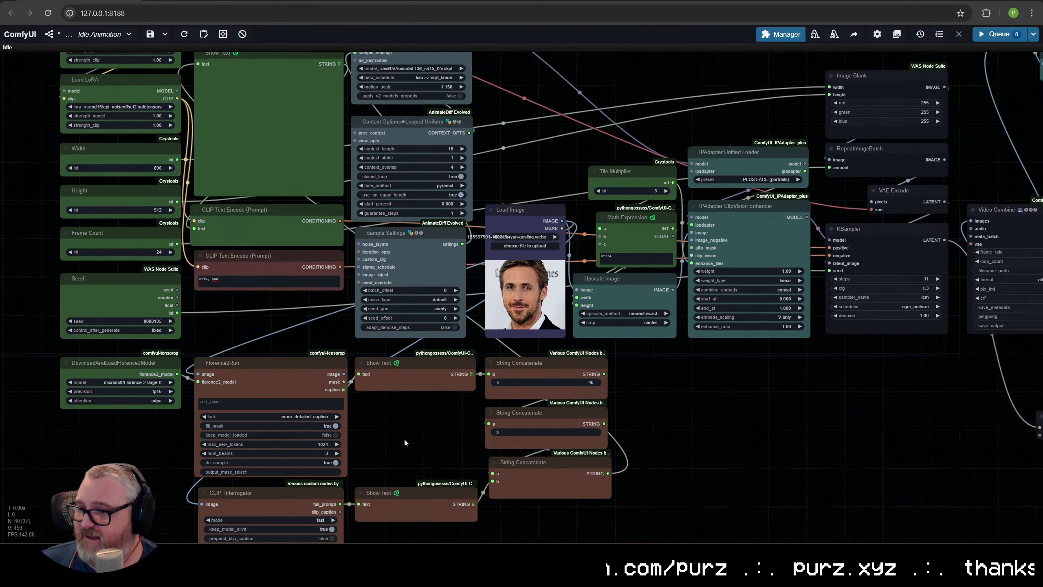
scroll(715, 405, up, 2)
drag(715, 407, 481, 446)
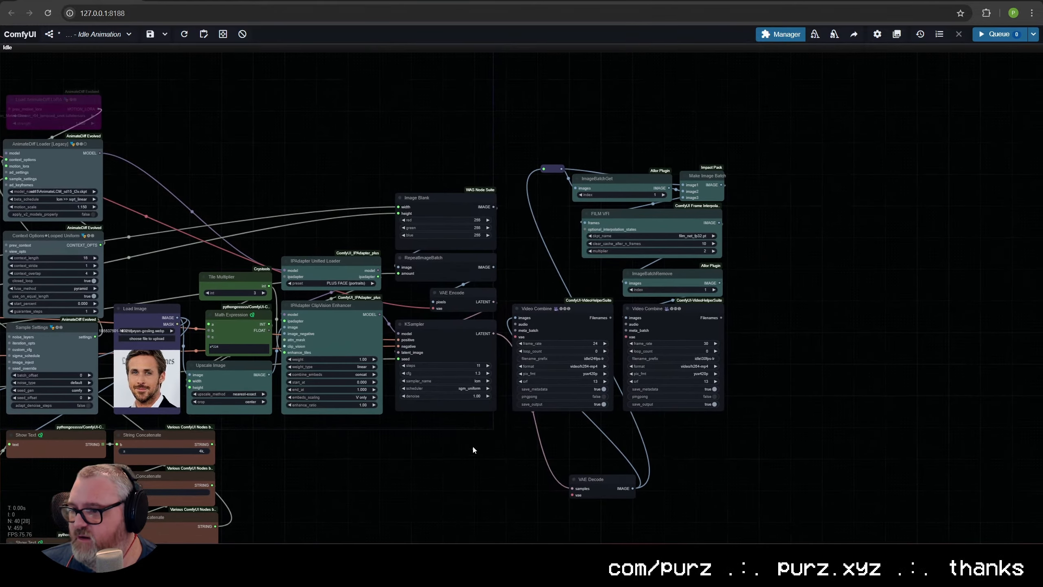
right_click(455, 334)
mouse_move(505, 449)
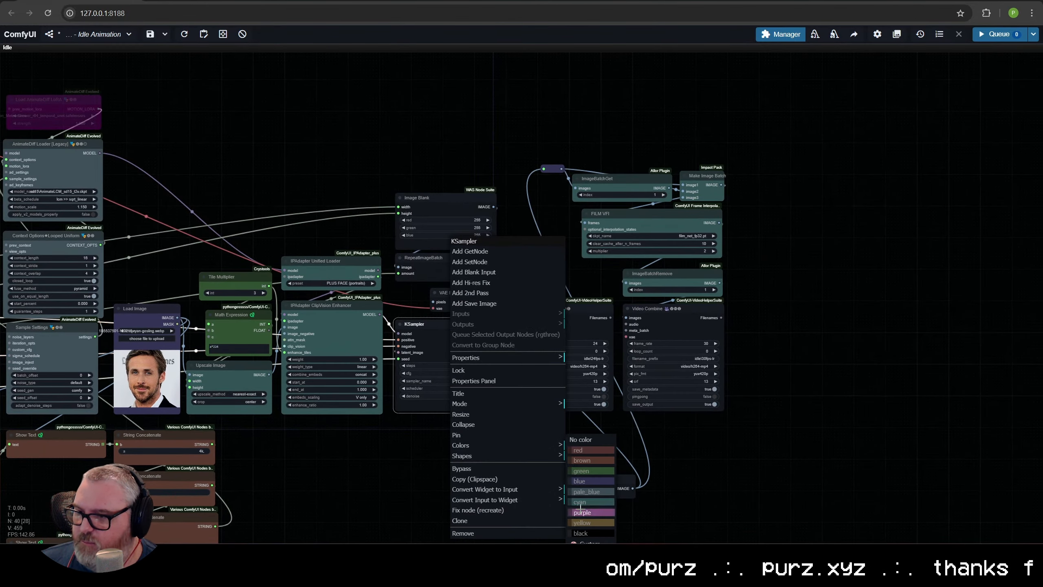
click(591, 510)
Set the color of the Image Blank and RepeatImageBatch nodes to cyan.
scroll(442, 279, up, 3)
click(424, 107)
shift+click(430, 209)
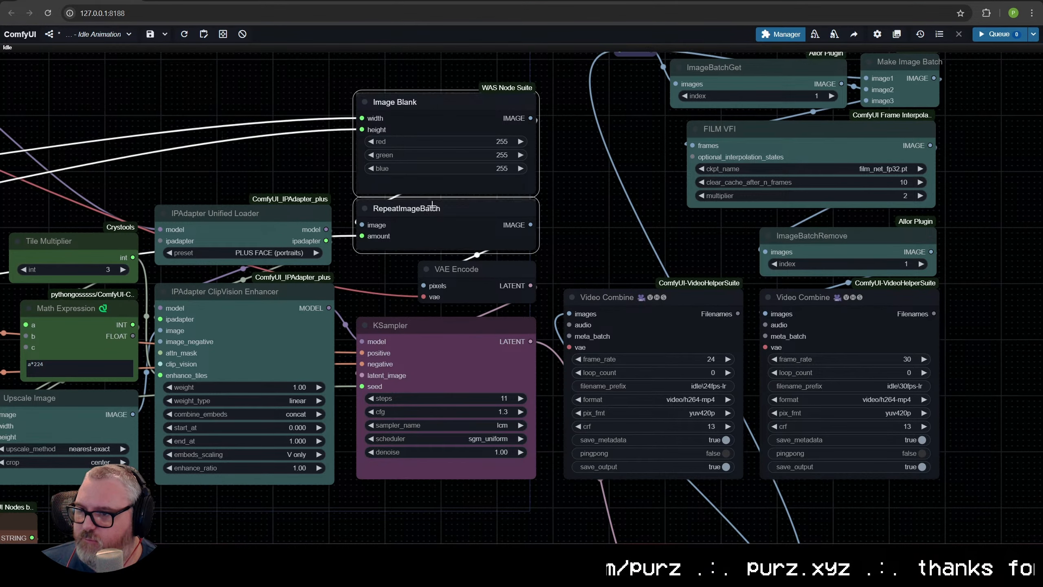
right_click(434, 208)
click(489, 389)
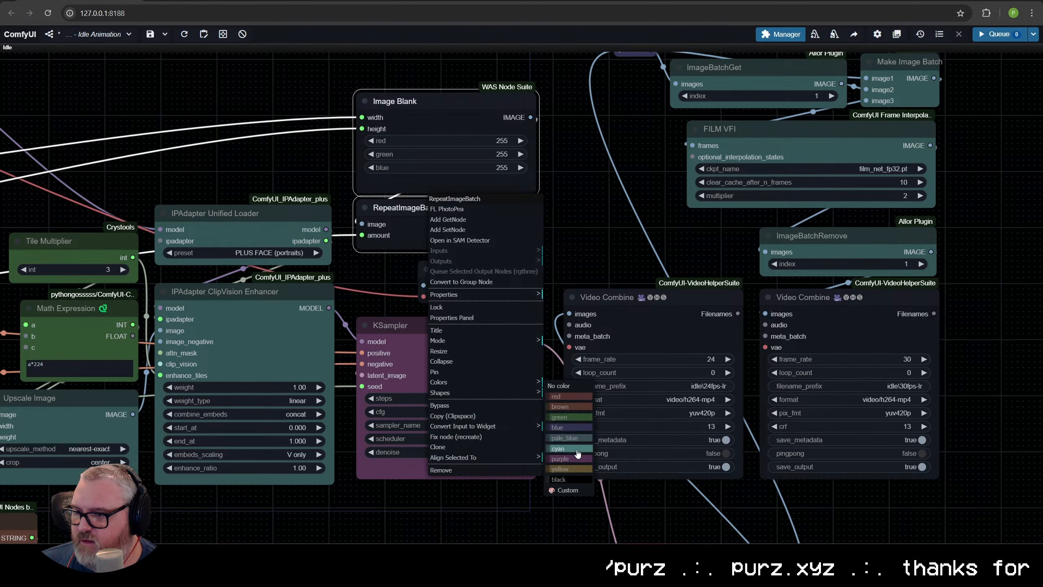
click(570, 451)
Set the VAE Encode node's color to red.
right_click(455, 267)
click(477, 434)
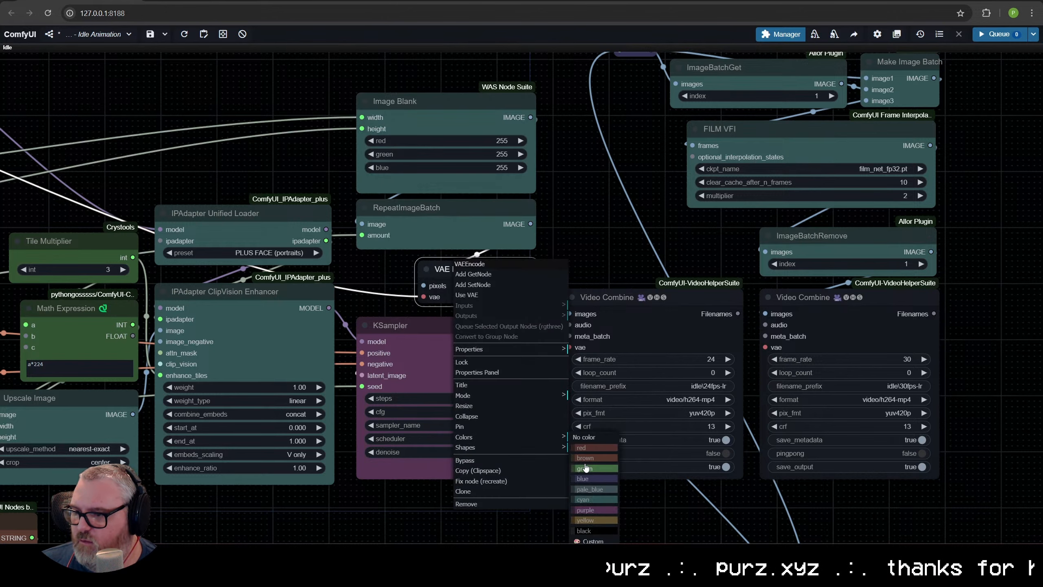
click(592, 449)
click(658, 251)
Move the VAE Decode node below the KSampler and set its color to red.
scroll(605, 224, down, 3)
drag(604, 225, 449, 104)
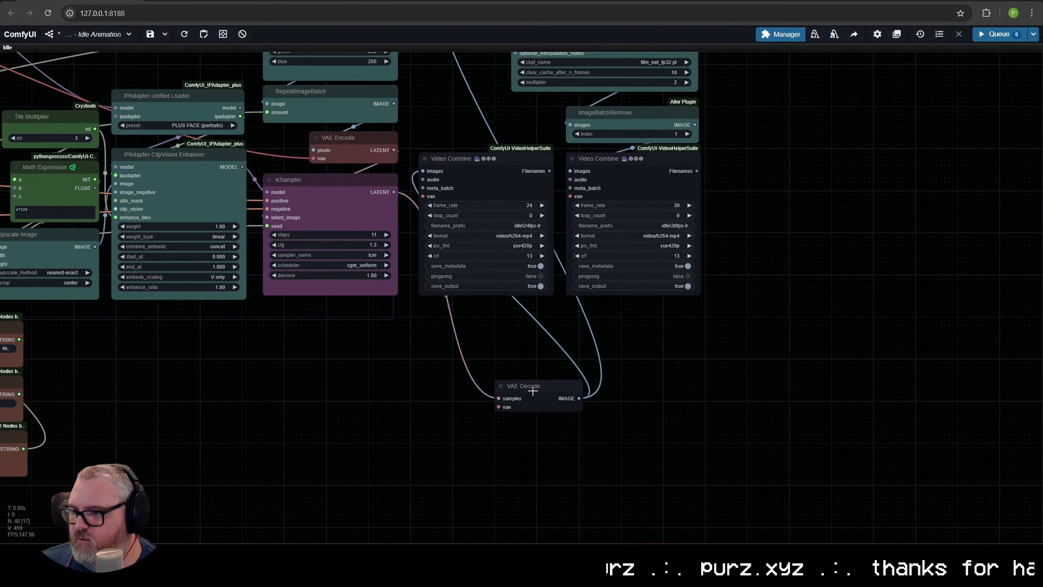
drag(529, 387, 336, 456)
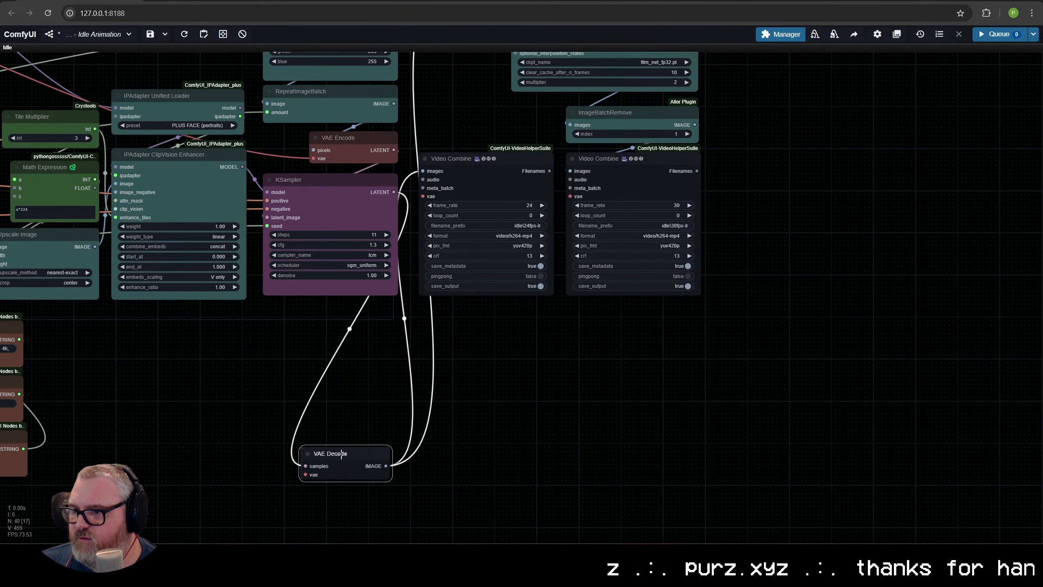
right_click(343, 455)
click(396, 479)
click(394, 466)
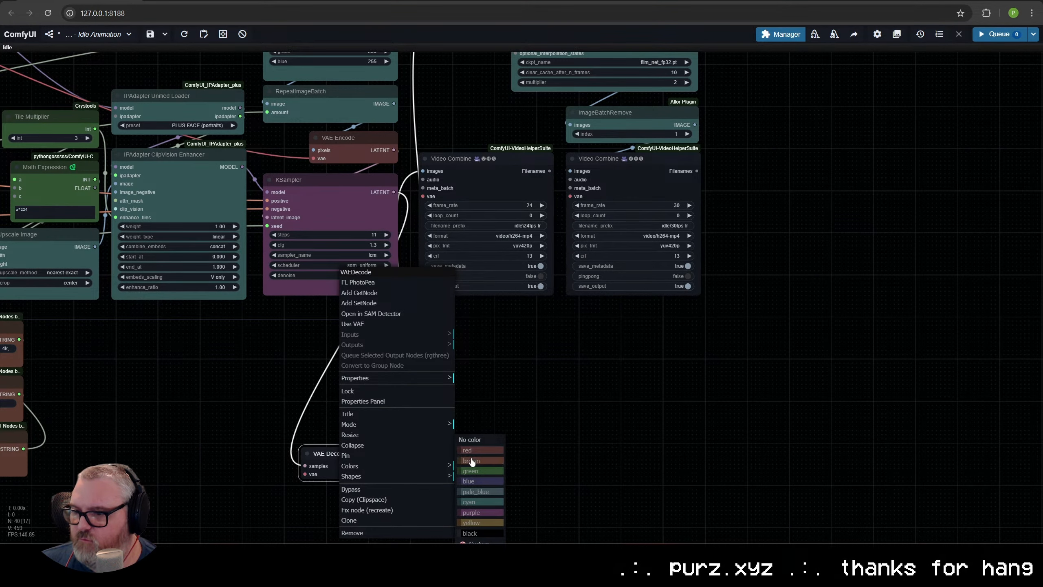
click(472, 449)
Set the color of both Video Combine nodes to blue.
drag(488, 381, 470, 428)
drag(470, 362, 427, 425)
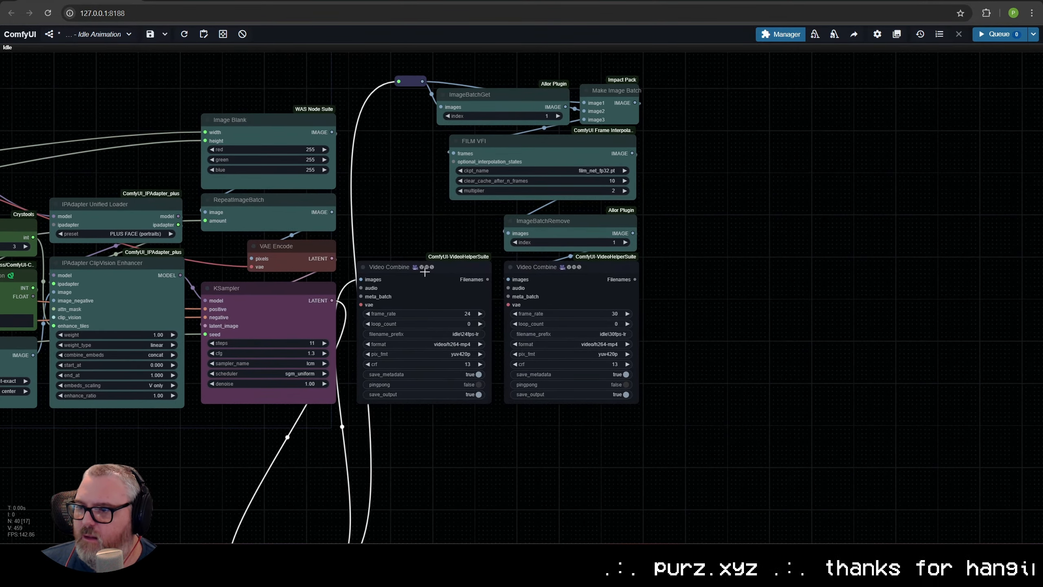
click(433, 271)
right_click(595, 274)
click(666, 429)
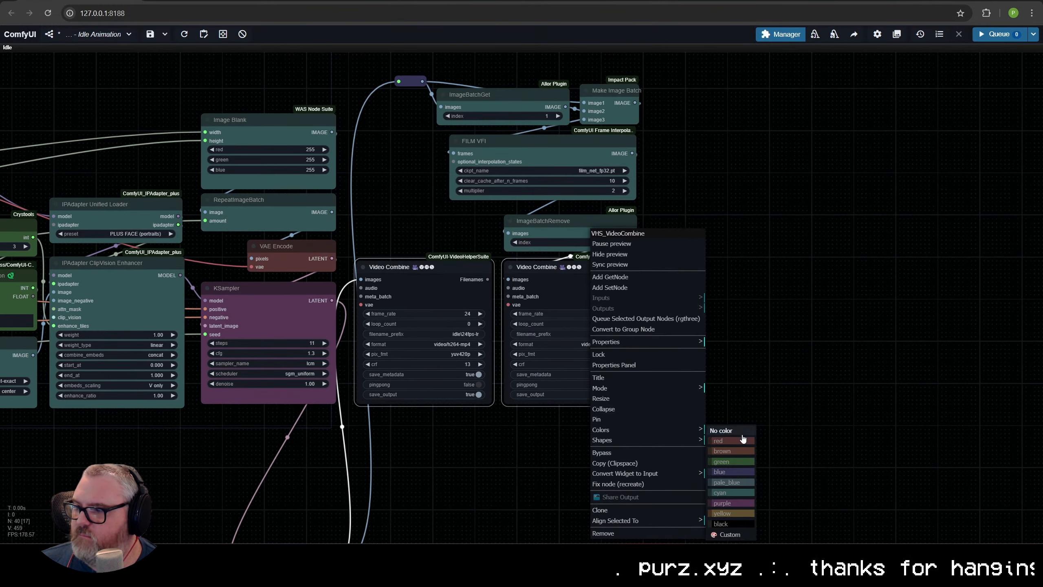
click(729, 472)
scroll(386, 433, down, 6)
drag(386, 433, 712, 392)
scroll(712, 392, up, 2)
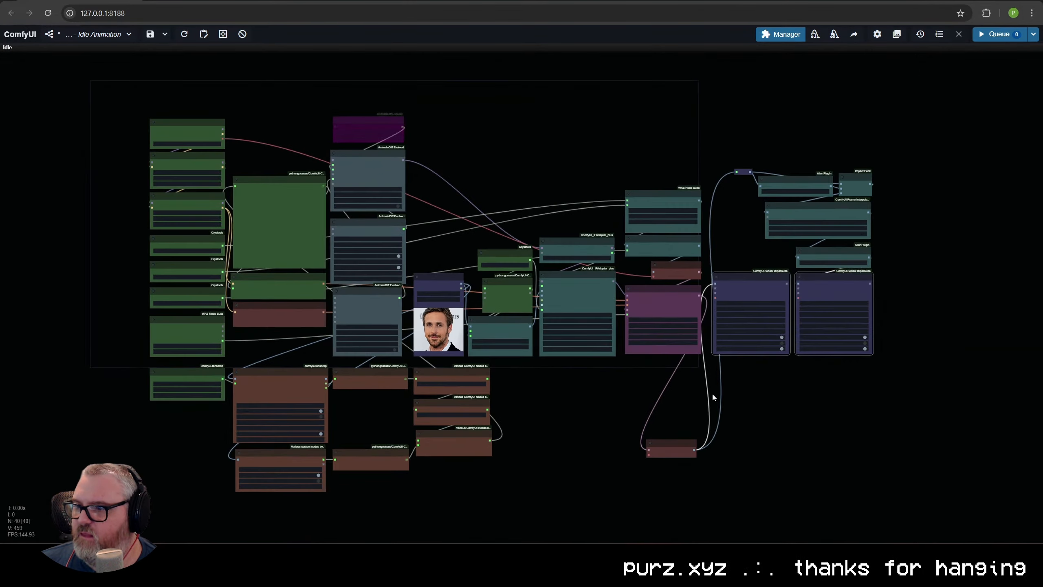
click(709, 398)
scroll(565, 398, up, 2)
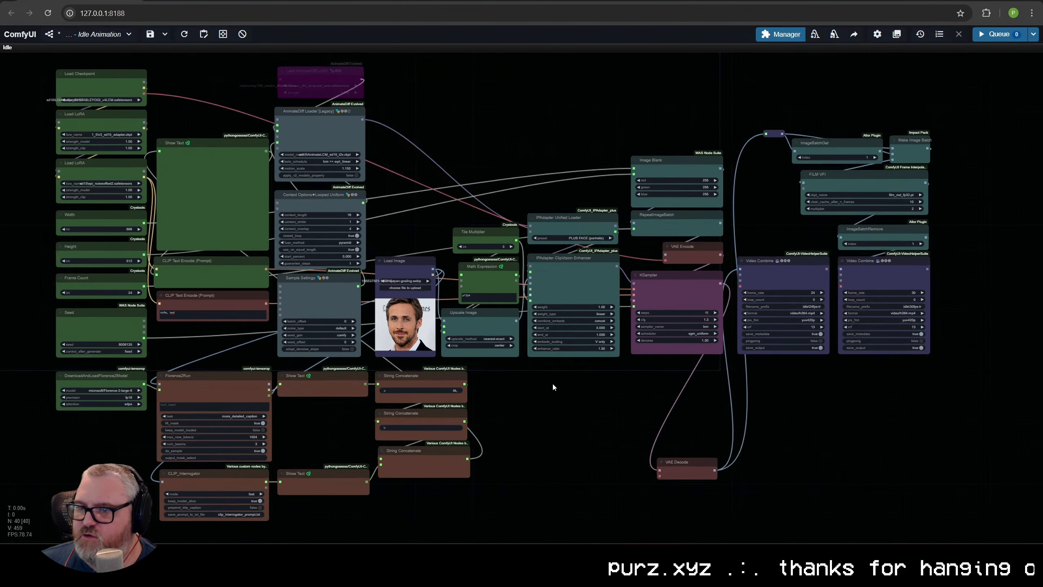
click(224, 143)
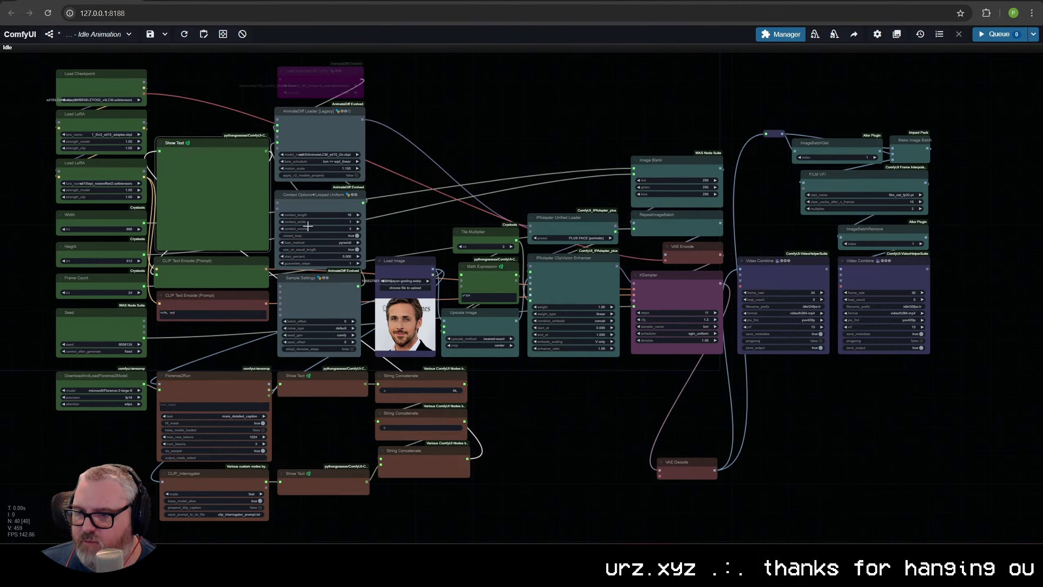
Queue the color-coded workflow for generation.
scroll(261, 413, up, 4)
drag(216, 391, 495, 493)
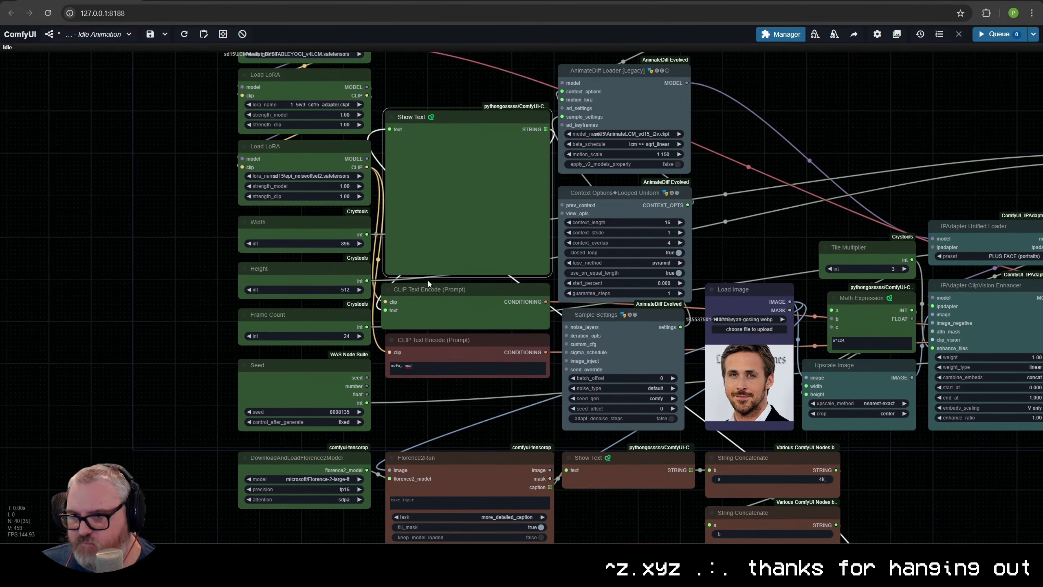
drag(428, 280, 411, 393)
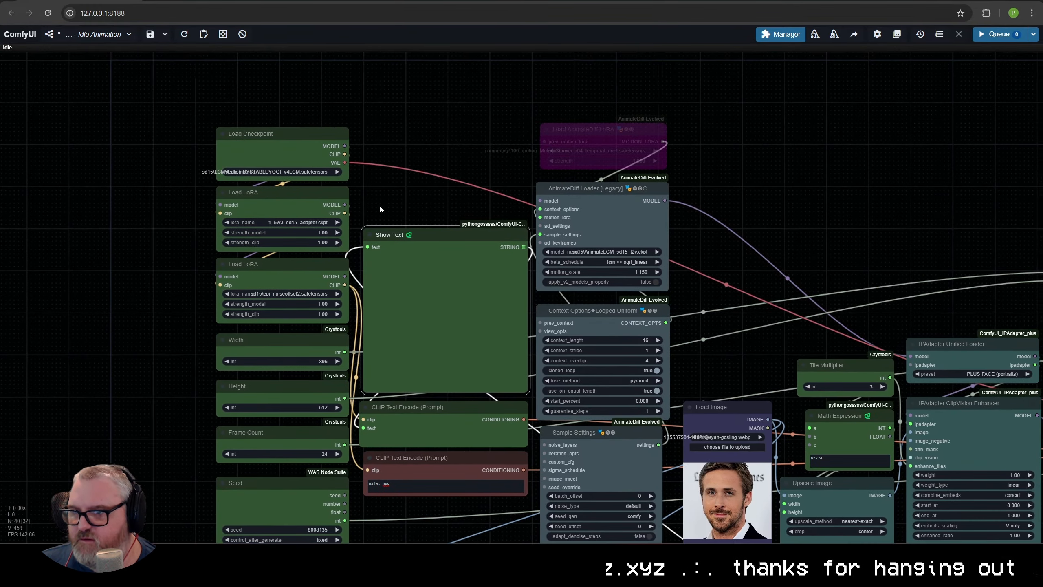
drag(382, 206, 227, 155)
click(433, 77)
click(998, 35)
Enlarge the Show Text node beside CLIP_Interrogator so its full caption fits.
scroll(827, 94, down, 3)
drag(827, 94, 547, 123)
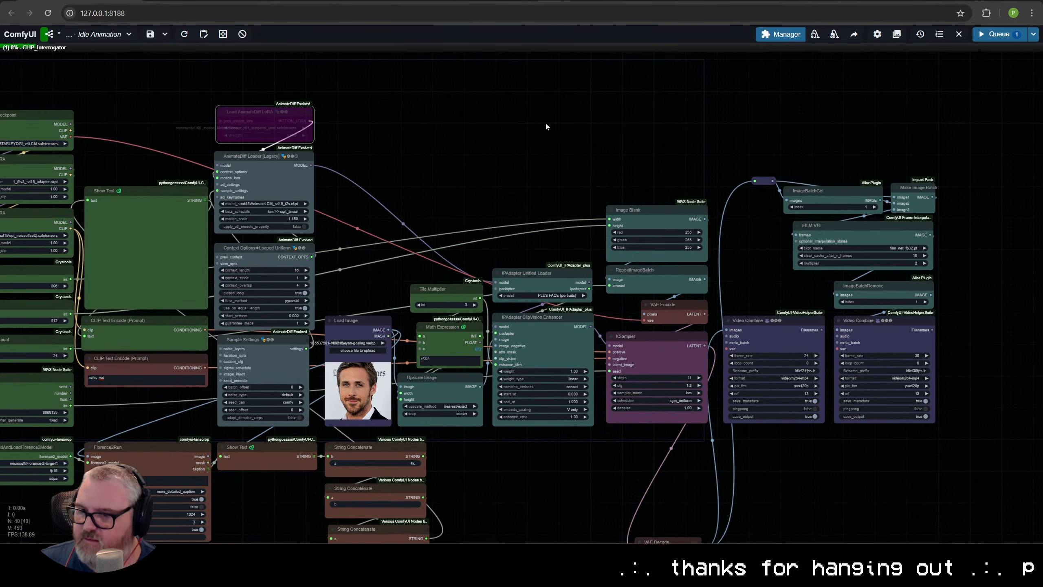
scroll(434, 199, down, 1)
drag(434, 199, 492, 146)
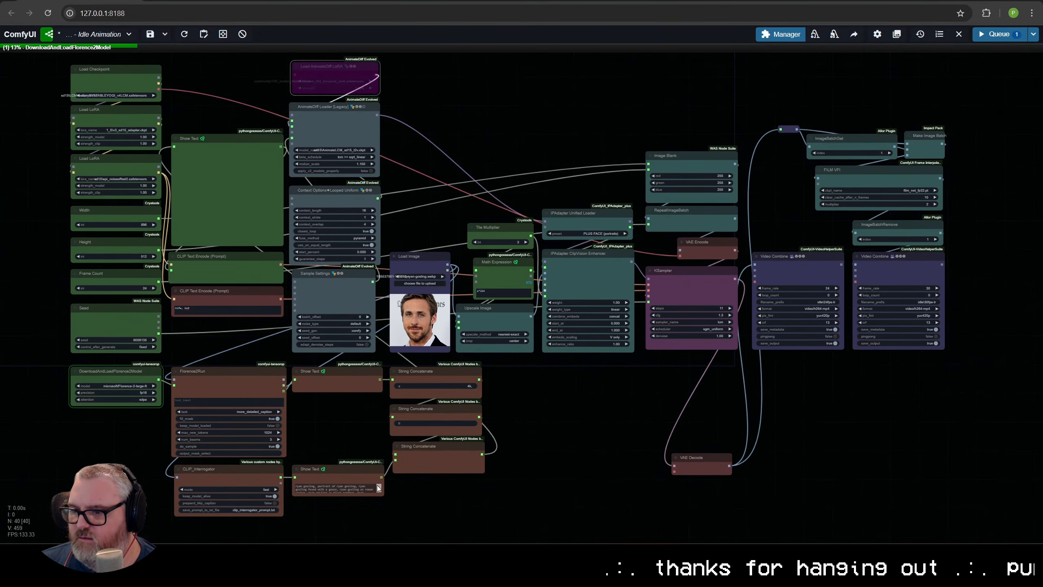
drag(382, 495, 385, 518)
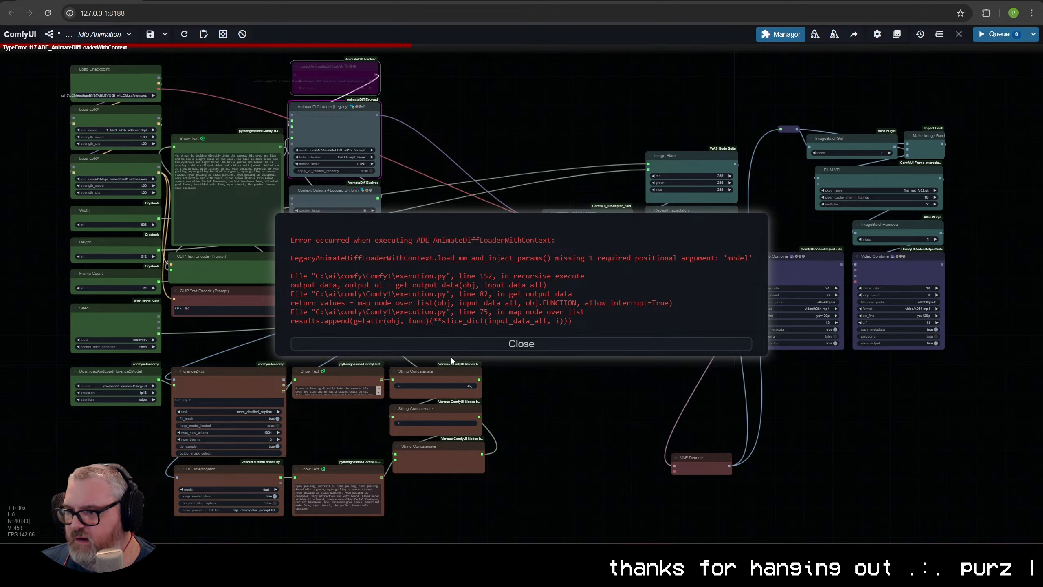
Connect the second Load LoRA's MODEL output to the AnimateDiff Loader's model input and run the workflow again.
click(455, 342)
scroll(287, 199, up, 6)
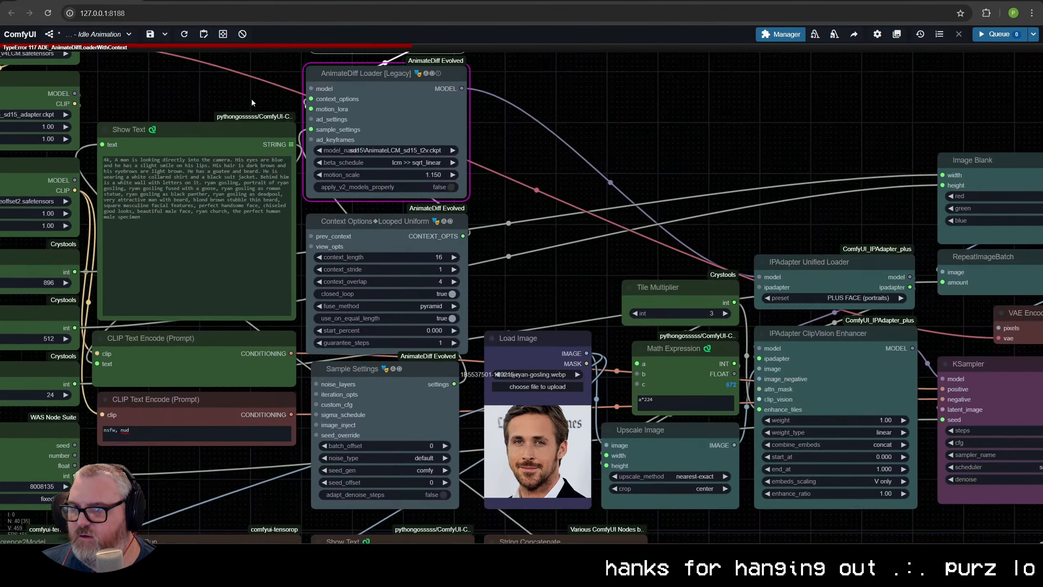
drag(251, 99, 361, 242)
drag(424, 229, 185, 324)
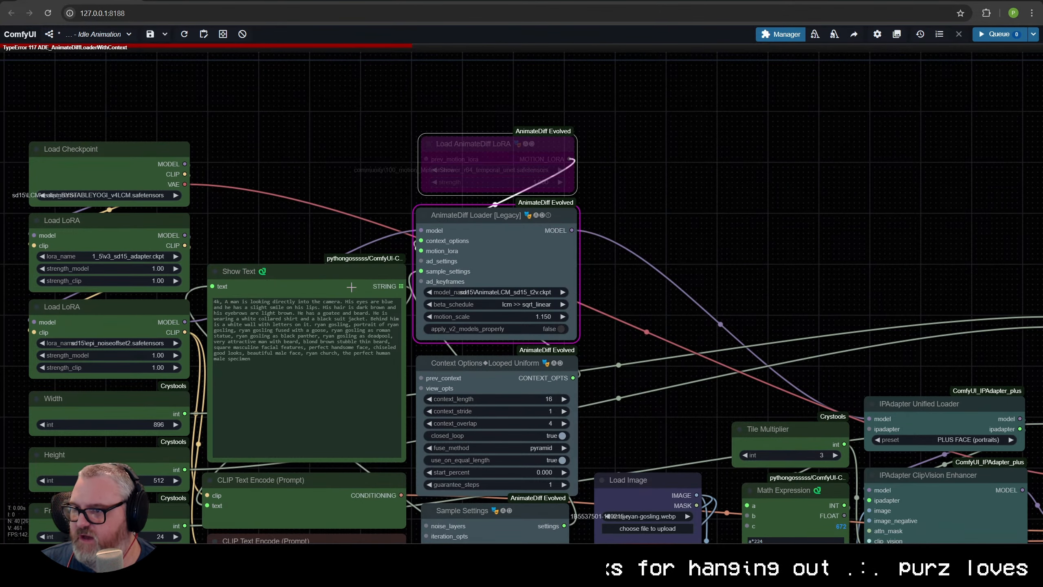
key(ctrl+Return)
Select all nodes of the workflow and shift them together slightly up and to the left on the canvas.
scroll(537, 185, down, 7)
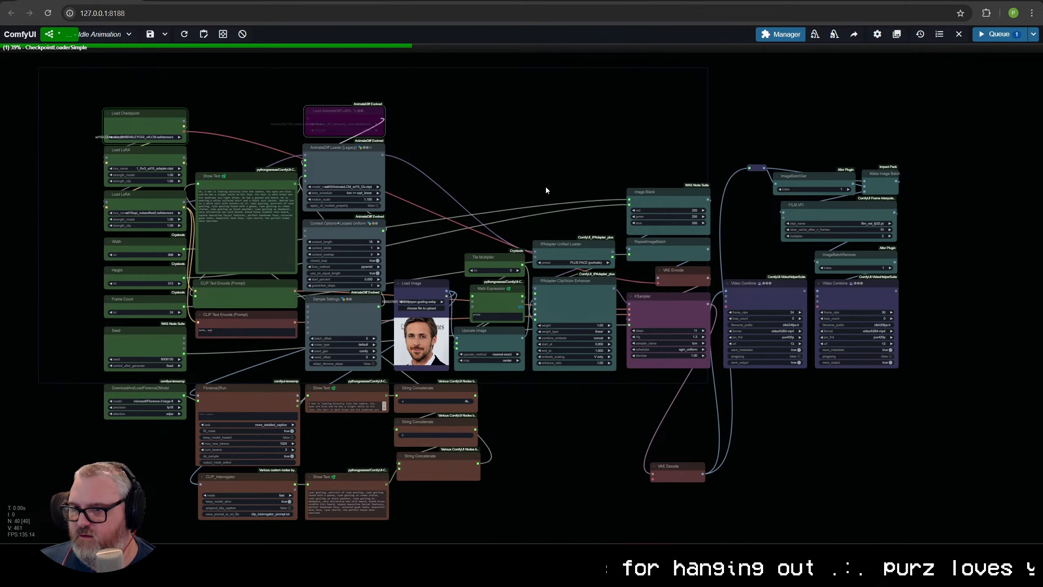
key(ctrl+a)
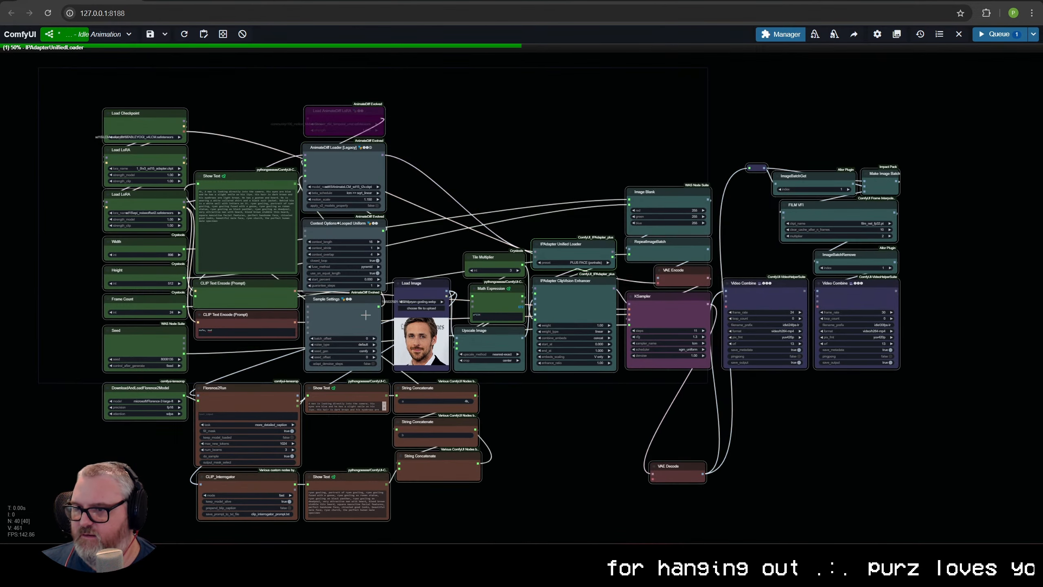
drag(349, 305, 293, 264)
click(456, 420)
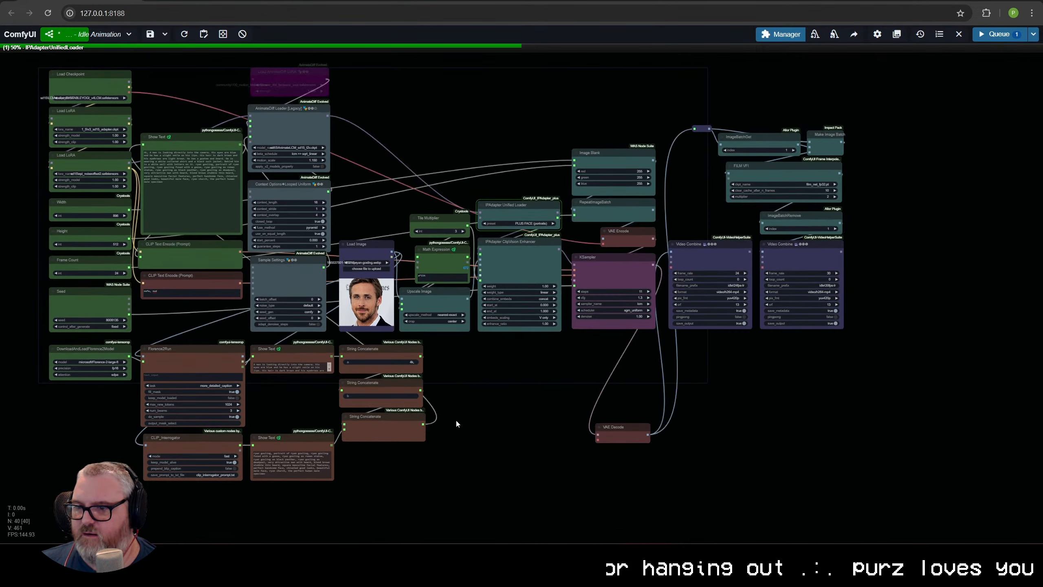
Move the brown captioning and String Concatenate nodes together beneath the green DownloadAndLoadFlorence2Model node.
drag(420, 497, 166, 358)
drag(175, 360, 87, 410)
click(415, 431)
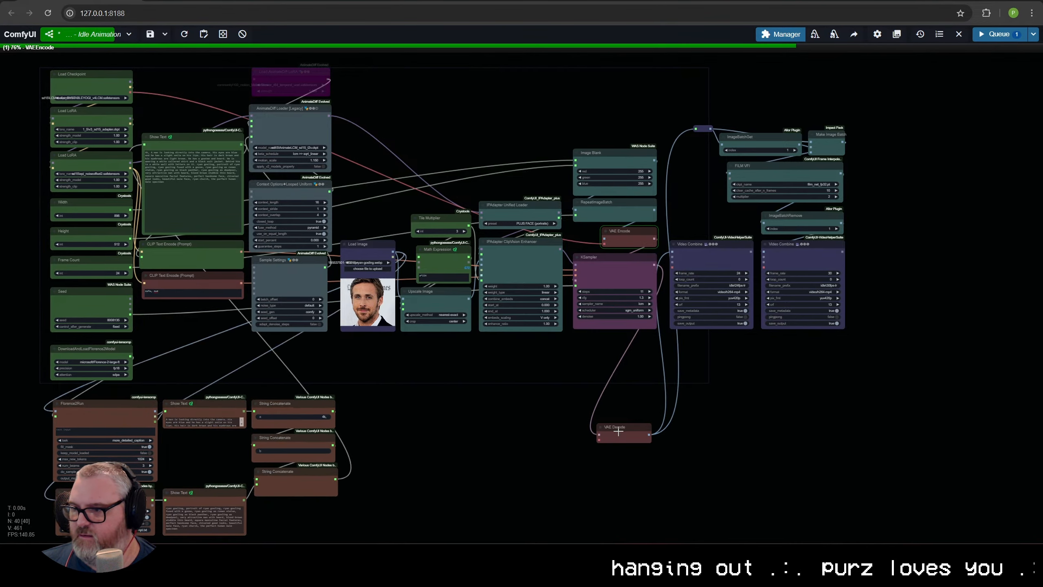
Shift the Image Blank, RepeatImageBatch, VAE Encode and KSampler column upward and place the VAE Decode node close beneath the KSampler.
drag(621, 436, 590, 126)
click(645, 441)
drag(632, 453, 628, 316)
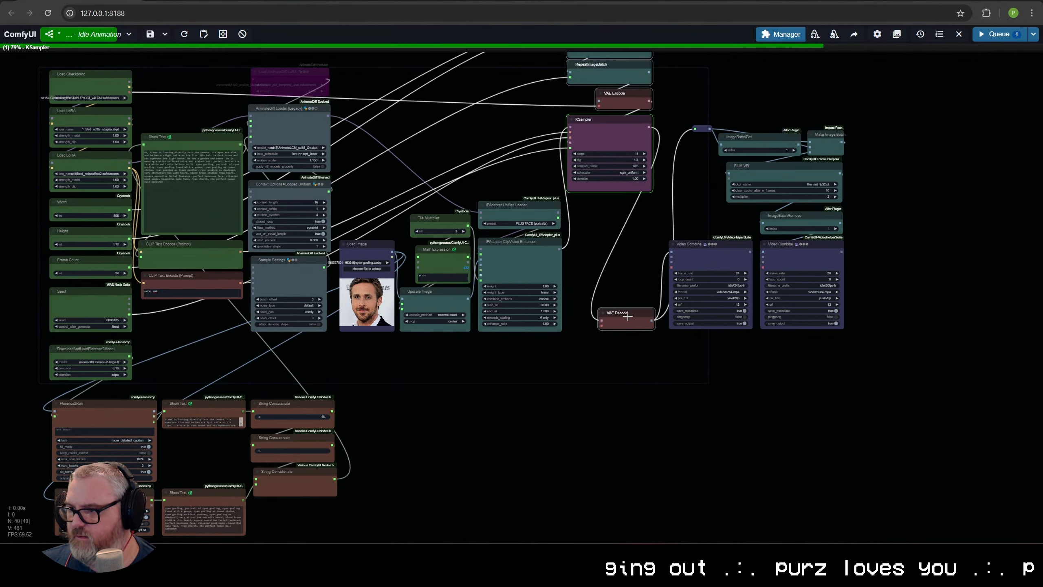
drag(618, 370, 501, 410)
drag(517, 300, 497, 3)
drag(538, 141, 501, 293)
click(509, 473)
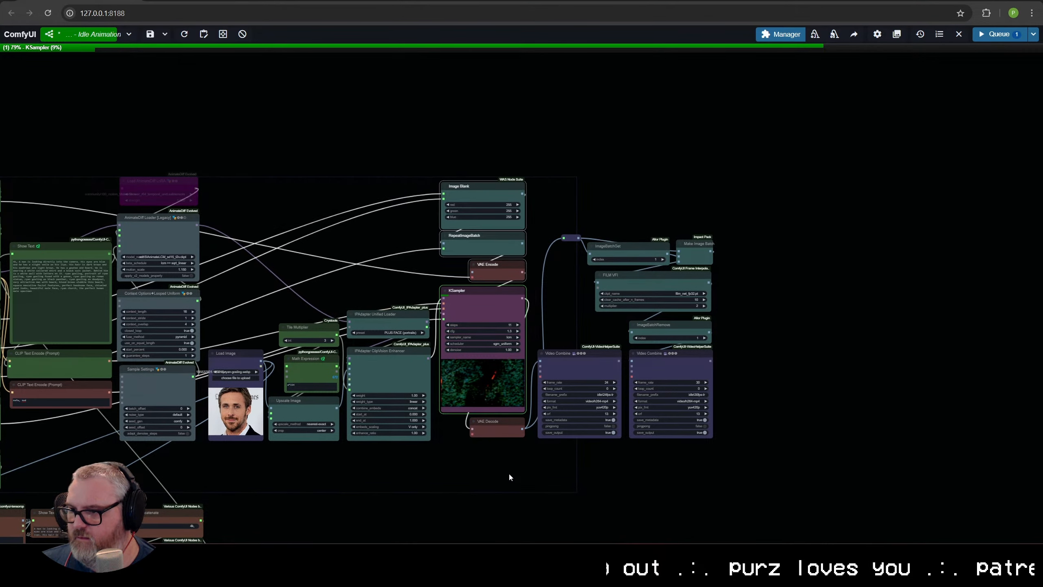
Nudge the VAE Decode node, and the frame interpolation and Video Combine nodes, into line beside the KSampler.
drag(503, 425, 501, 426)
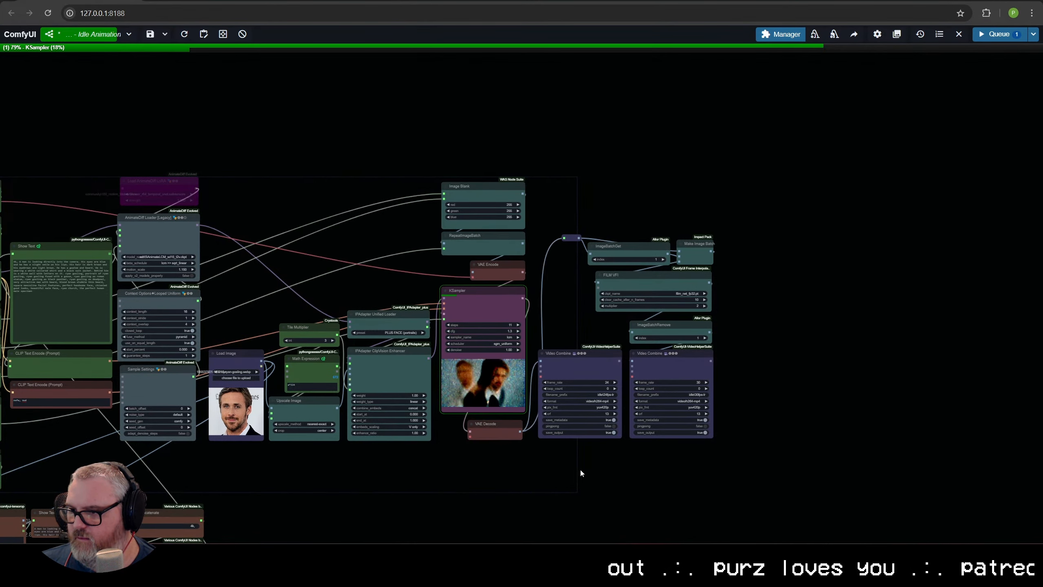
drag(558, 485, 827, 163)
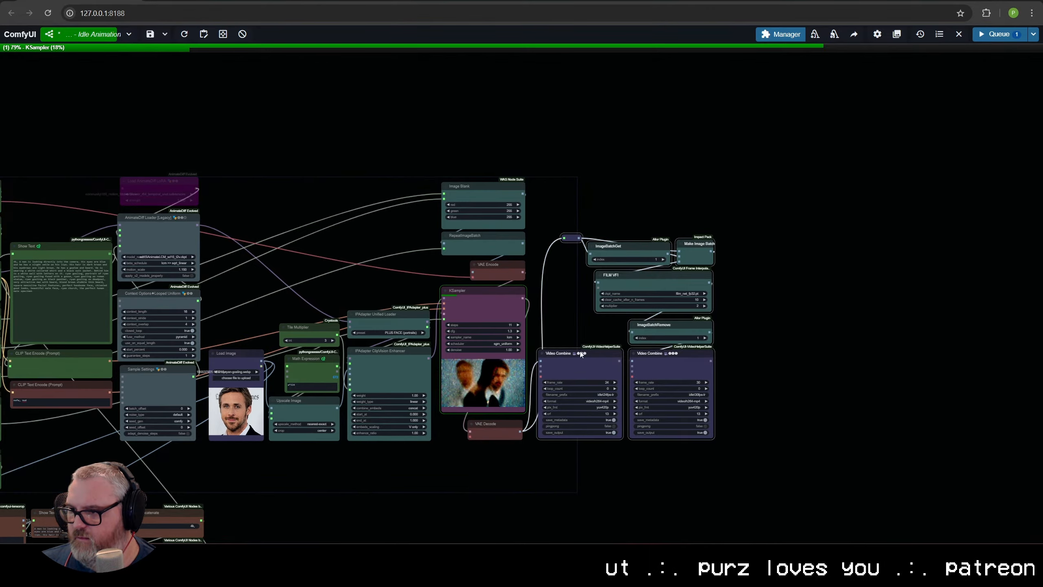
drag(580, 354, 577, 351)
Cancel the running generation.
drag(240, 290, 669, 264)
scroll(359, 227, up, 6)
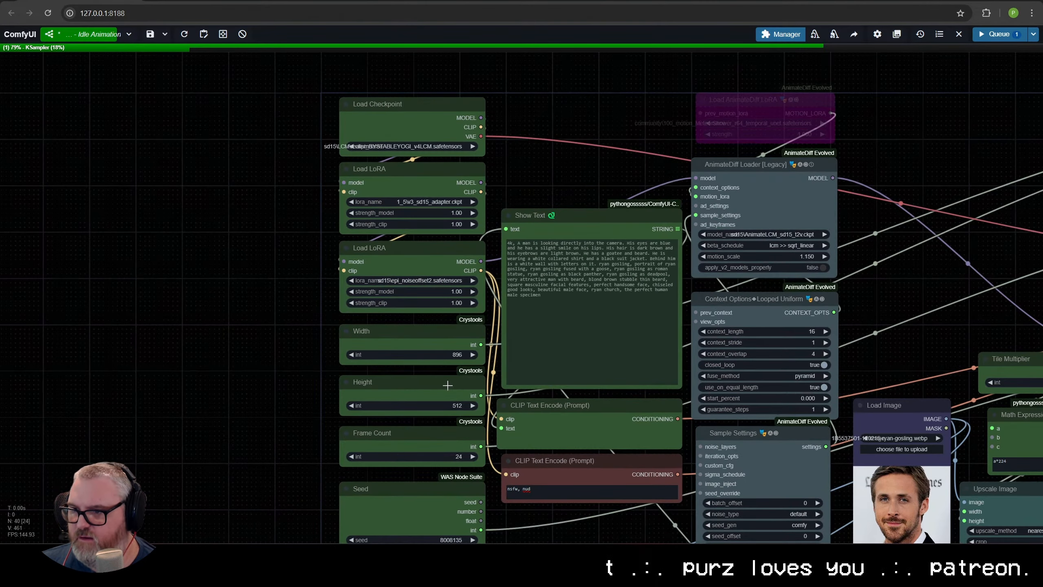
drag(888, 358, 137, 288)
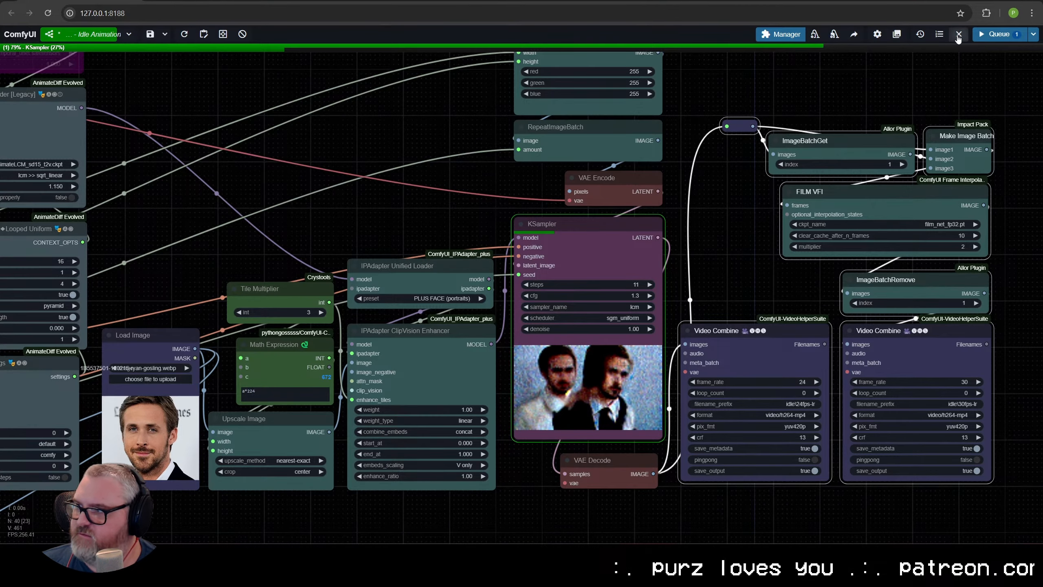
drag(739, 253, 645, 373)
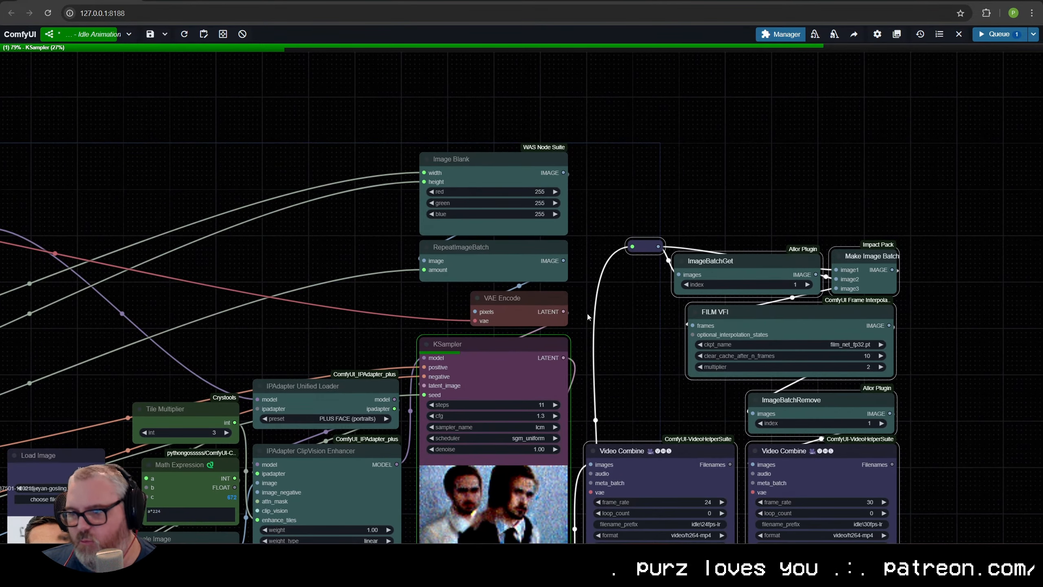
Move the Image Blank, RepeatImageBatch and VAE Encode nodes up to make room above the KSampler.
drag(582, 317, 518, 135)
drag(523, 301, 509, 138)
click(441, 222)
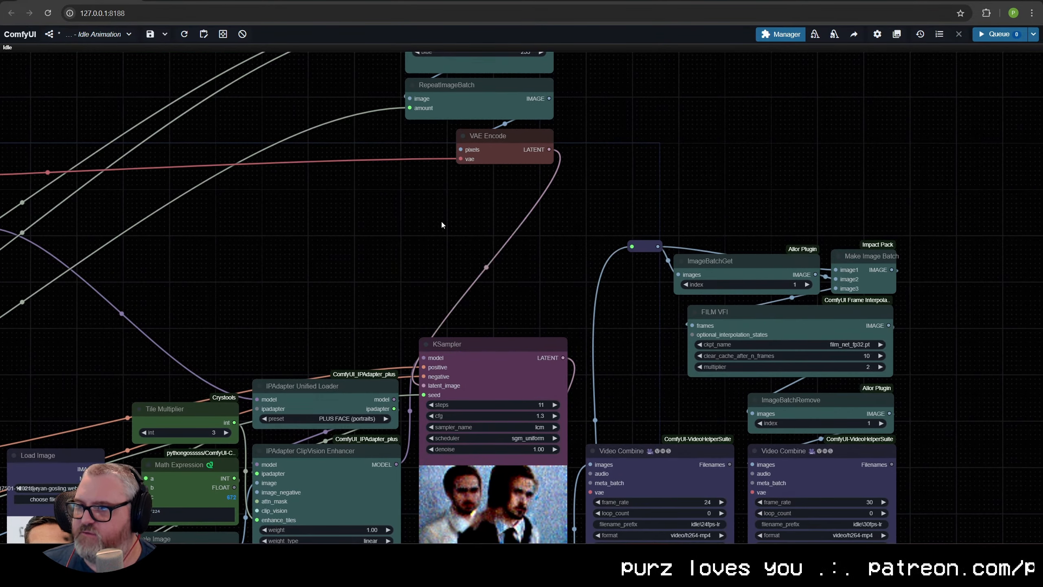
Add a PatchModelAddDownscale (Kohya Deep Shrink) node in the gap above the KSampler.
double_click(441, 225)
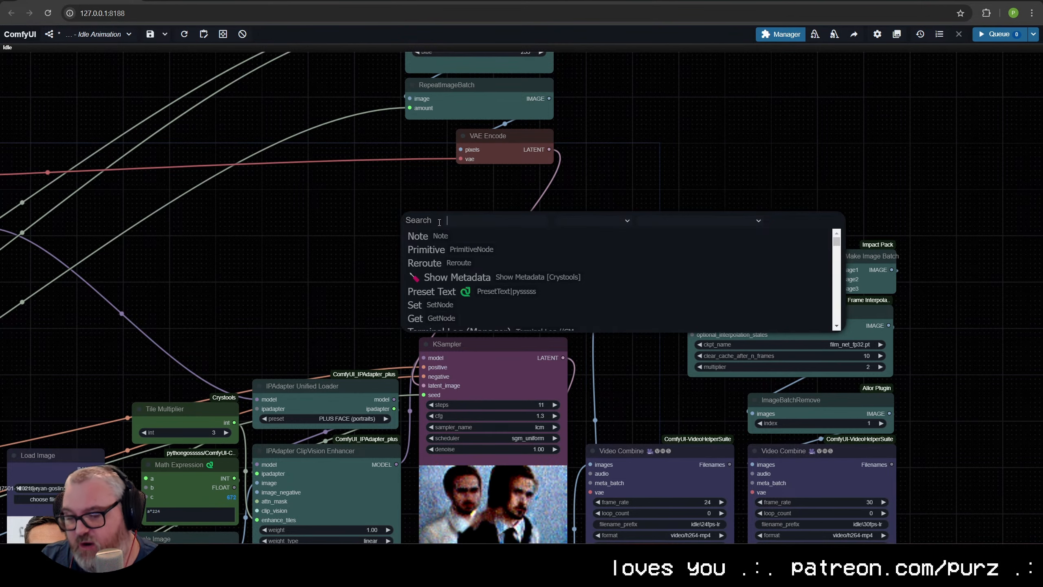
text(deep)
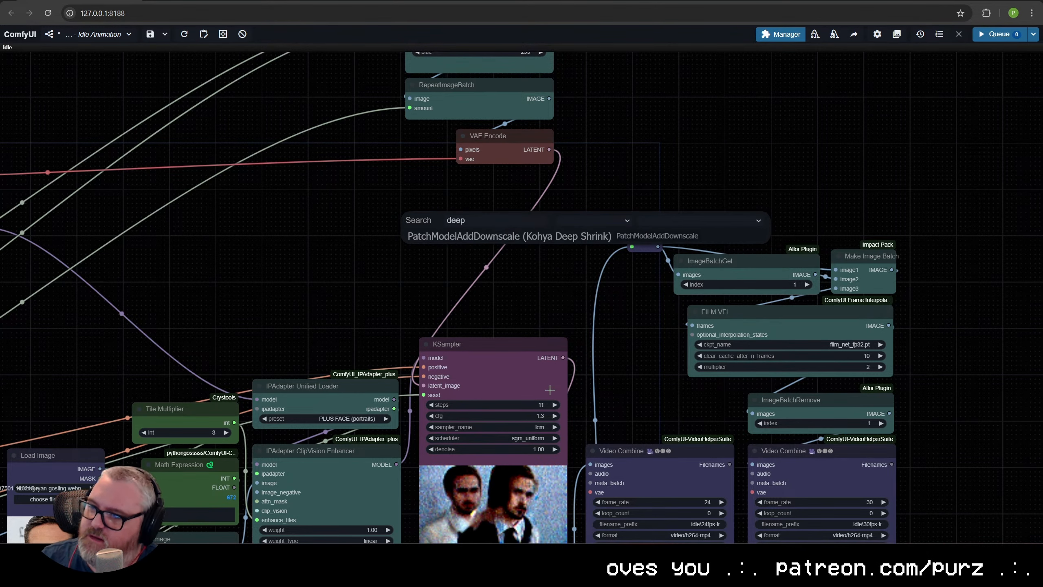
double_click(442, 209)
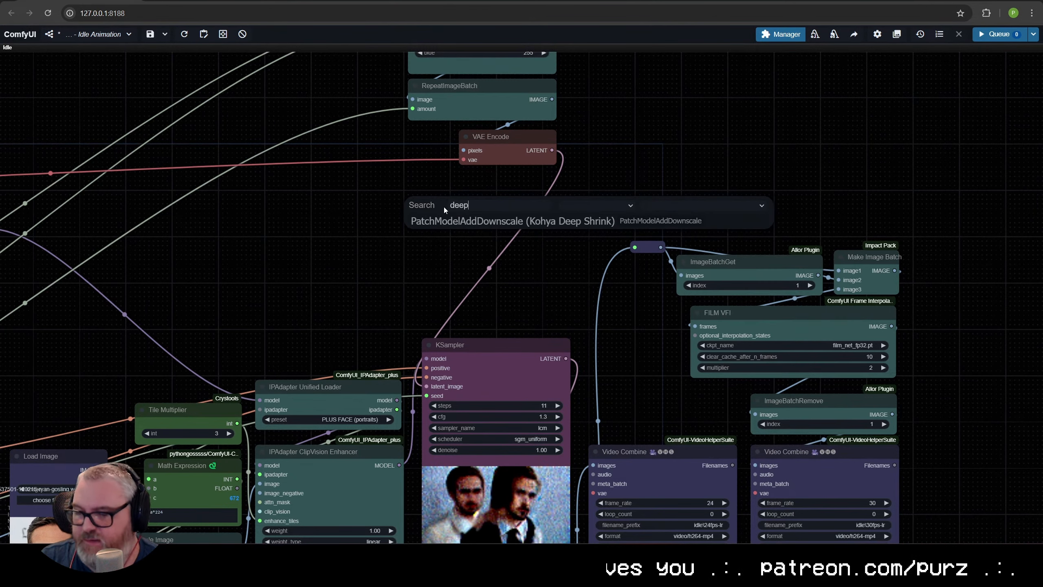
click(455, 222)
drag(456, 222, 437, 249)
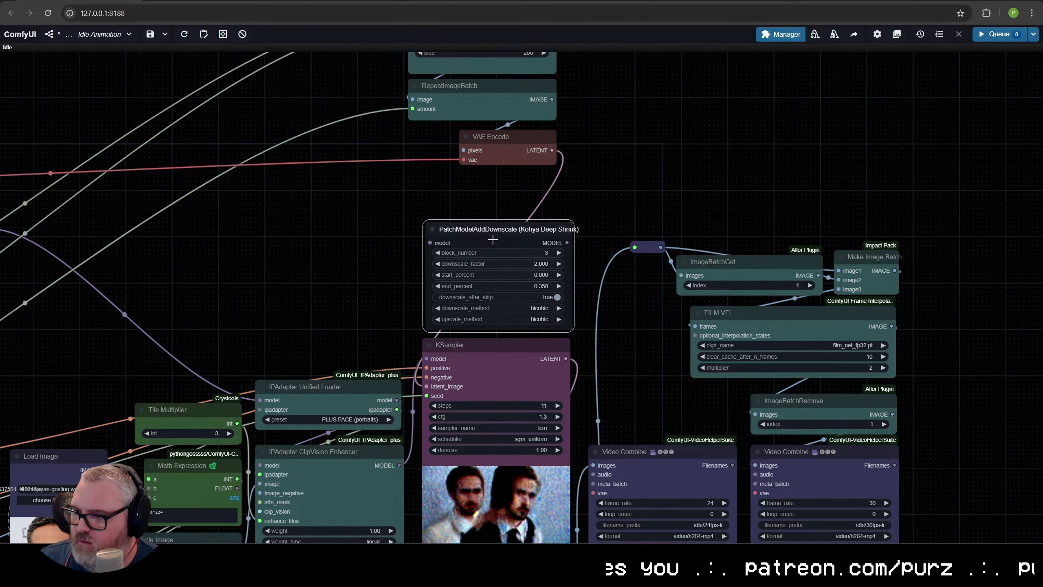
Route the model from the IPAdapter ClipVision Enhancer through the Kohya Deep Shrink node into the KSampler's model input.
drag(569, 243, 596, 312)
click(578, 305)
drag(429, 354, 568, 243)
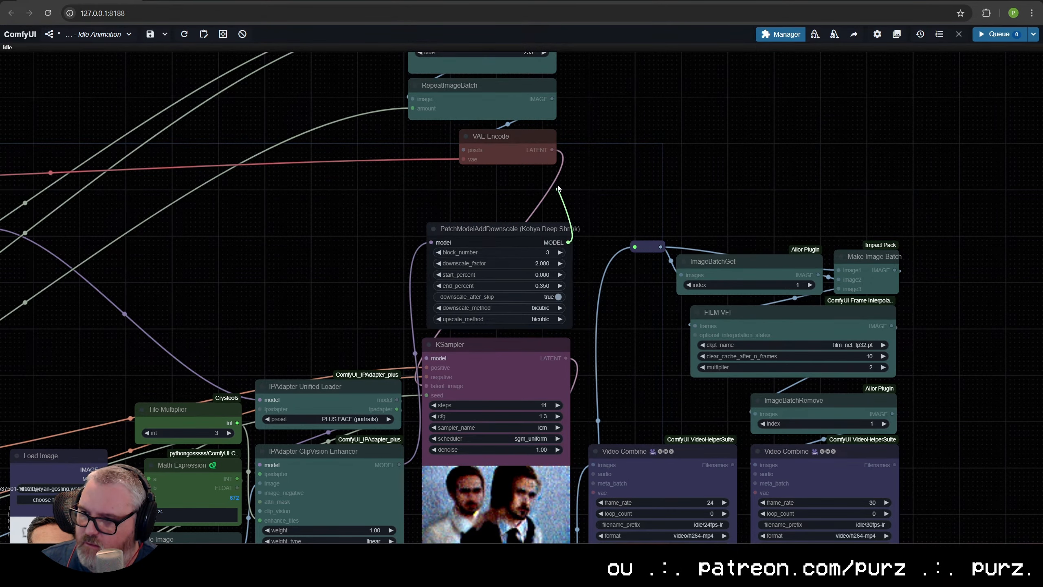
Move the Image Blank, RepeatImageBatch and VAE Encode nodes down to sit just above the Kohya Deep Shrink node.
drag(486, 271, 456, 413)
ctrl+drag(508, 339, 487, 201)
drag(500, 280, 513, 330)
Color the Kohya Deep Shrink node purple and nudge it into place between the VAE Encode and KSampler nodes.
click(513, 361)
right_click(508, 376)
click(537, 459)
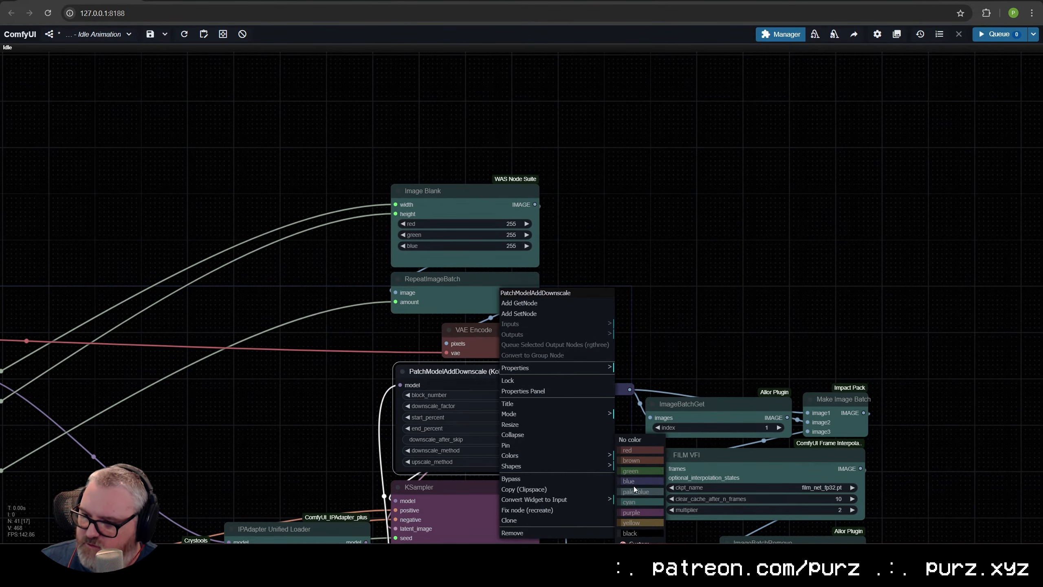
click(648, 512)
drag(611, 465, 682, 331)
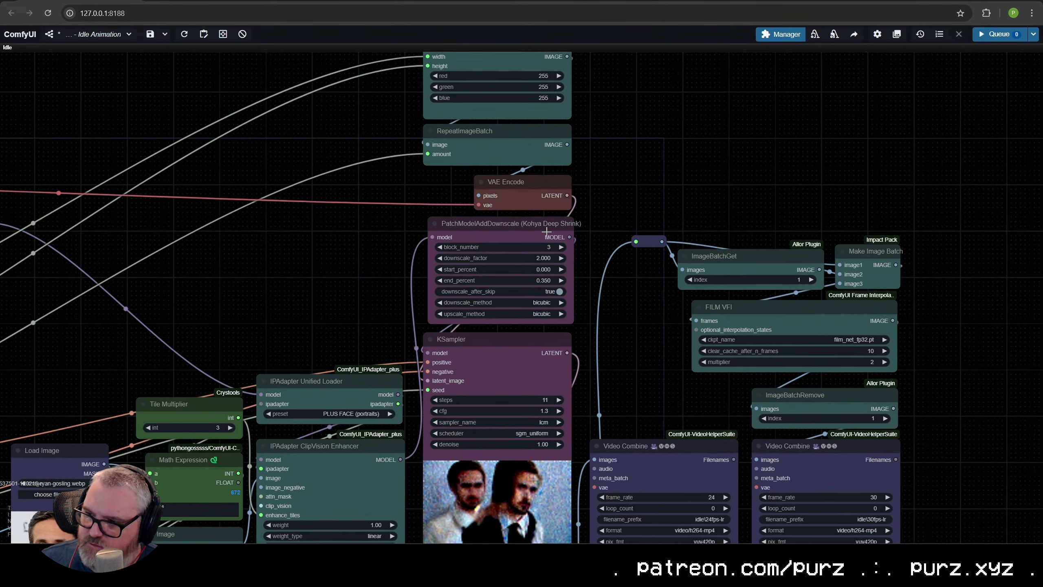
click(536, 231)
drag(537, 231, 538, 236)
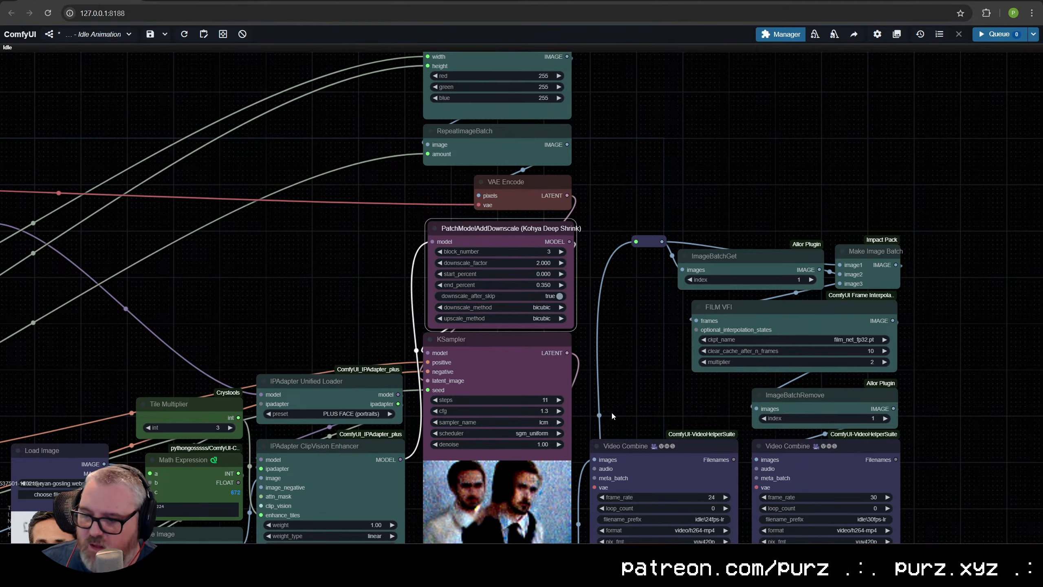
Queue the workflow with the Kohya Deep Shrink node included.
scroll(599, 315, down, 3)
drag(599, 315, 572, 210)
key(ctrl+Return)
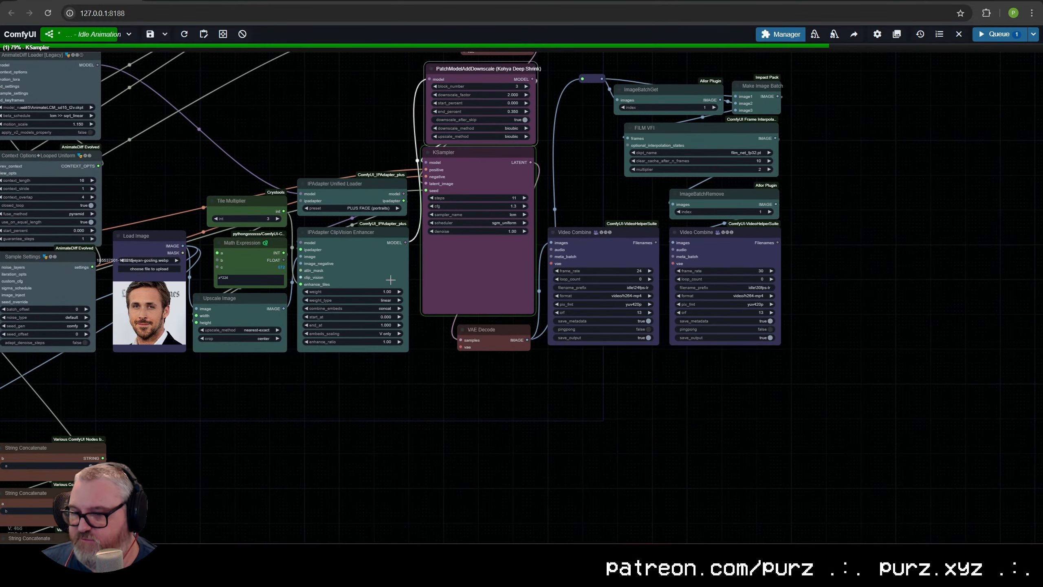
Examine the KSampler's preview image and the overall node layout while the generation runs.
scroll(471, 270, up, 5)
scroll(471, 270, up, 4)
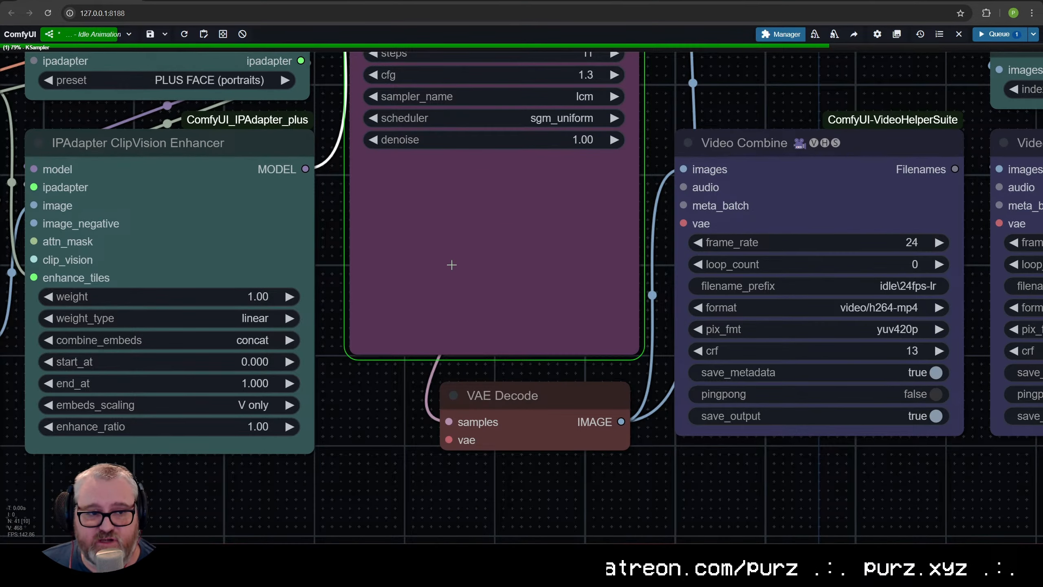
scroll(452, 265, down, 10)
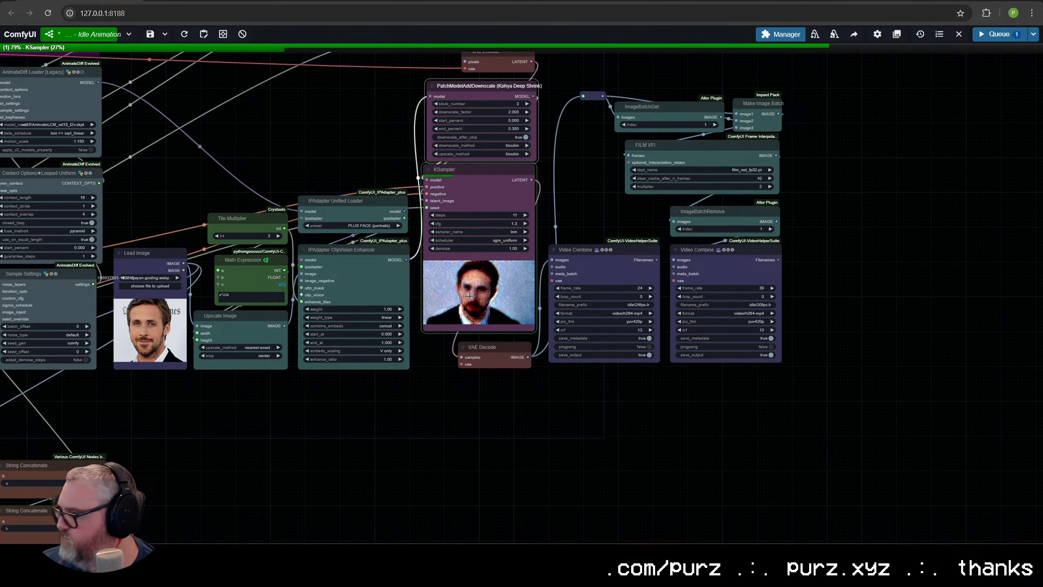
scroll(471, 296, down, 5)
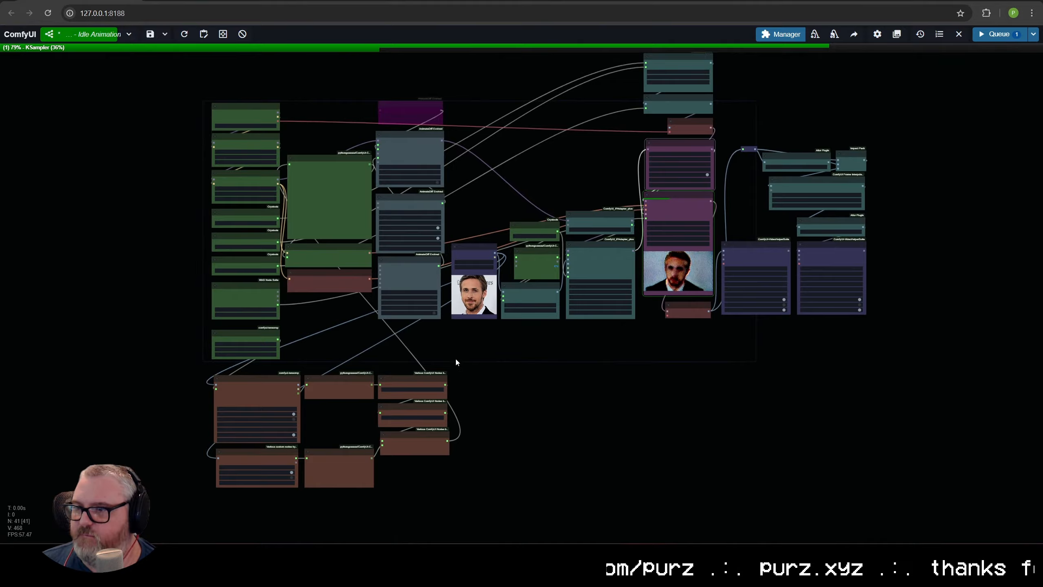
drag(456, 360, 299, 403)
scroll(530, 347, up, 11)
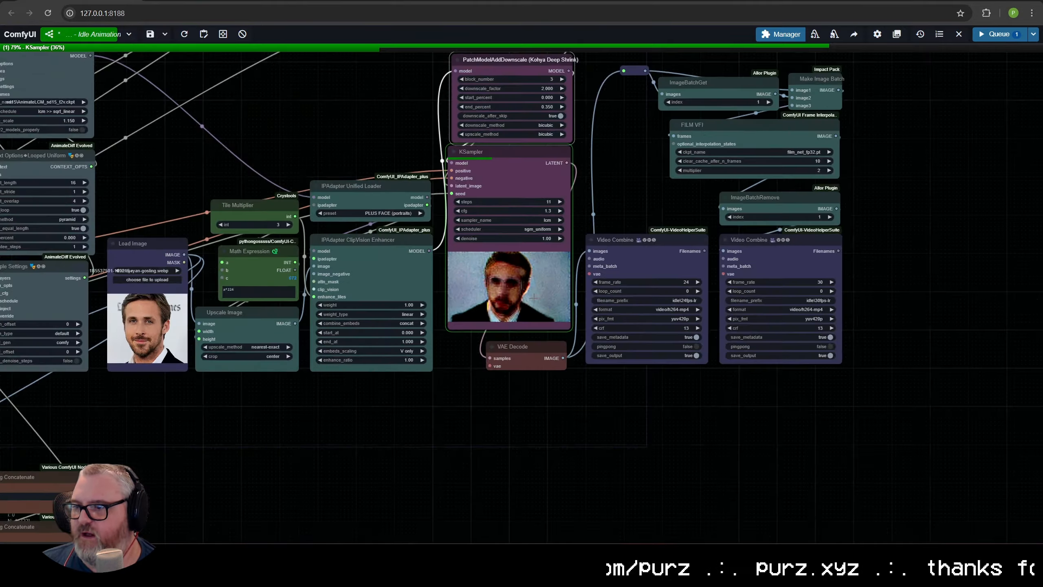
drag(518, 344, 451, 400)
scroll(373, 344, down, 5)
drag(373, 345, 618, 338)
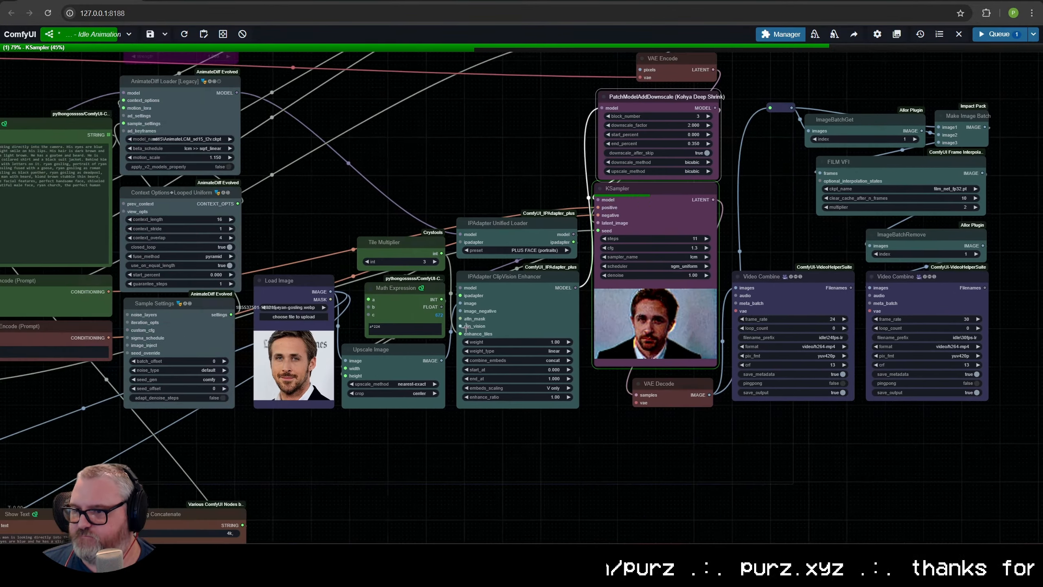
Move the Tile Multiplier, Math Expression and Upscale Image nodes together above the IPAdapter Unified Loader.
scroll(370, 308, down, 2)
drag(401, 429, 358, 179)
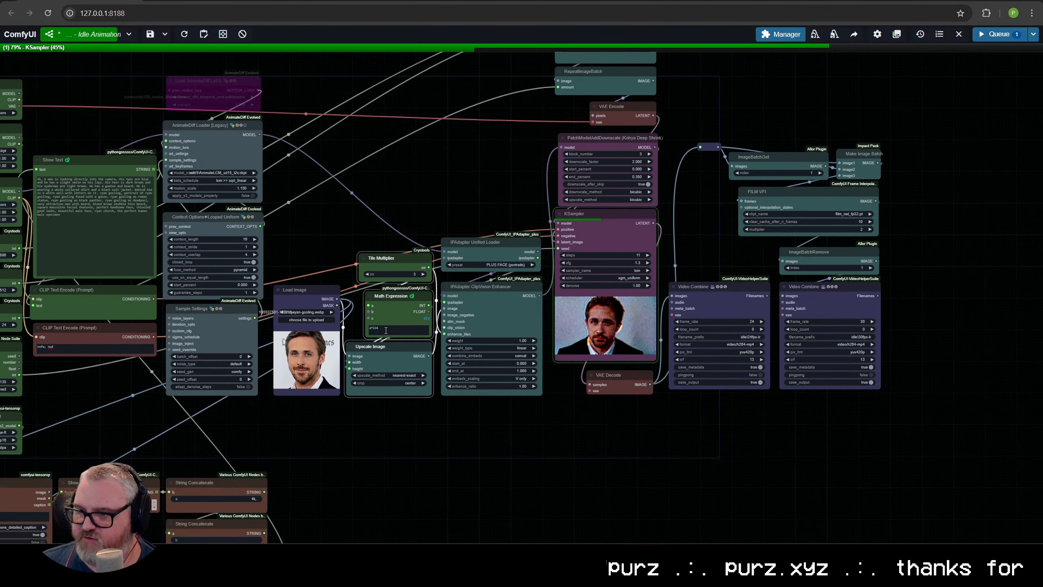
drag(382, 365, 486, 200)
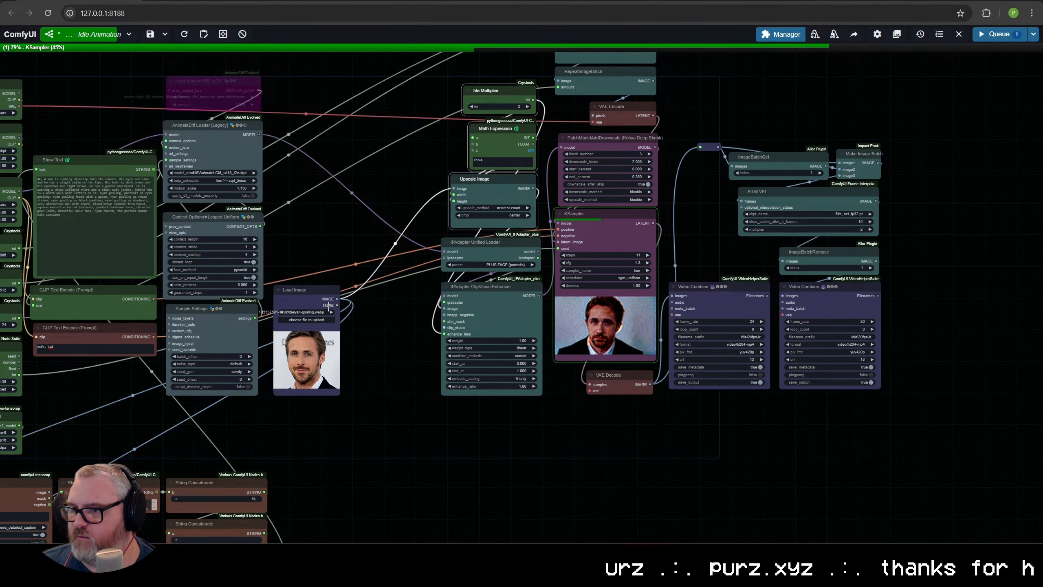
Move the Load Image node down beside the Florence2 captioning nodes.
drag(315, 293, 341, 371)
drag(378, 354, 555, 261)
drag(507, 282, 48, 400)
Move the IPAdapter, upscale, sampling and video output nodes together leftward, close to the AnimateDiff nodes.
scroll(480, 247, down, 2)
drag(480, 246, 359, 379)
drag(496, 68, 879, 452)
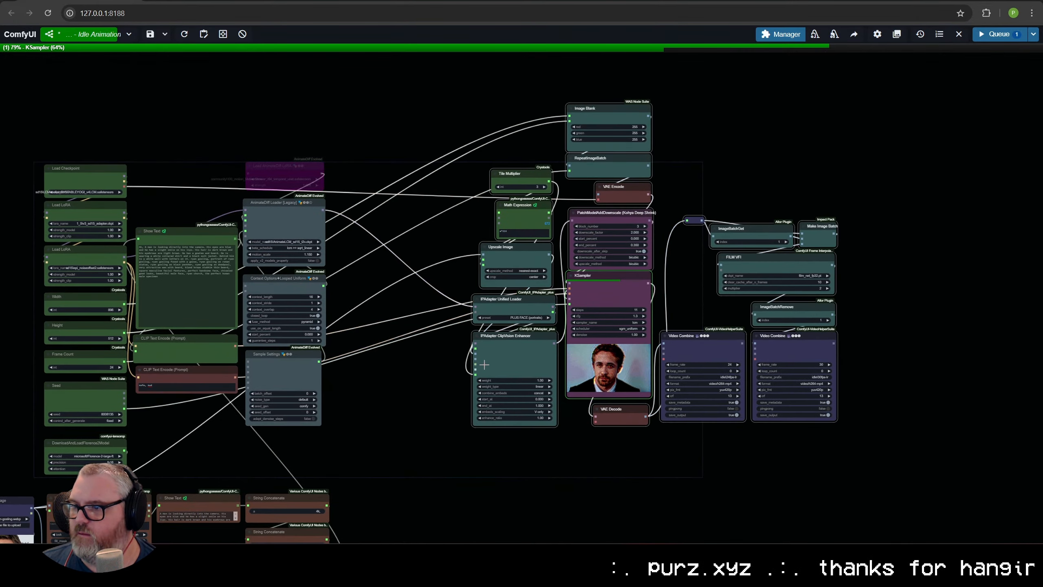
drag(532, 351, 393, 352)
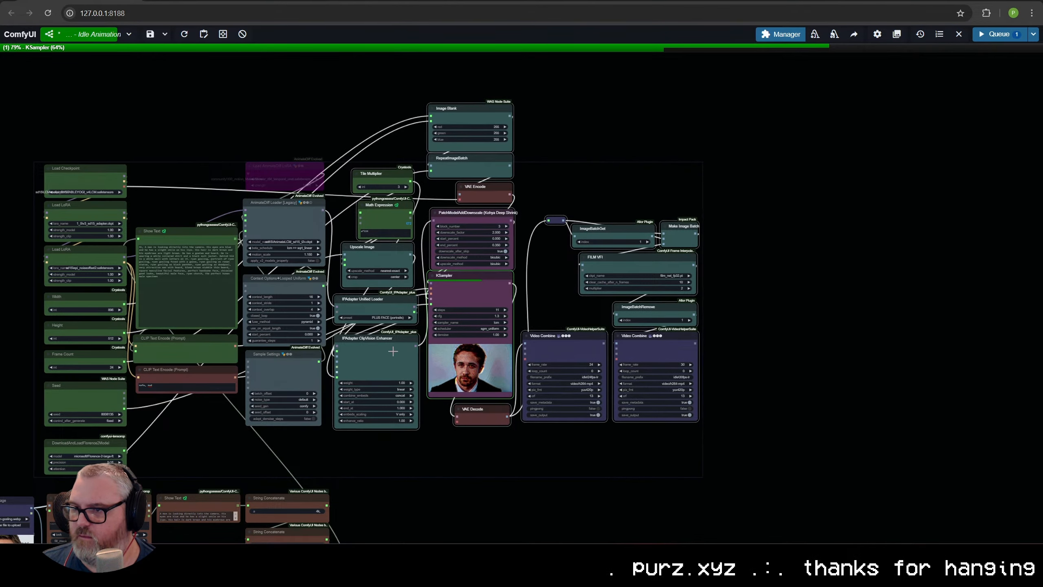
scroll(454, 438, down, 2)
drag(459, 424, 539, 349)
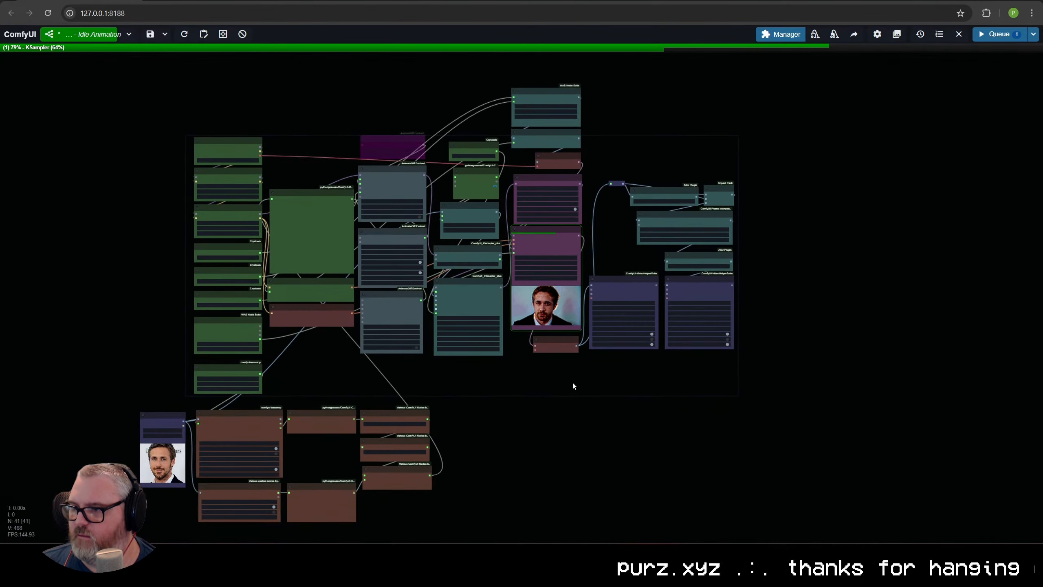
Lower the sampling column from Image Blank to VAE Decode, and nudge the interpolation and Video Combine nodes slightly down.
drag(556, 194, 541, 113)
drag(550, 234, 552, 256)
drag(682, 396, 676, 390)
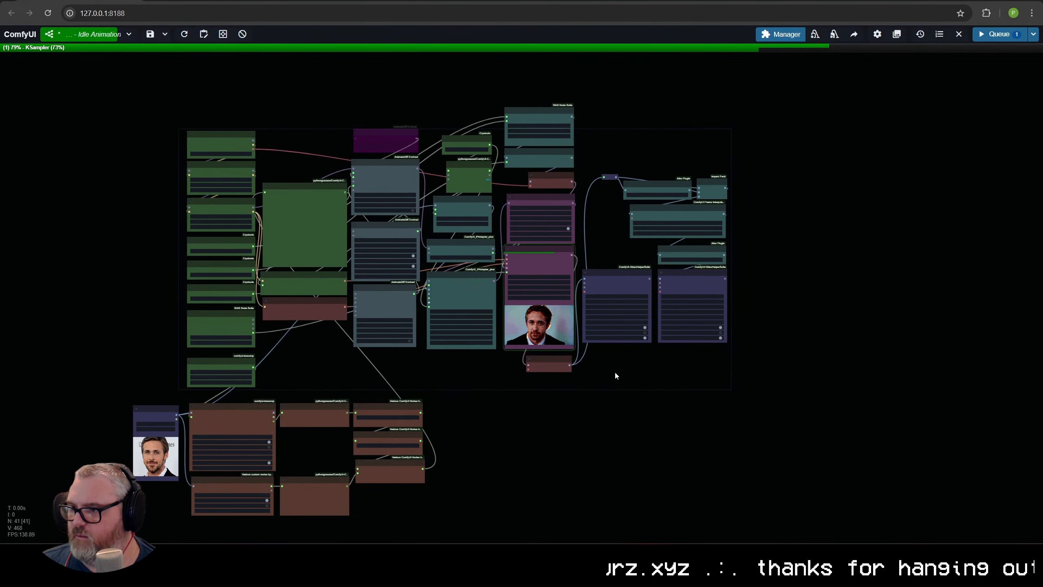
drag(615, 373, 742, 116)
drag(691, 281, 694, 287)
click(842, 268)
Shift the Load Image and captioning nodes left so the String Concatenate nodes line up under the green loader column.
drag(505, 493, 640, 395)
drag(546, 439, 256, 302)
drag(350, 312, 184, 306)
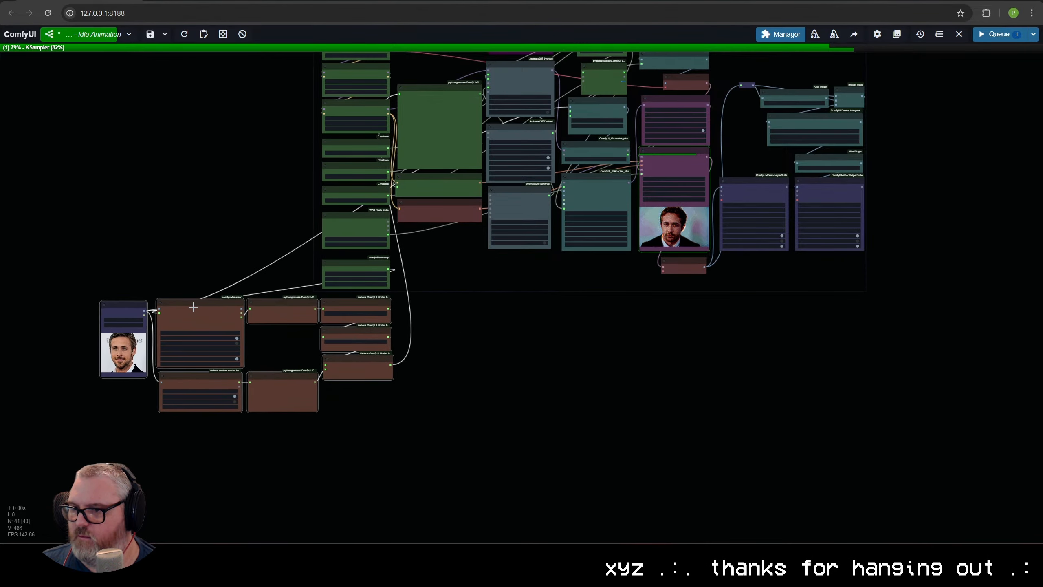
Review the rearranged node layout and the KSampler preview while the generation runs.
scroll(693, 317, down, 3)
drag(692, 317, 517, 370)
scroll(545, 340, up, 7)
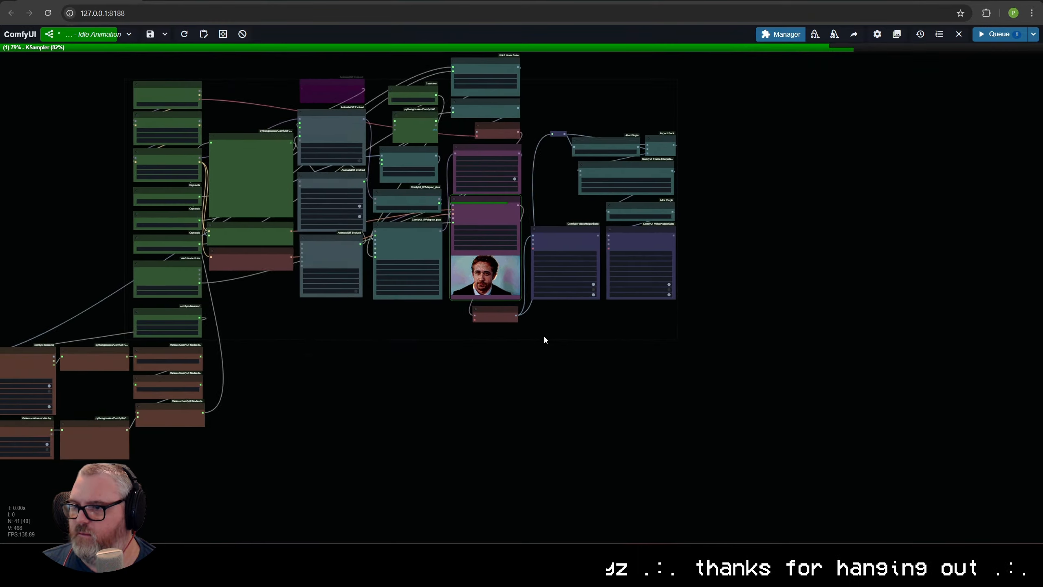
scroll(552, 359, down, 2)
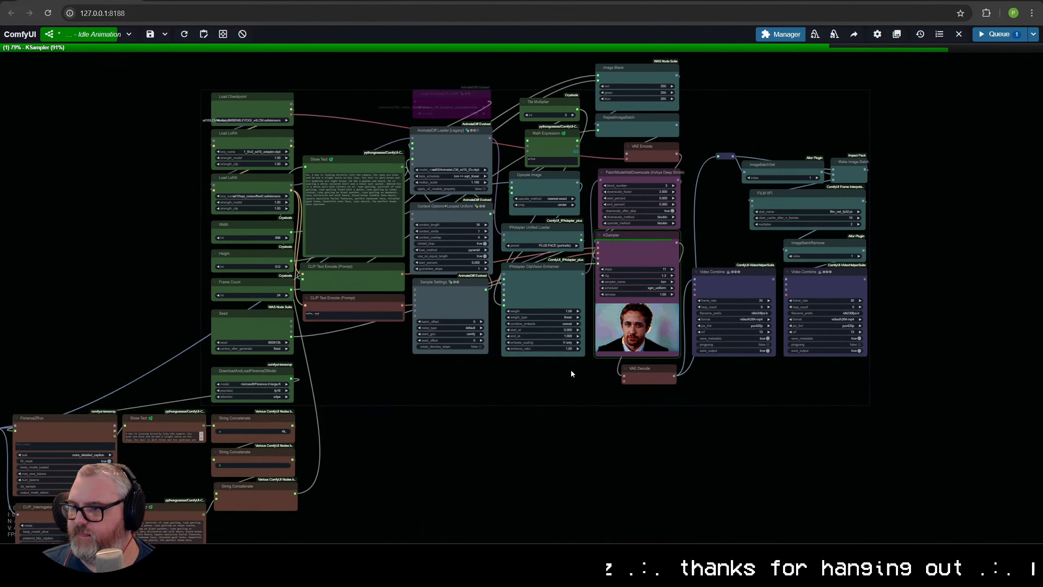
scroll(551, 423, up, 2)
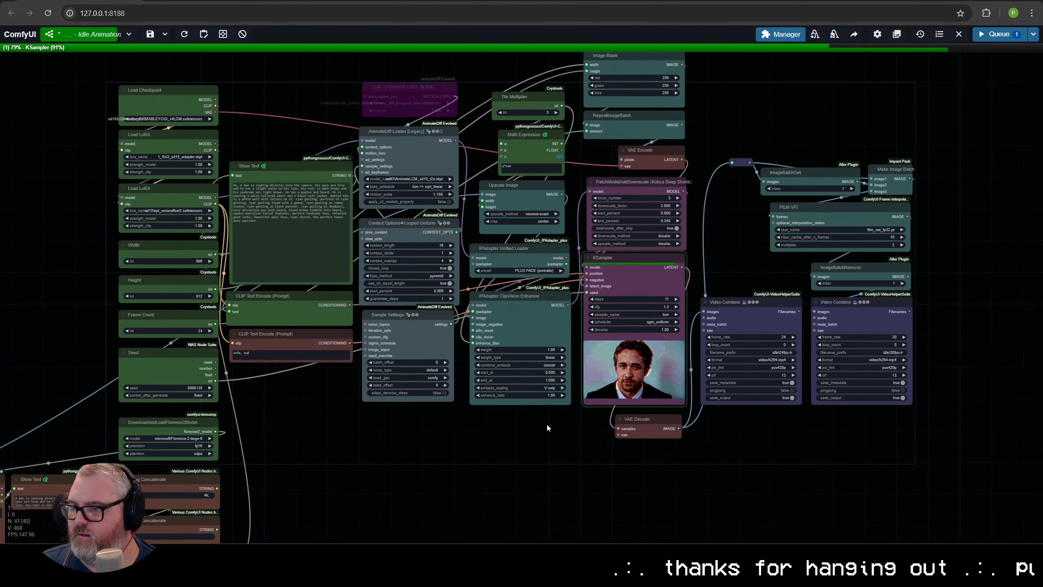
drag(549, 426, 548, 484)
scroll(540, 455, up, 1)
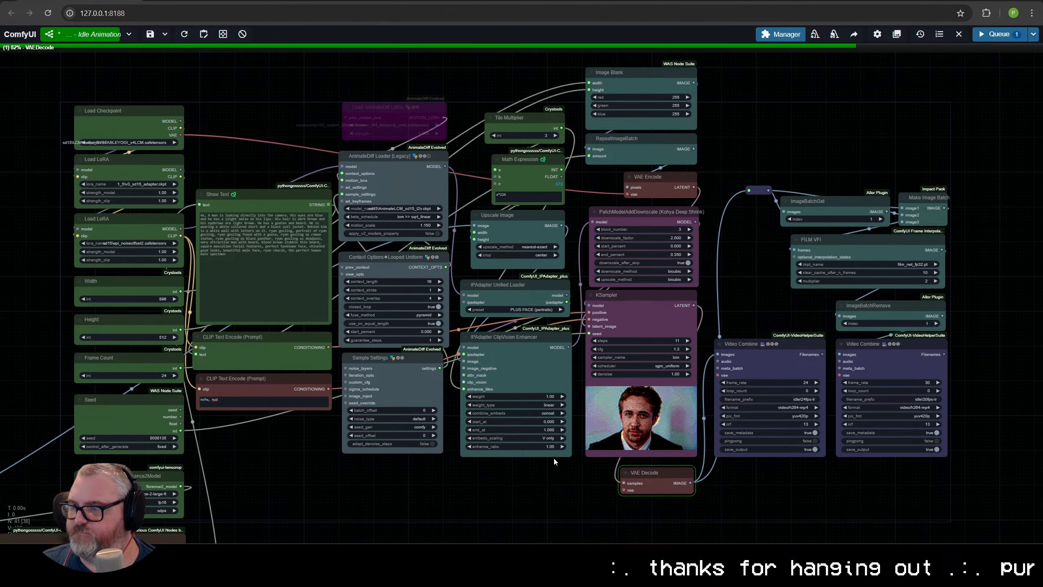
click(518, 344)
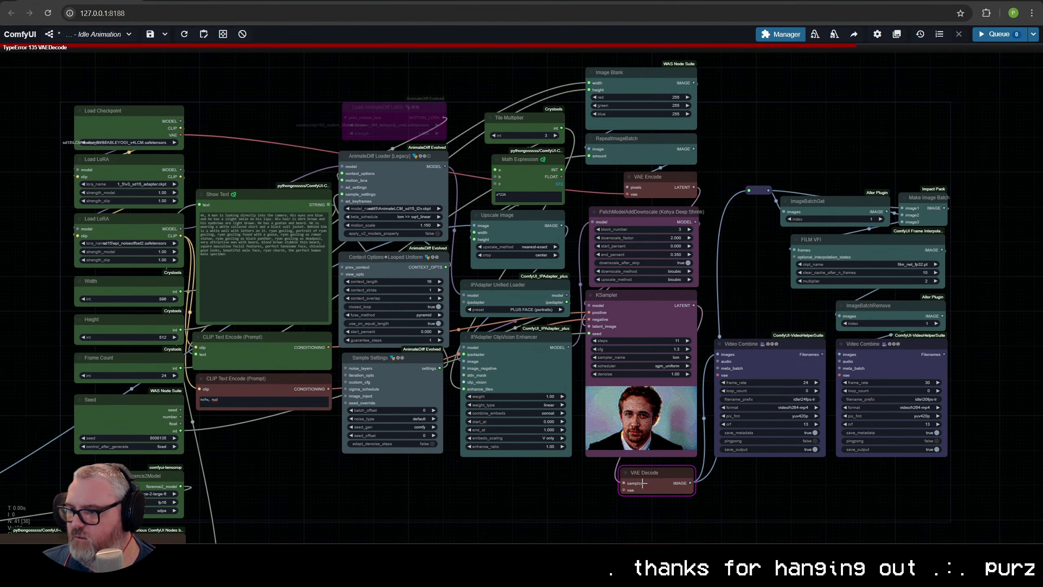
Connect the Load Checkpoint VAE output to the VAE Decode node's vae input and queue the workflow again.
drag(623, 490, 181, 135)
key(ctrl+Return)
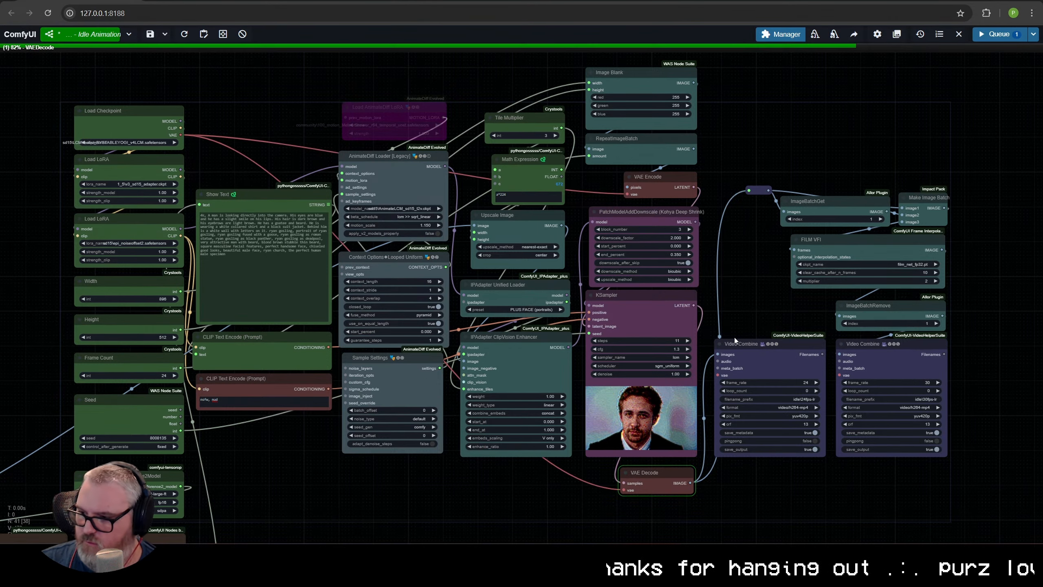
scroll(661, 341, up, 6)
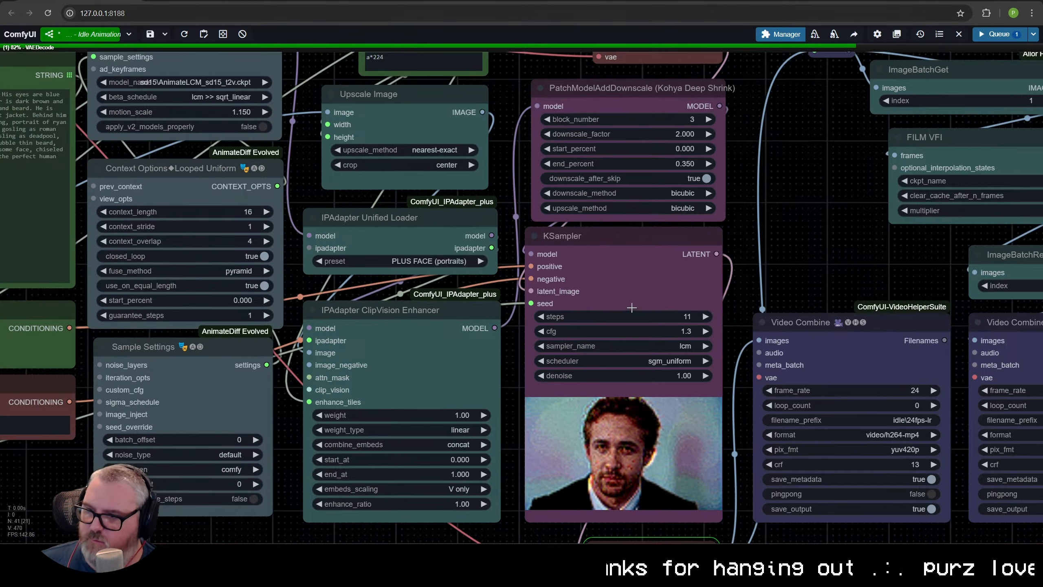
click(577, 291)
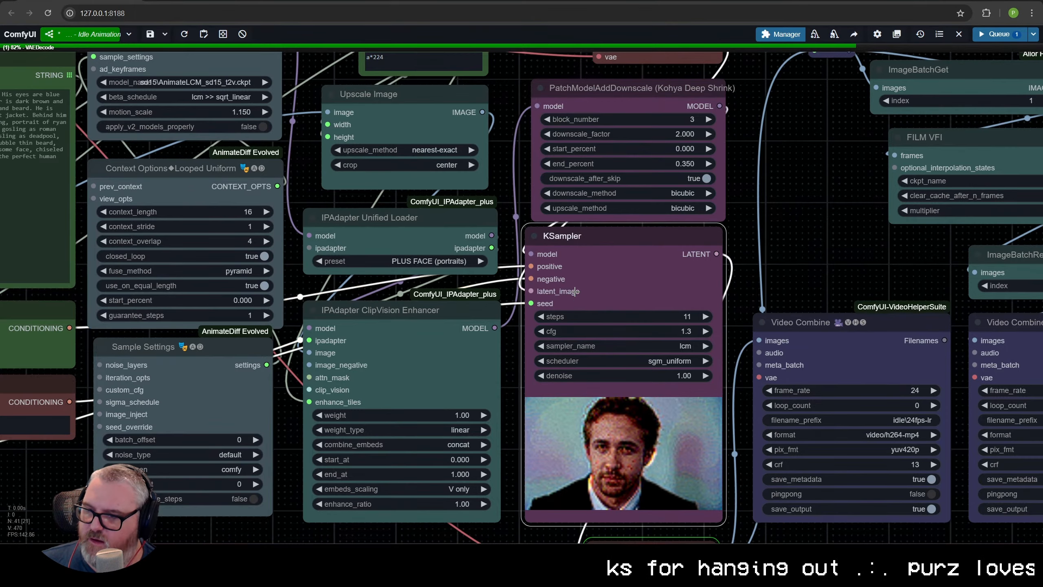
Move the frame interpolation and Video Combine nodes up together, alongside the KSampler column.
scroll(577, 320, down, 3)
drag(866, 495, 708, 375)
scroll(702, 271, down, 4)
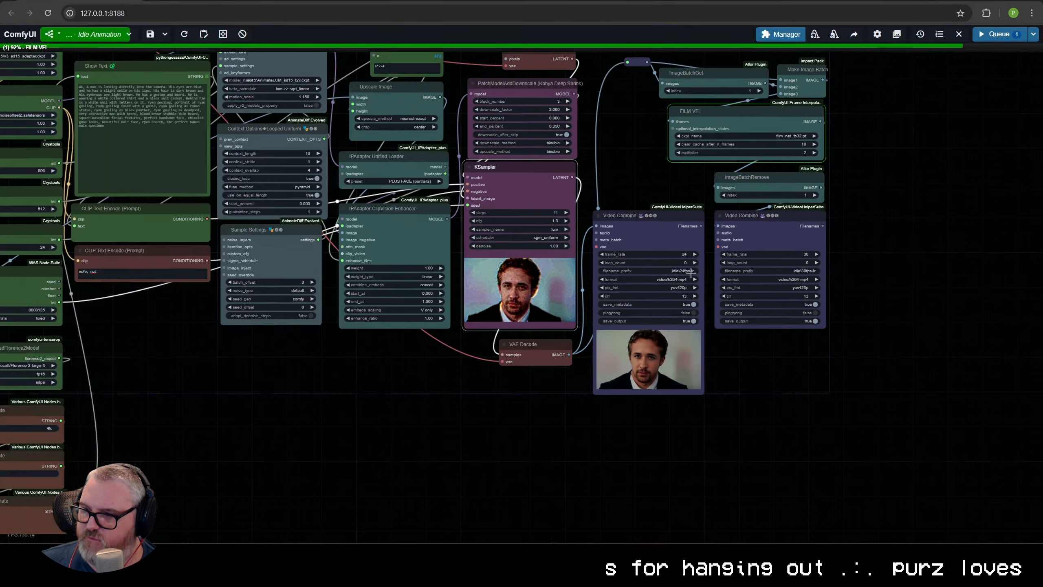
drag(661, 215, 588, 309)
drag(564, 126, 817, 488)
drag(620, 335, 595, 250)
scroll(672, 292, up, 2)
drag(673, 403, 674, 337)
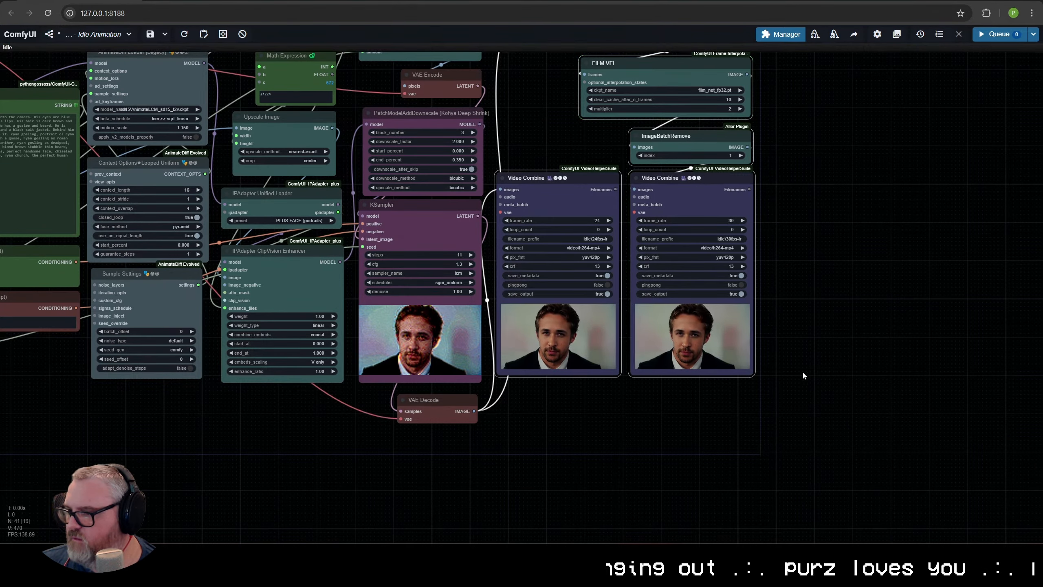
Inspect the generated video previews in the two Video Combine nodes up close.
scroll(700, 301, up, 10)
scroll(559, 302, up, 4)
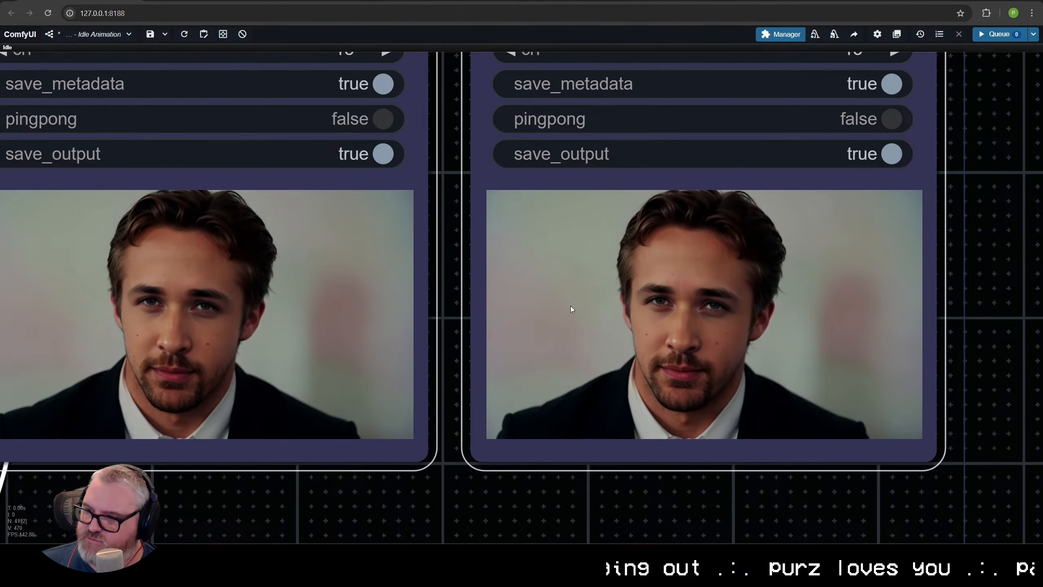
scroll(570, 306, down, 2)
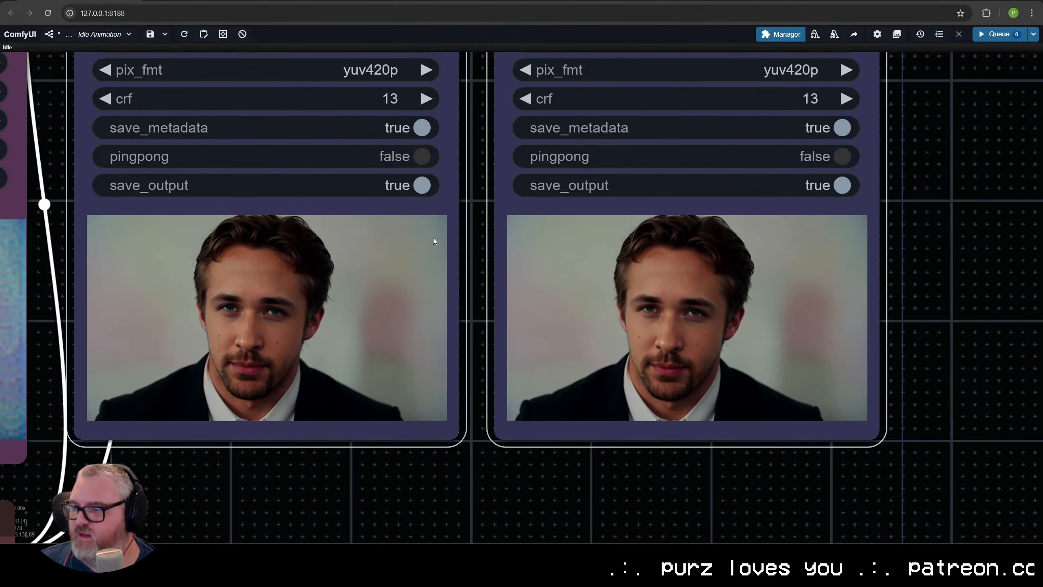
Duplicate the 30 fps Video Combine node, place the copy beside it, and feed its images input from ImageBatchRemove.
scroll(433, 238, down, 5)
drag(671, 210, 527, 343)
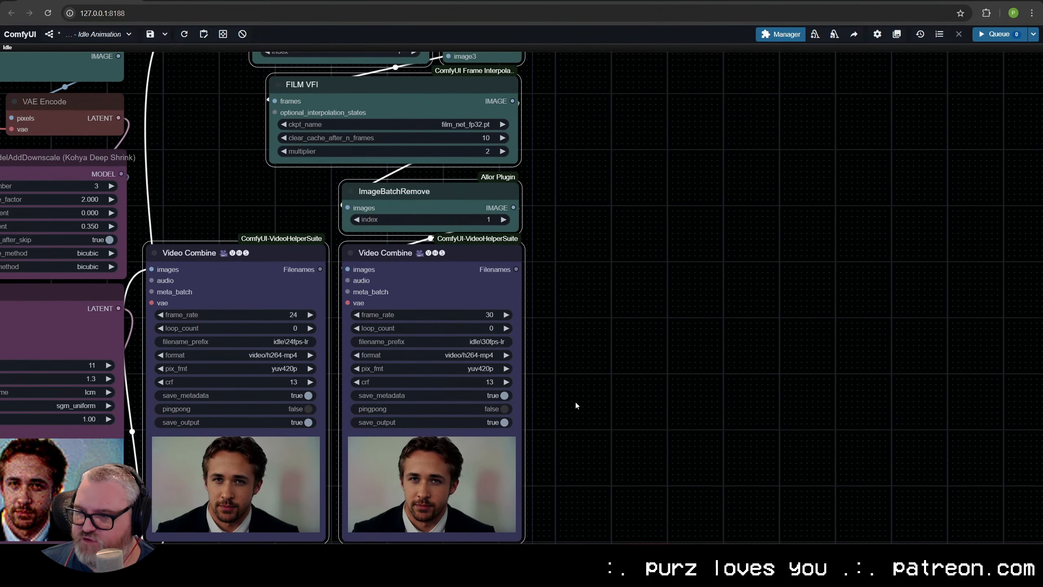
key(ctrl+v)
drag(621, 261, 549, 263)
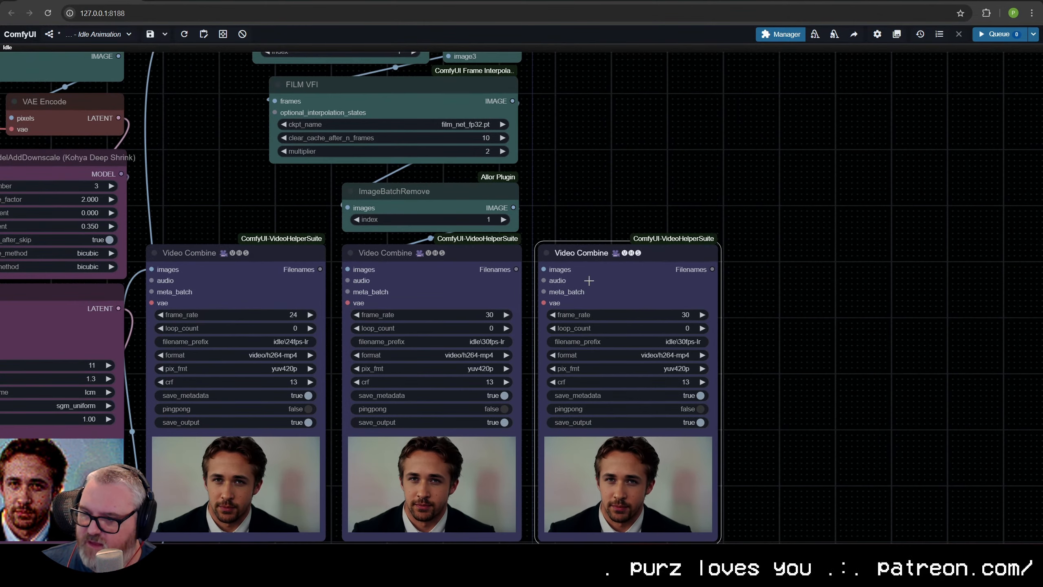
drag(563, 172, 513, 279)
mouse_move(461, 314)
mouse_down()
mouse_move(470, 289)
mouse_move(497, 376)
mouse_up()
drag(553, 320, 557, 153)
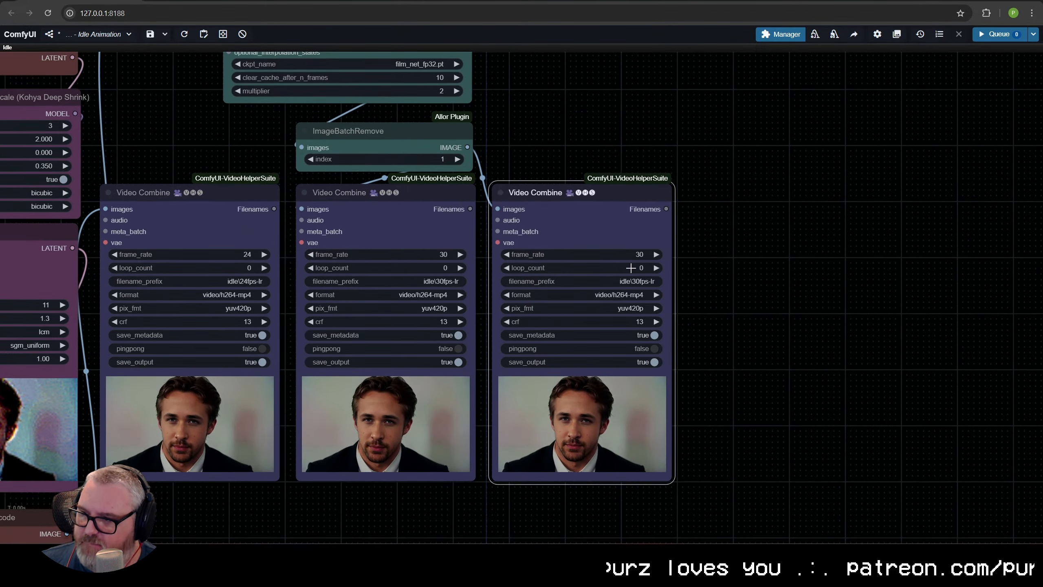
Set the duplicated Video Combine node's loop_count to 12.
click(631, 267)
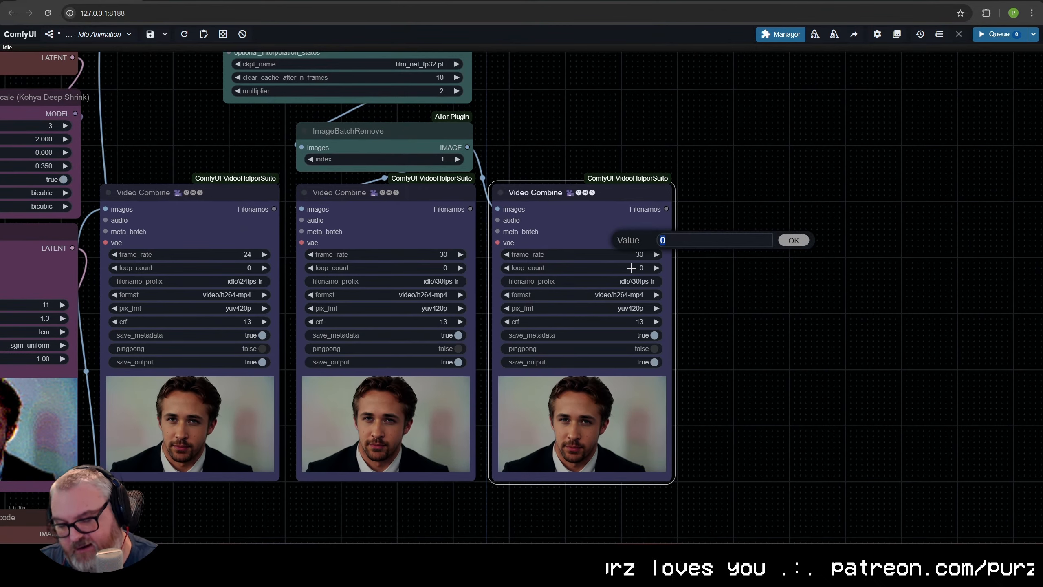
text(8)
key(Return)
click(631, 268)
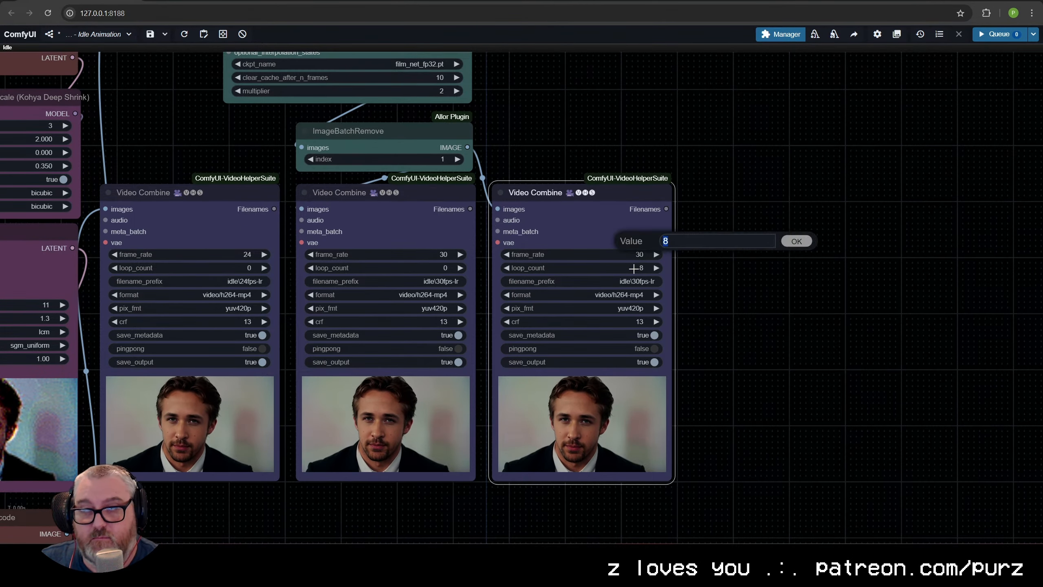
text(12)
key(Return)
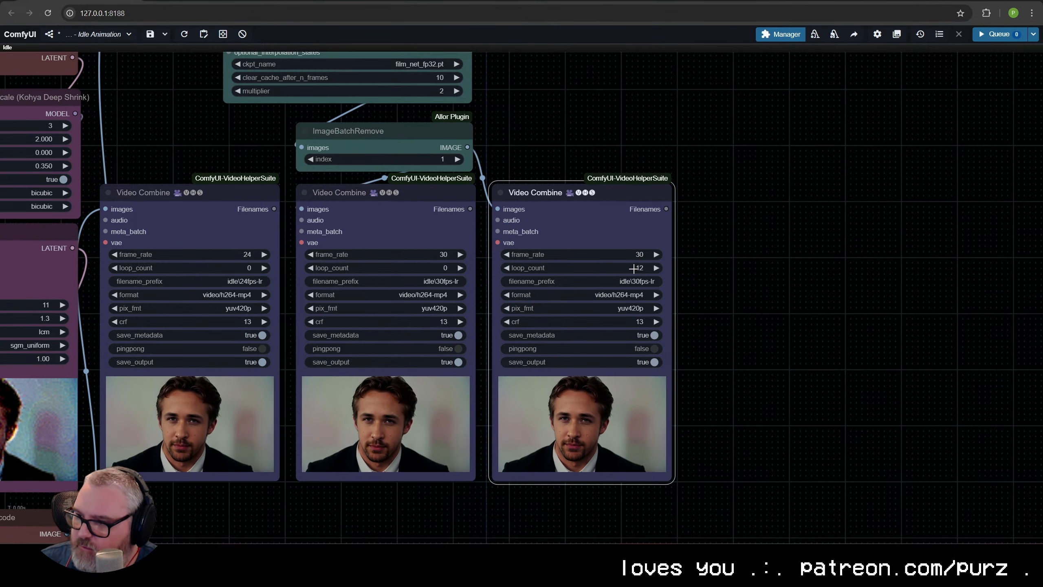
Set the duplicated Video Combine node's filename_prefix to idle\30fps-lr-long and queue the workflow.
drag(715, 315, 888, 189)
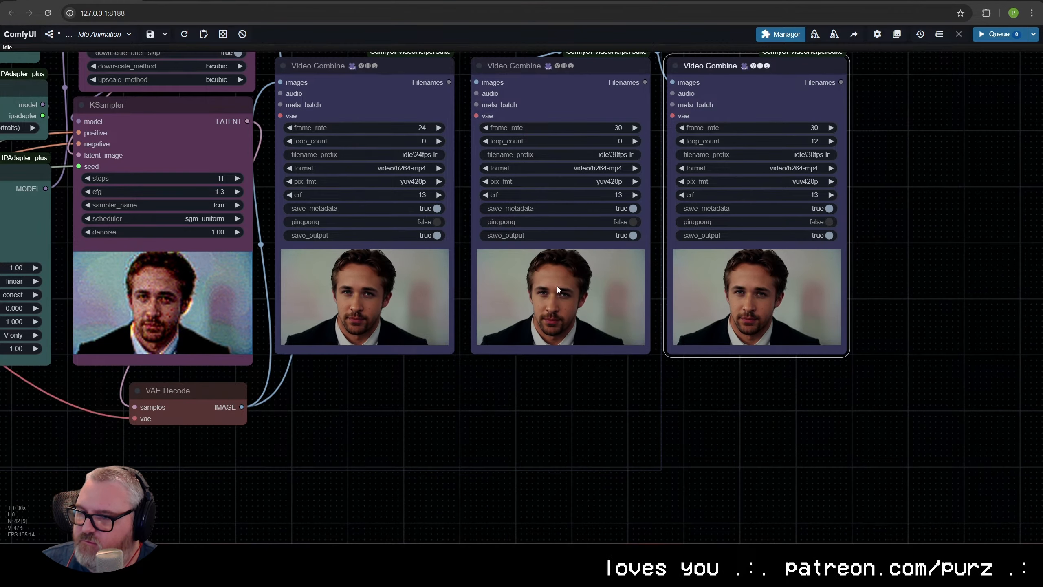
drag(609, 284, 381, 360)
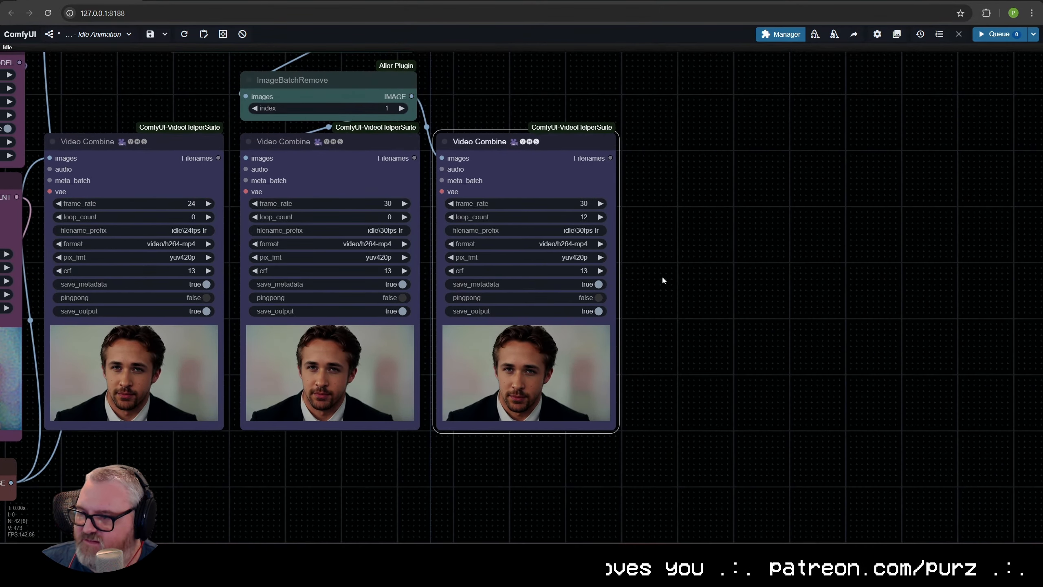
scroll(602, 260, up, 4)
click(591, 207)
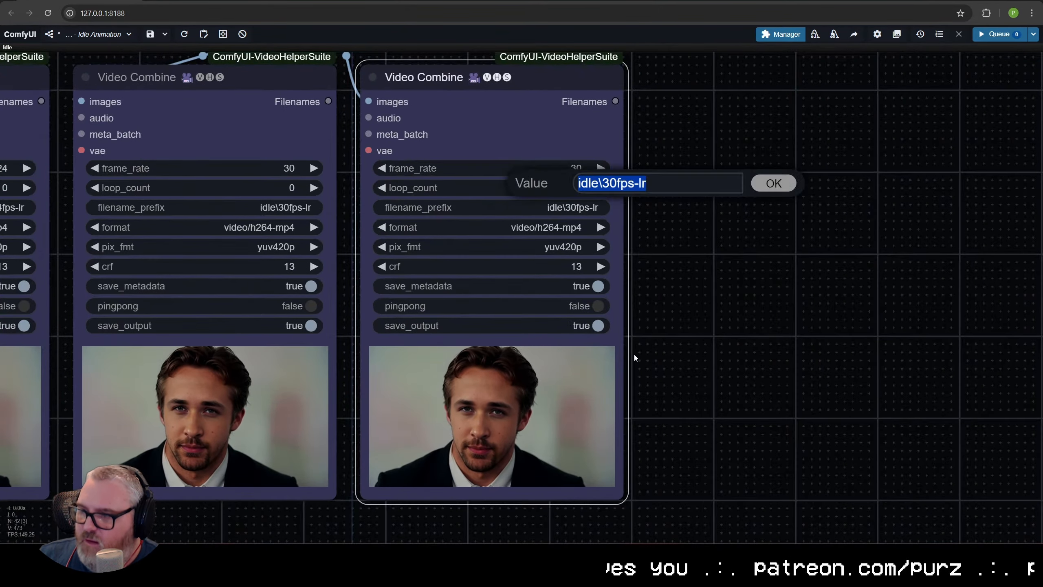
key(End)
text(-)
text(long)
key(Return)
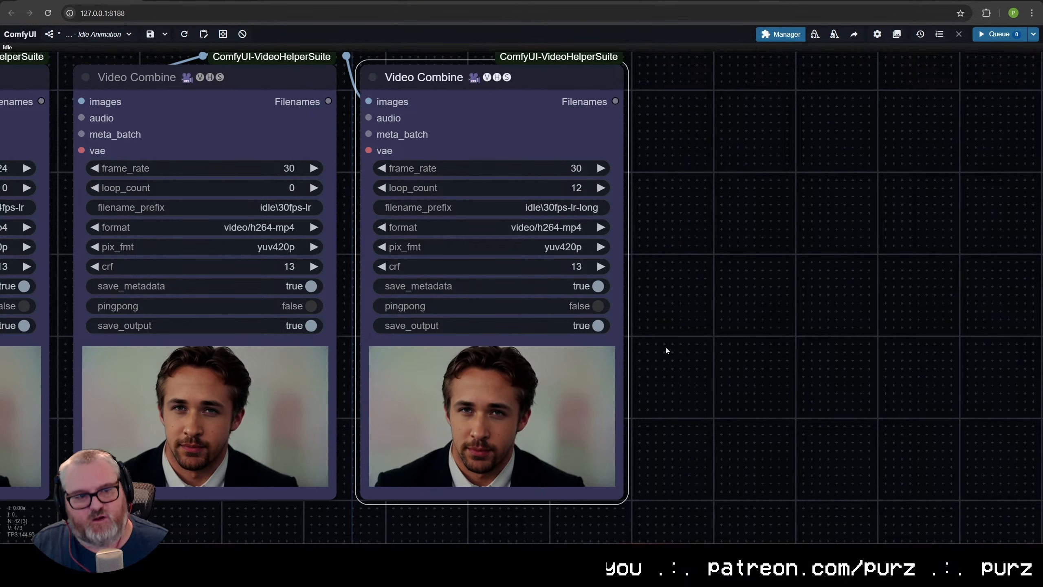
key(ctrl+Return)
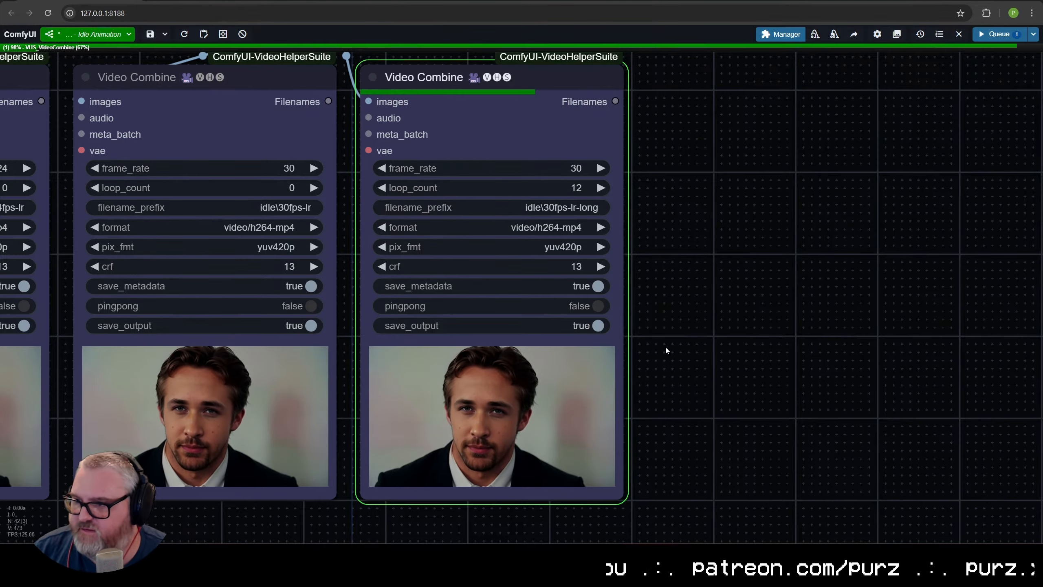
Open the long looping video's preview in its own browser page, watch it, and close that page.
scroll(674, 329, down, 1)
right_click(513, 396)
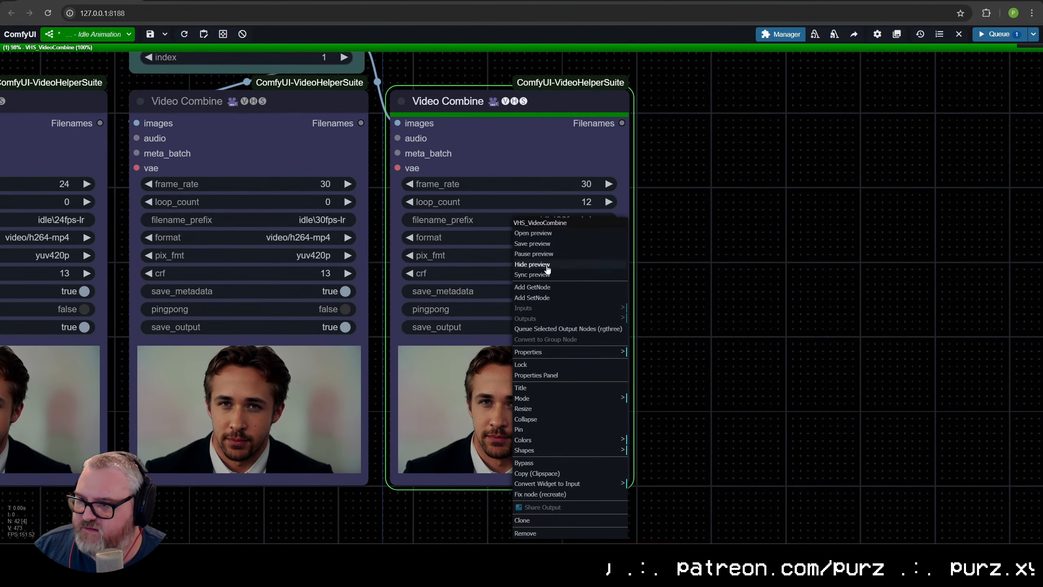
right_click(529, 407)
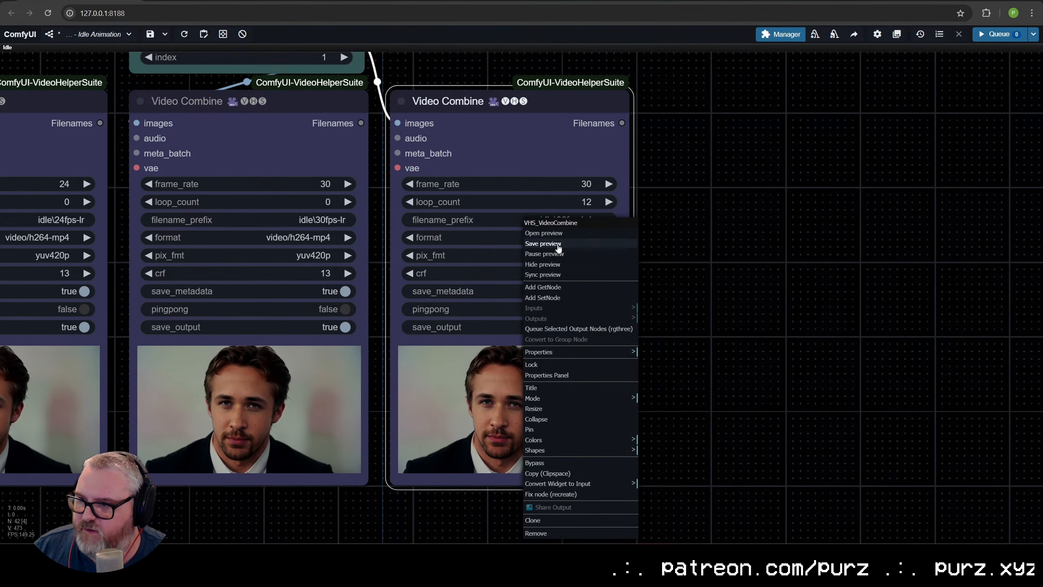
click(557, 240)
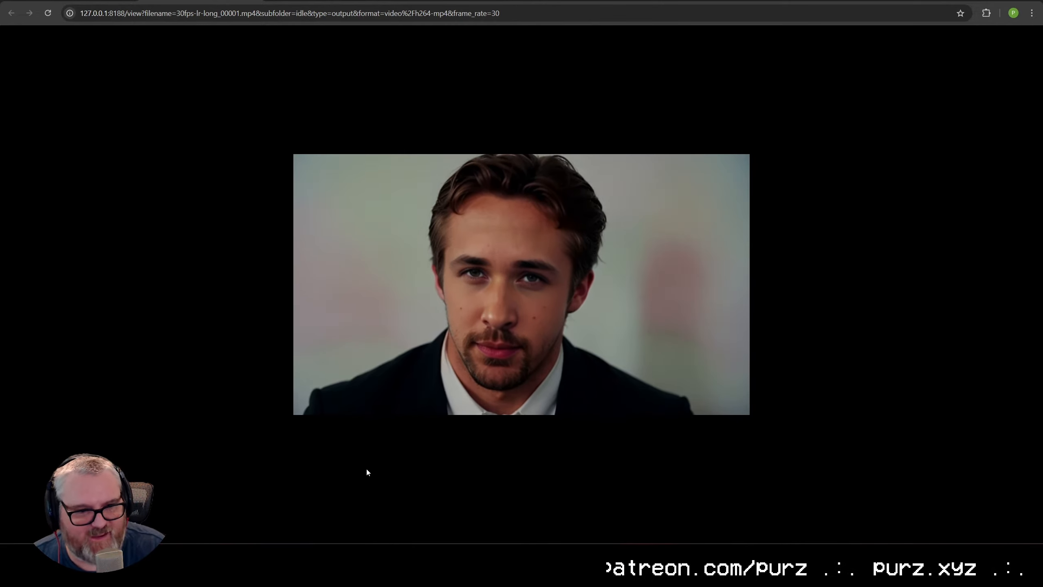
key(ctrl+w)
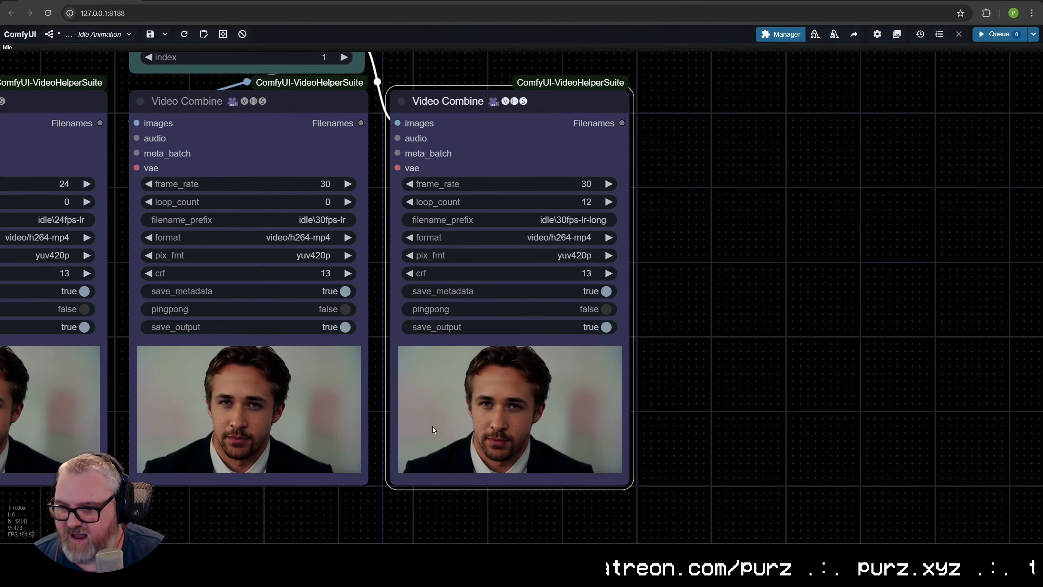
Shrink the Show Text node above the positive CLIP Text Encode node and place it directly on top of that node.
scroll(445, 438, down, 9)
drag(108, 436, 703, 432)
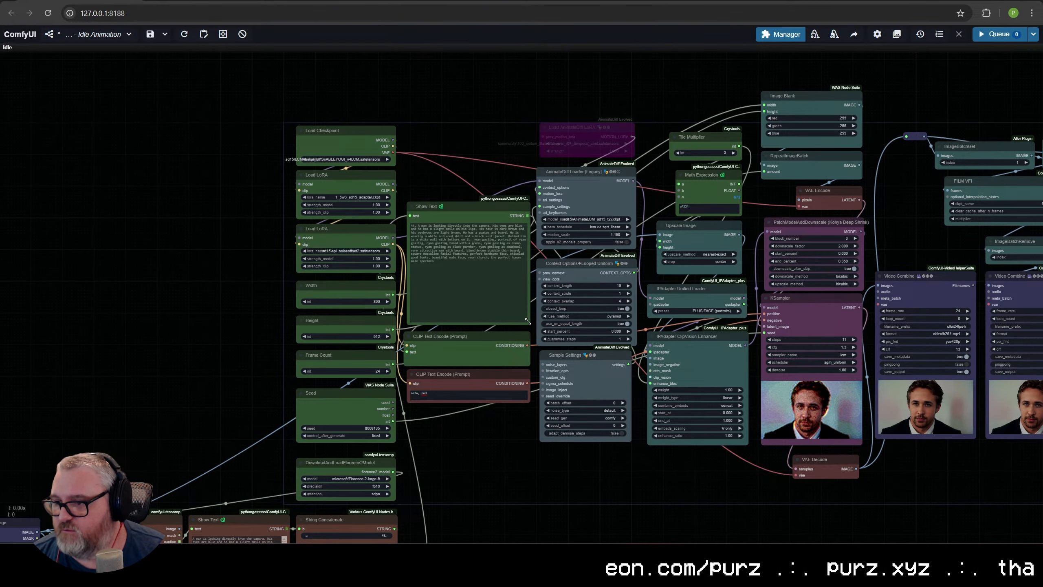
drag(529, 324, 524, 273)
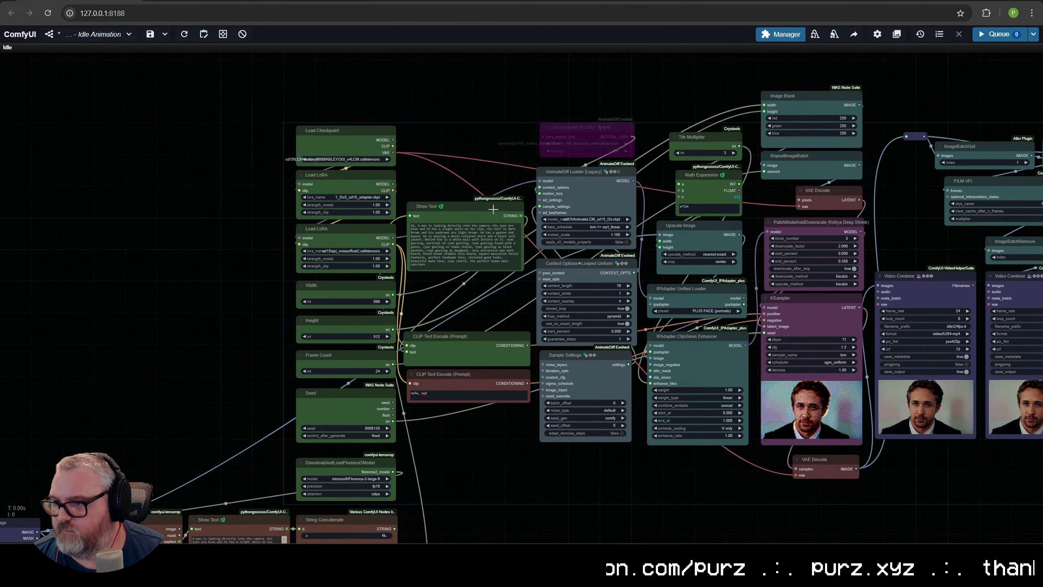
drag(493, 210, 493, 266)
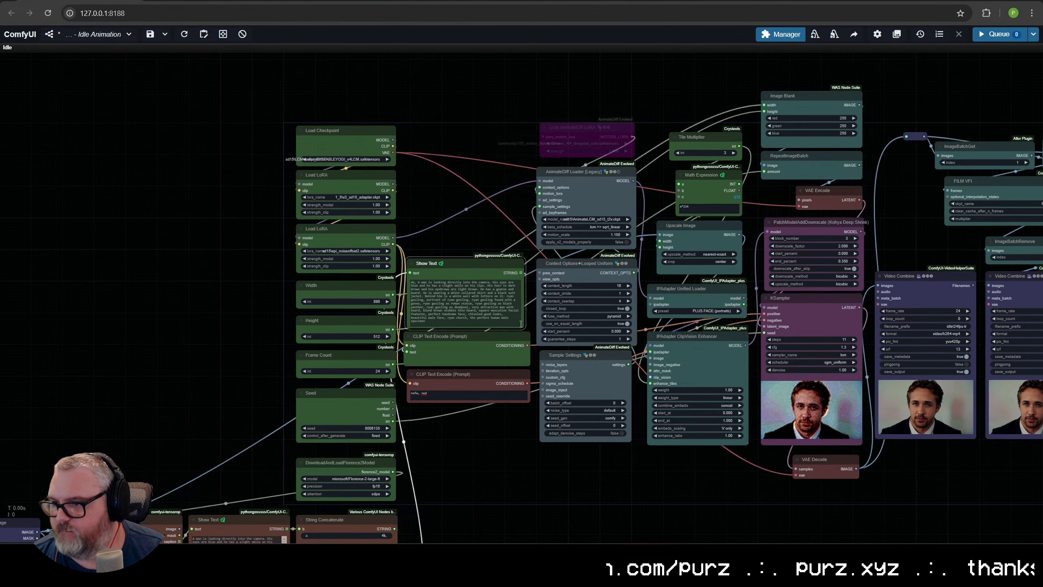
Enlarge the Show Text node above the positive CLIP Text Encode node to fit its whole prompt, and place it directly on top of that node.
drag(524, 326, 526, 325)
scroll(473, 269, up, 11)
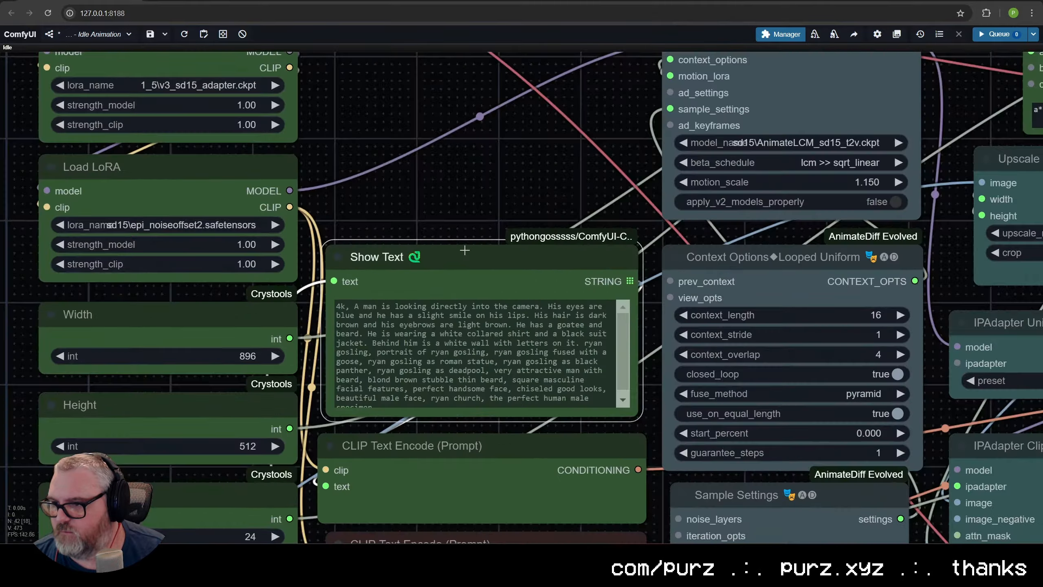
drag(466, 222, 410, 104)
drag(435, 140, 437, 115)
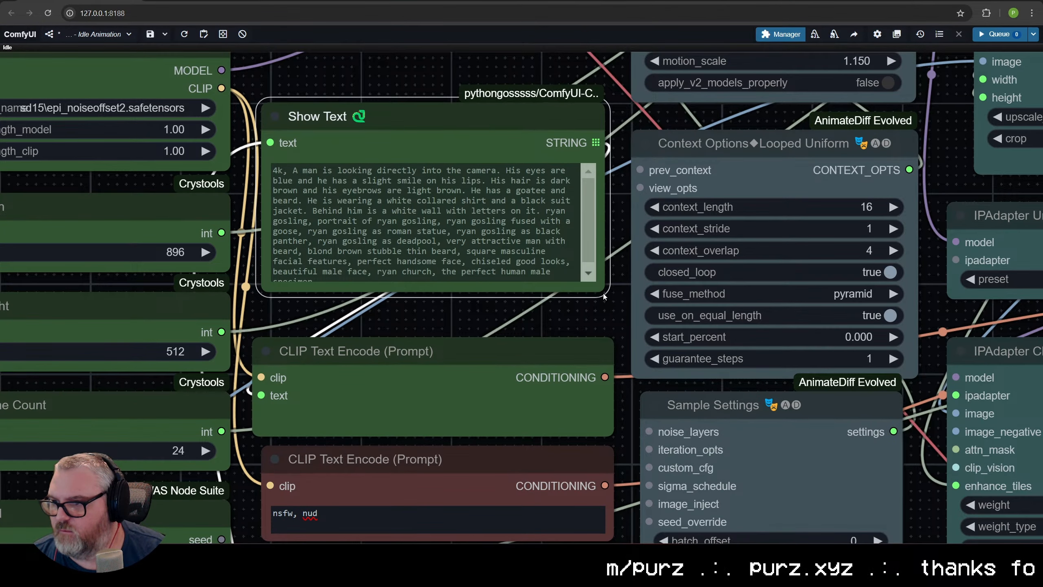
drag(601, 295, 603, 304)
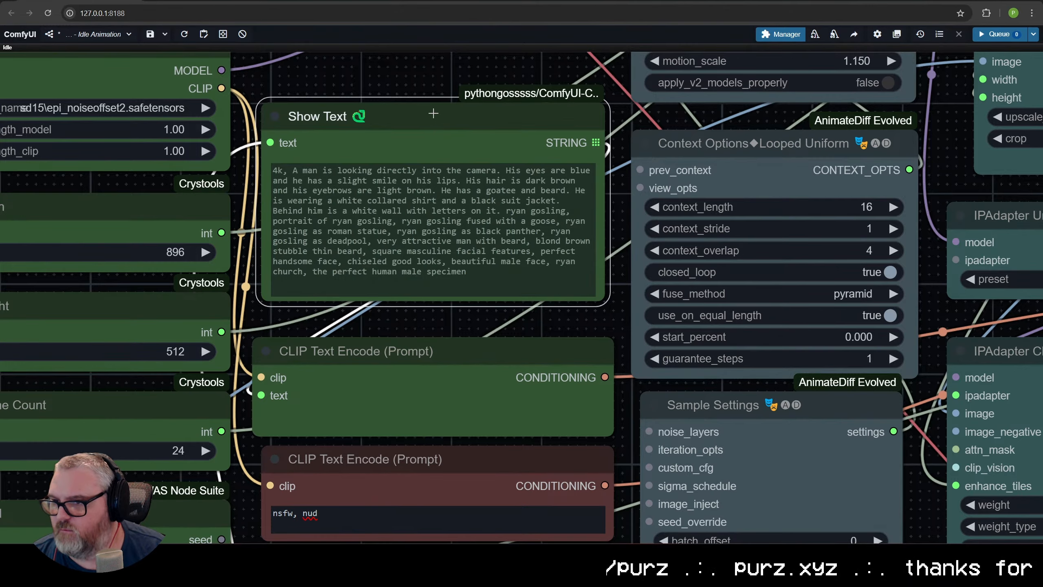
drag(433, 114, 434, 141)
scroll(396, 148, up, 7)
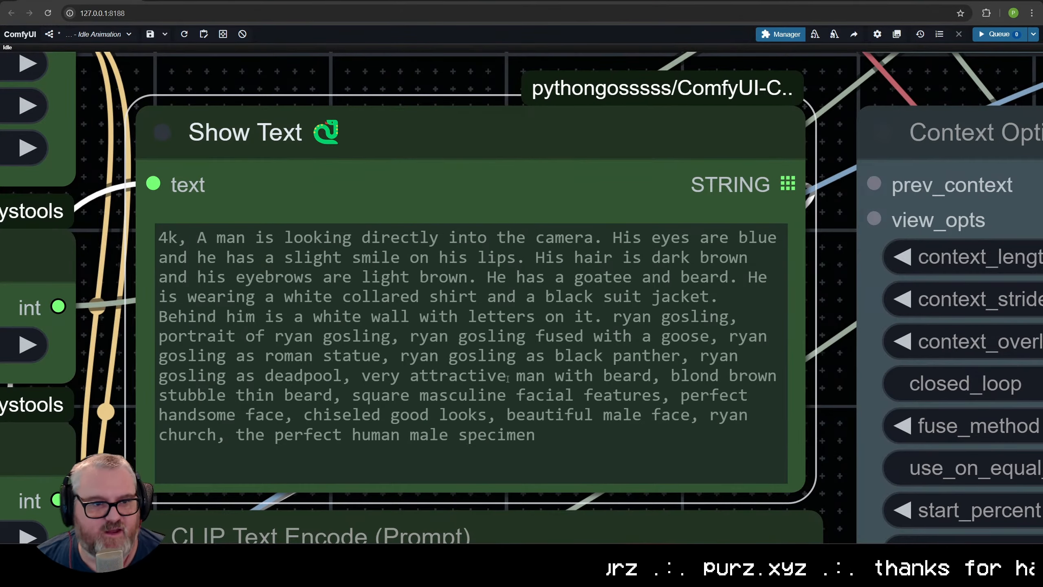
scroll(358, 107, down, 10)
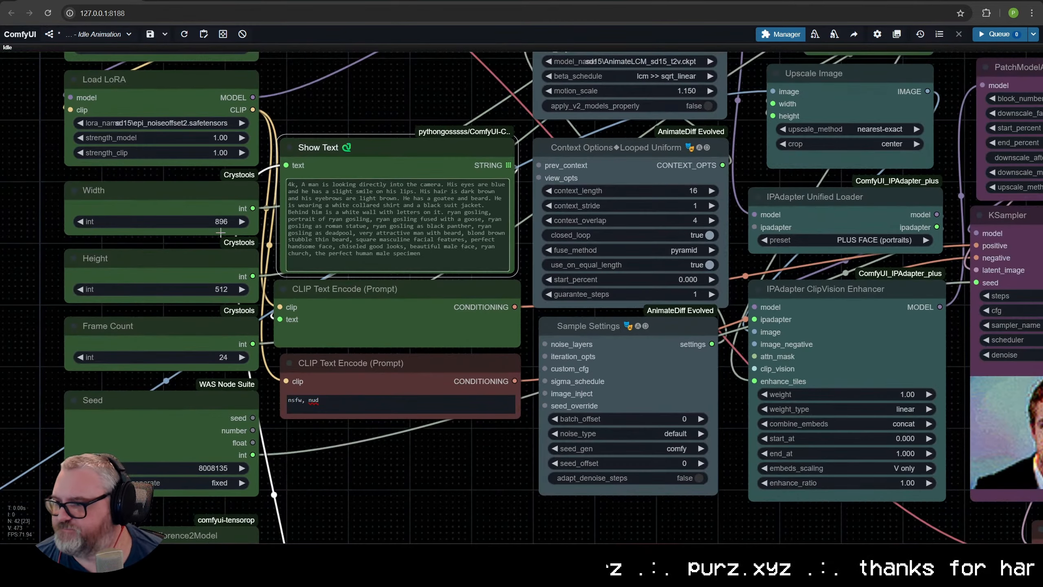
Load the Paul-Rudd-2021.webp portrait into the Load Image node and queue the workflow.
scroll(608, 291, up, 7)
drag(415, 408, 882, 320)
drag(390, 337, 950, 180)
drag(335, 369, 529, 322)
click(383, 246)
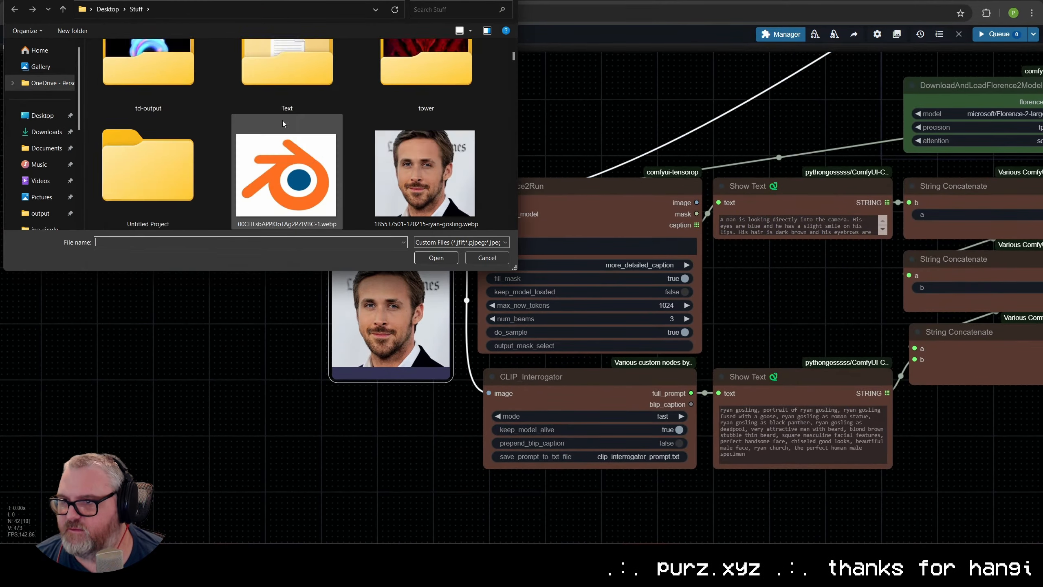
scroll(282, 120, down, 5)
scroll(281, 138, down, 3)
scroll(281, 141, down, 5)
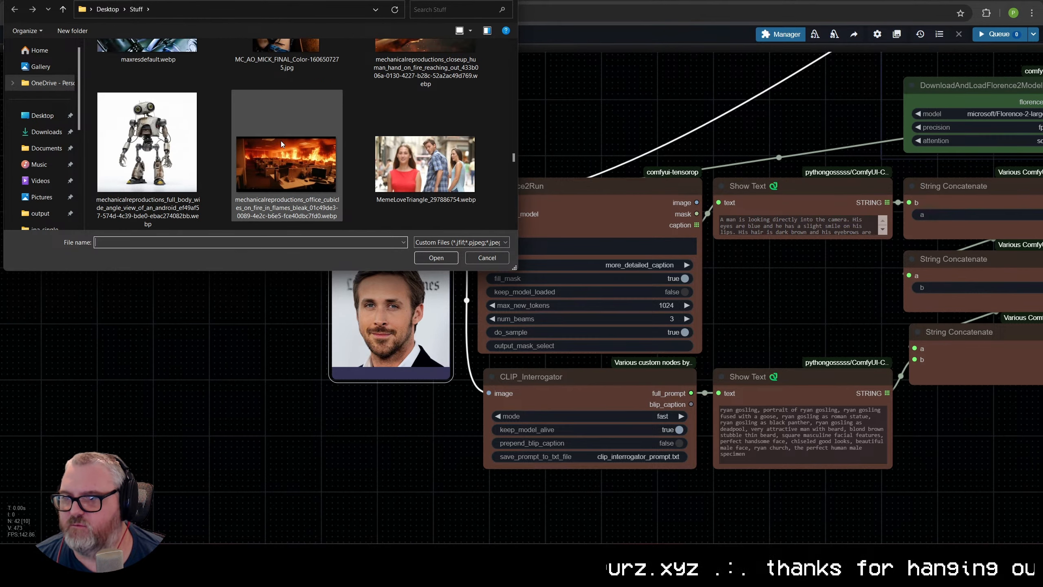
scroll(280, 141, down, 3)
scroll(280, 140, up, 1)
scroll(280, 140, down, 5)
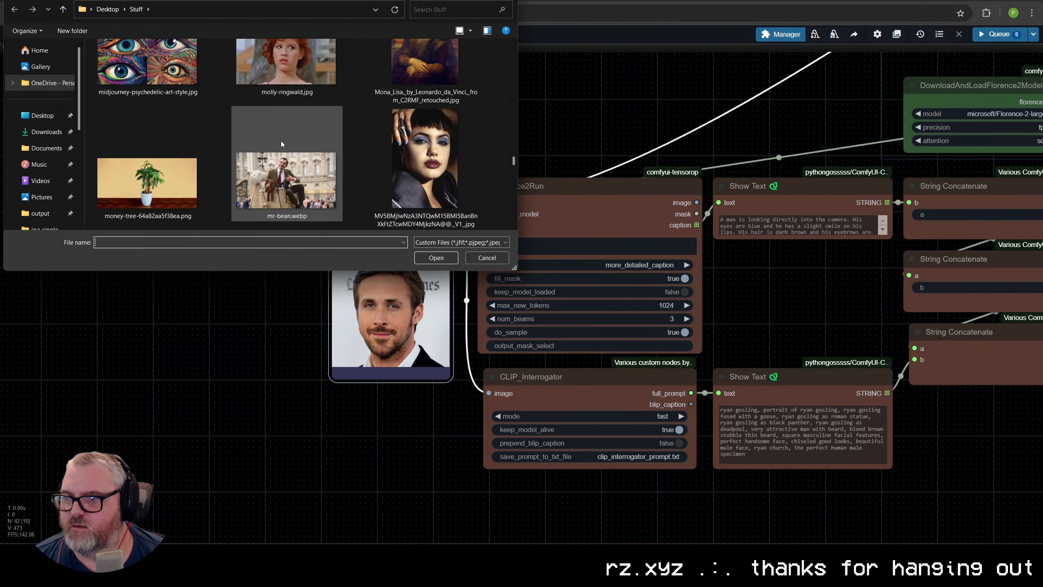
scroll(281, 141, down, 3)
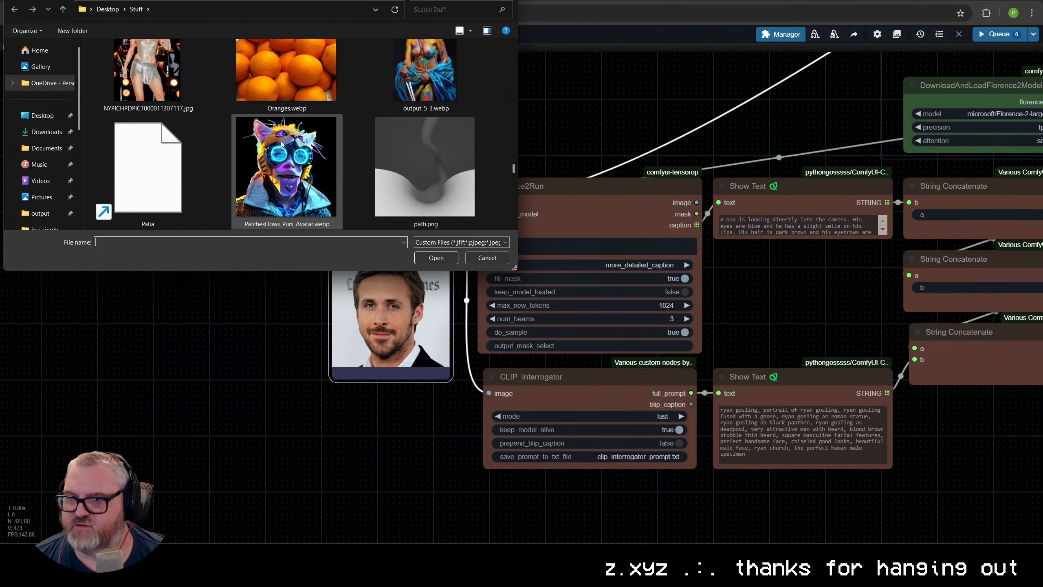
double_click(281, 163)
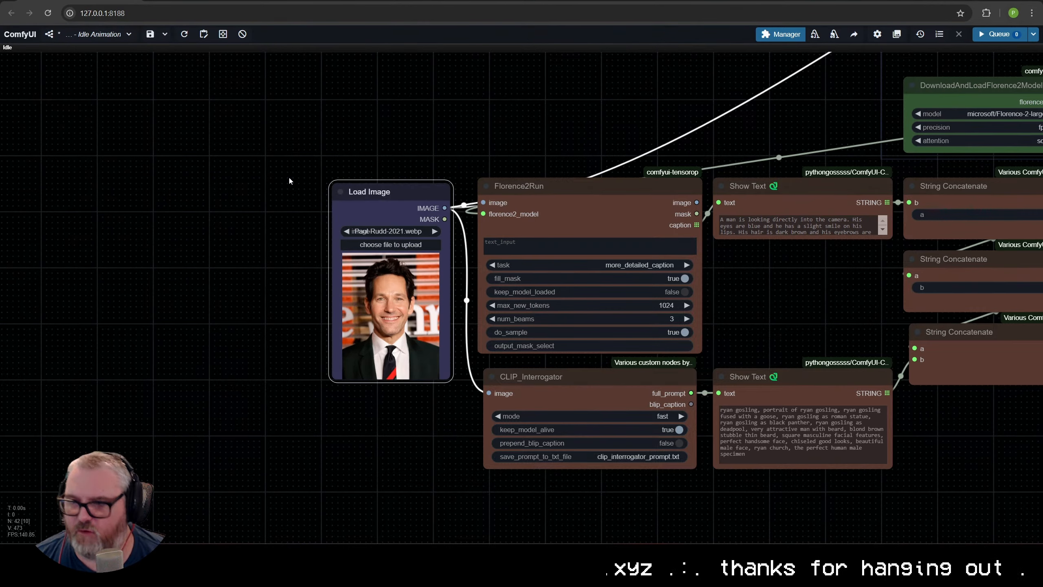
scroll(323, 207, down, 8)
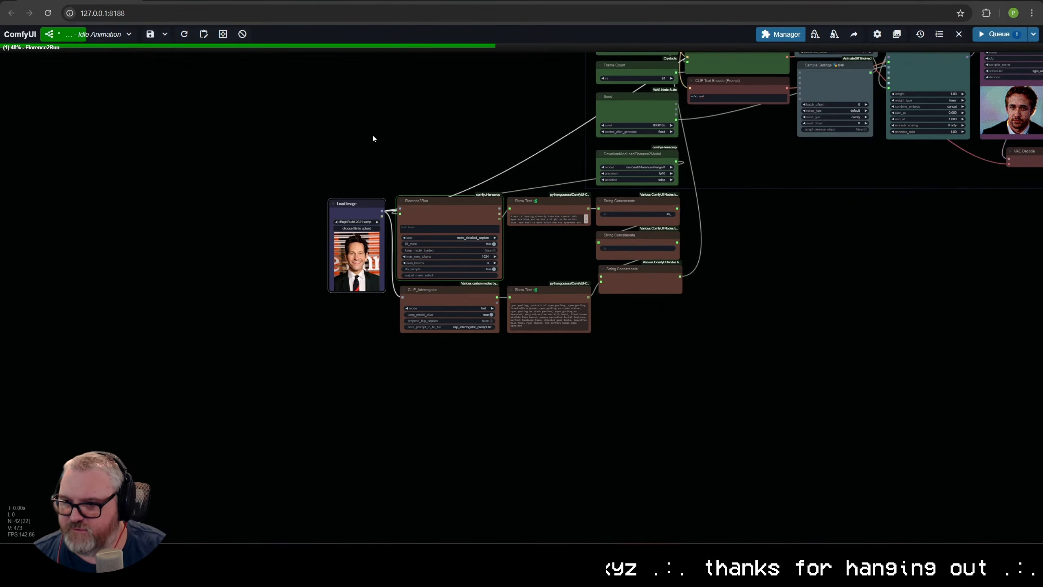
Resize the two Show Text nodes beside Florence2Run and CLIP_Interrogator to fit their full captions at a matching width.
drag(371, 135, 224, 218)
scroll(255, 327, up, 4)
scroll(293, 311, up, 2)
scroll(370, 214, up, 2)
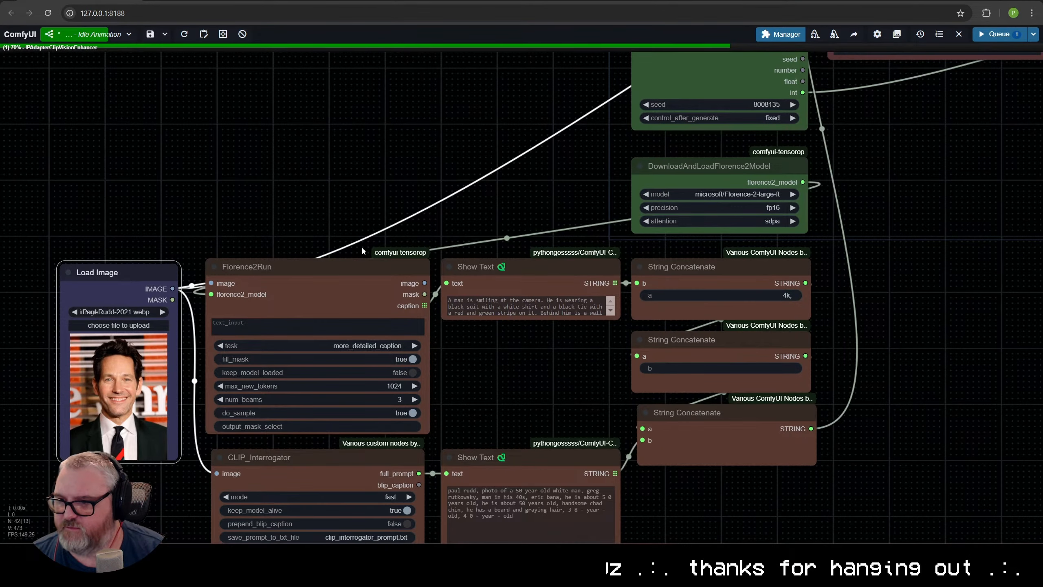
drag(616, 323, 616, 353)
click(578, 464)
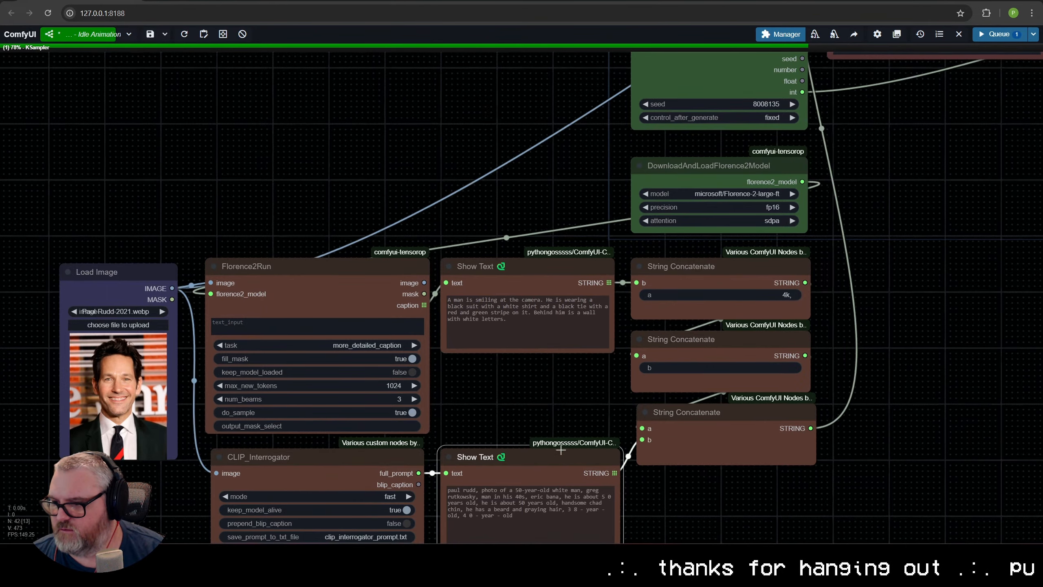
drag(567, 455, 477, 250)
drag(529, 340, 526, 337)
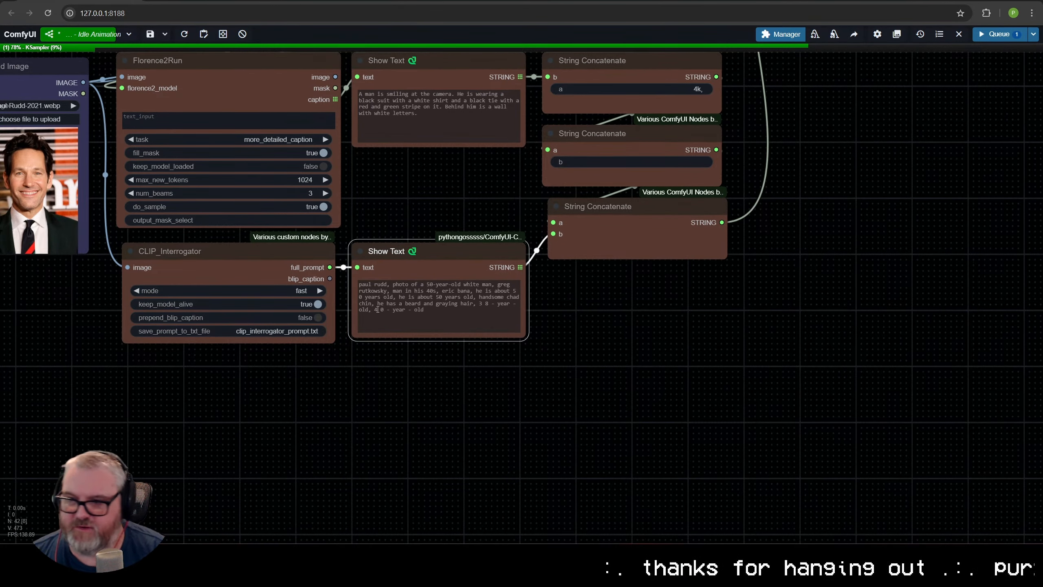
Read the CLIP_Interrogator caption for the new portrait and examine the generated animation in the 24 fps Video Combine preview.
scroll(538, 331, up, 8)
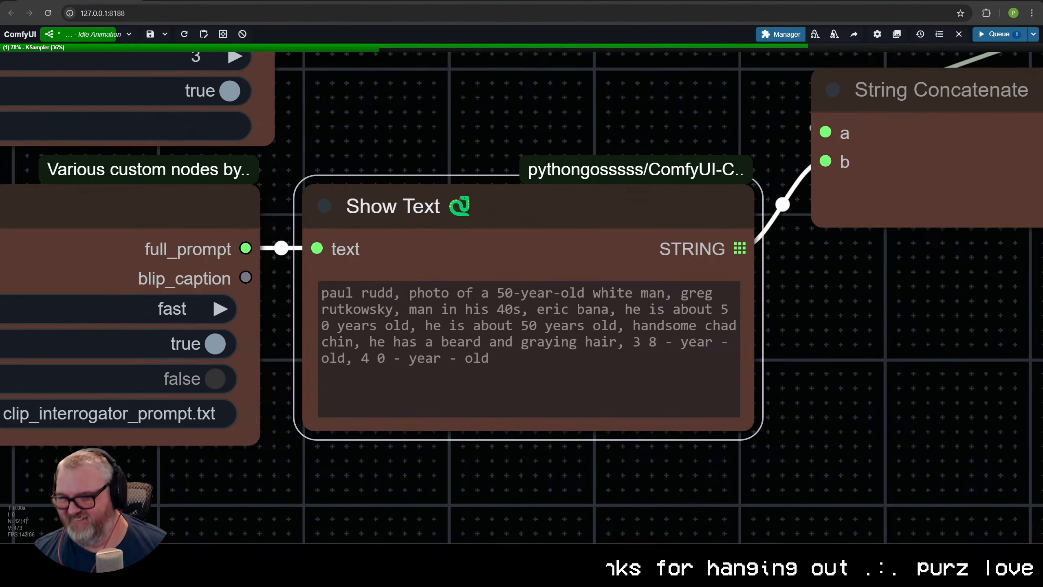
scroll(800, 367, down, 10)
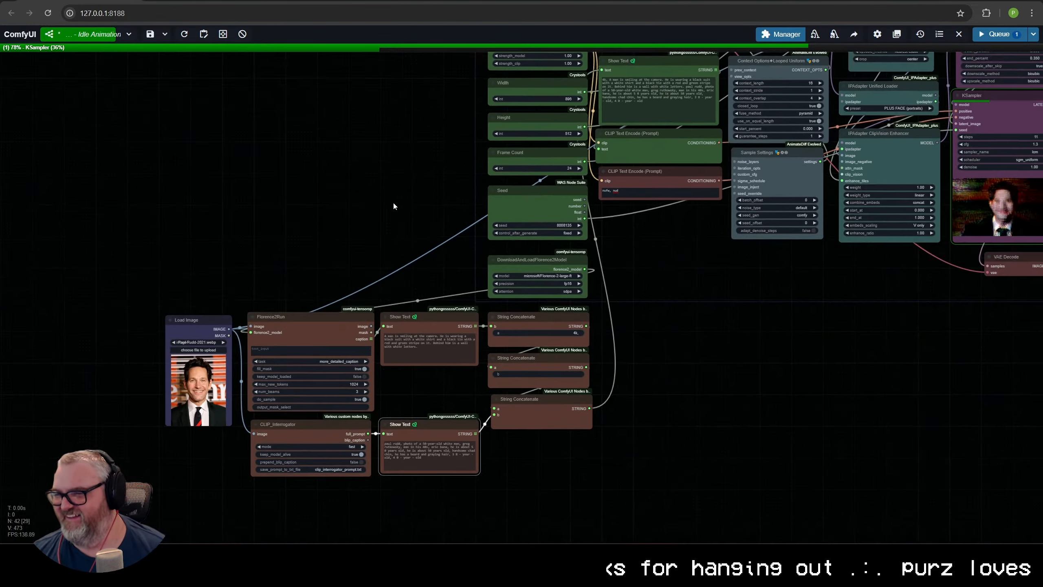
drag(393, 205, 390, 224)
drag(532, 419, 529, 419)
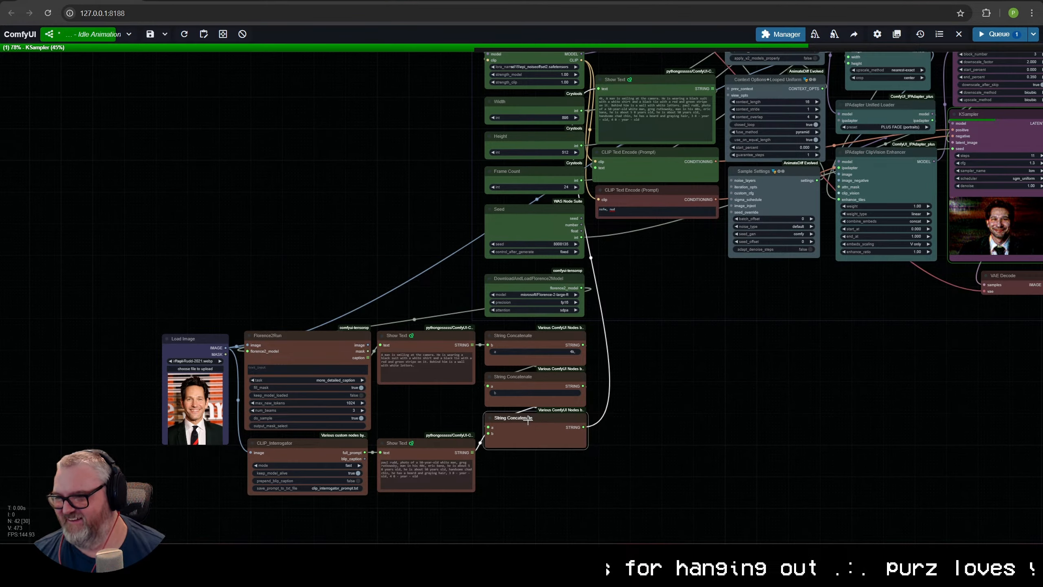
click(183, 339)
drag(471, 145, 267, 313)
drag(496, 311, 157, 292)
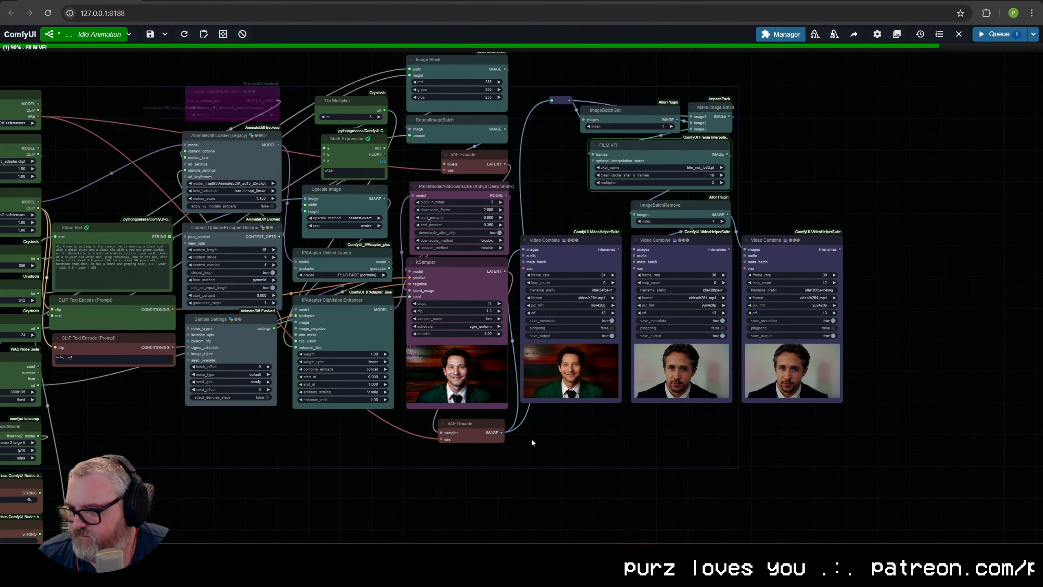
scroll(662, 382, up, 10)
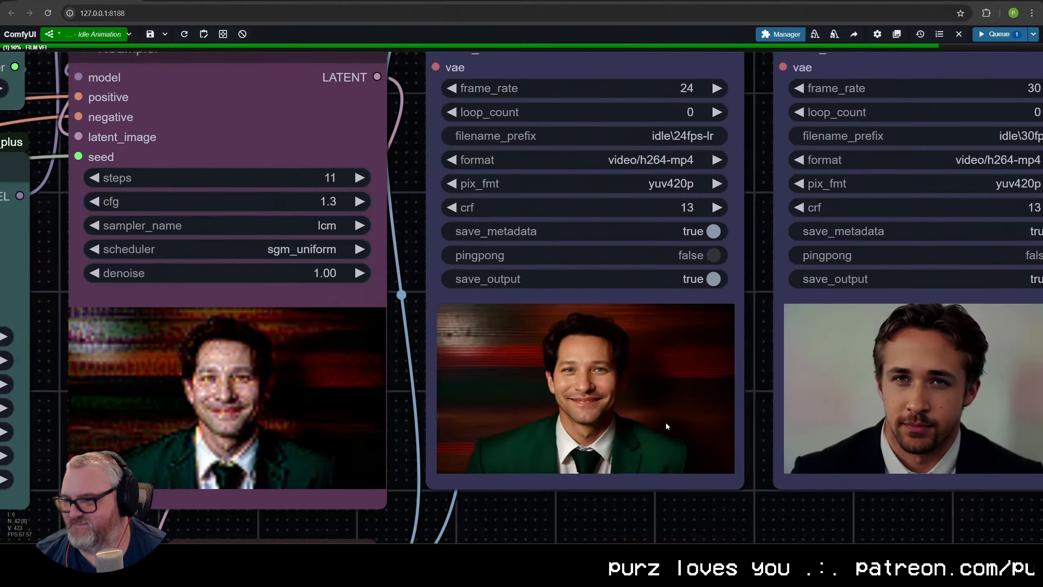
scroll(476, 378, up, 5)
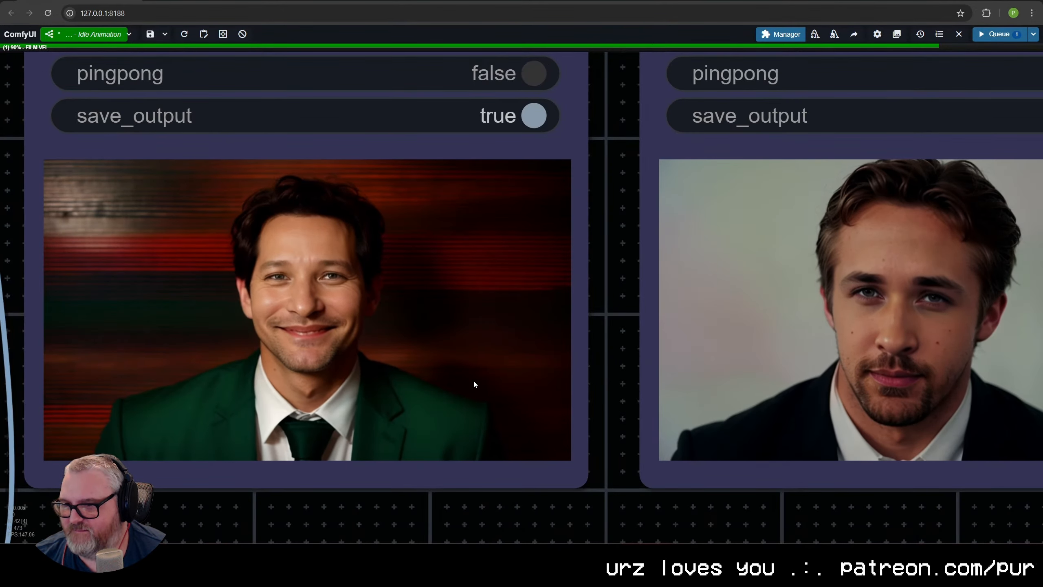
scroll(472, 380, down, 12)
Switch the output to portrait format by setting the Width node to 512 and the Height node to 896.
drag(394, 377, 725, 370)
drag(228, 237, 618, 312)
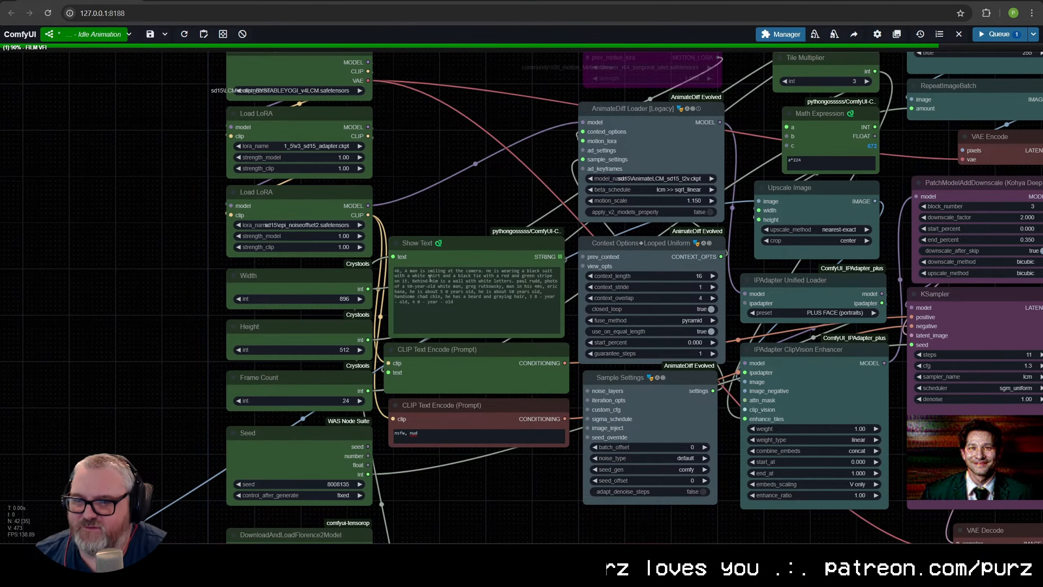
click(446, 242)
drag(425, 201, 443, 112)
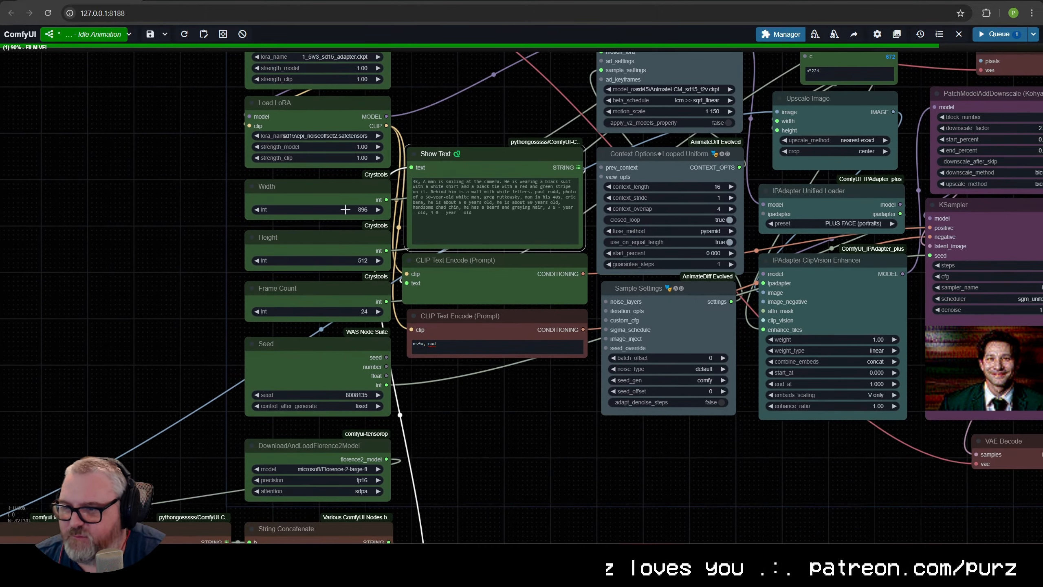
click(345, 209)
text(512)
key(Return)
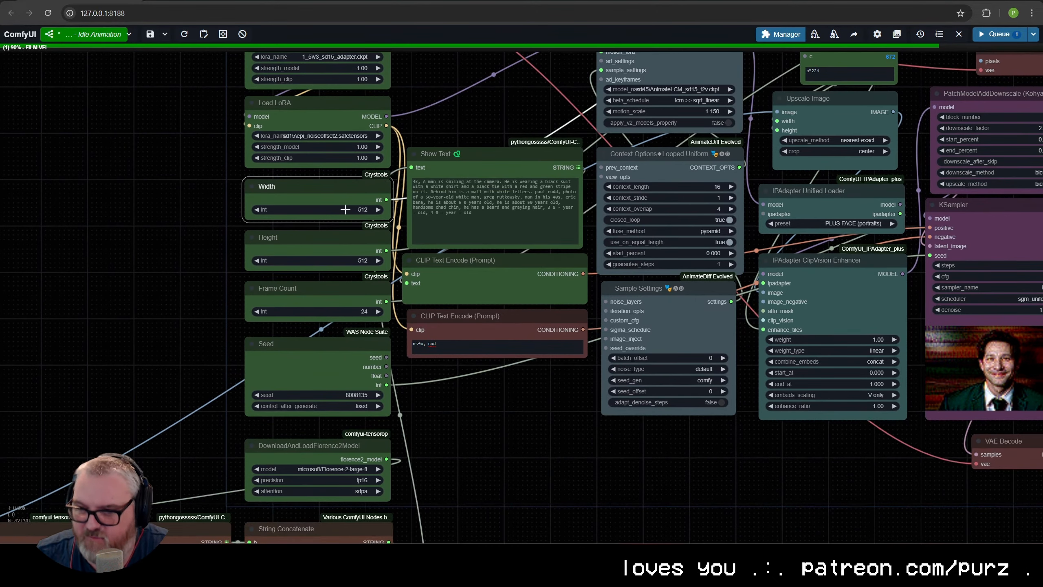
click(348, 261)
text(896)
key(Return)
Load the Margot Robbie image with the pink background into the Load Image node and queue the workflow.
drag(918, 173, 589, 284)
scroll(588, 284, down, 1)
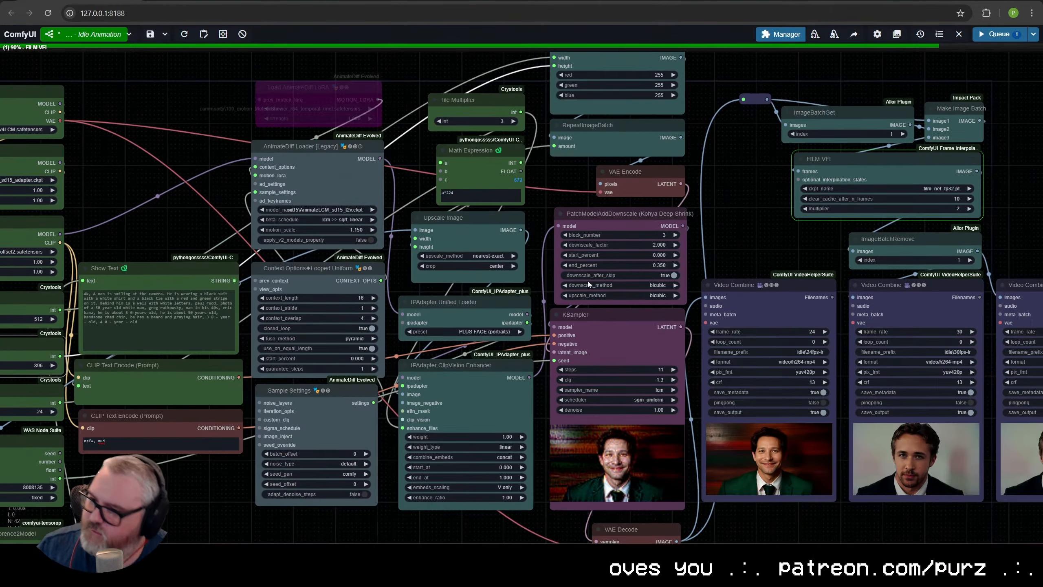
scroll(589, 361, down, 2)
drag(593, 356, 745, 291)
drag(271, 530, 520, 321)
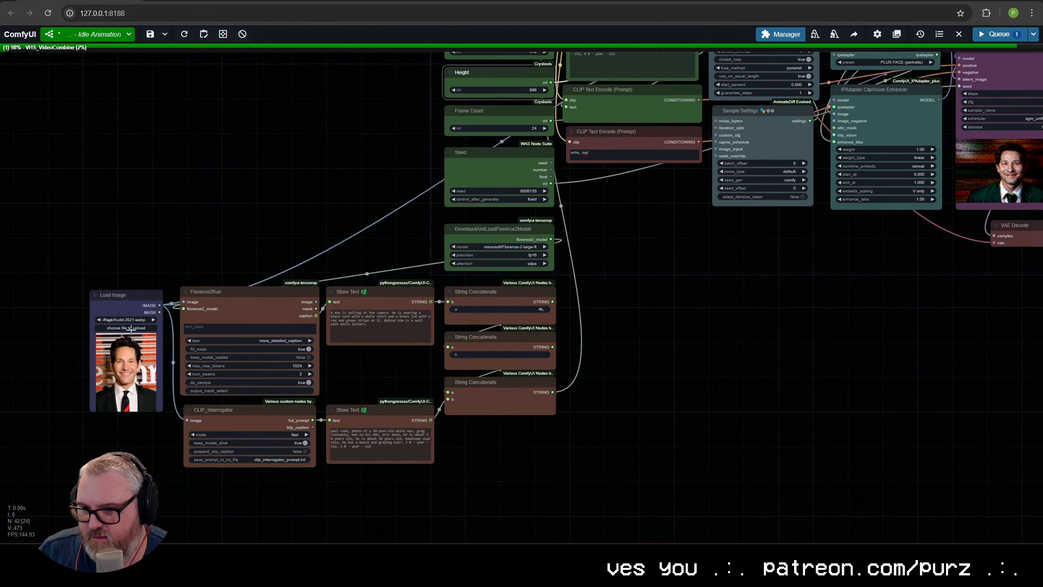
click(142, 316)
click(141, 328)
drag(240, 1, 1, 62)
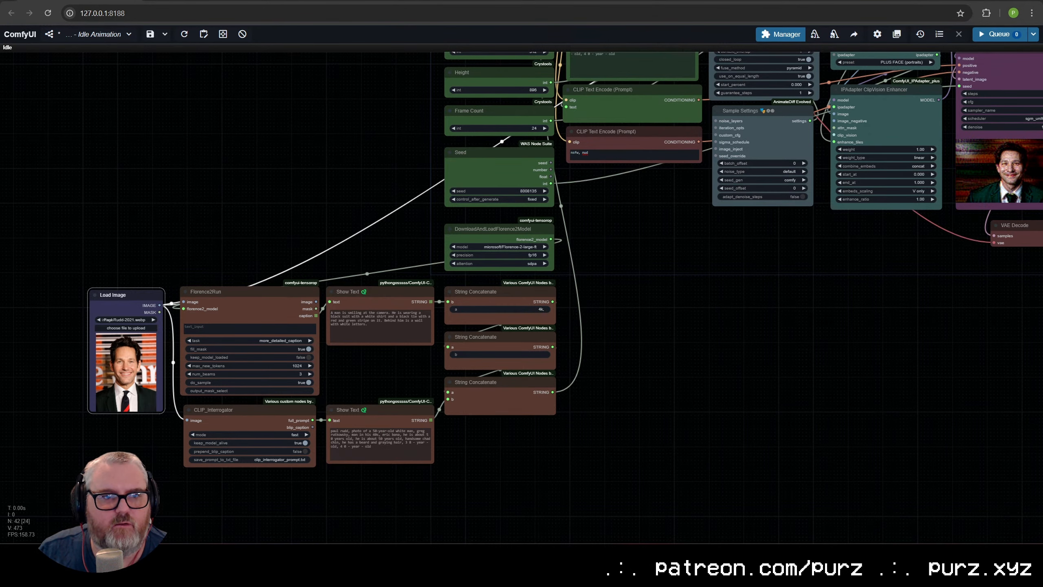
double_click(331, 333)
key(ctrl+Return)
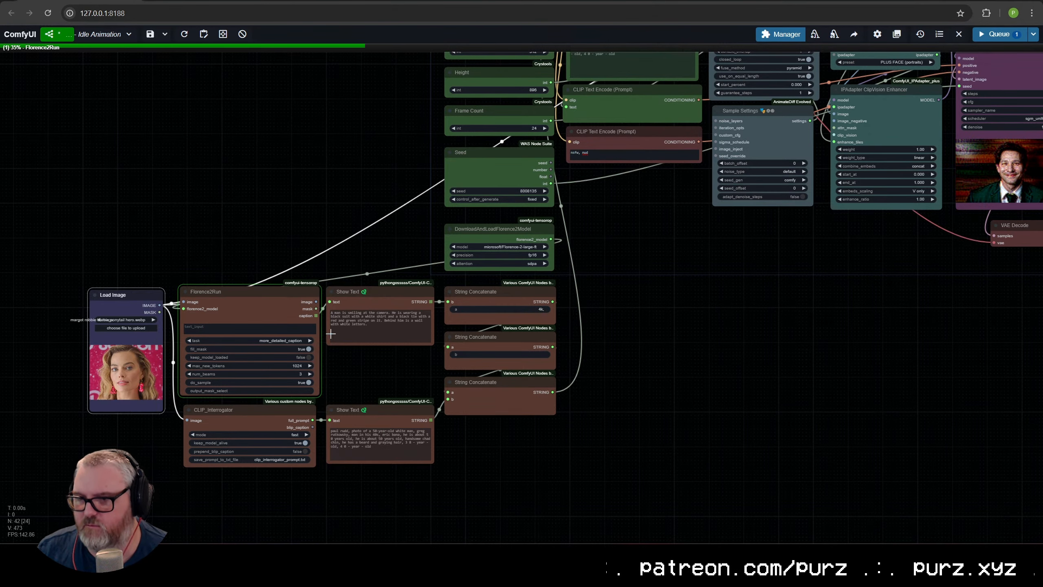
Read the Show Text captions generated for the new image and examine the KSampler preview of the portrait-format render.
scroll(379, 342, up, 7)
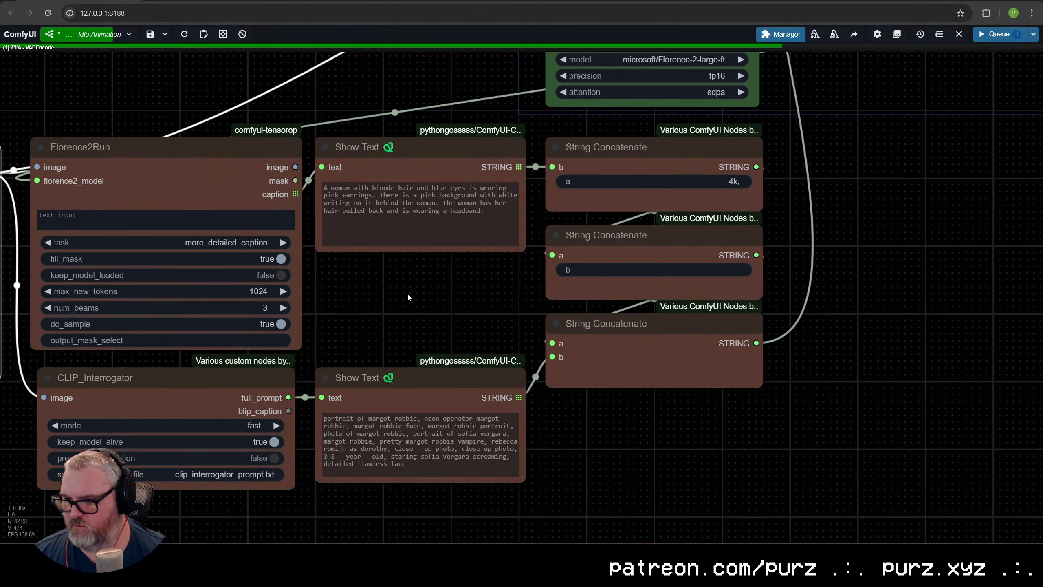
scroll(442, 491, up, 5)
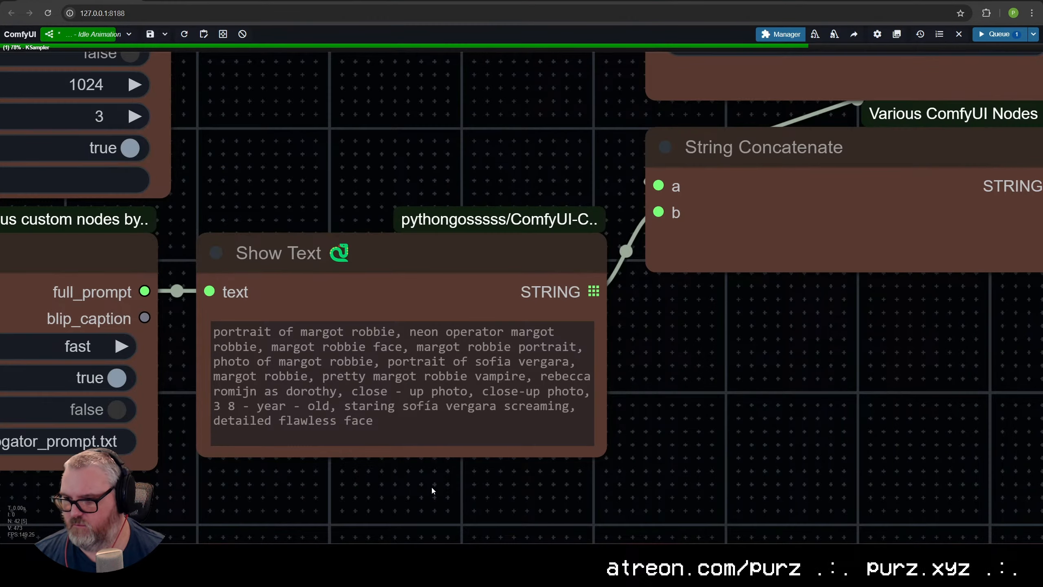
scroll(448, 457, up, 2)
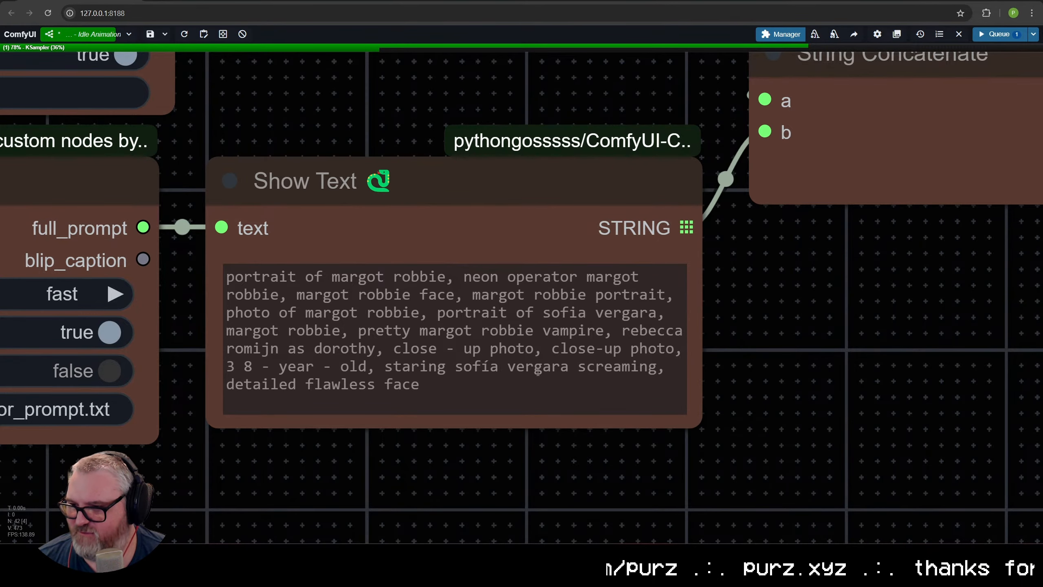
scroll(471, 142, down, 8)
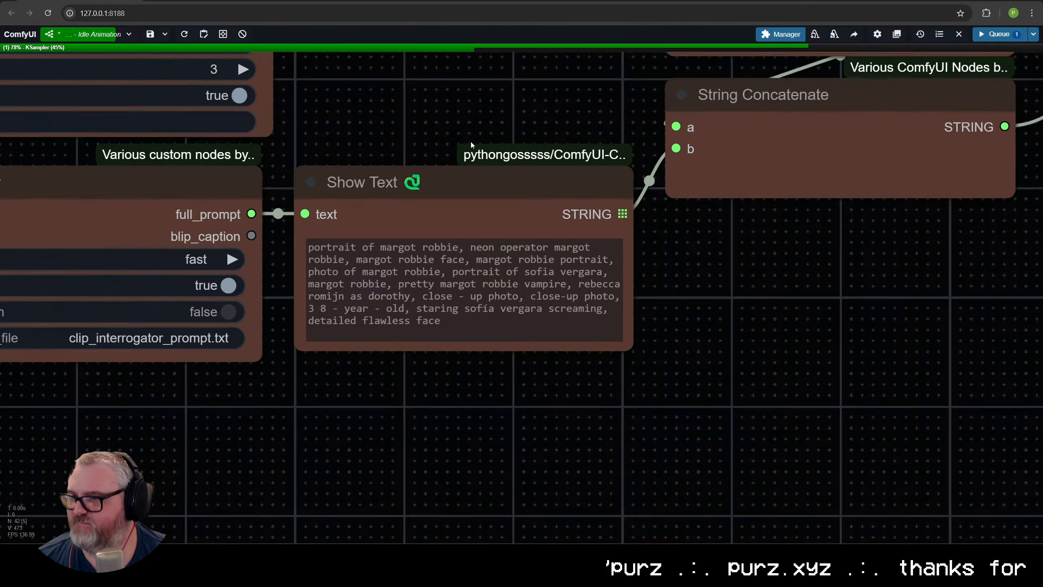
drag(499, 101, 51, 345)
scroll(254, 339, down, 2)
drag(555, 253, 336, 304)
scroll(337, 308, down, 2)
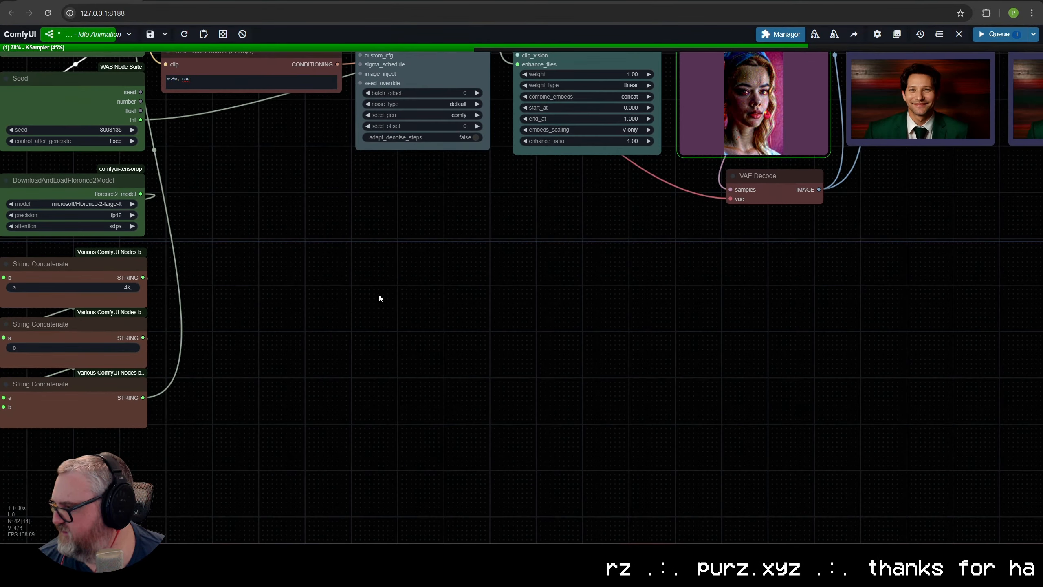
drag(465, 223, 304, 355)
drag(539, 329, 371, 409)
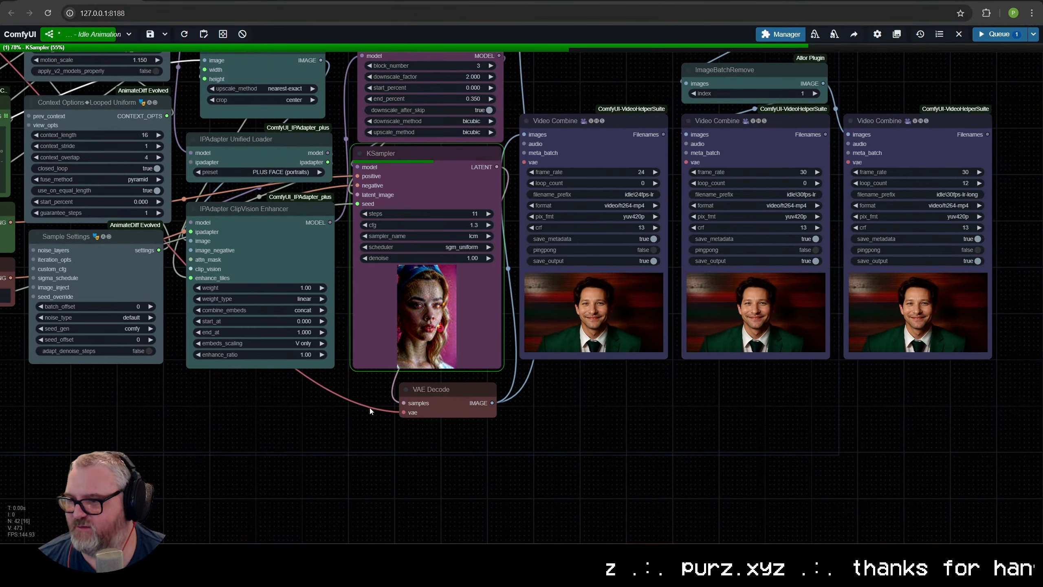
drag(565, 404, 526, 427)
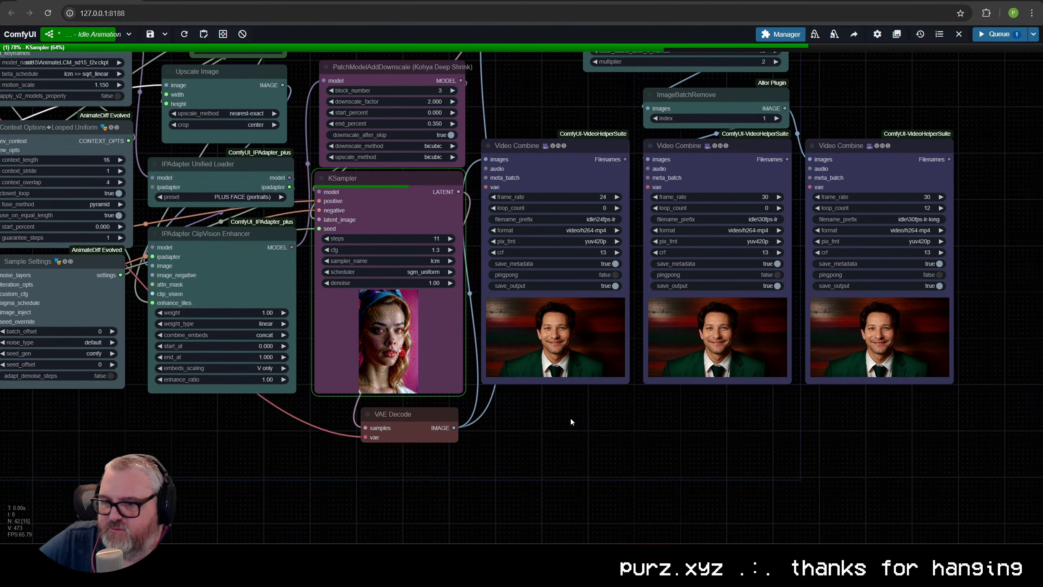
drag(231, 277, 312, 286)
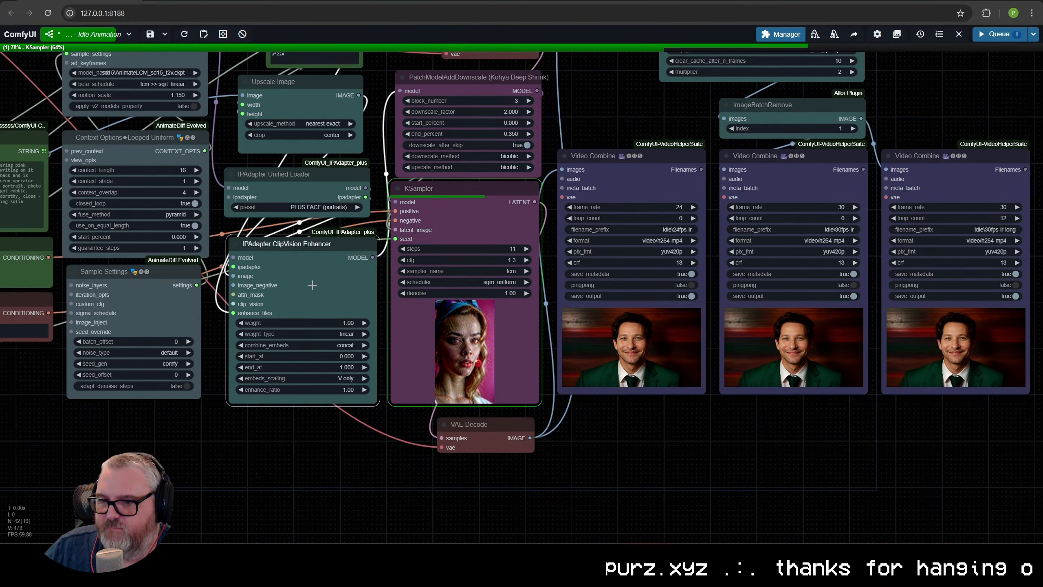
Set the IPAdapter ClipVision Enhancer's enhance_ratio to 0.80.
click(340, 389)
text(0.78)
key(Return)
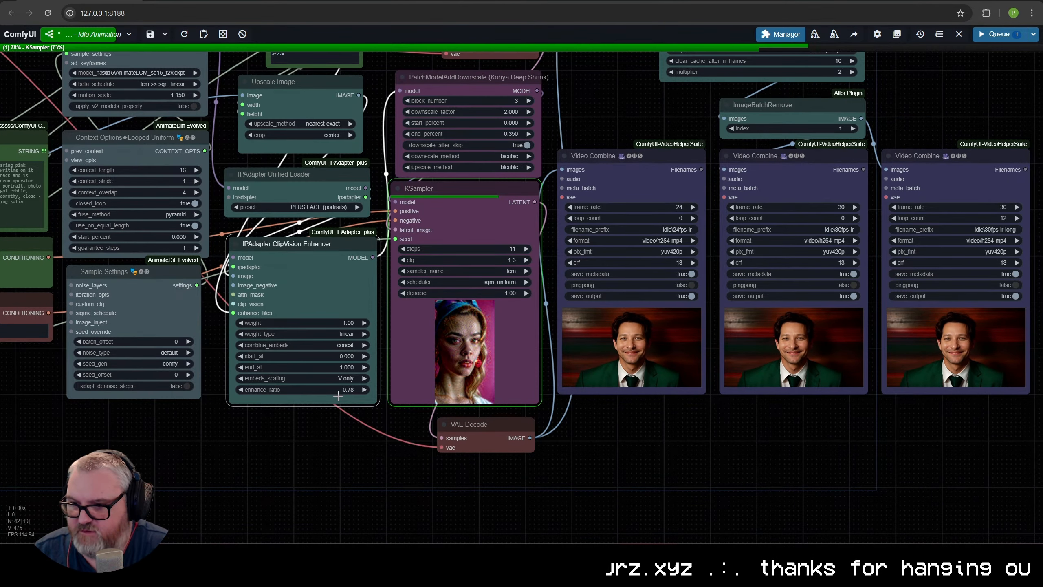
click(303, 389)
text(.8)
key(Return)
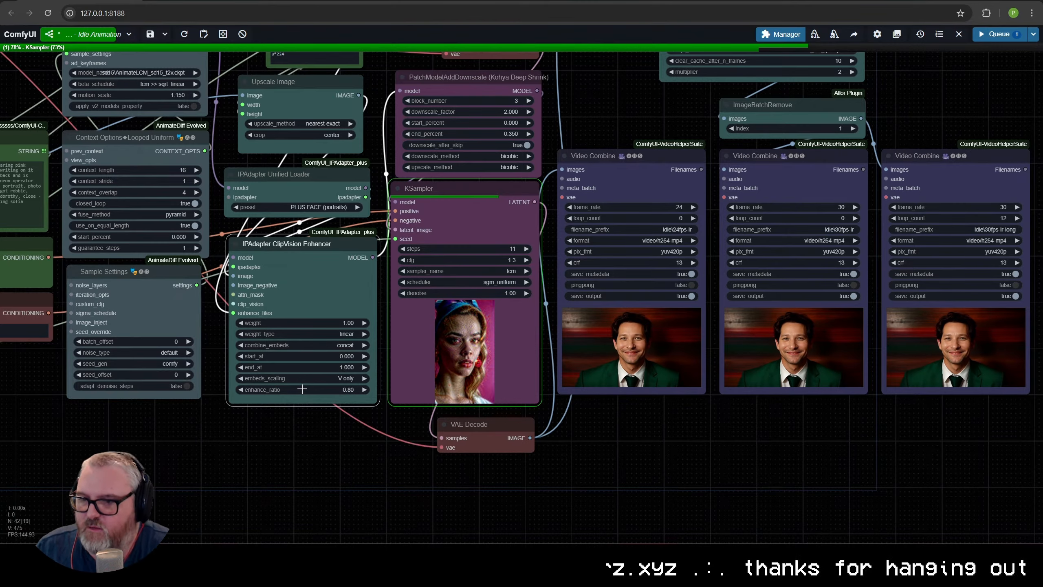
Search for a contrast node and add Image Contrast Adaptive Sharpening in the empty space below the IPAdapter ClipVision Enhancer.
drag(296, 427, 453, 495)
drag(467, 256, 415, 337)
drag(406, 227, 387, 299)
scroll(371, 383, down, 5)
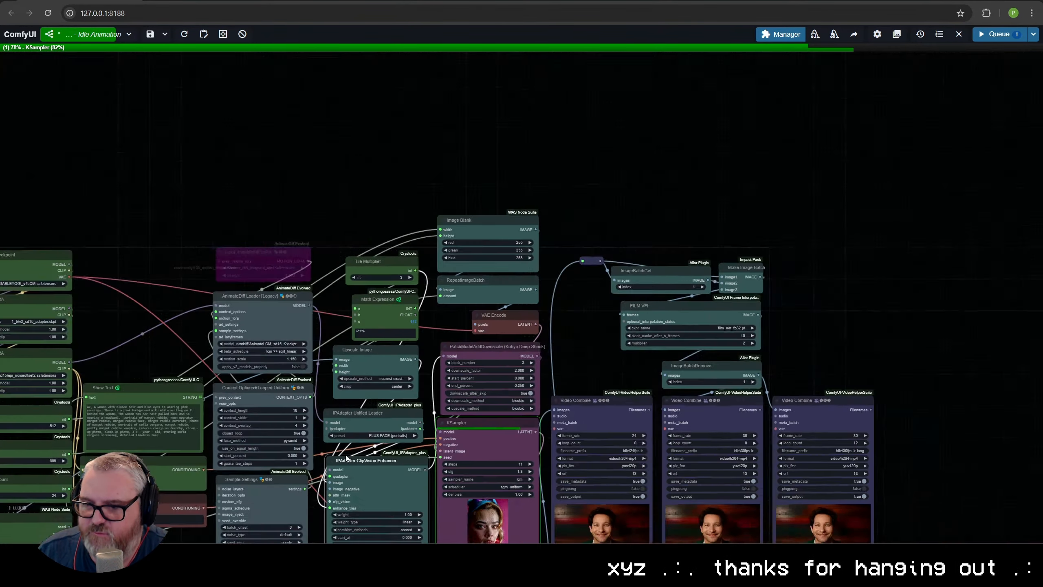
drag(349, 460, 396, 205)
double_click(413, 345)
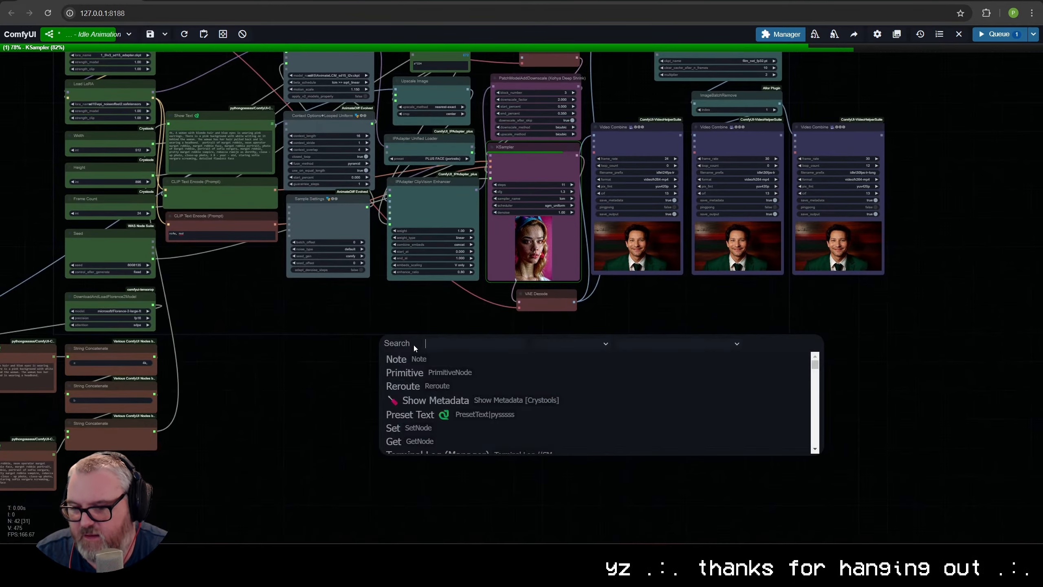
text(con)
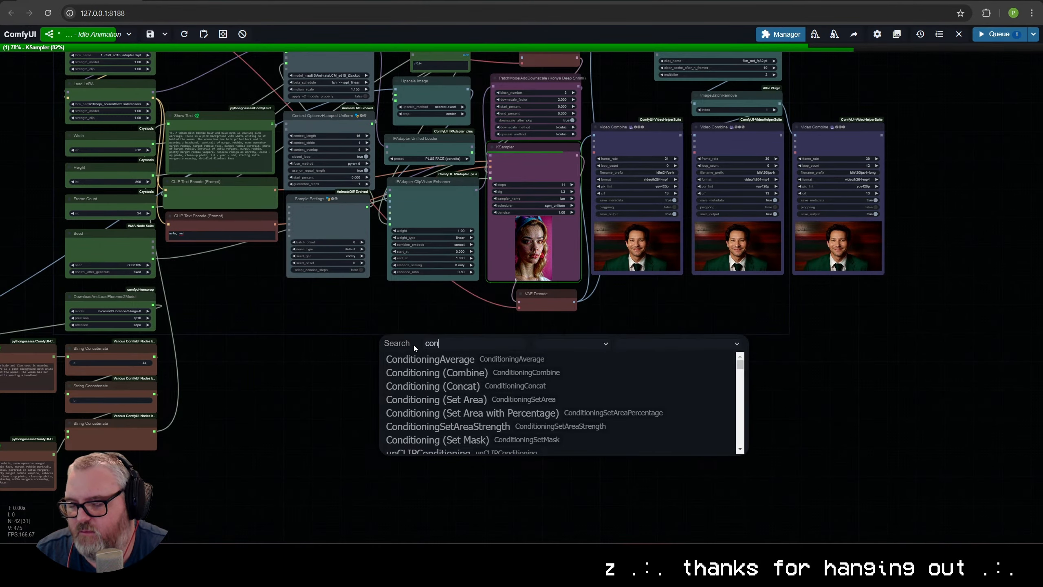
text(tra)
click(419, 373)
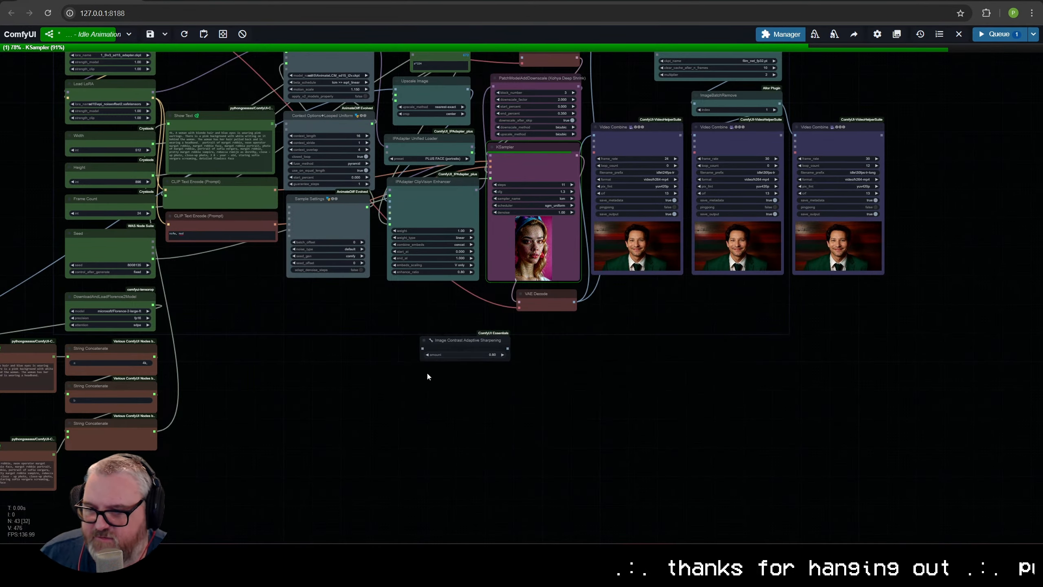
Place the sharpening node directly beneath the IPAdapter ClipVision Enhancer and set its amount to 0.50.
scroll(427, 372, up, 5)
drag(473, 287, 436, 149)
click(431, 166)
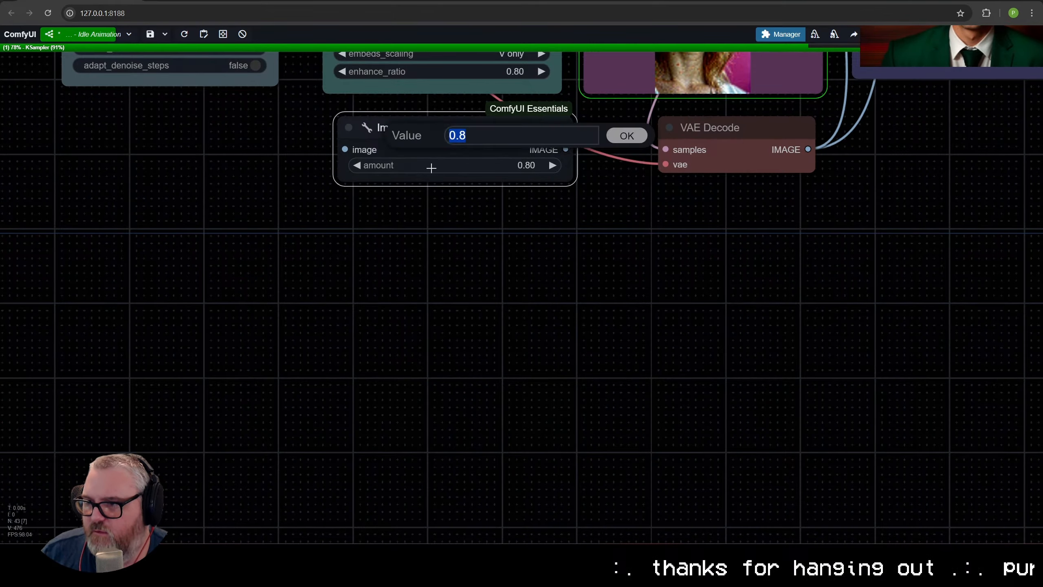
text(.5)
key(Return)
Reroute the enhancer's incoming image link into the sharpening node and connect the sharpened IMAGE output to the enhancer's image input.
drag(382, 205, 372, 475)
drag(412, 392, 407, 491)
drag(322, 257, 330, 518)
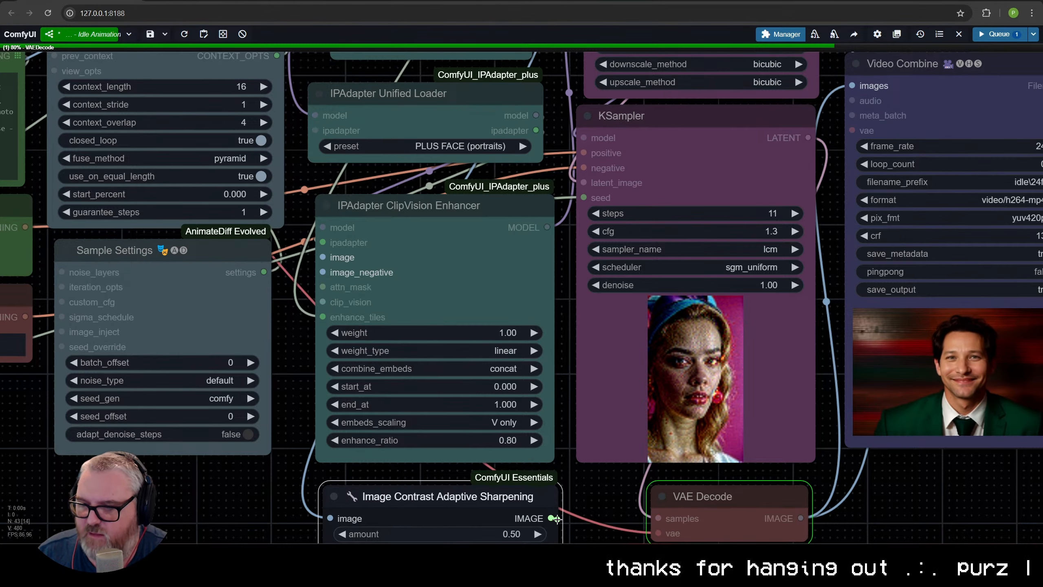
drag(549, 518, 323, 257)
Align the sharpening node with the IPAdapter ClipVision Enhancer and examine the portrait animation in the 24 fps Video Combine preview.
drag(433, 448, 319, 287)
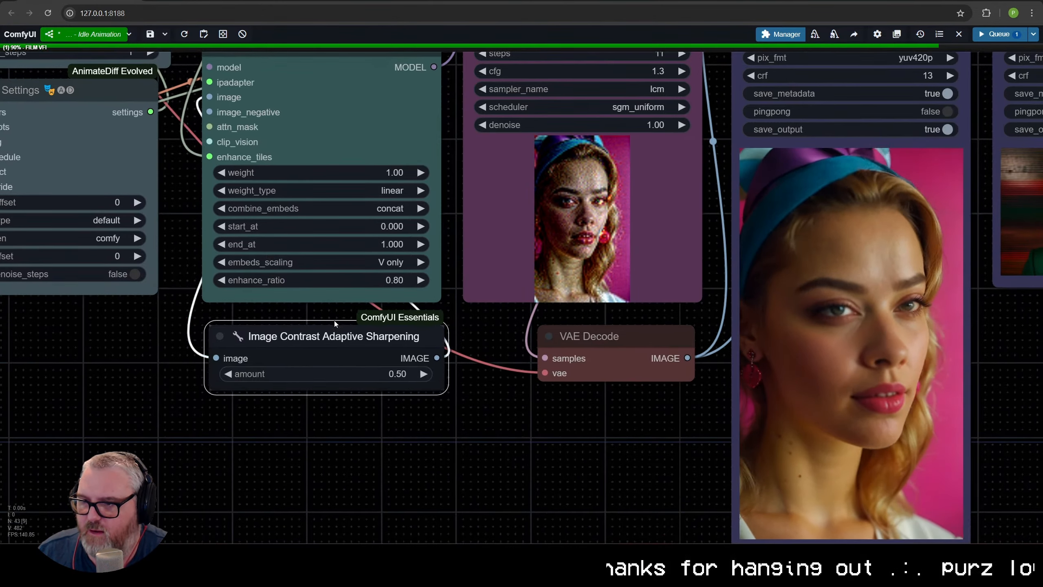
drag(342, 328, 335, 327)
drag(451, 368, 268, 355)
scroll(387, 384, down, 4)
scroll(387, 386, down, 2)
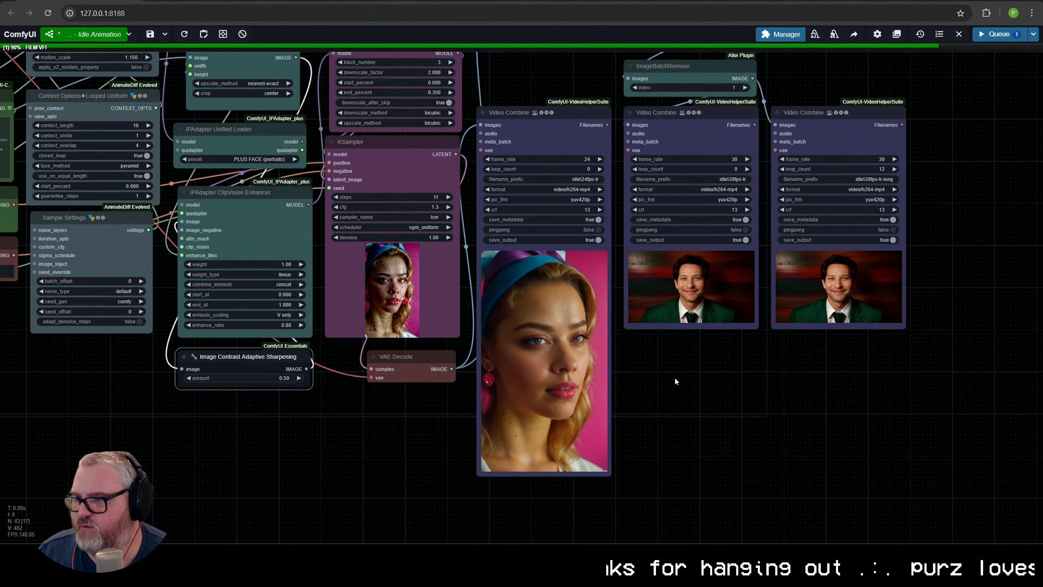
scroll(650, 385, down, 3)
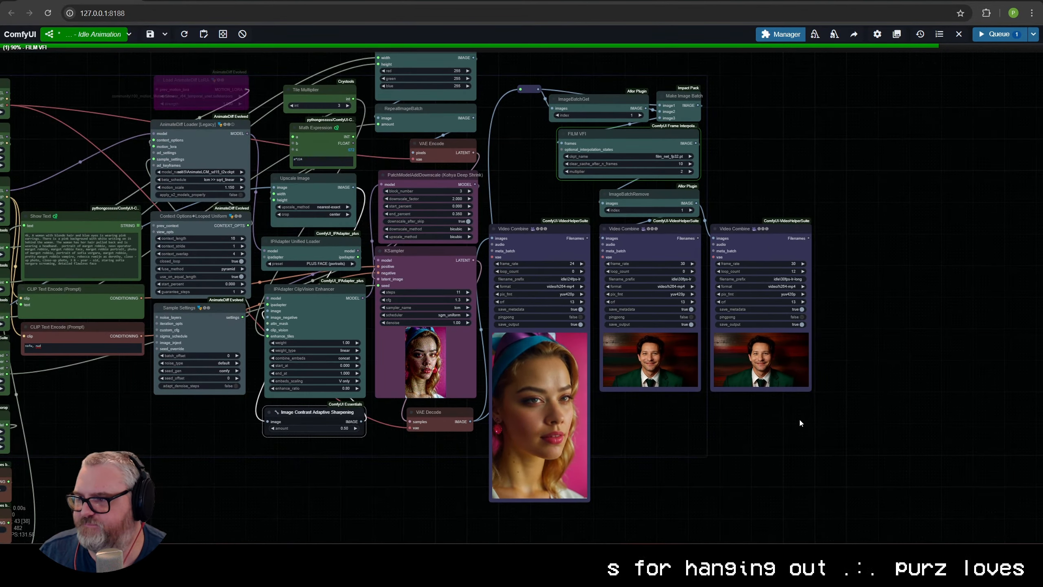